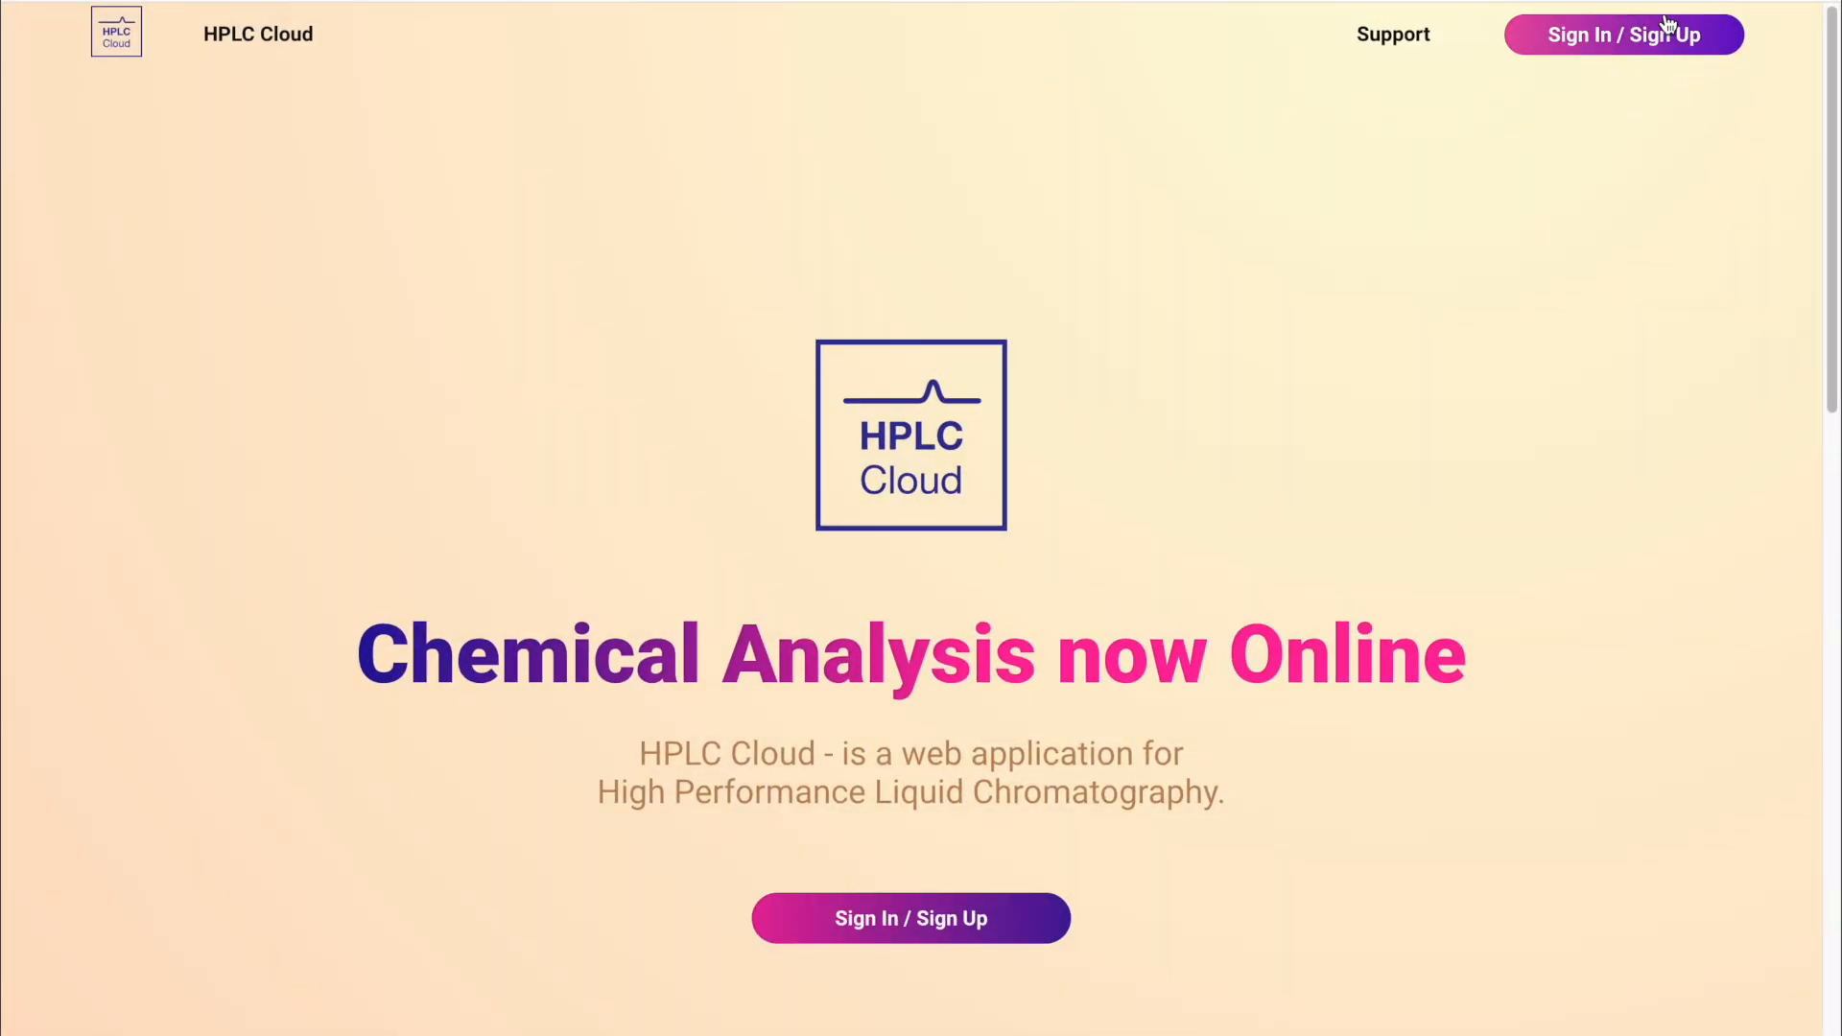
# Step: Create a new HPLC Cloud account by entering an email address and password and signing up
pyautogui.click(1700, 35)
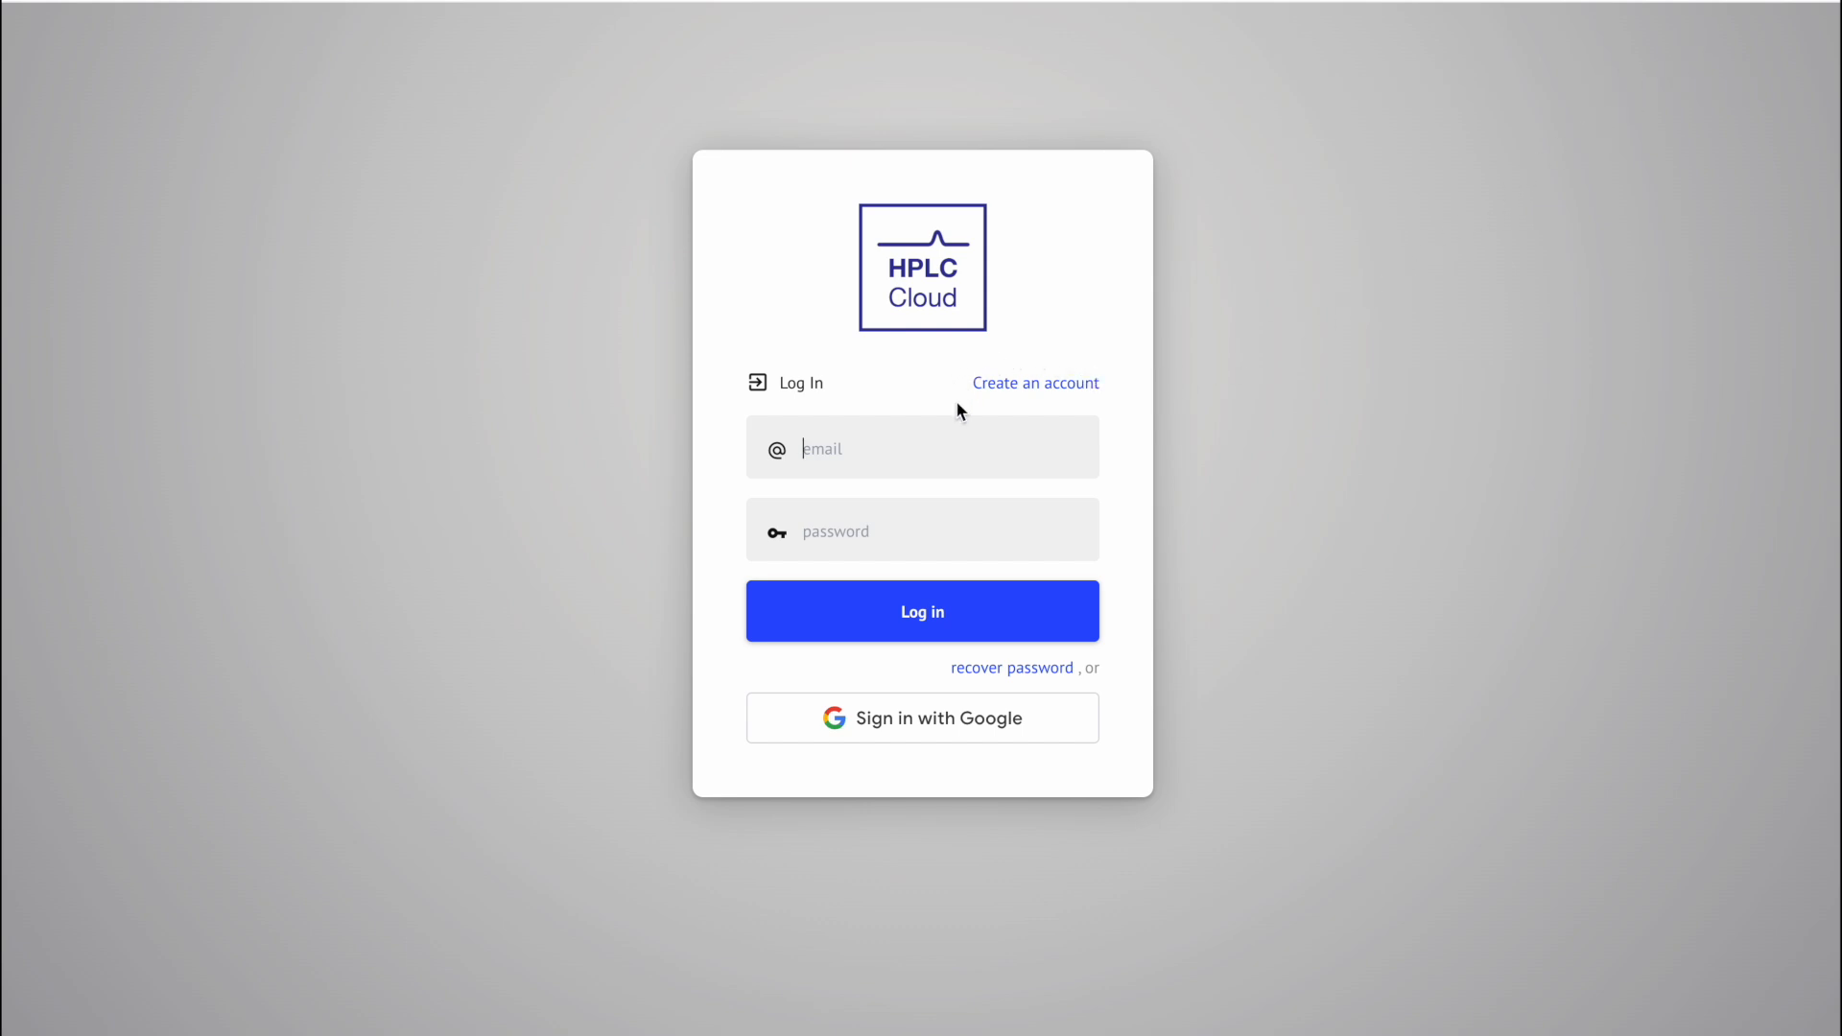
pyautogui.click(1060, 383)
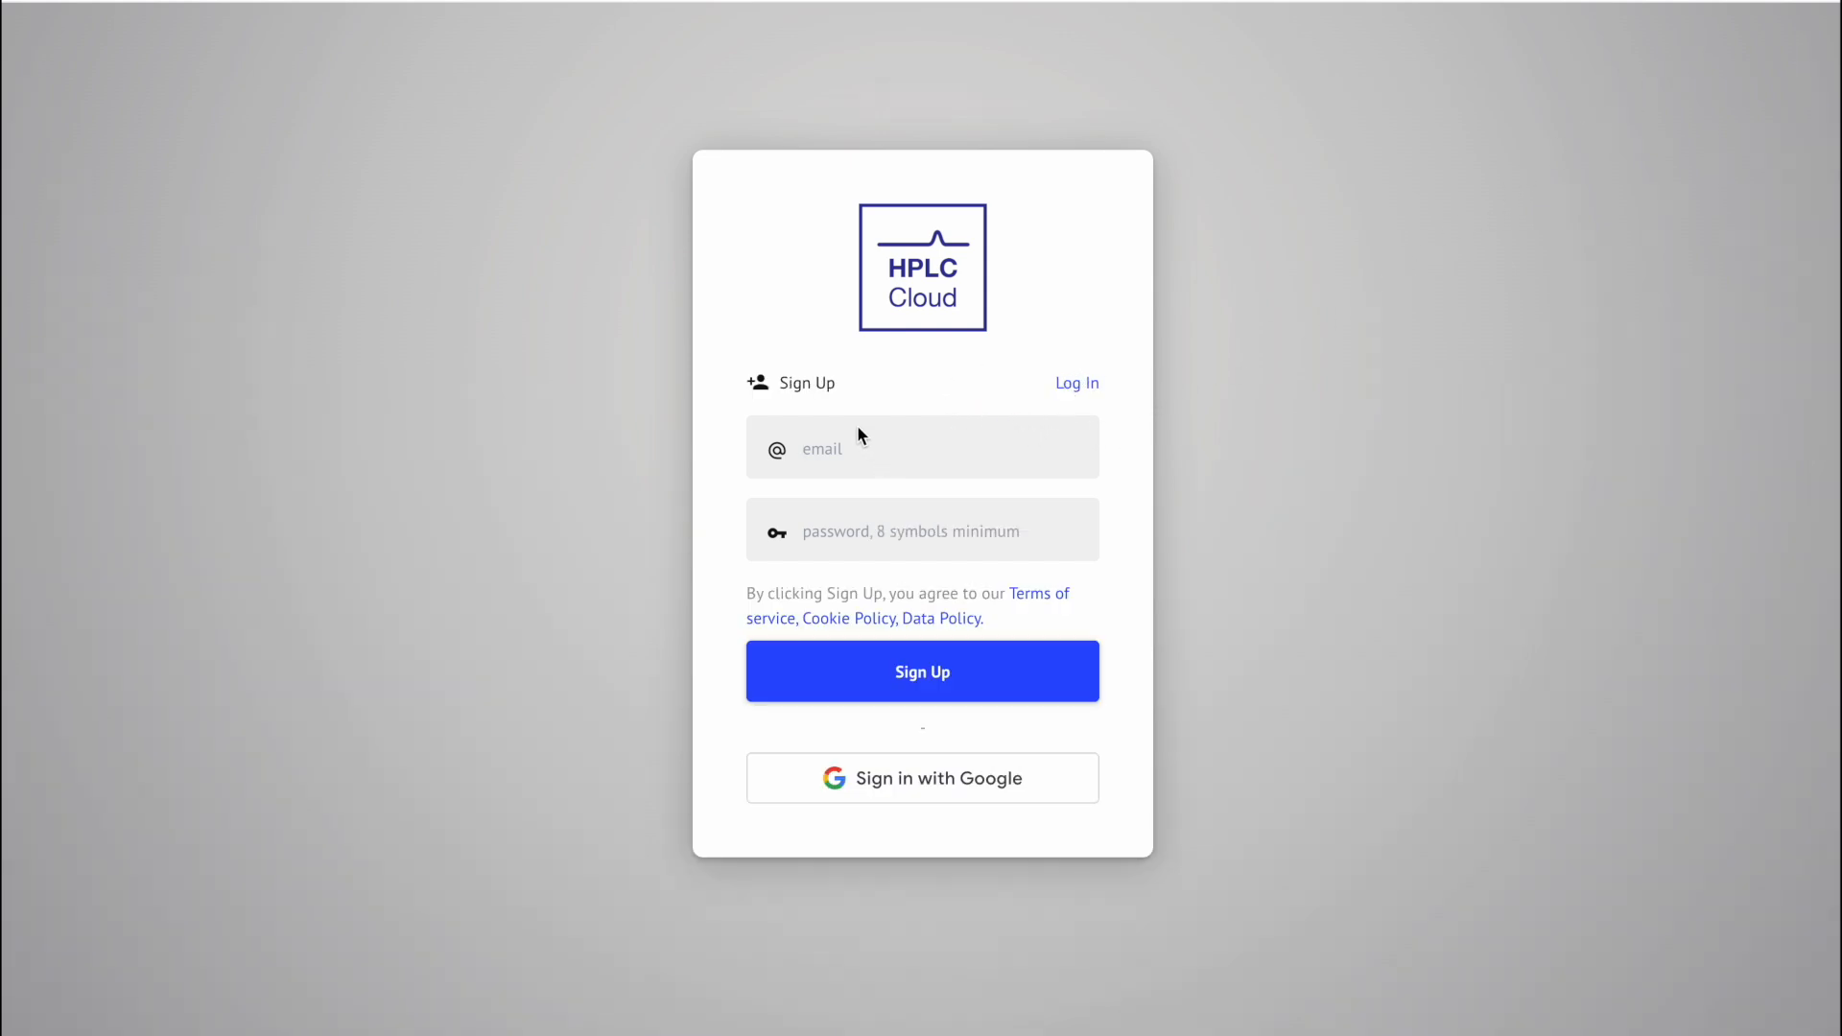
pyautogui.click(872, 541)
pyautogui.write('••••••••••')
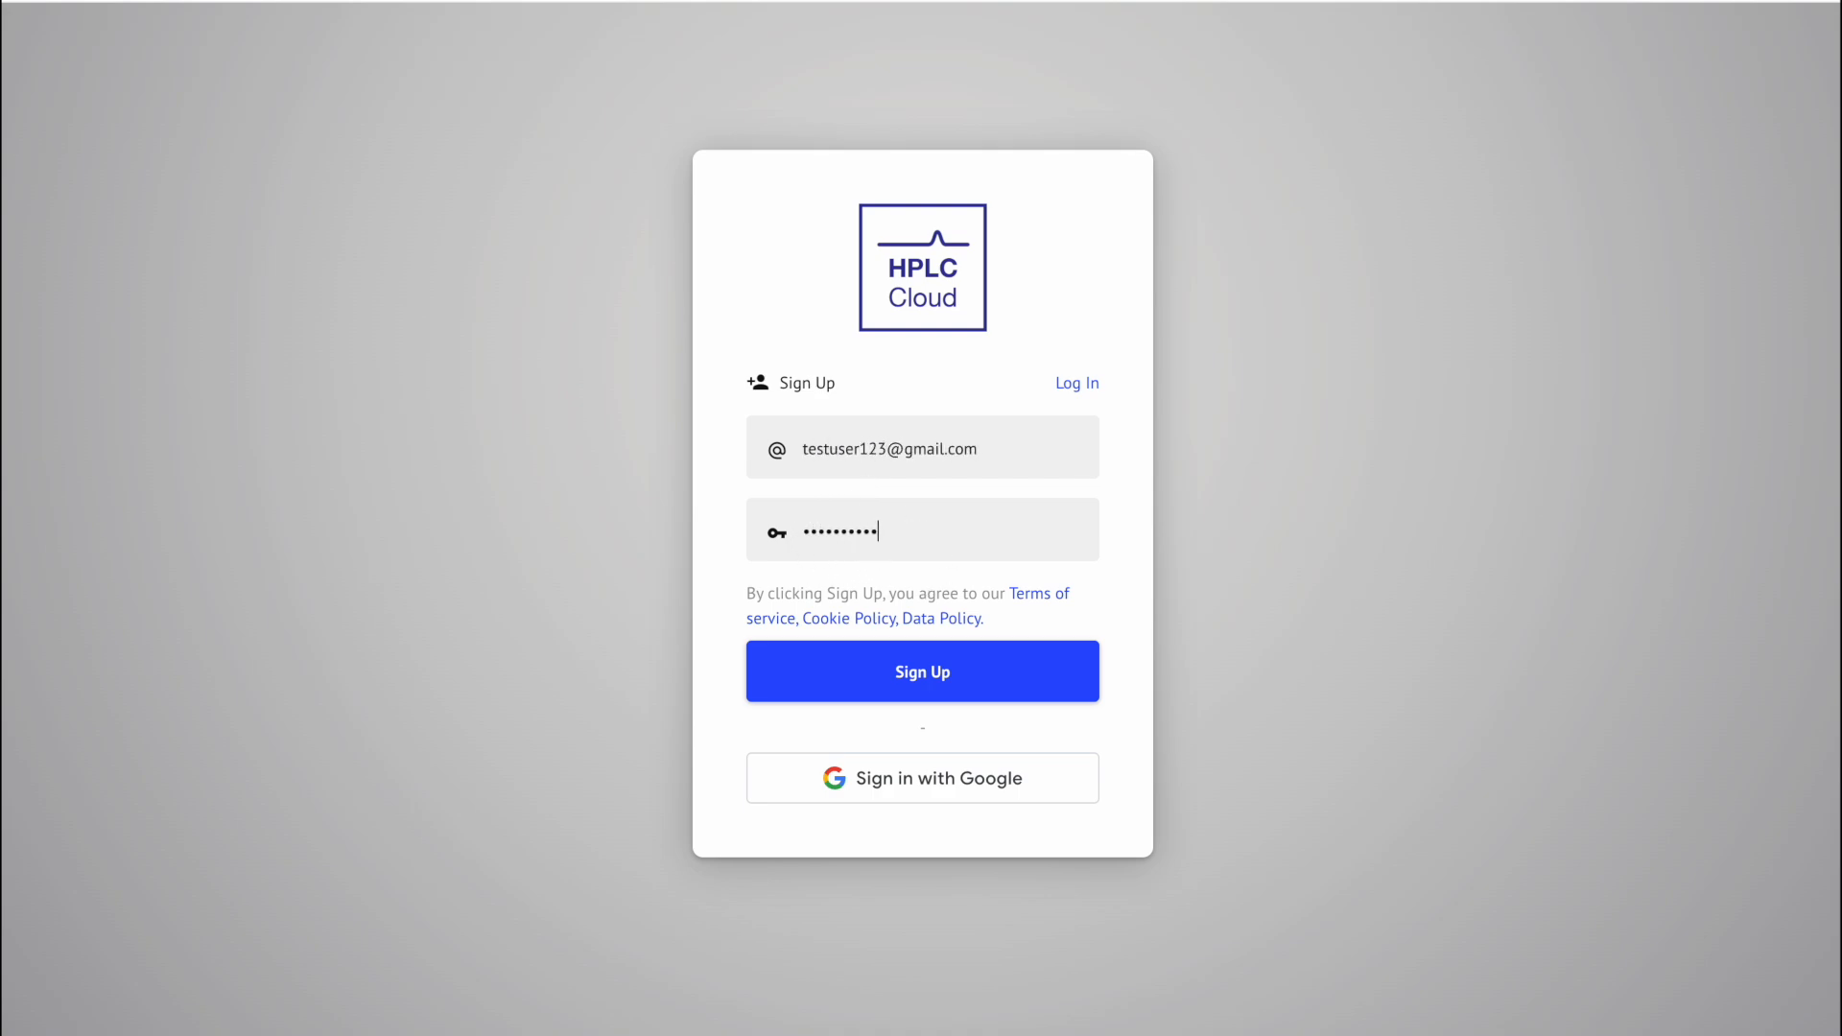
pyautogui.click(941, 684)
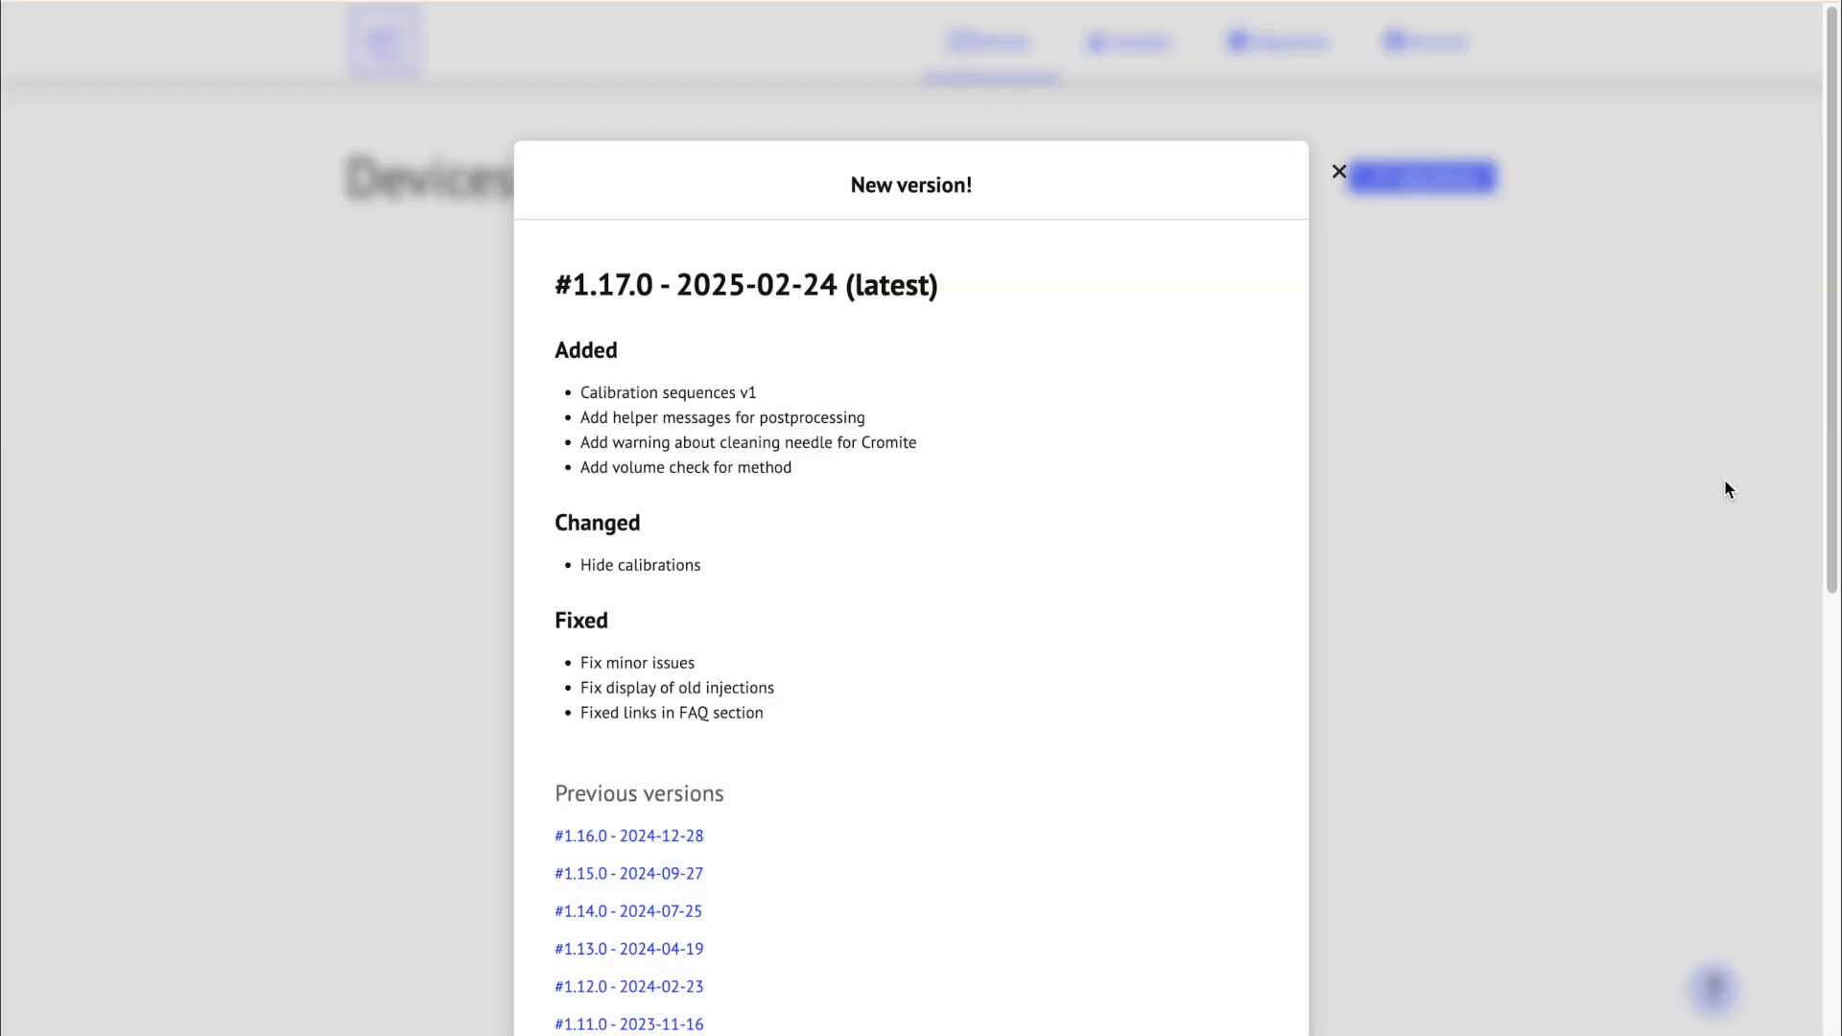
# Step: Close the 1.17.0 changelog and log in with the account's email and password
pyautogui.click(1401, 162)
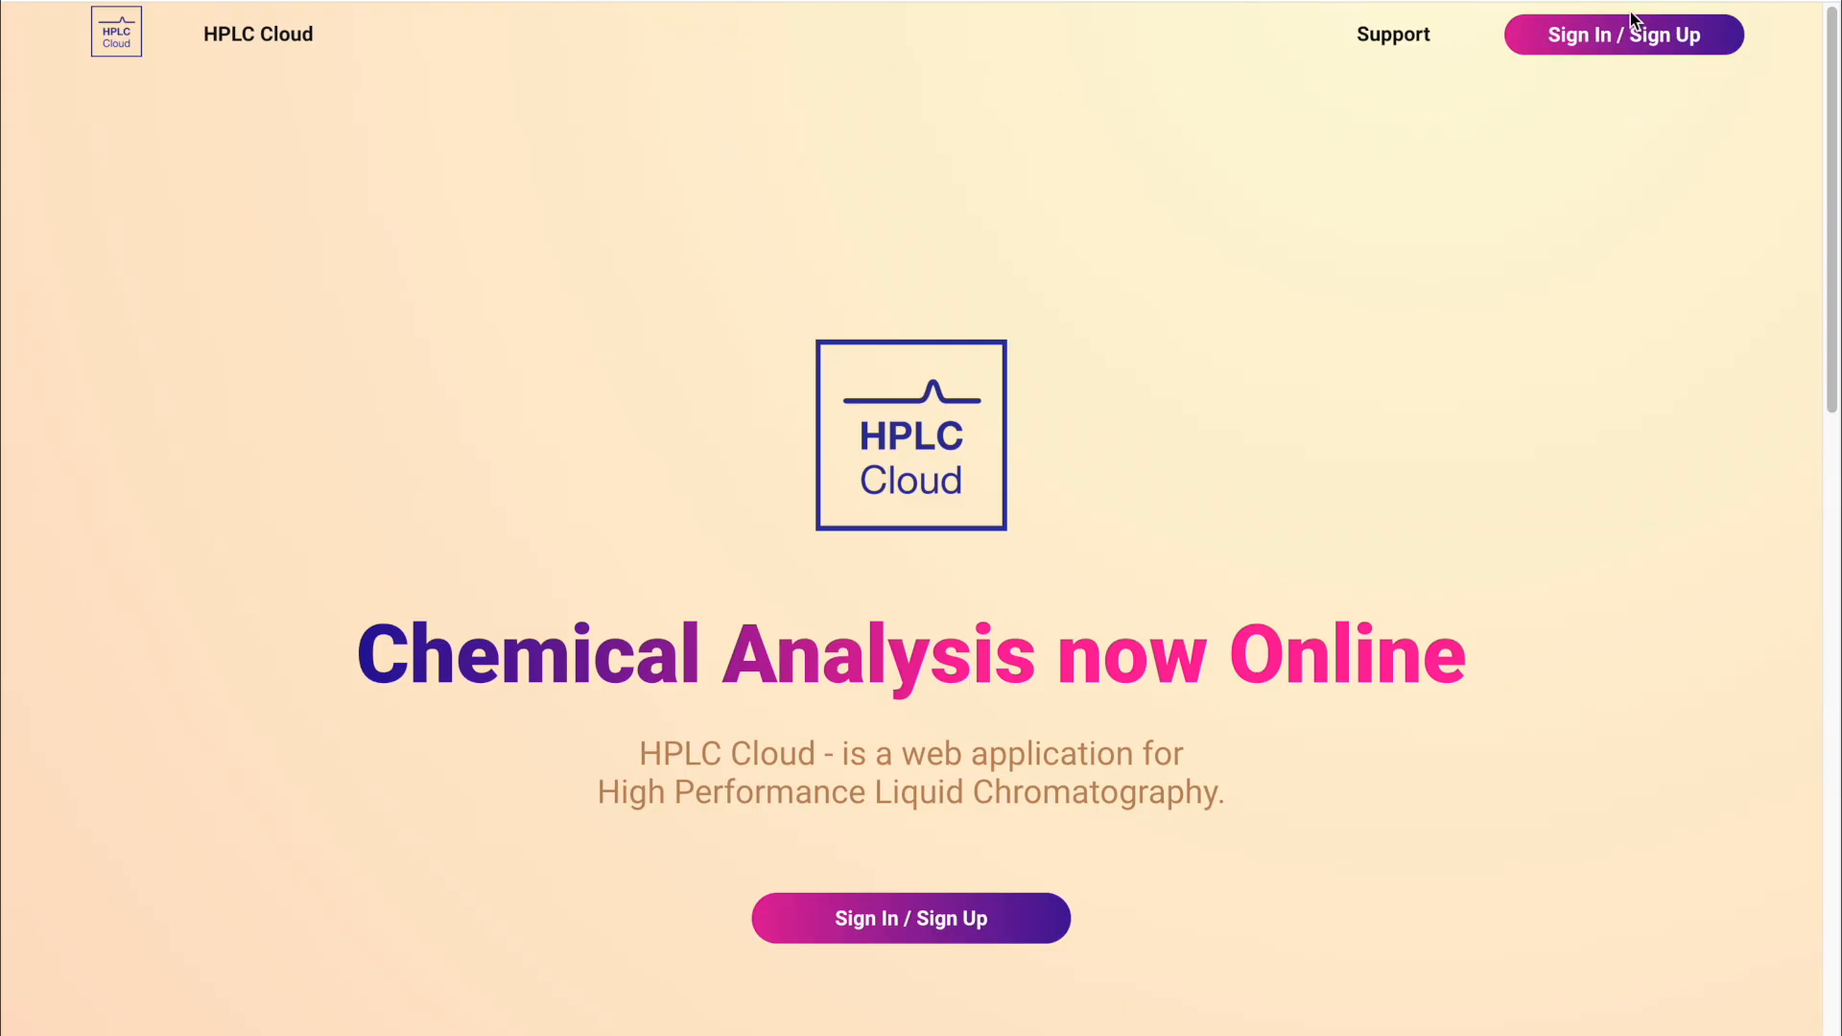
pyautogui.click(1571, 34)
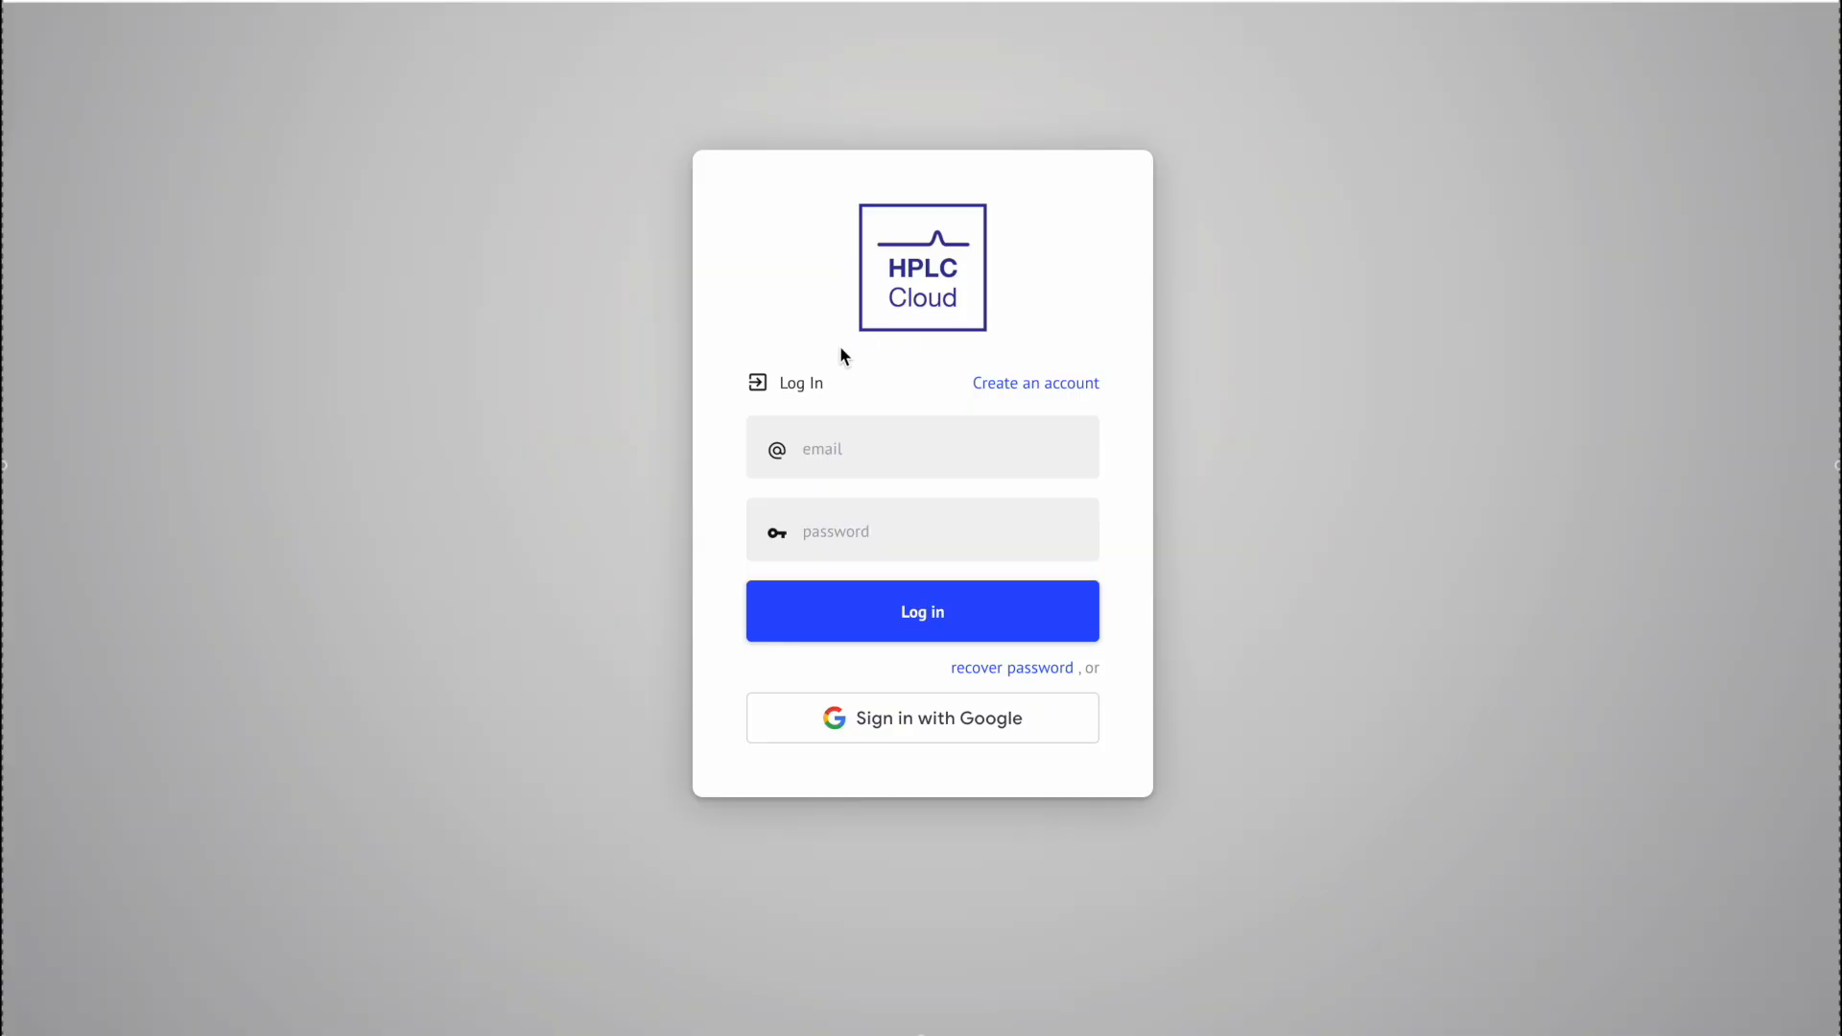
pyautogui.click(802, 461)
pyautogui.click(864, 545)
pyautogui.write('••••••••••')
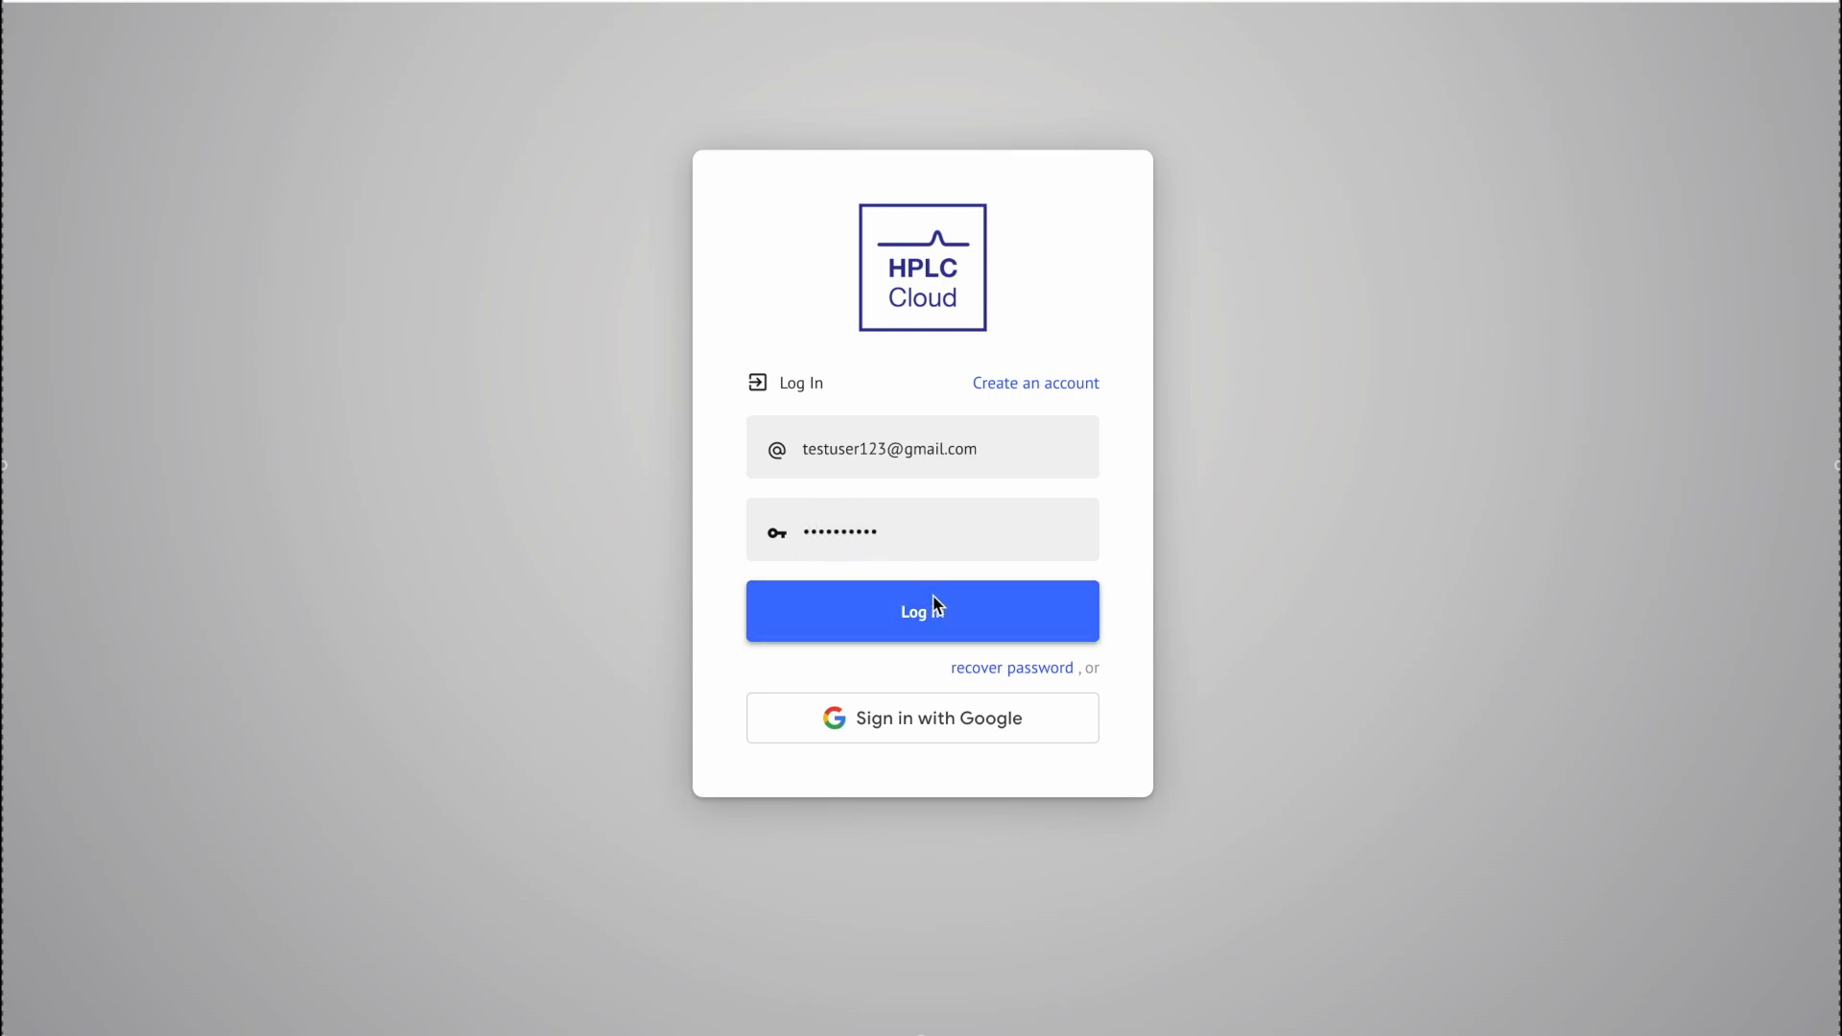
pyautogui.click(971, 633)
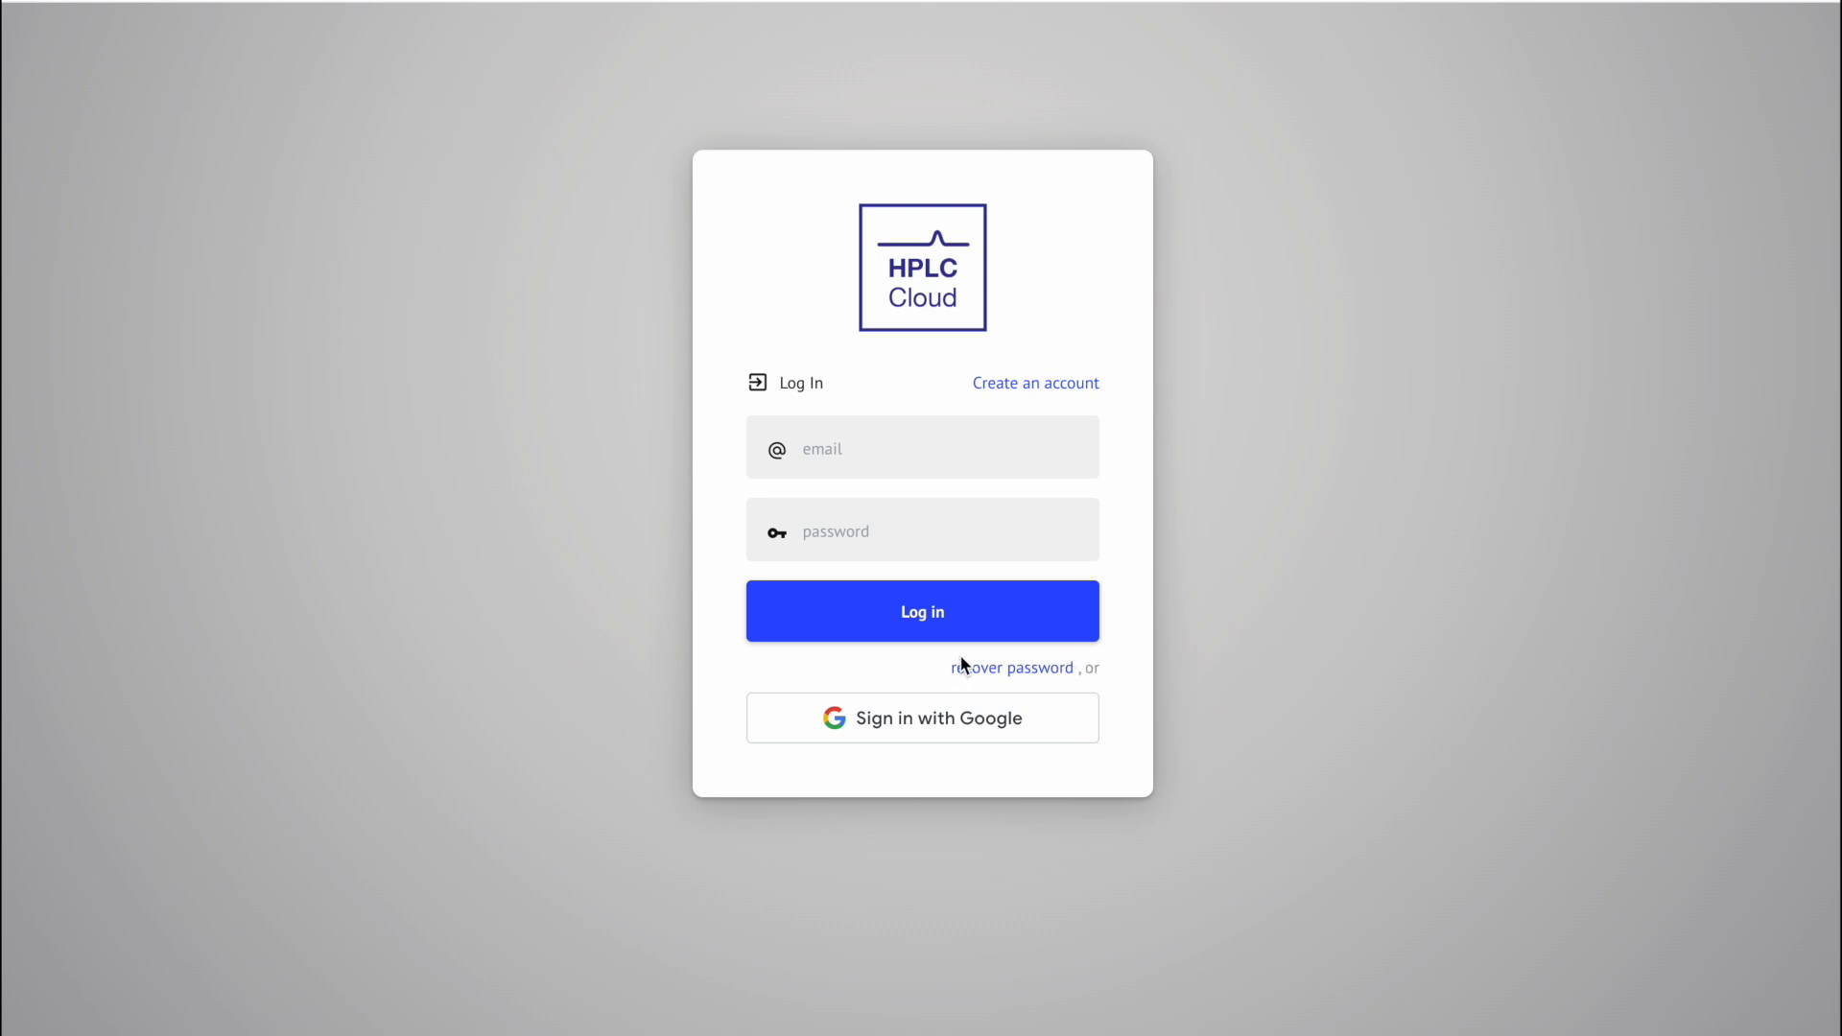
# Step: Request a password recovery link for the account's email address
pyautogui.click(1042, 668)
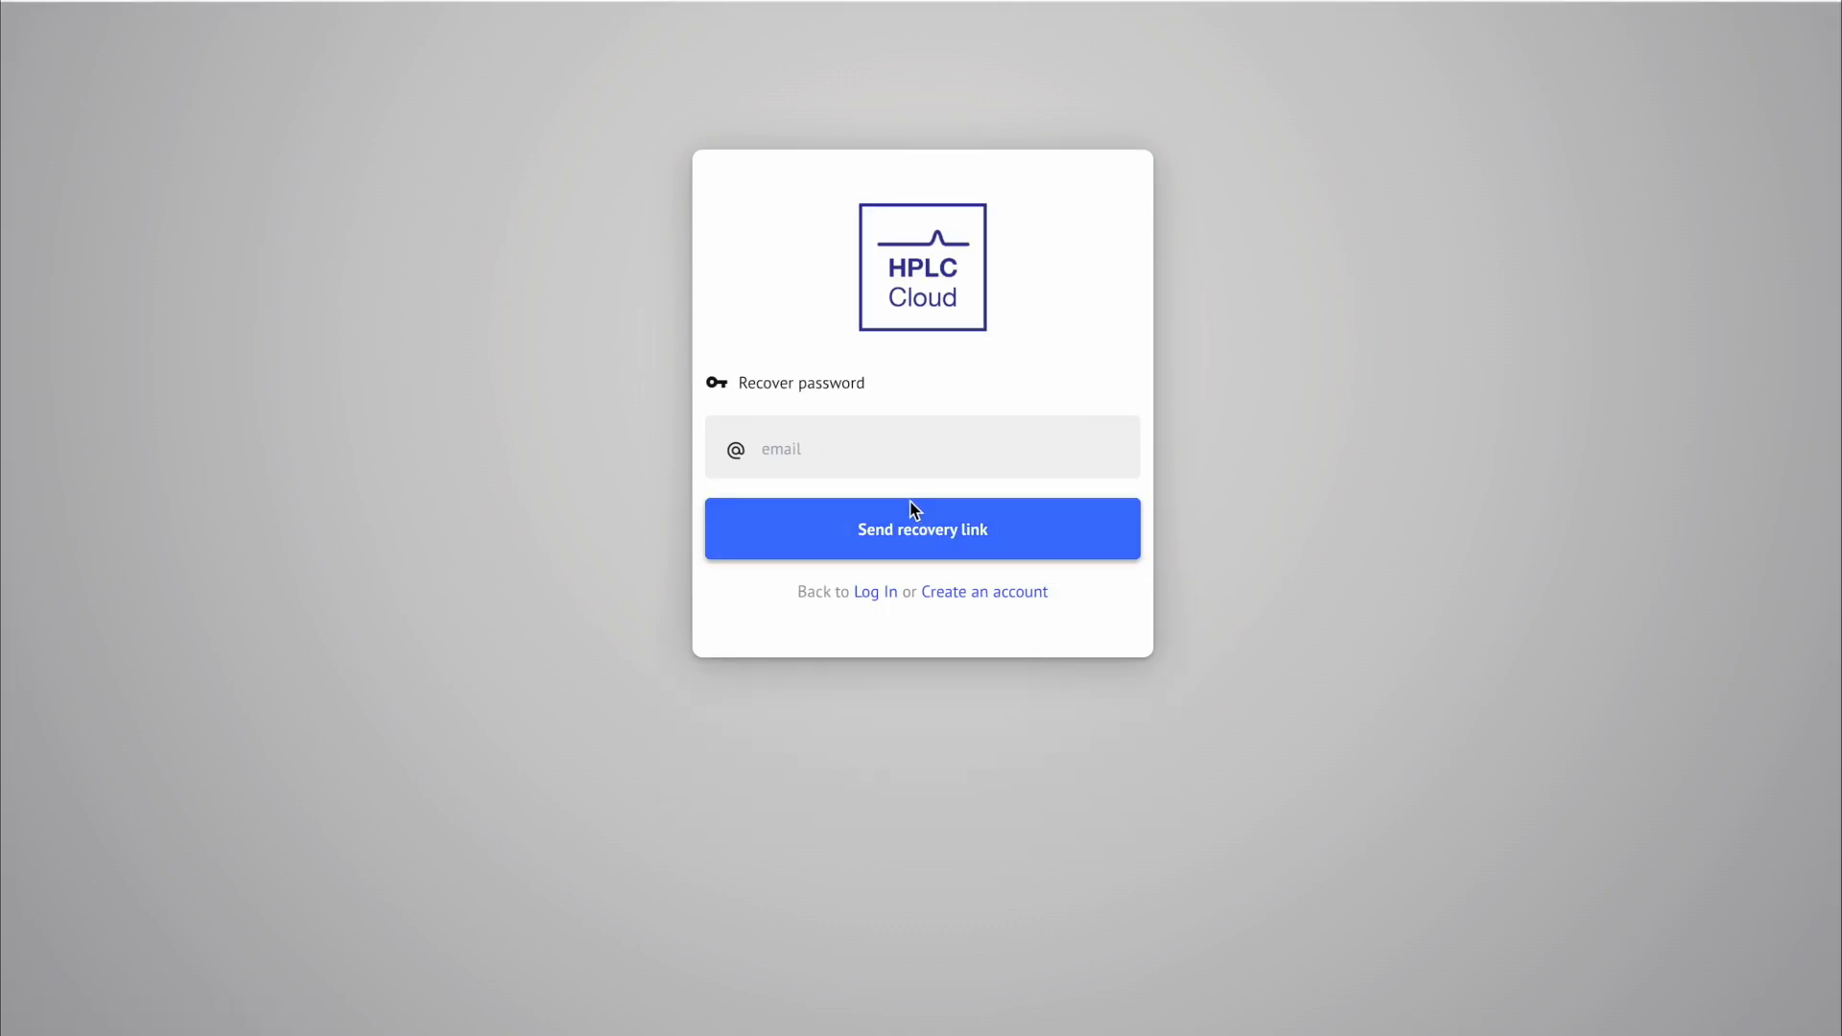
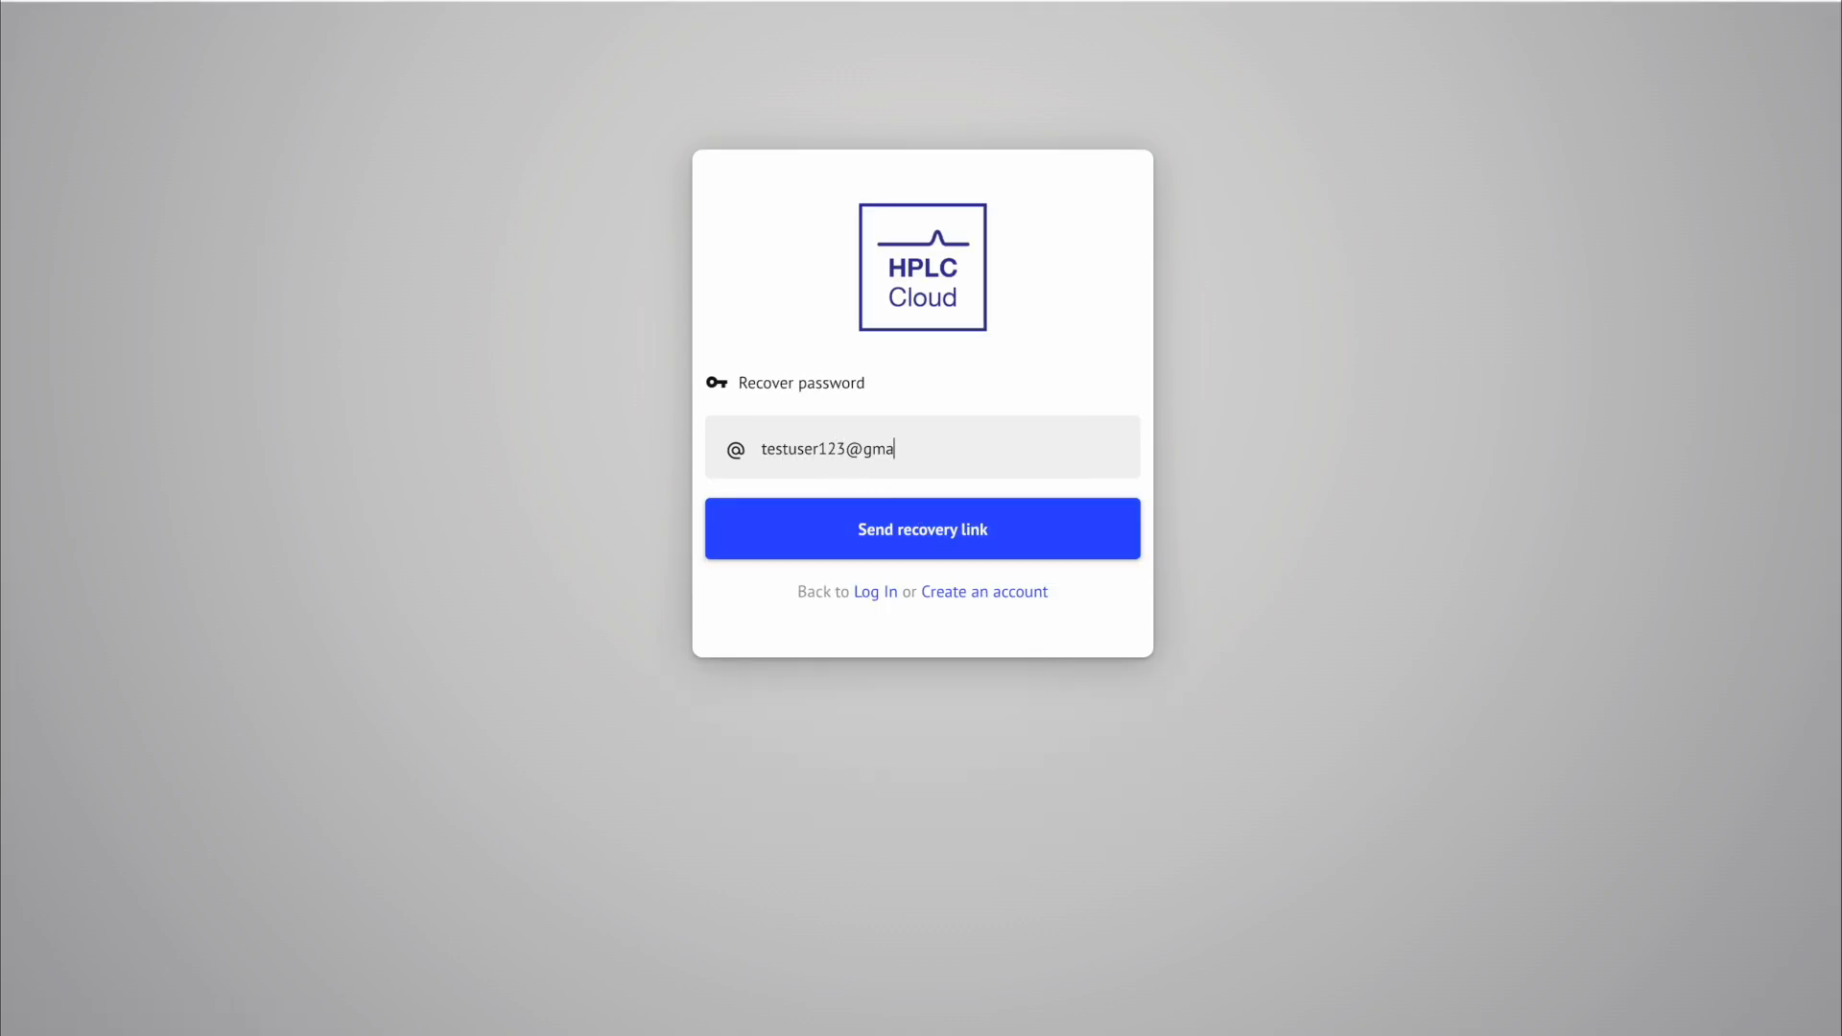
pyautogui.click(916, 542)
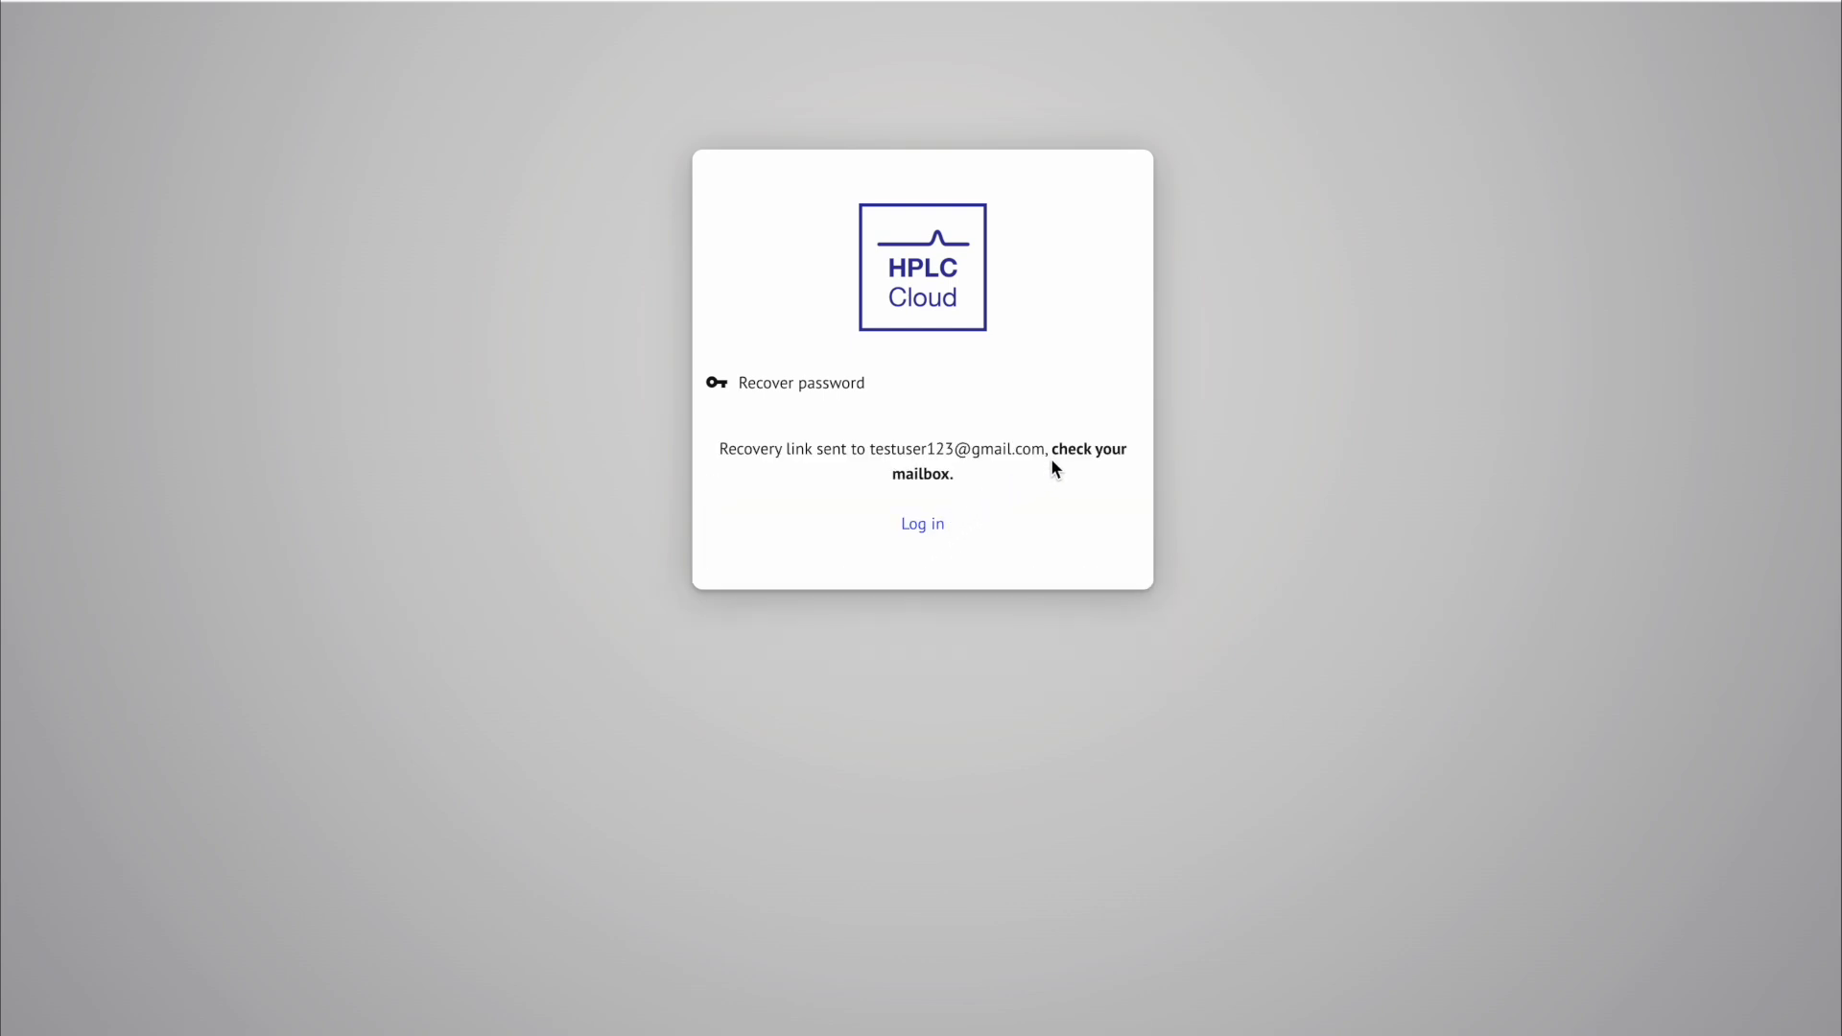
# Step: Open the 'Password Reset for HPLC Cloud' email in Gmail and follow its reset link
pyautogui.moveTo(1052, 451); pyautogui.dragTo(1051, 469)
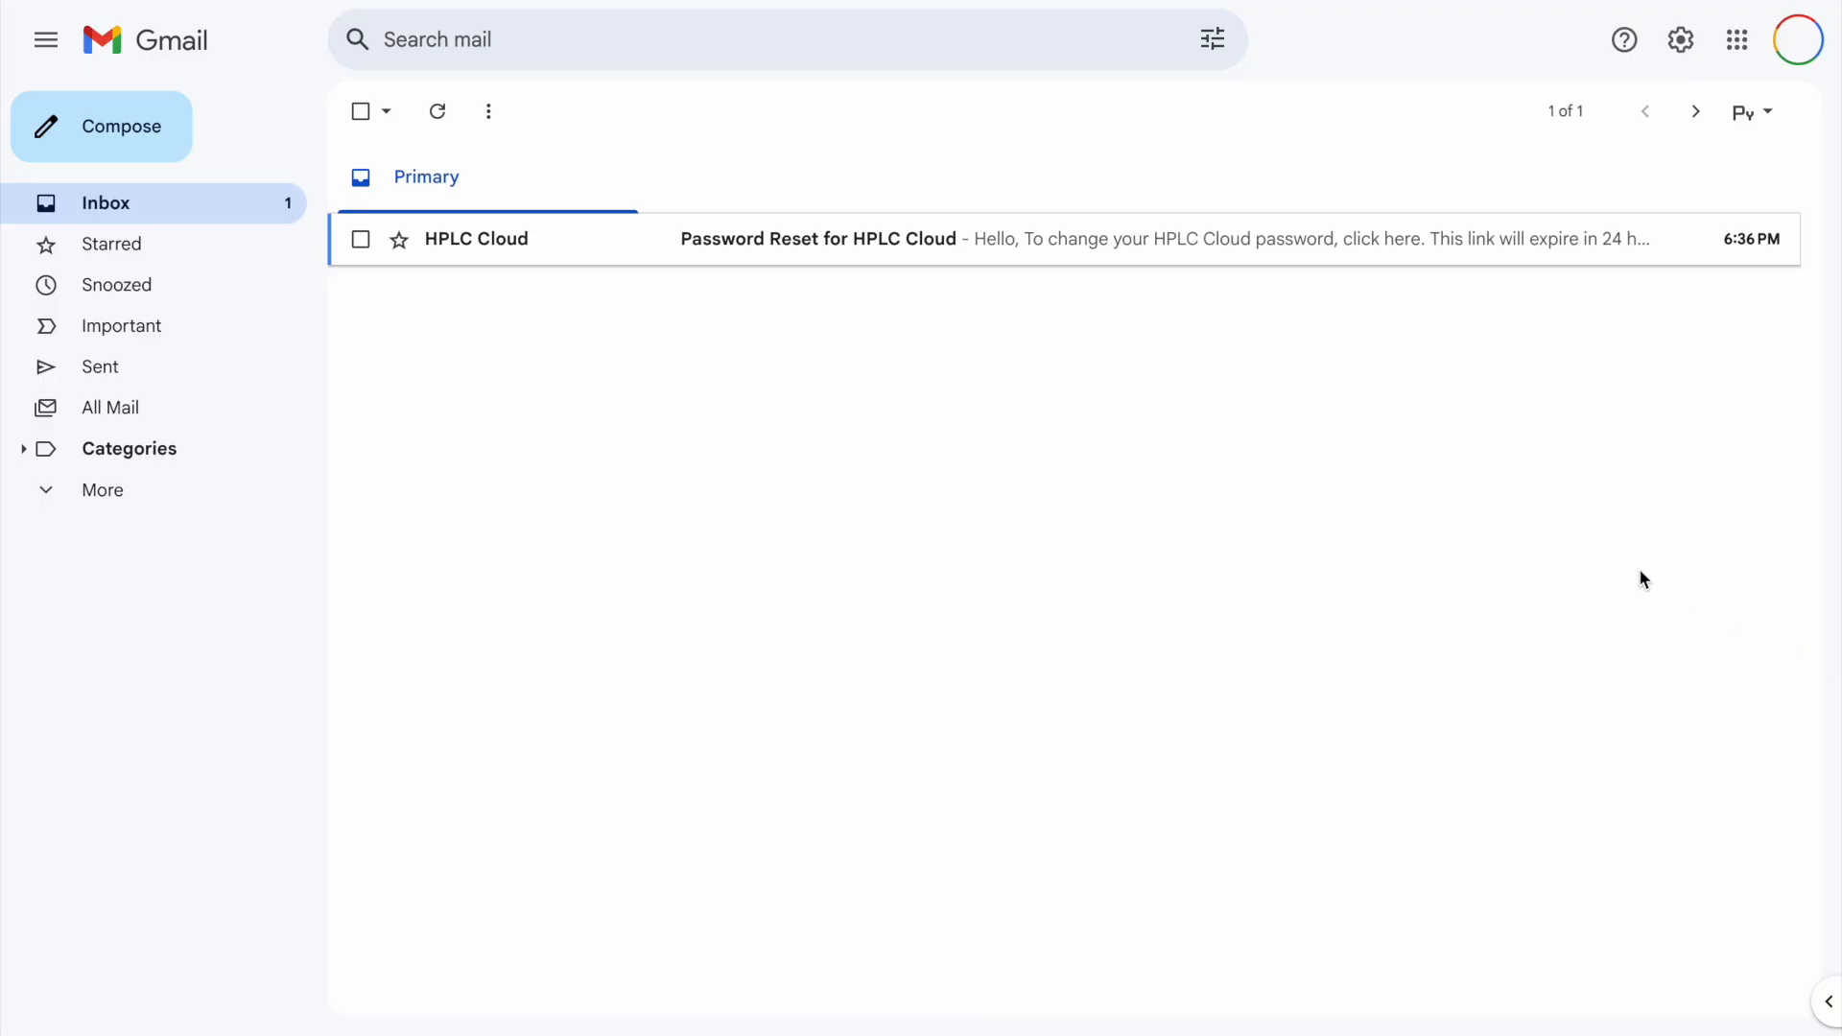
pyautogui.click(1129, 251)
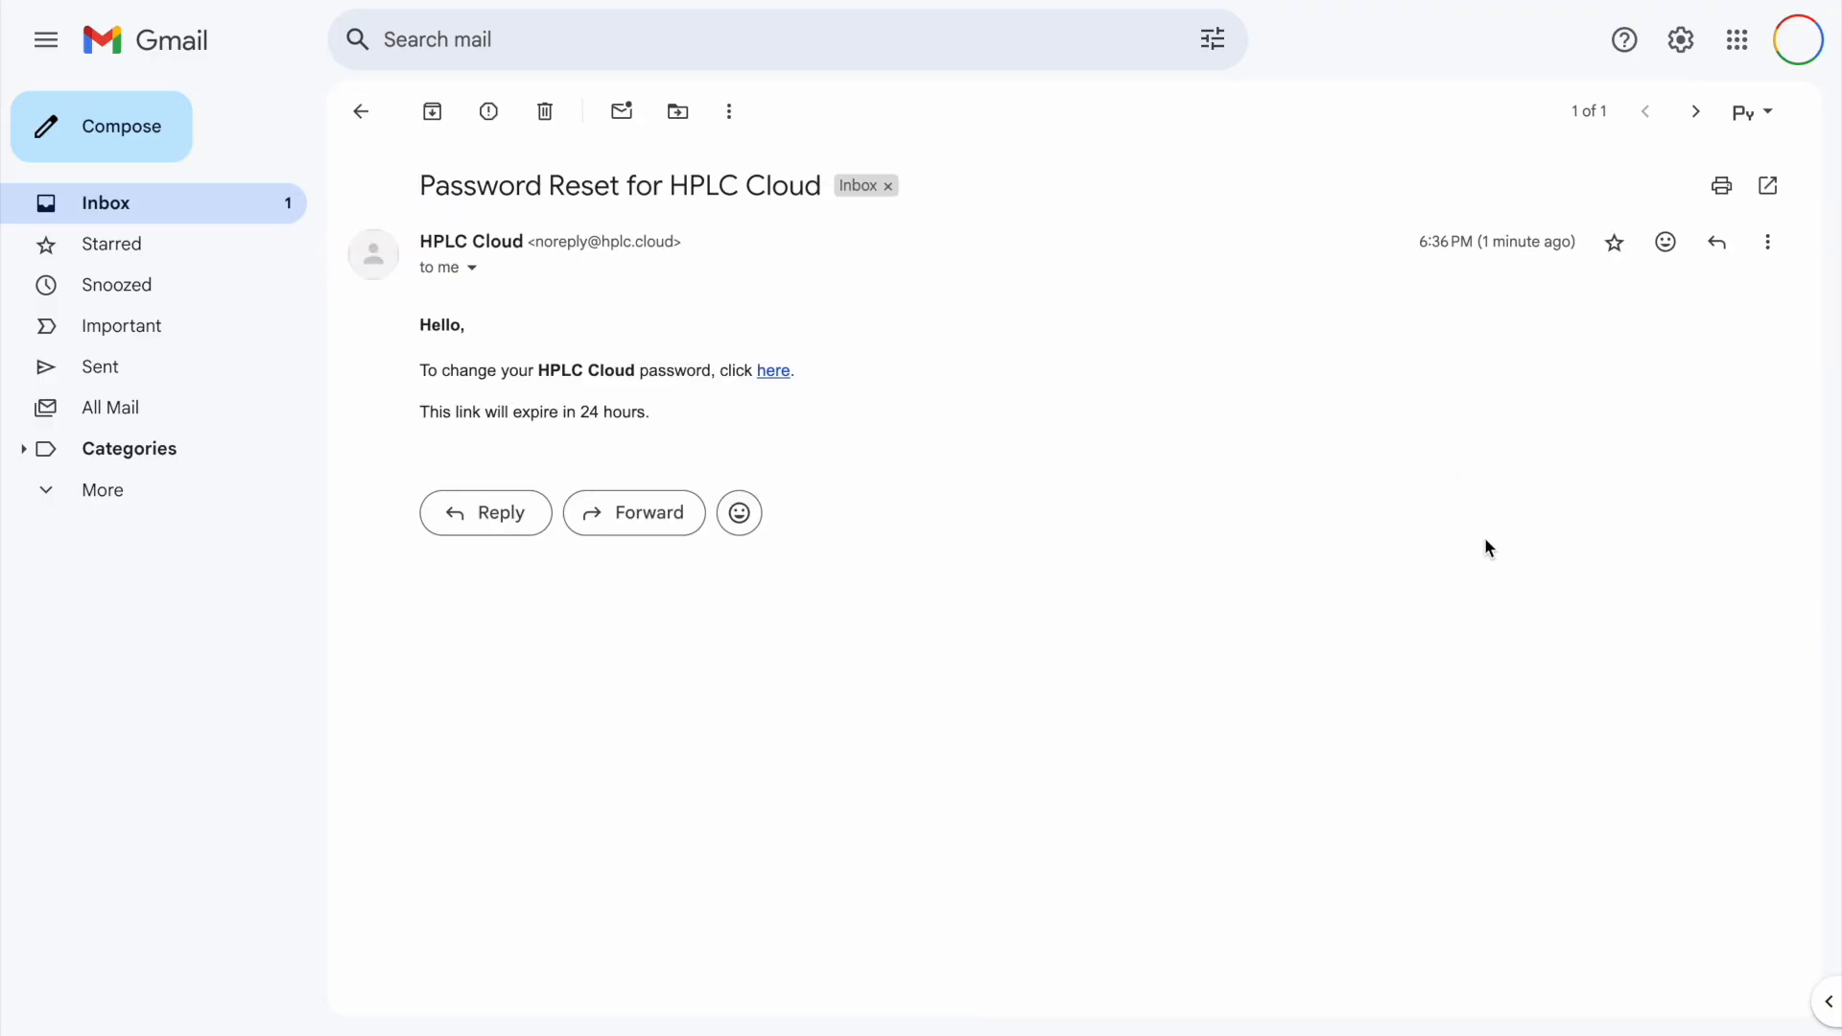
pyautogui.click(785, 373)
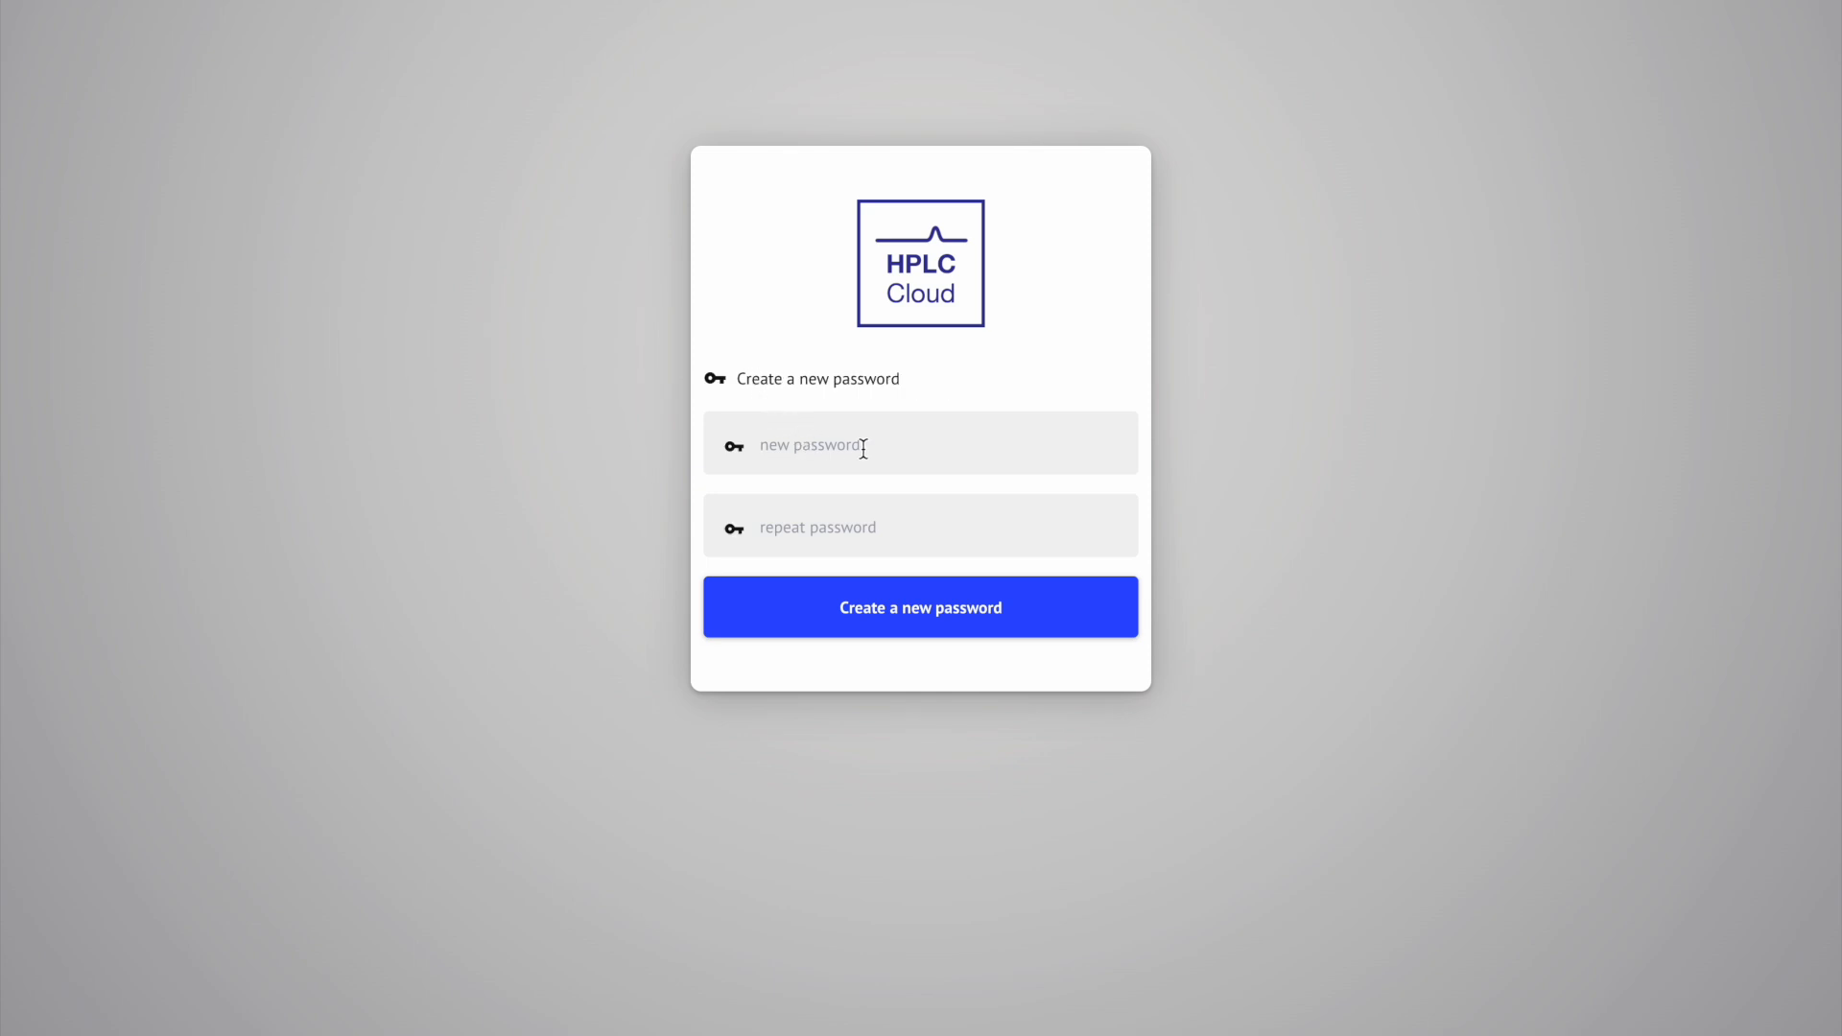
# Step: Enter and confirm a new account password, then save it
pyautogui.write('••••••••••')
pyautogui.click(876, 527)
pyautogui.write('••••••••••')
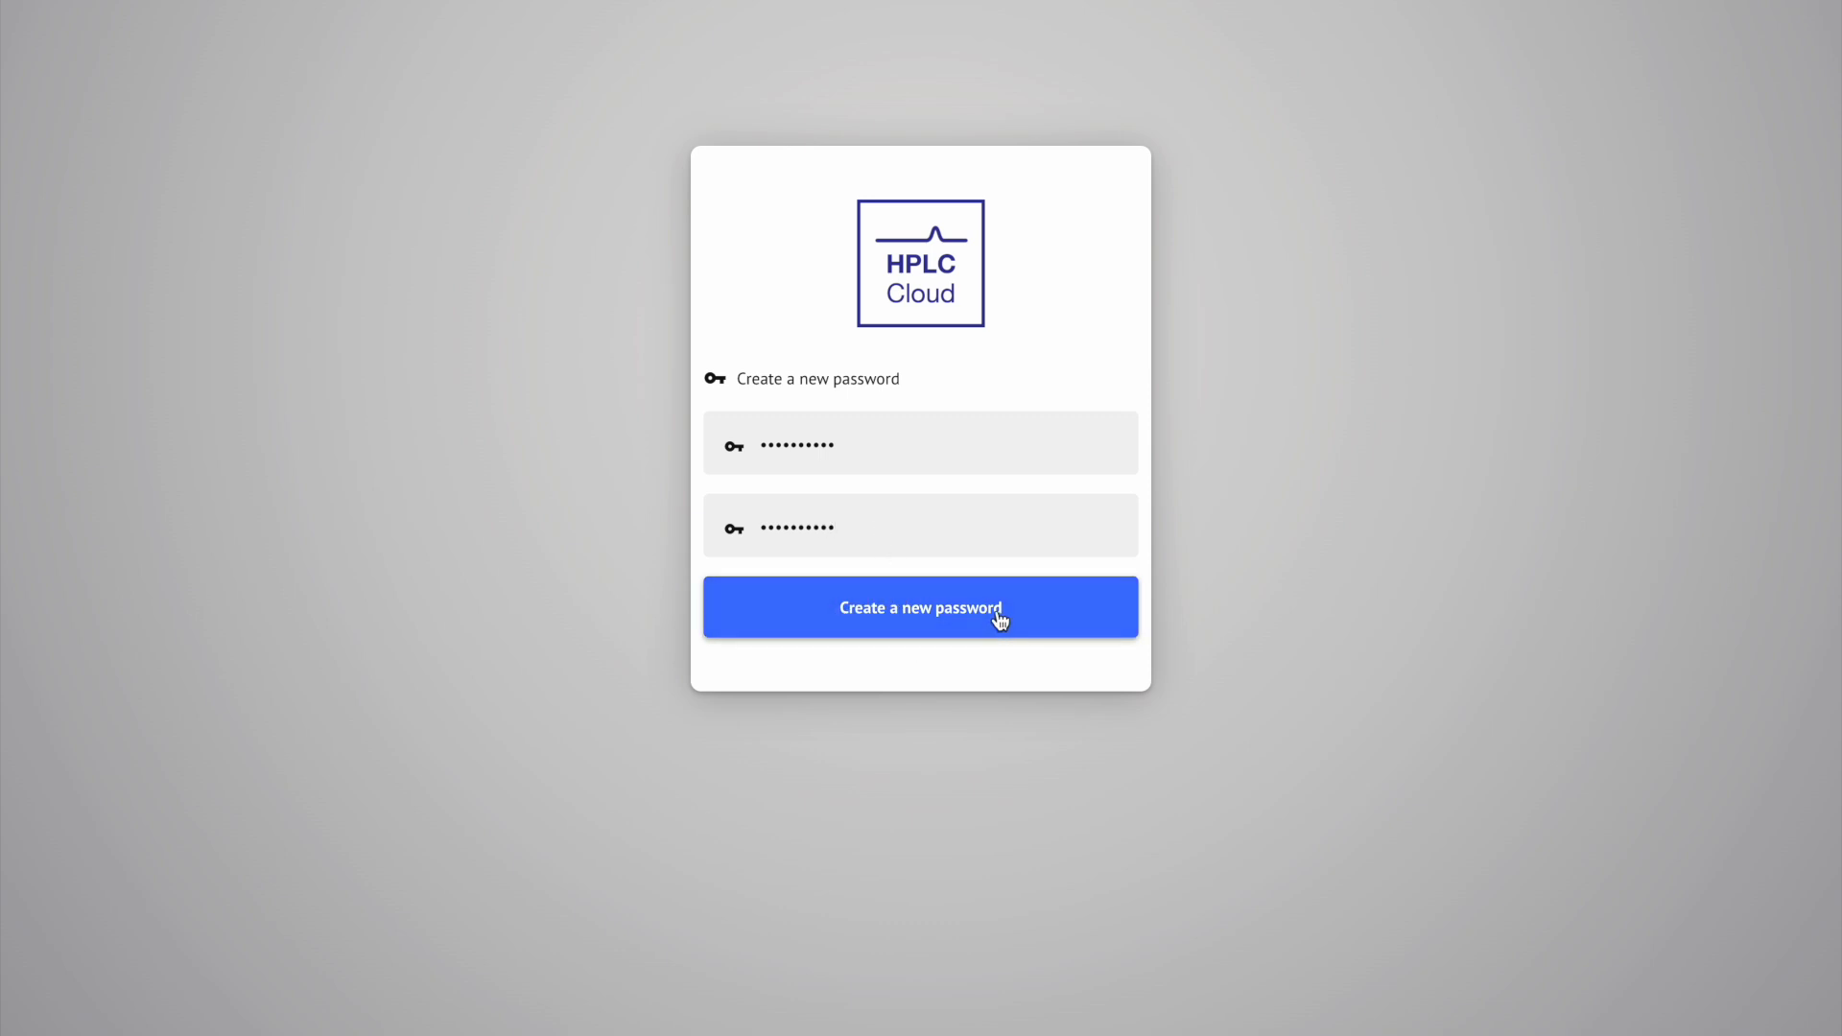
pyautogui.click(930, 615)
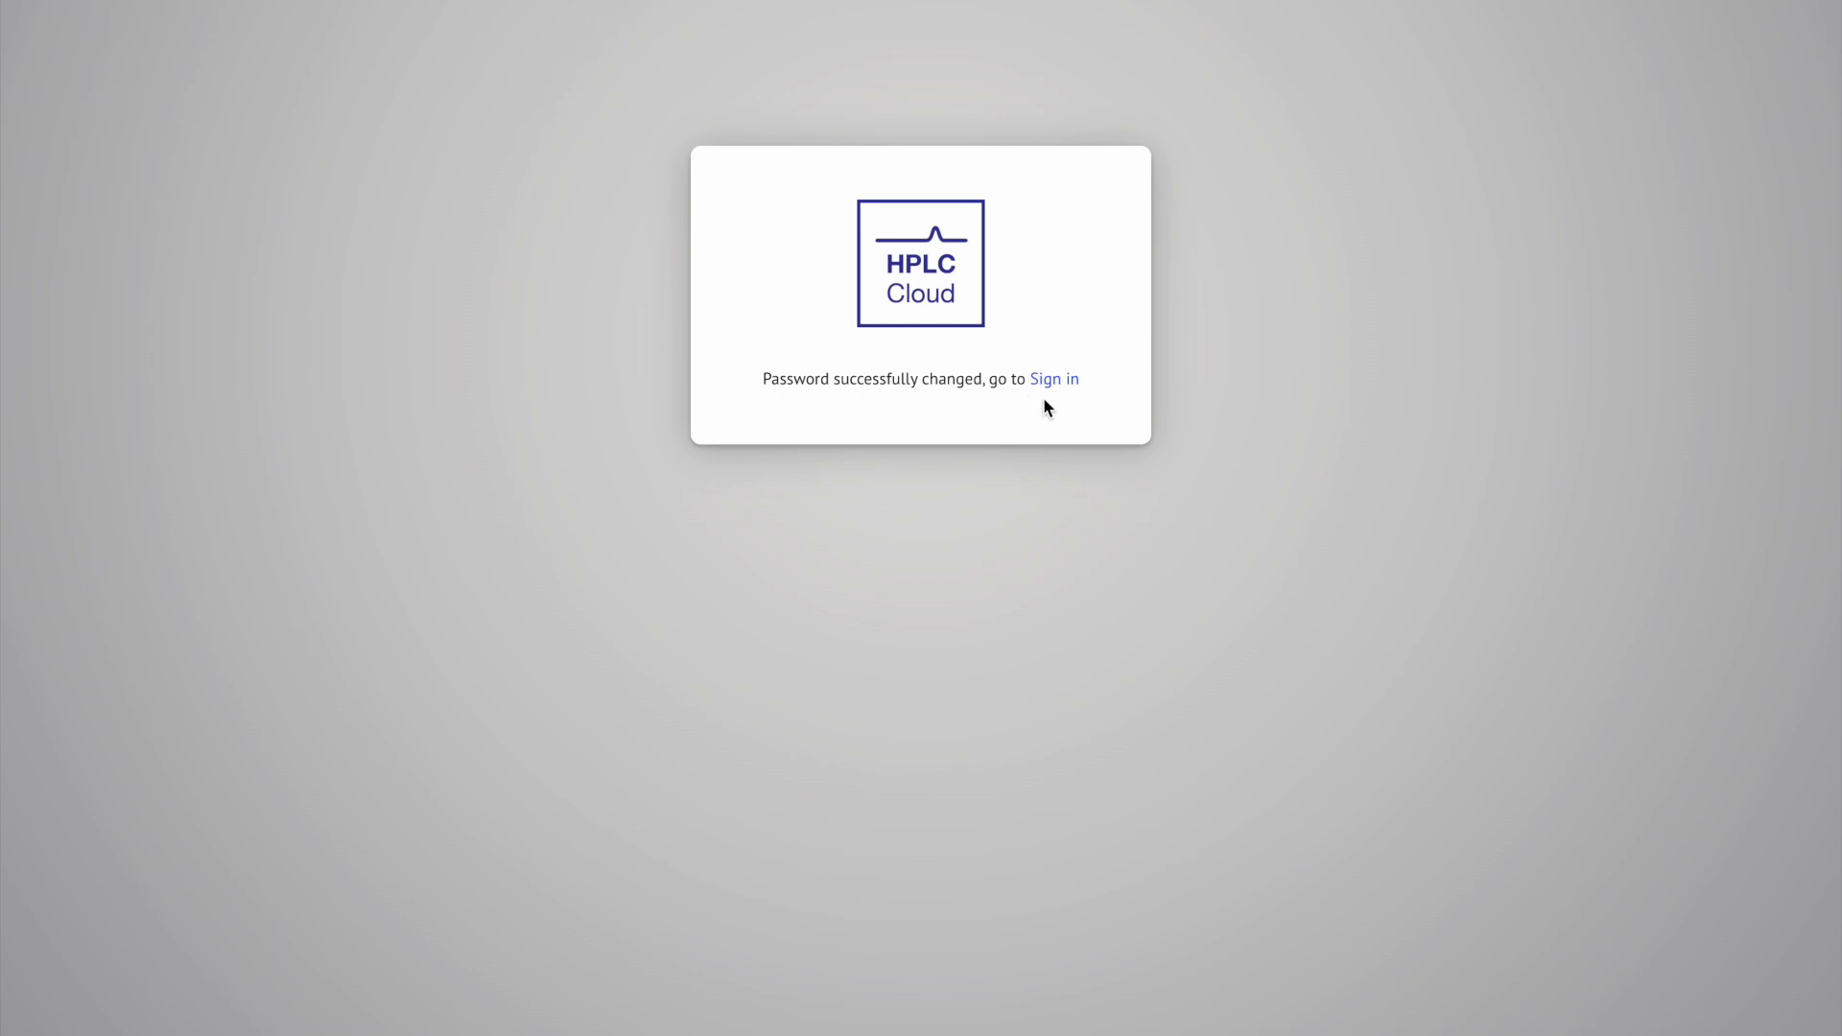
# Step: Log in with the account's email and the new password
pyautogui.click(1055, 380)
pyautogui.press('Tab')
pyautogui.write('••••••••••')
pyautogui.click(965, 622)
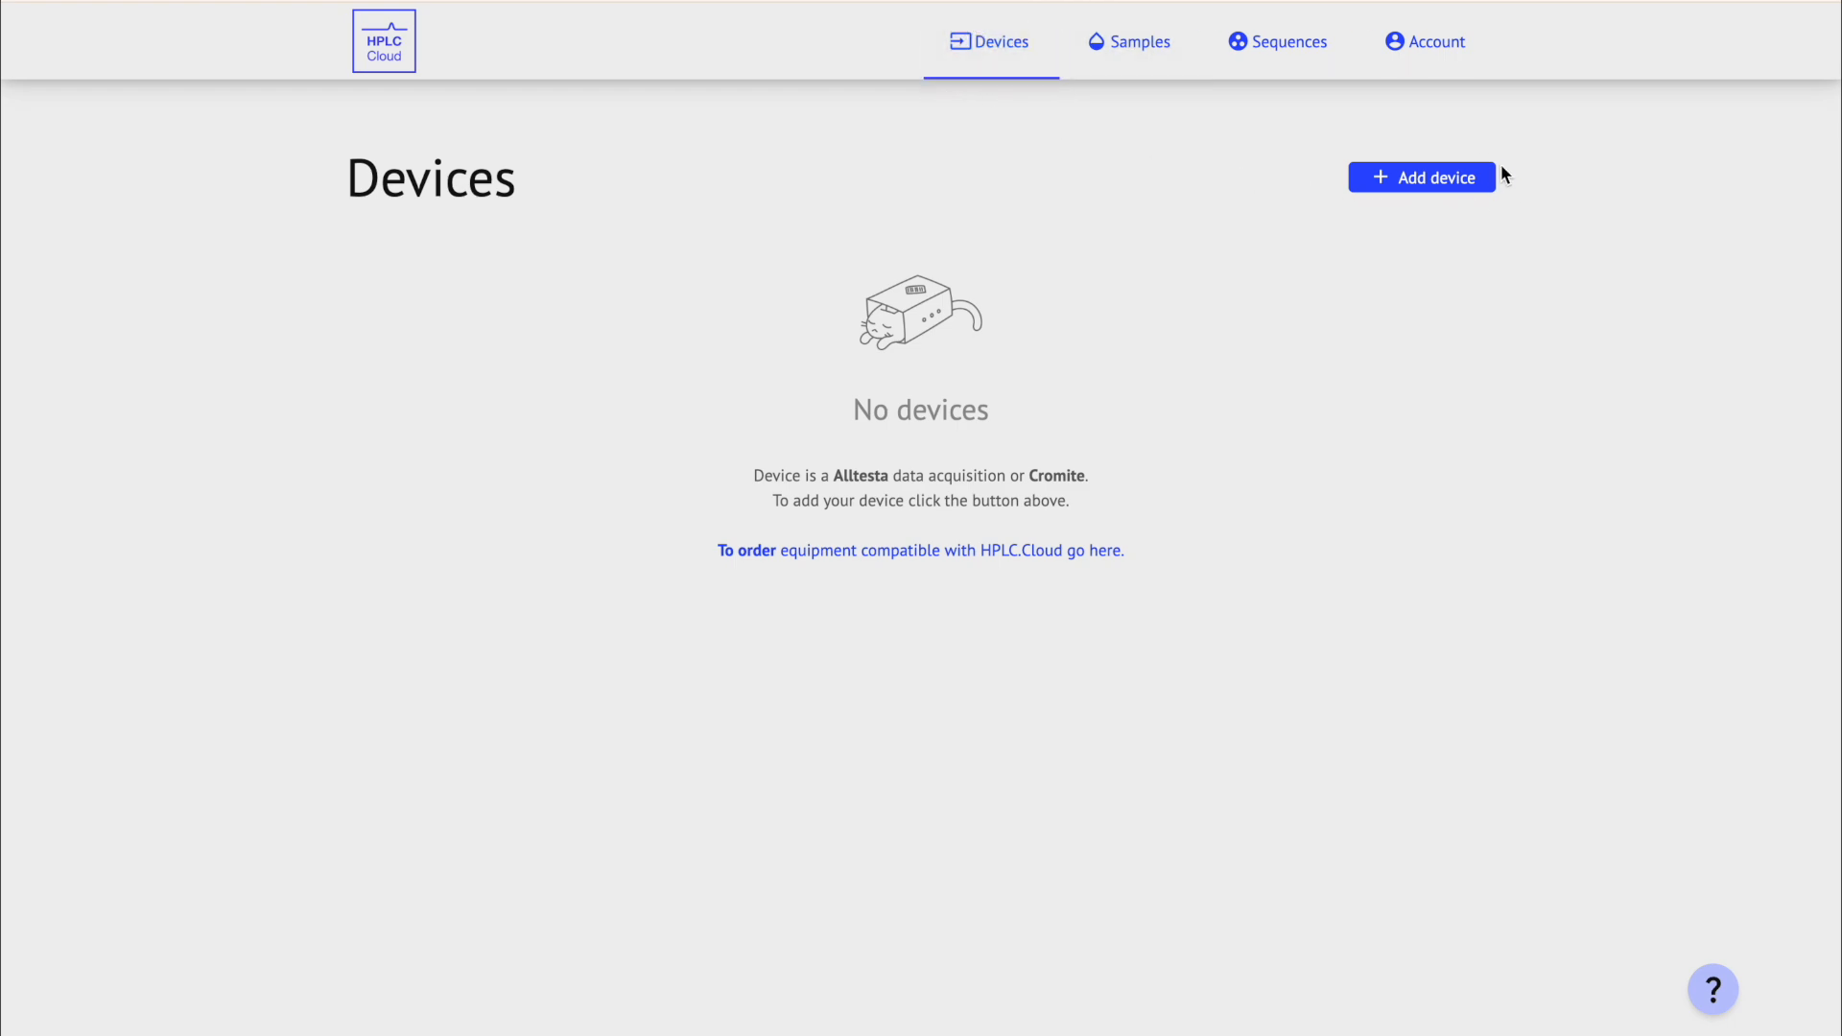
# Step: Add the Alltesta device A1S4-BP00 by entering its serial and device key manually instead of scanning
pyautogui.click(1475, 183)
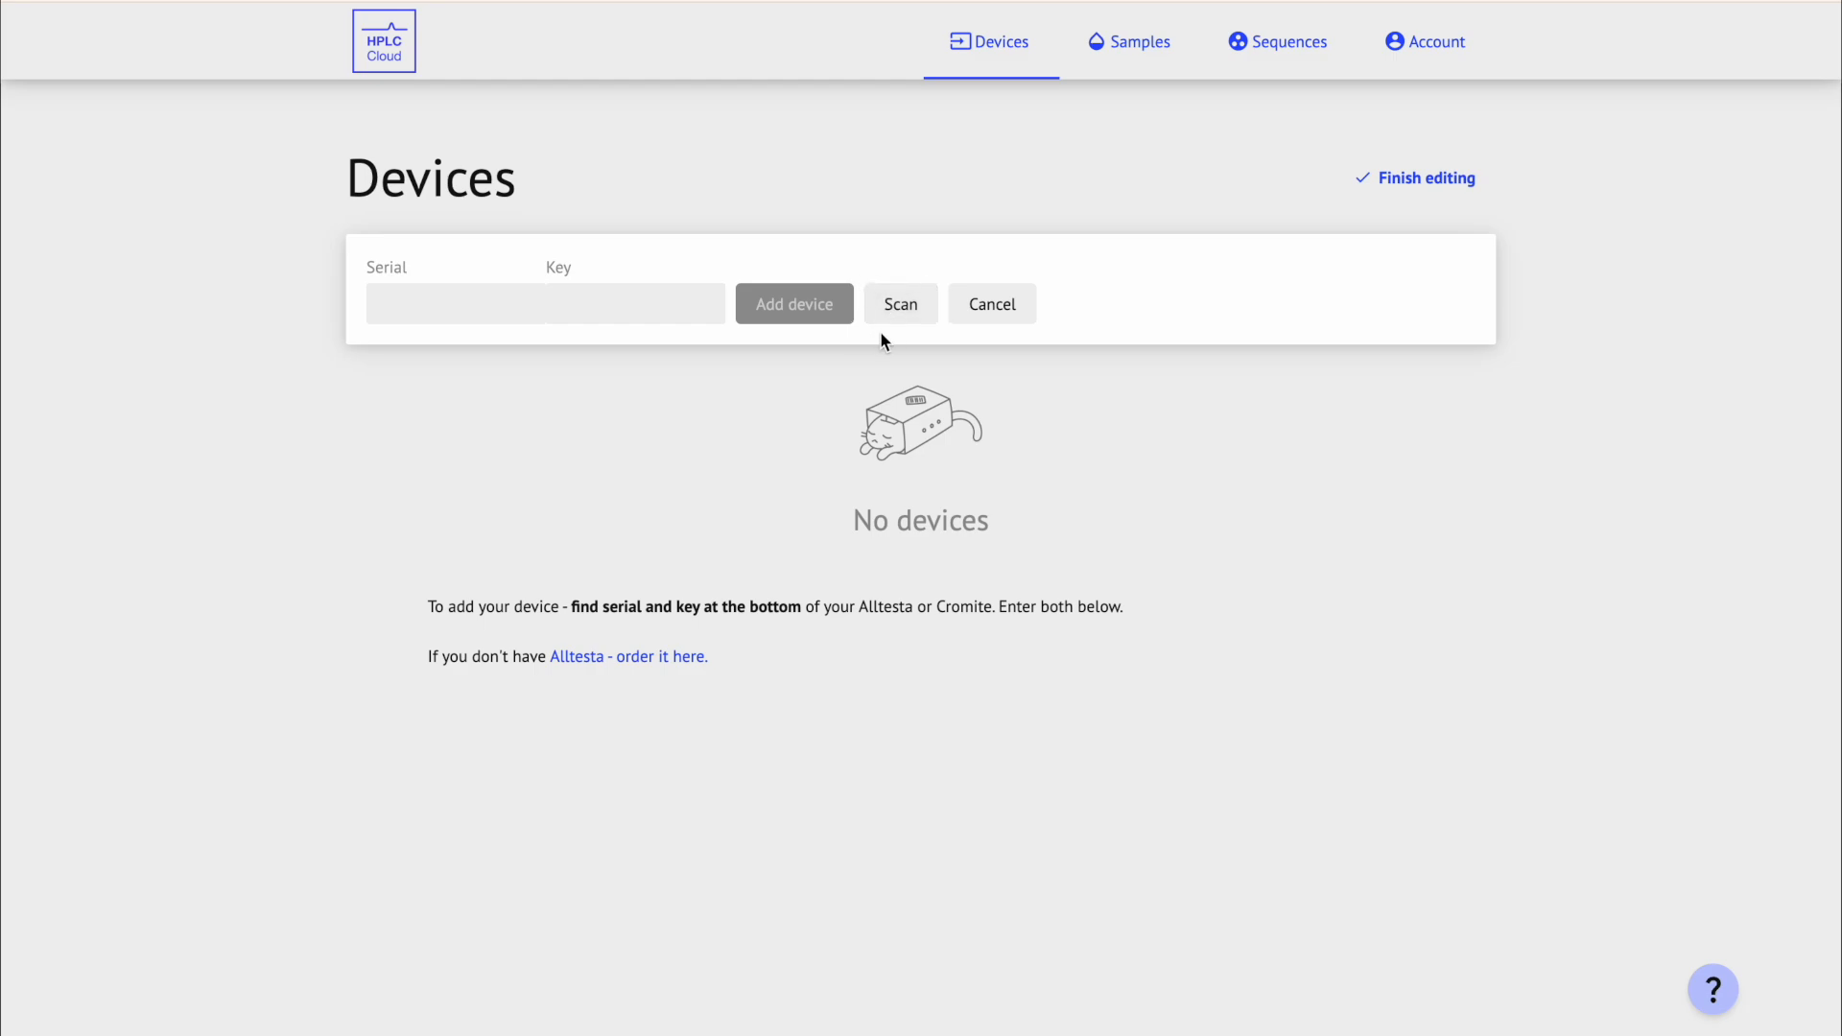
pyautogui.click(919, 308)
pyautogui.click(1820, 513)
pyautogui.write('1S4-BP00')
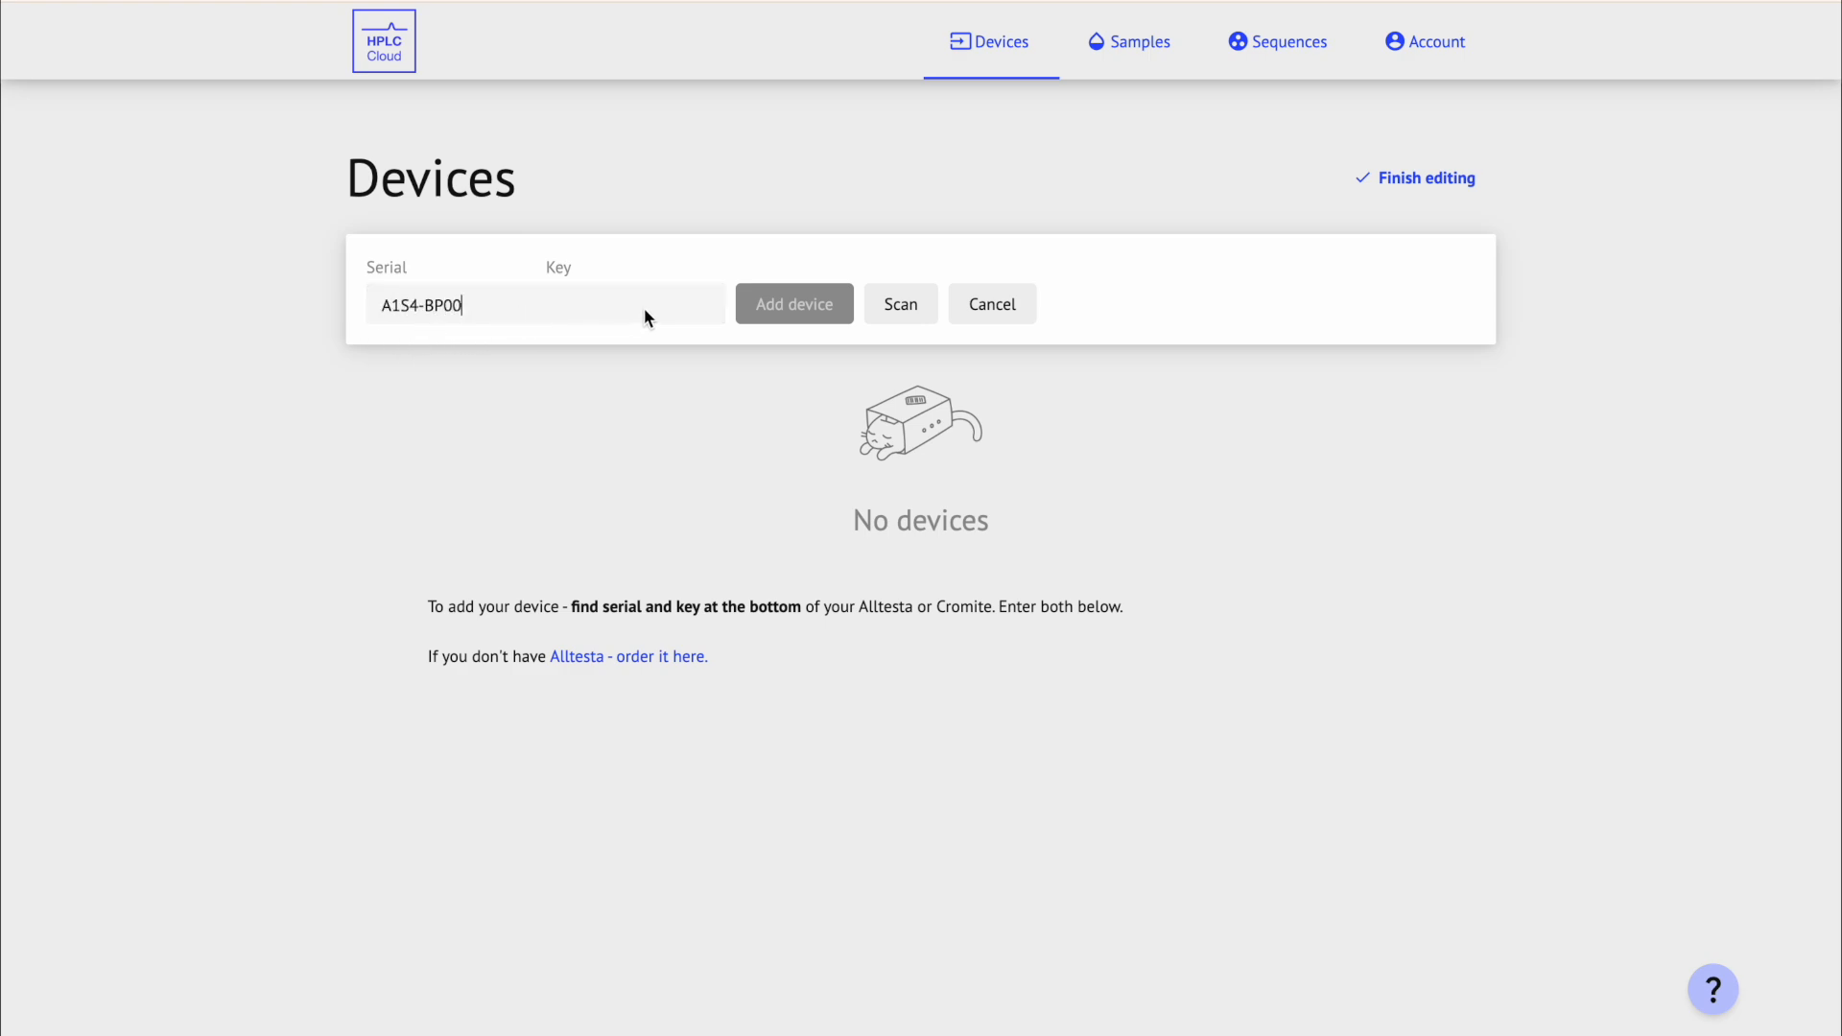
pyautogui.click(642, 303)
pyautogui.write('K9')
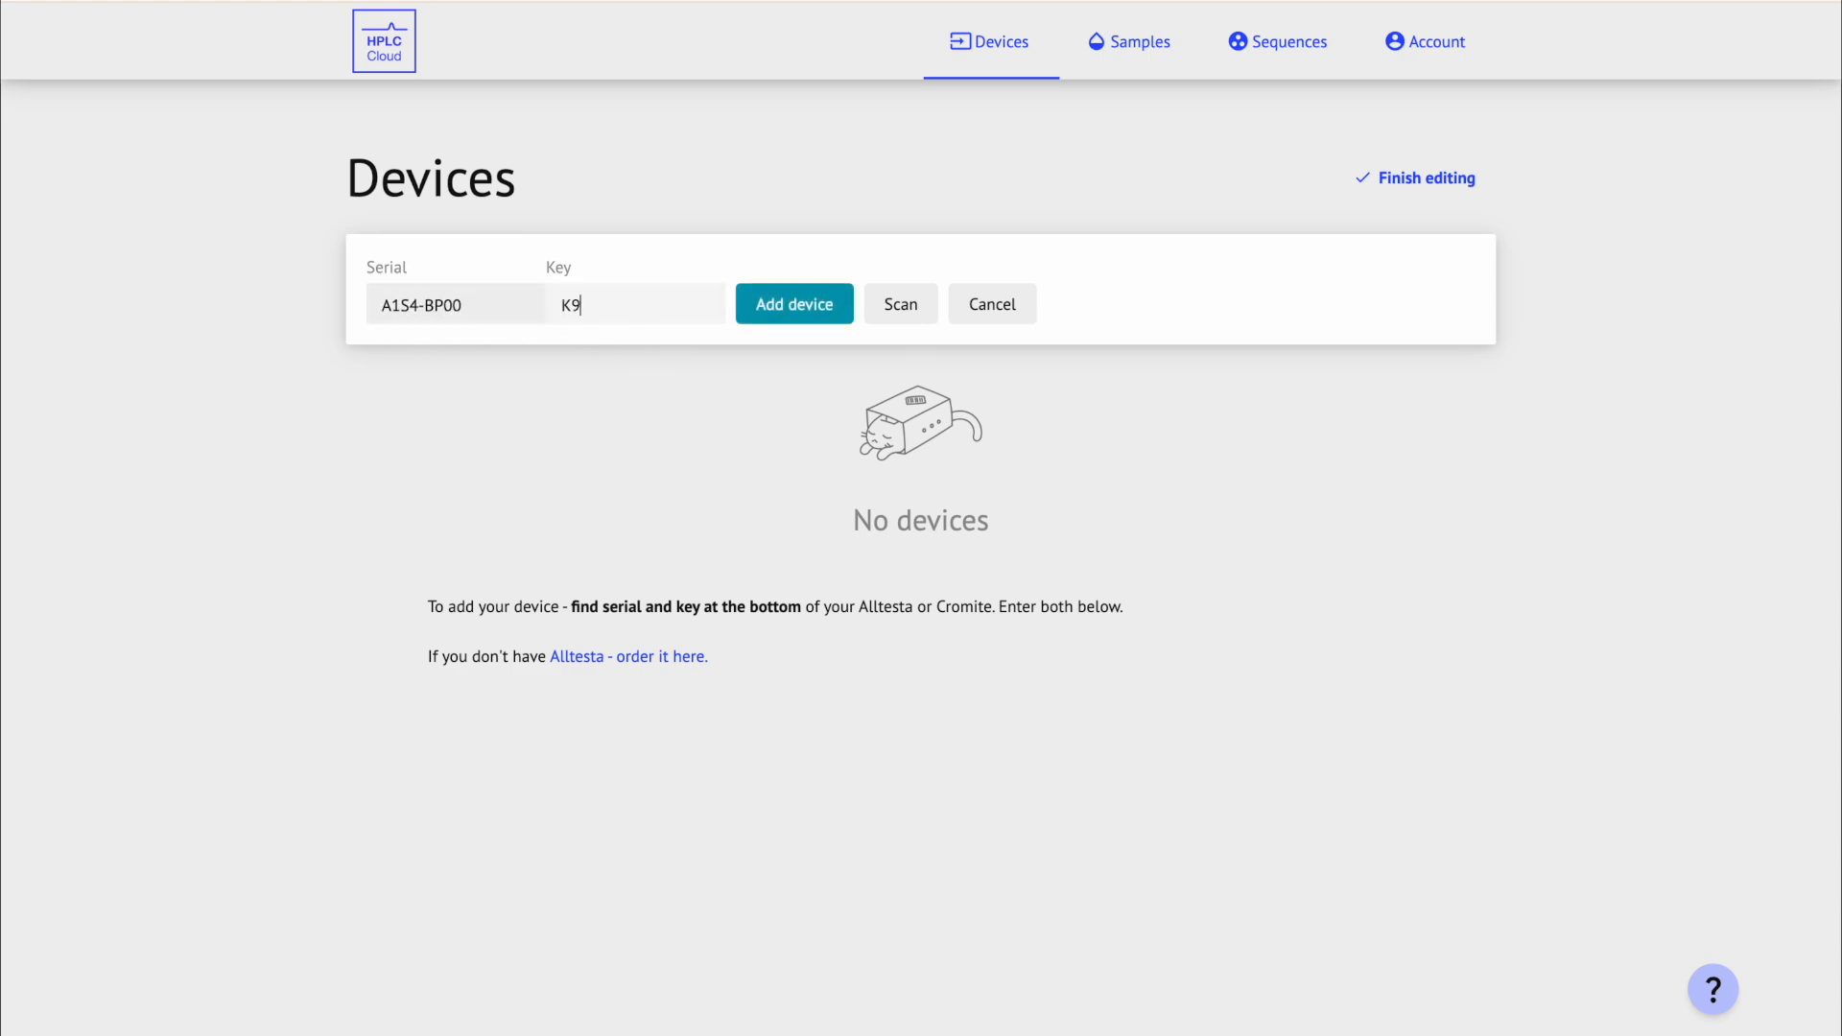
pyautogui.click(751, 297)
pyautogui.click(804, 307)
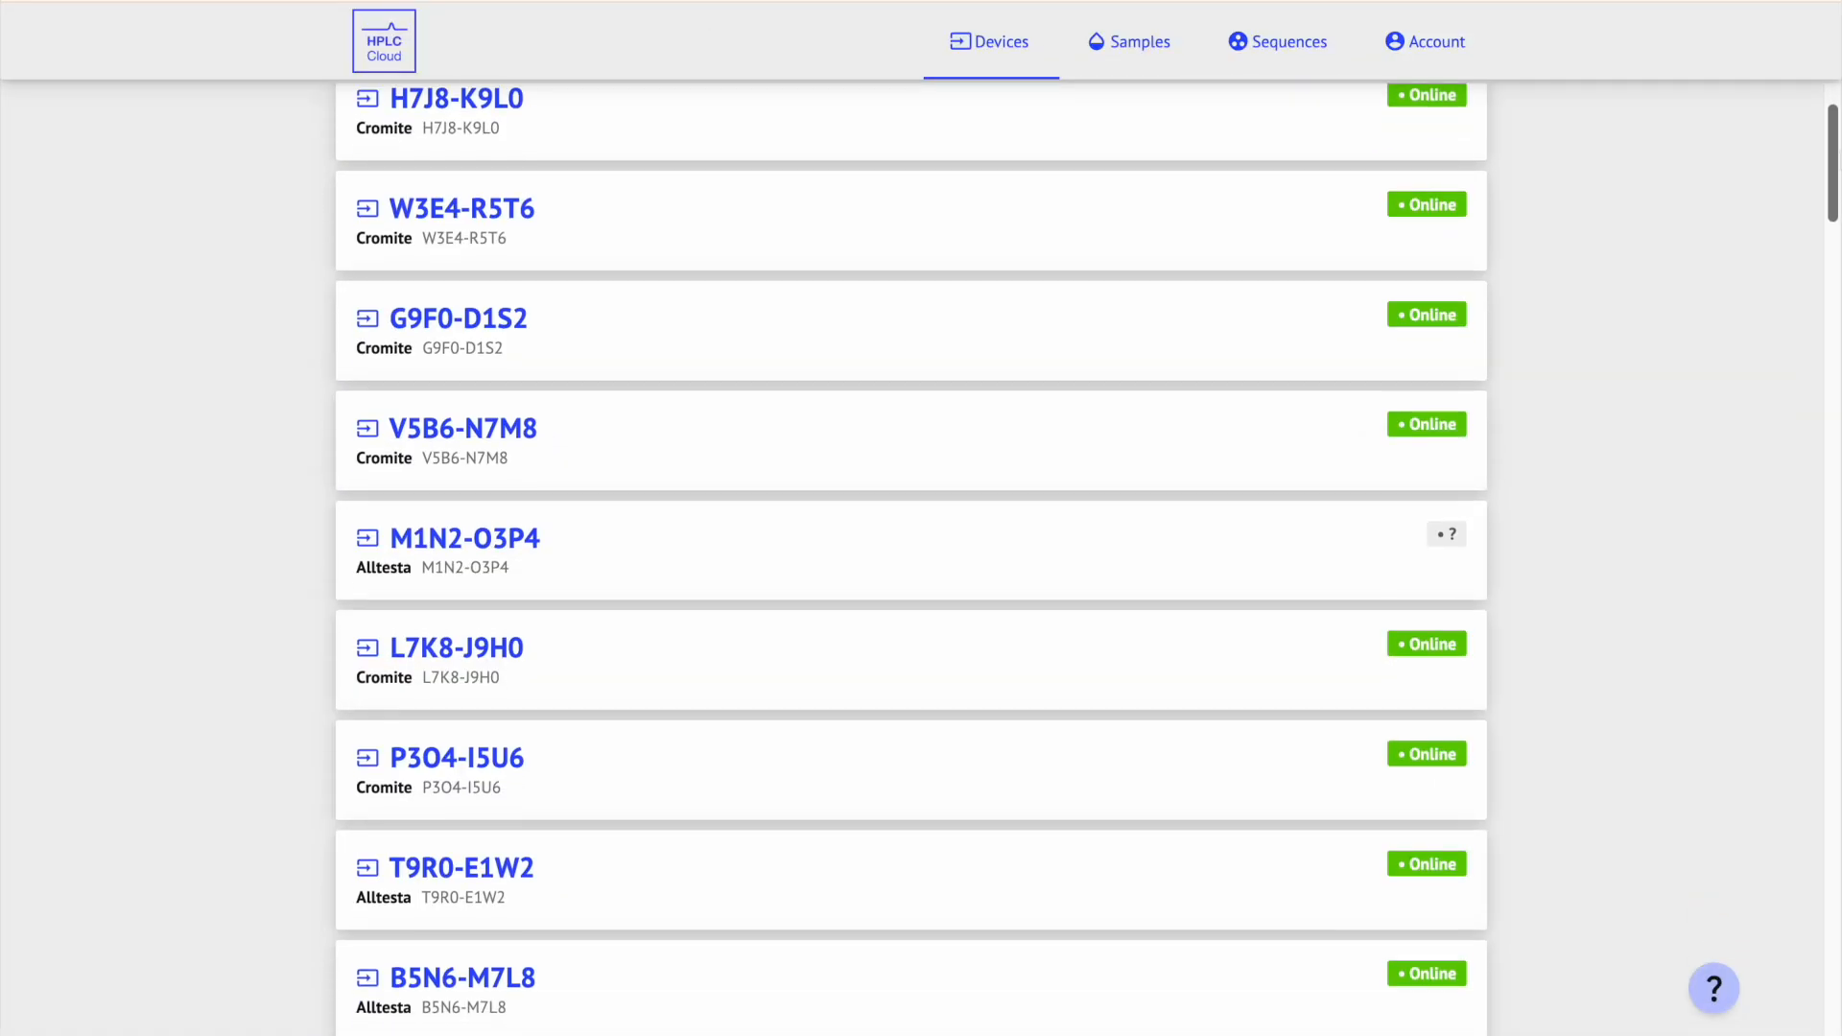
pyautogui.scroll(-3, 911, 556)
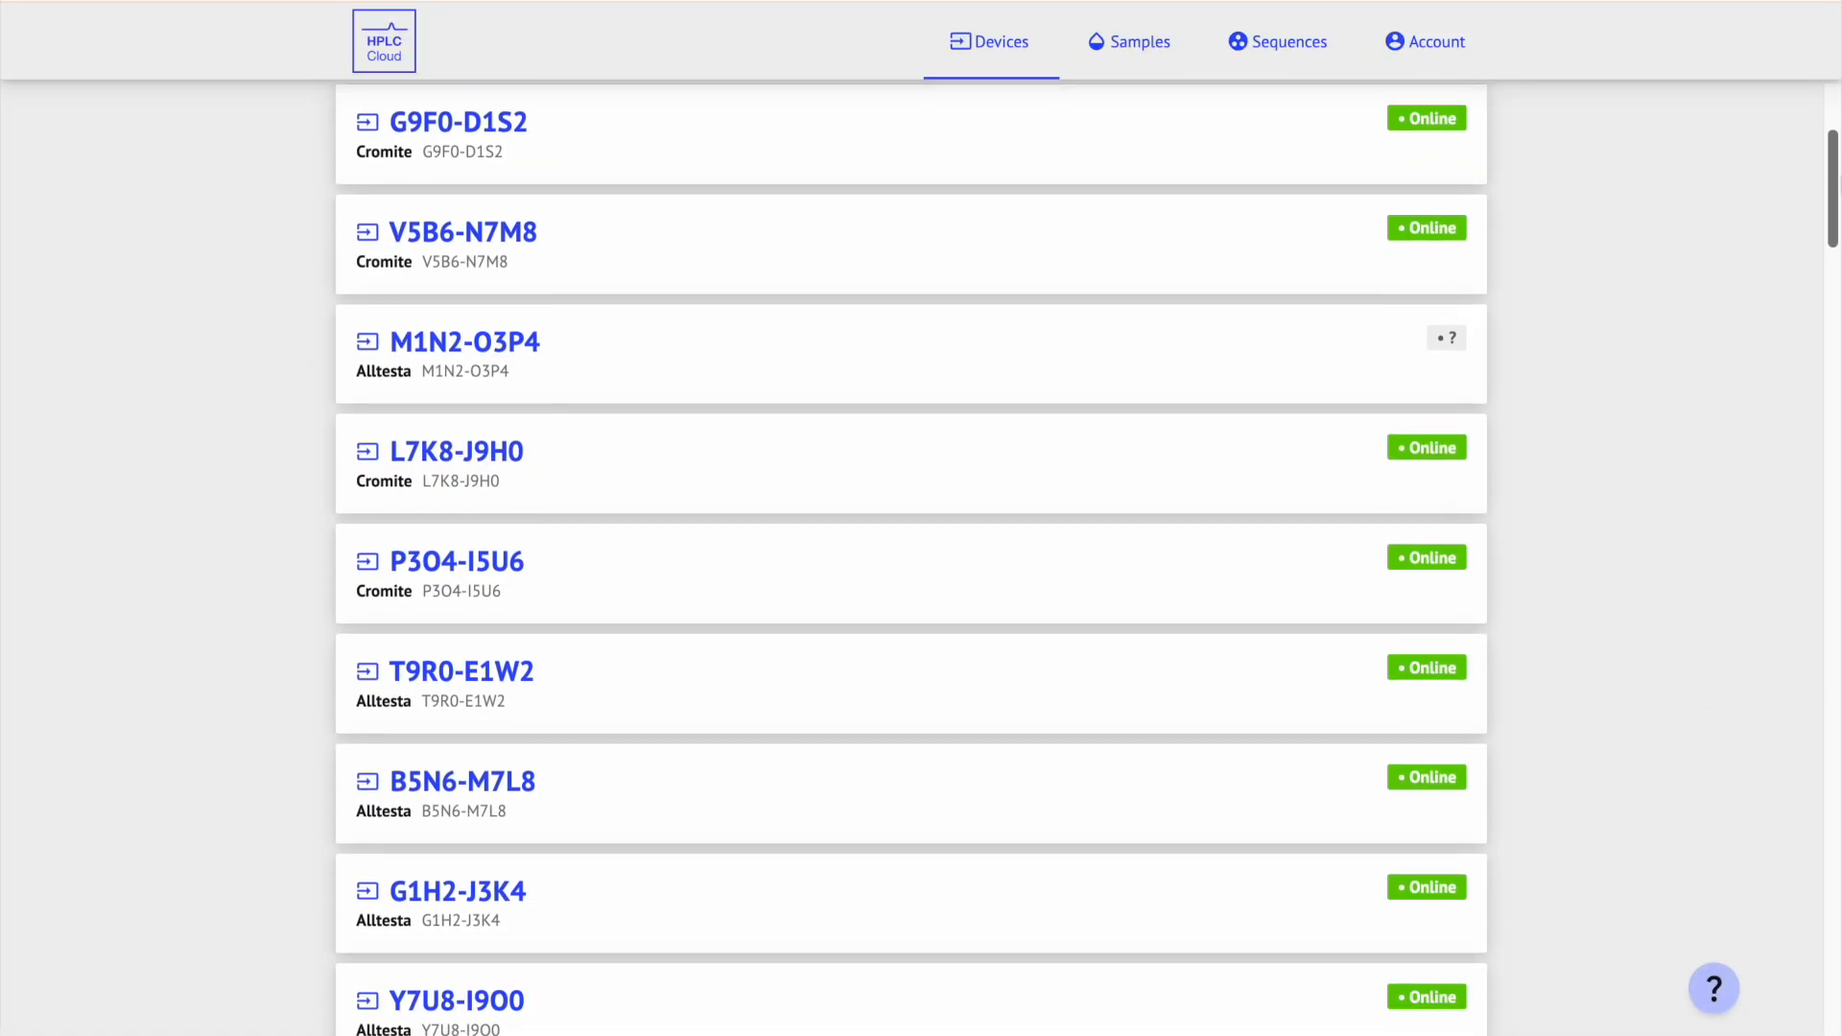
pyautogui.scroll(5, 911, 556)
pyautogui.click(1448, 177)
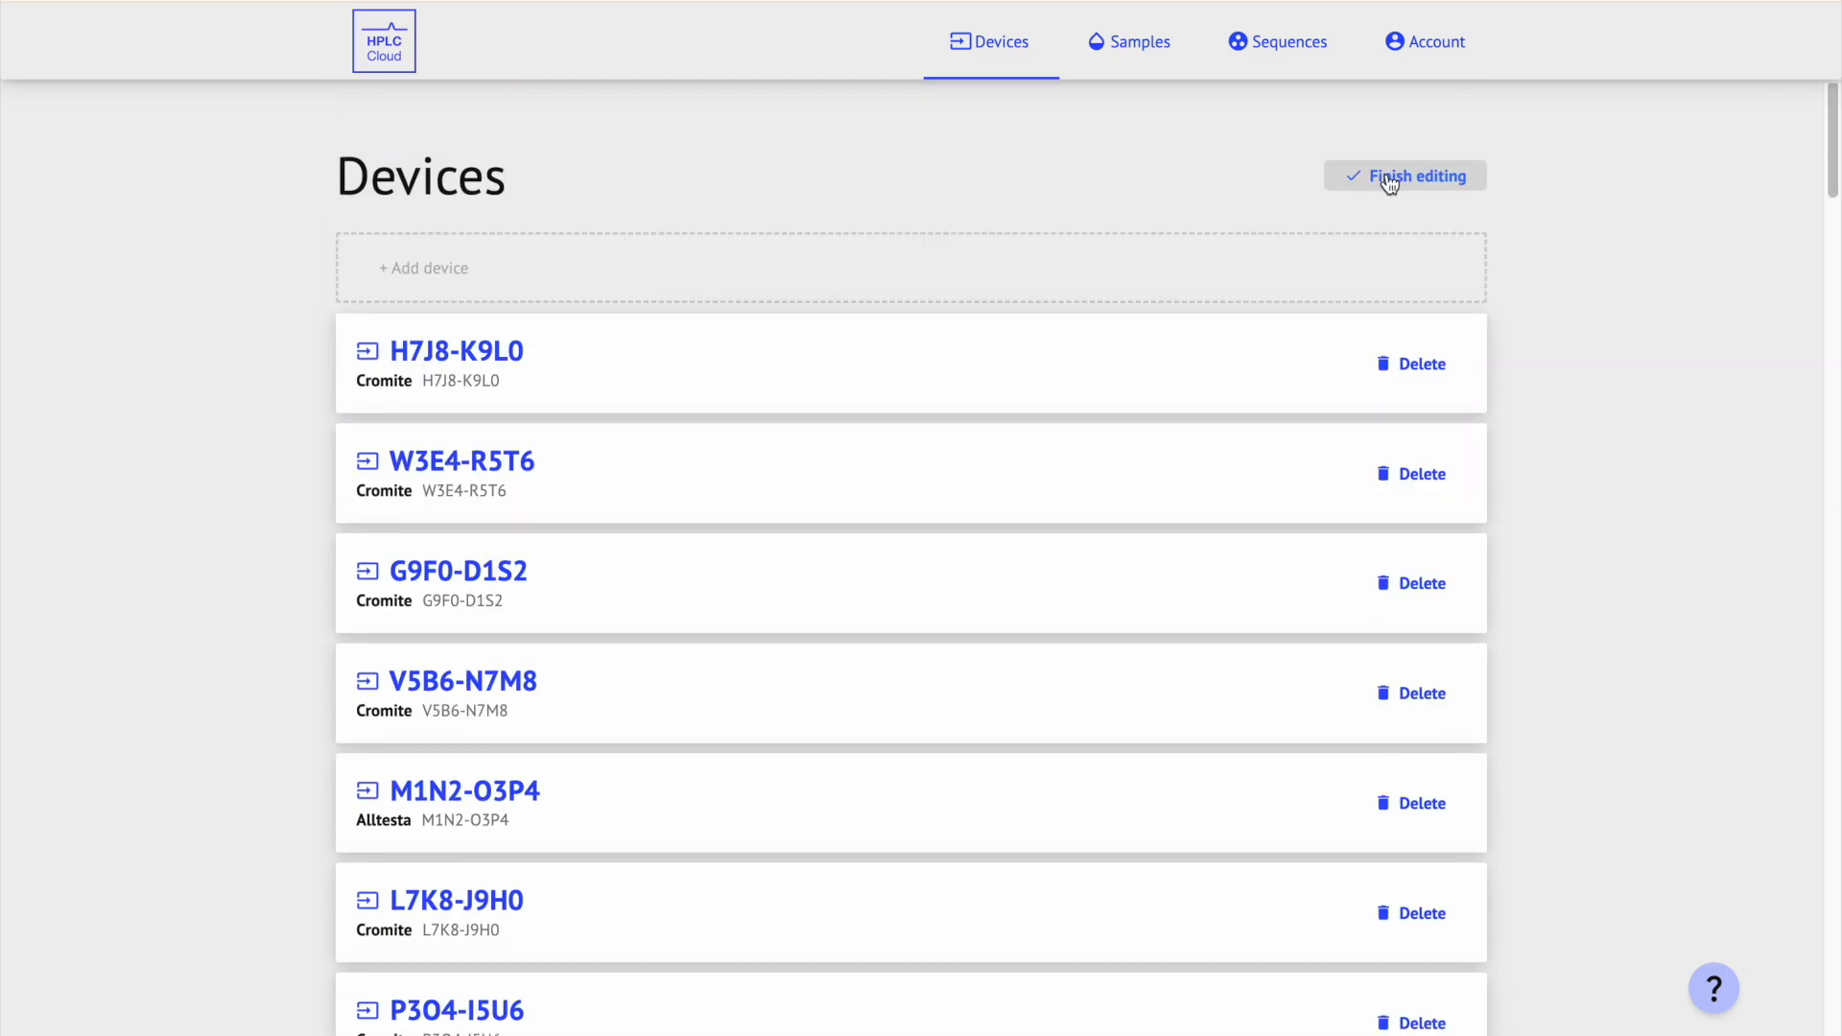
pyautogui.moveTo(668, 557); pyautogui.dragTo(691, 366)
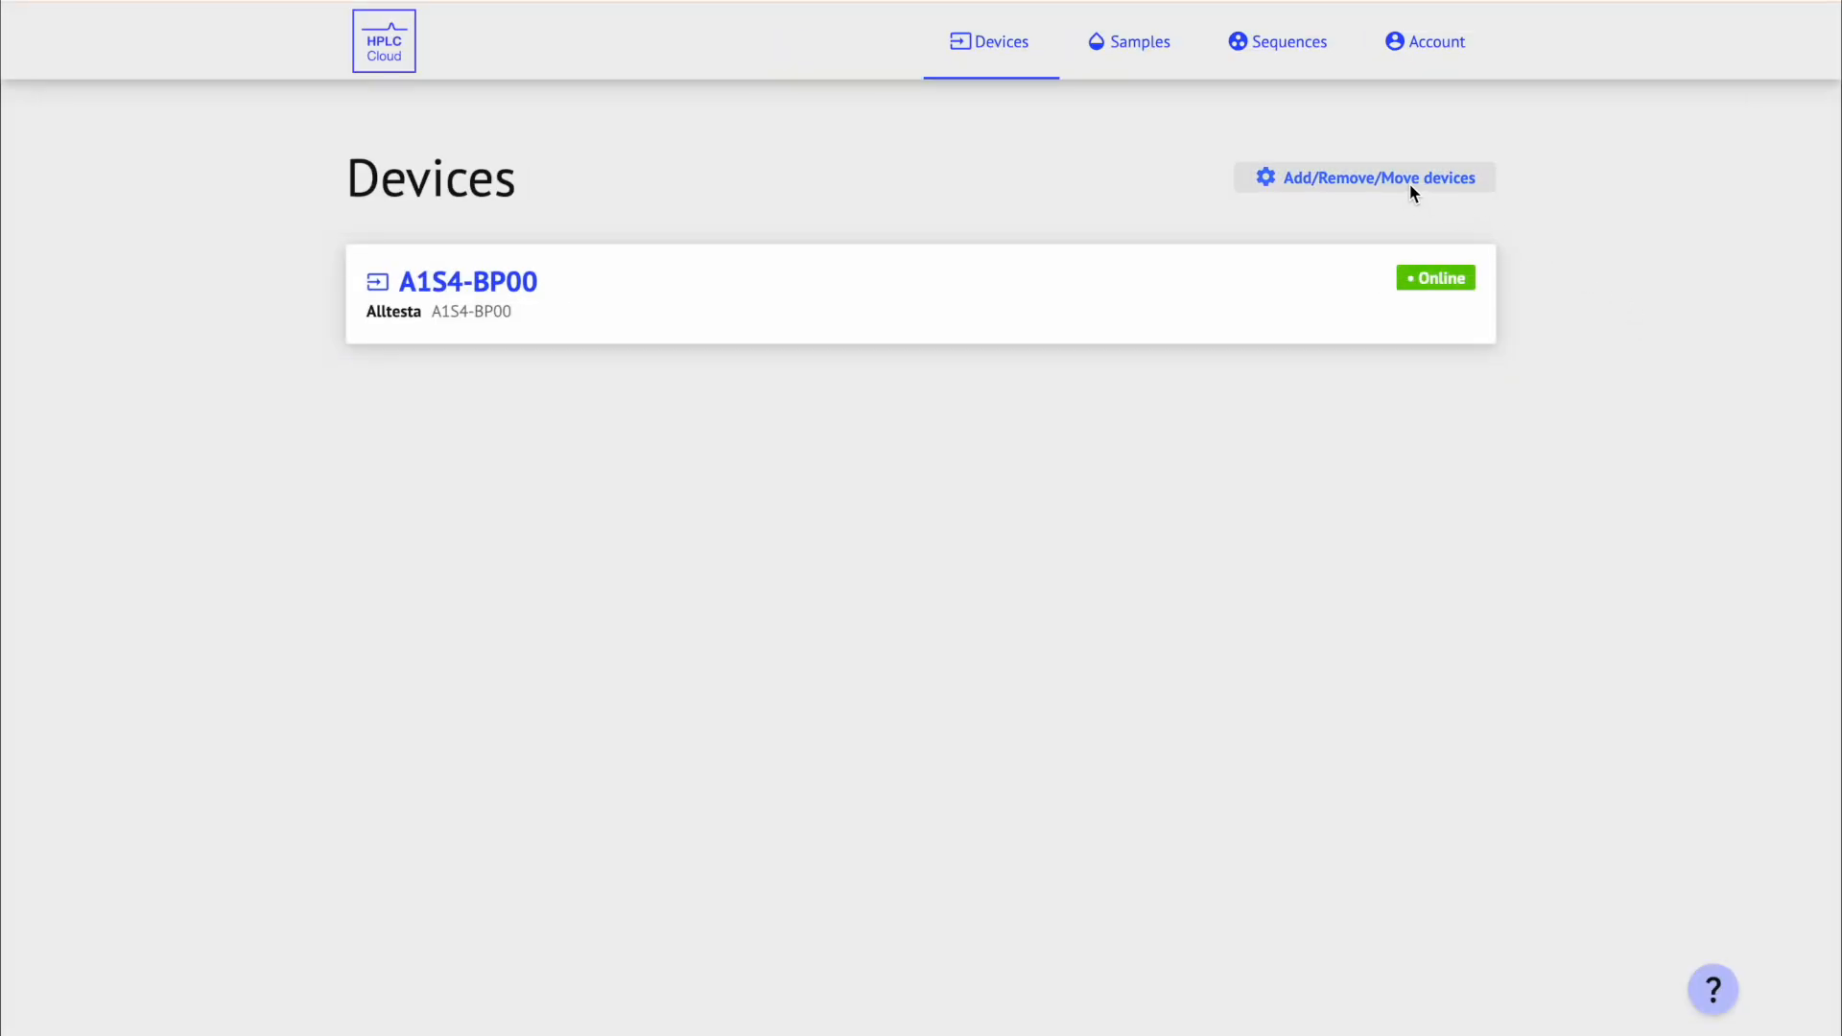
pyautogui.click(1409, 182)
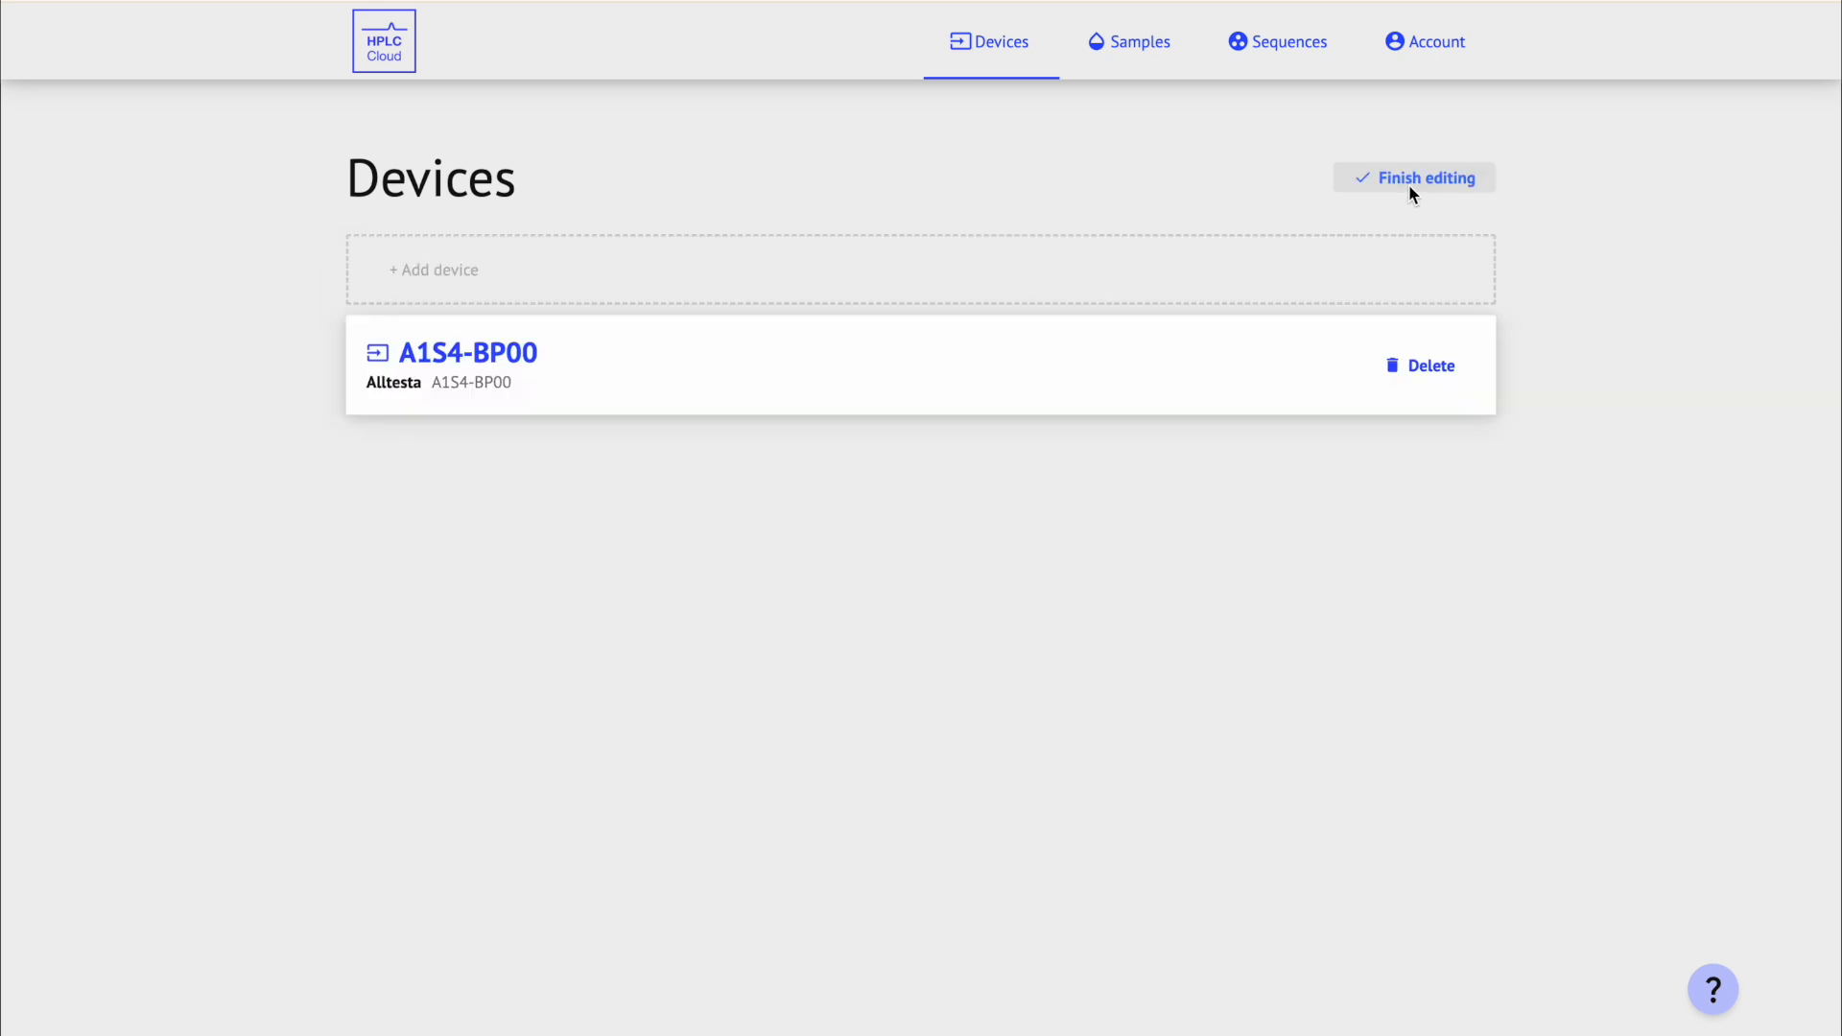
pyautogui.click(1453, 372)
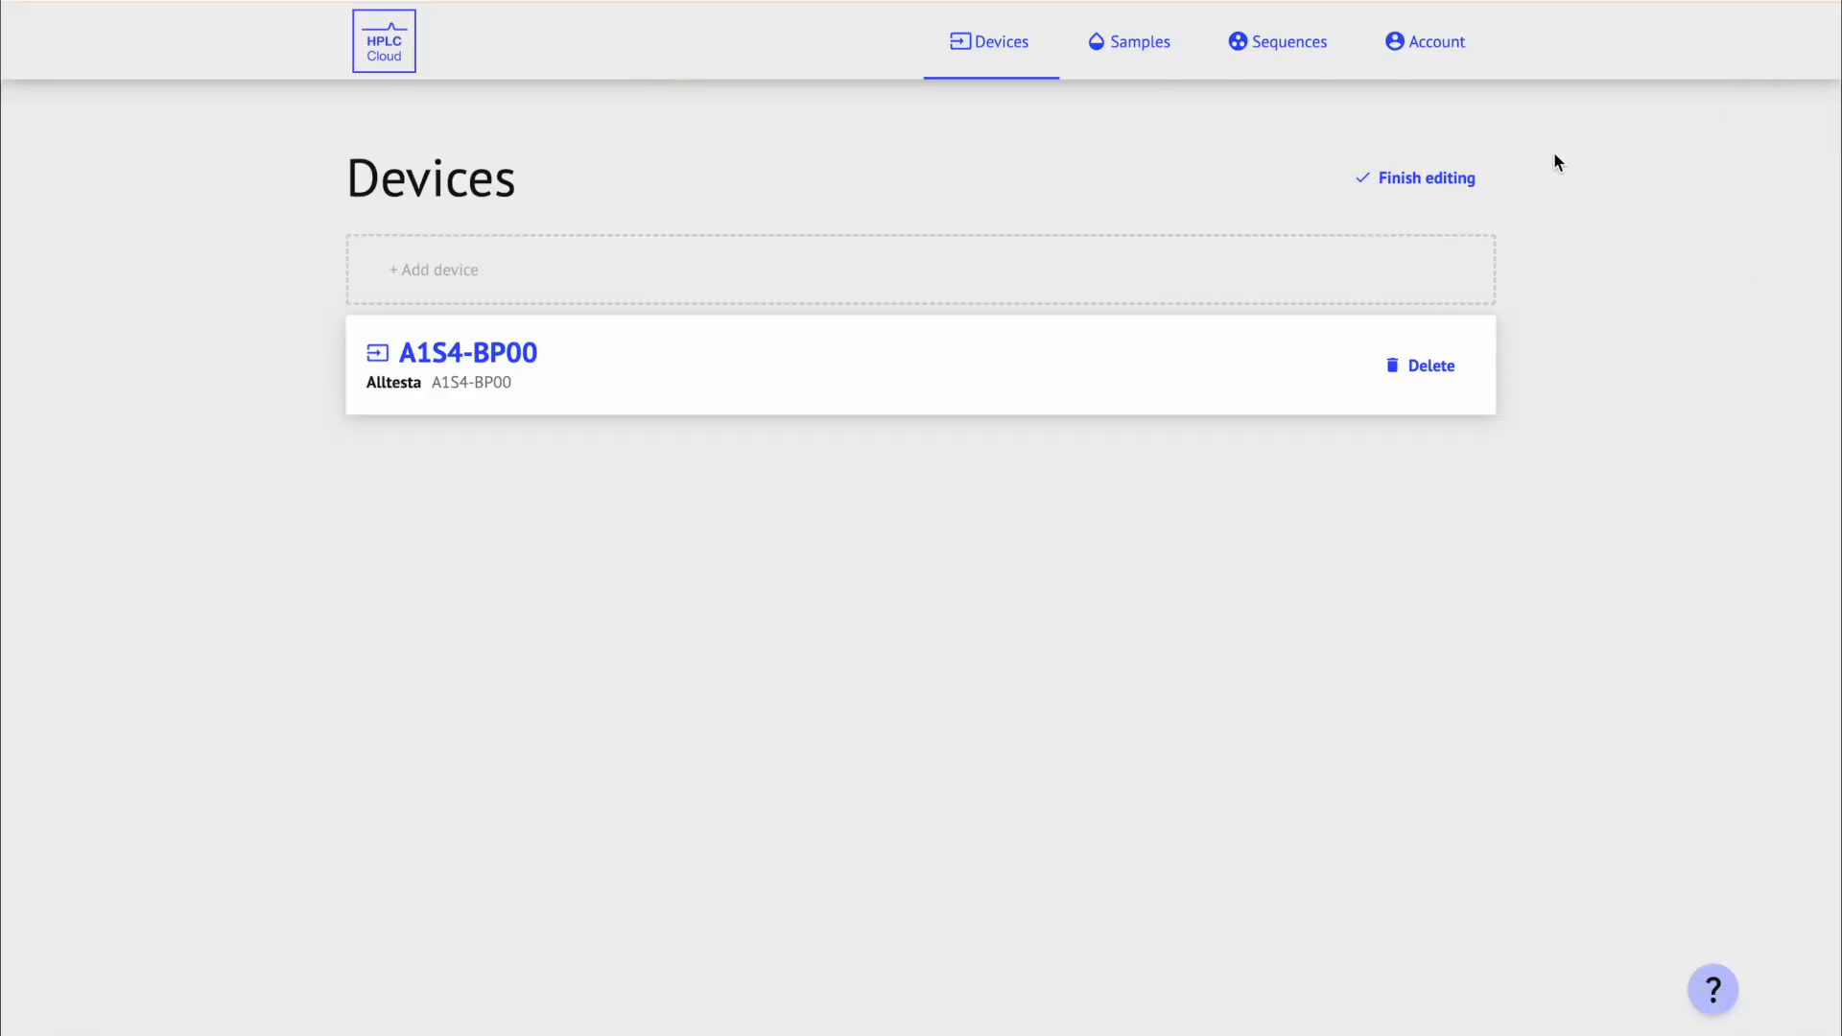
pyautogui.click(1420, 181)
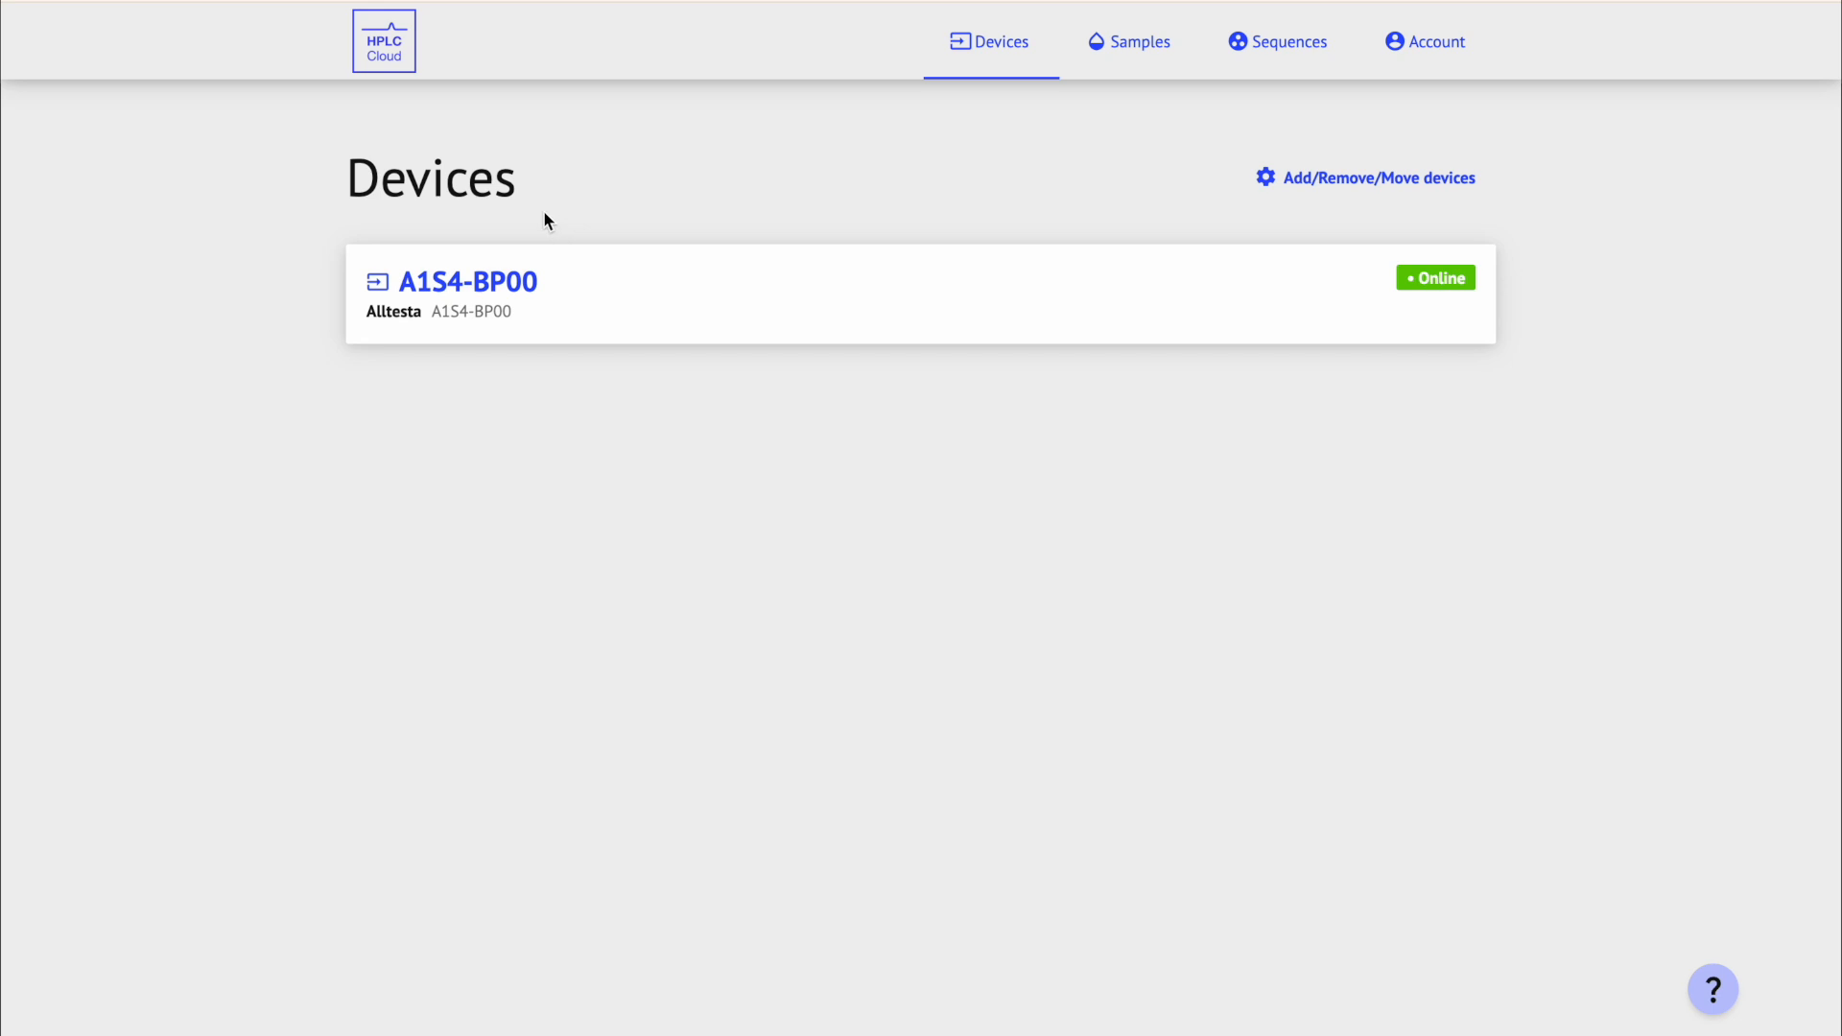
# Step: Open the A1S4-BP00 device page and review its Method, Column and Recent Runs sections
pyautogui.click(566, 306)
pyautogui.scroll(-5, 1833, 218)
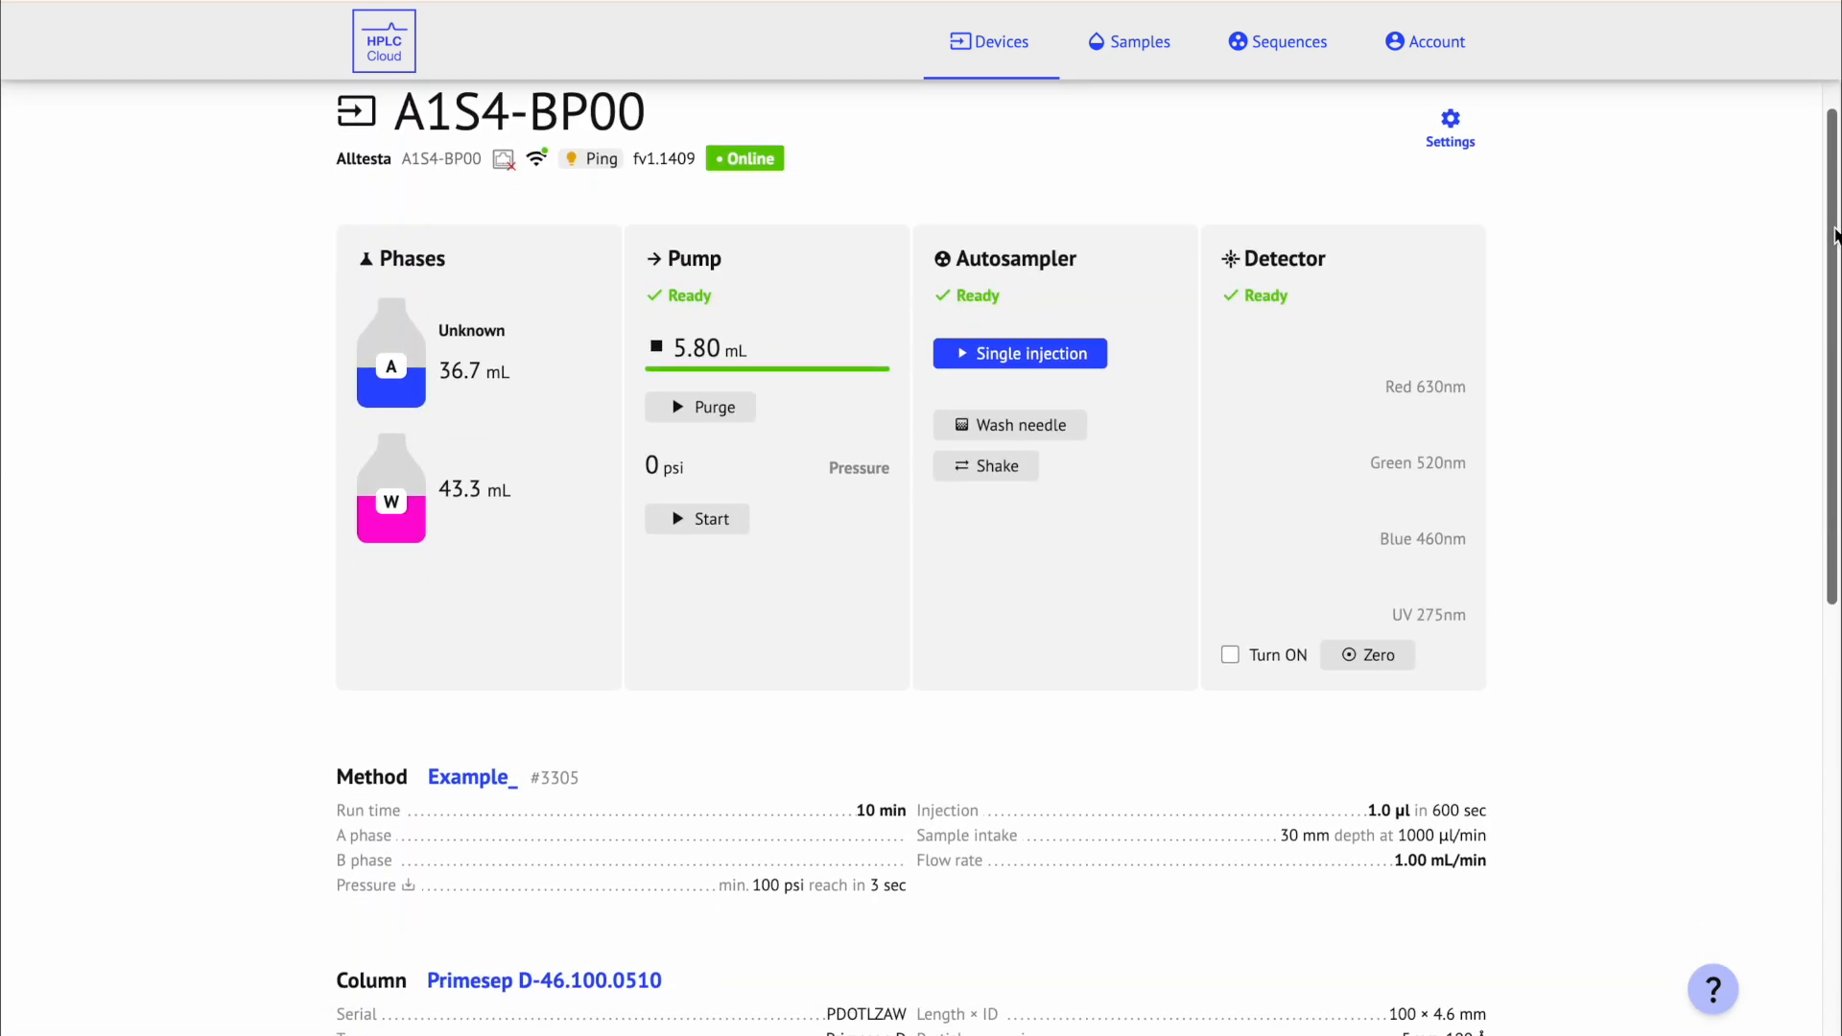
pyautogui.scroll(-3, 1089, 559)
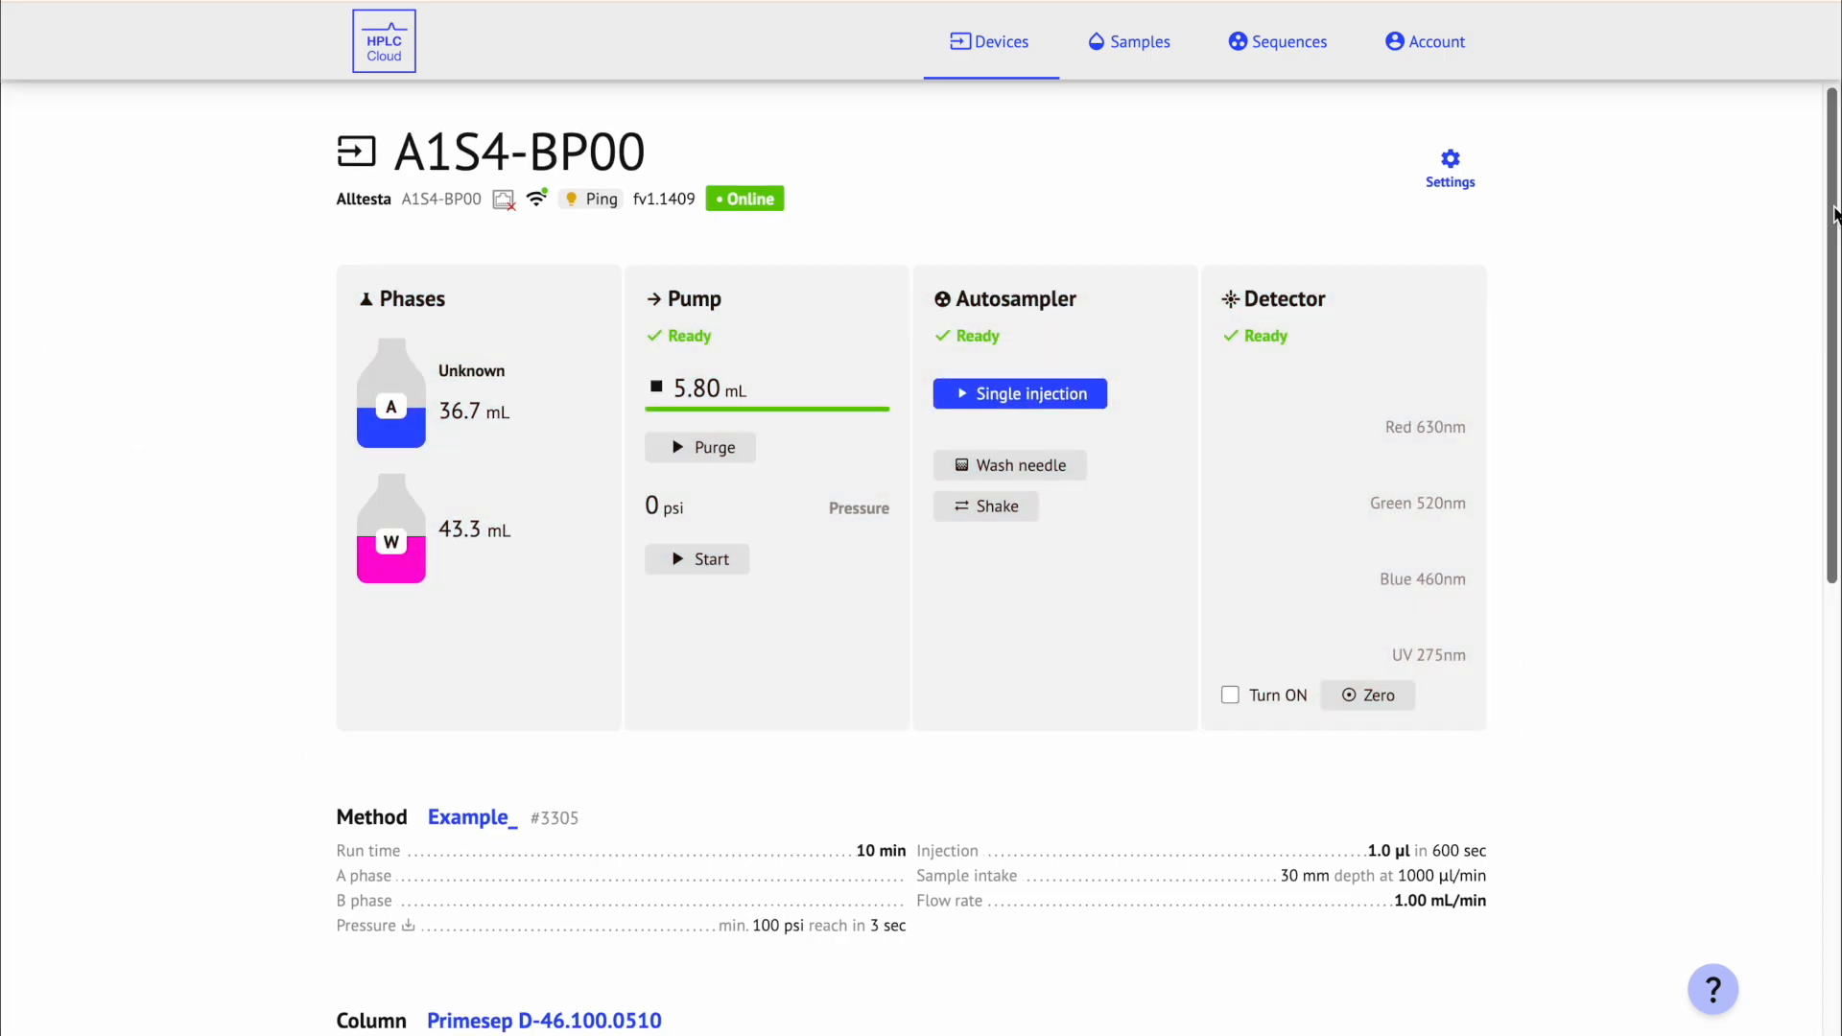
pyautogui.moveTo(1834, 200); pyautogui.dragTo(1839, 364)
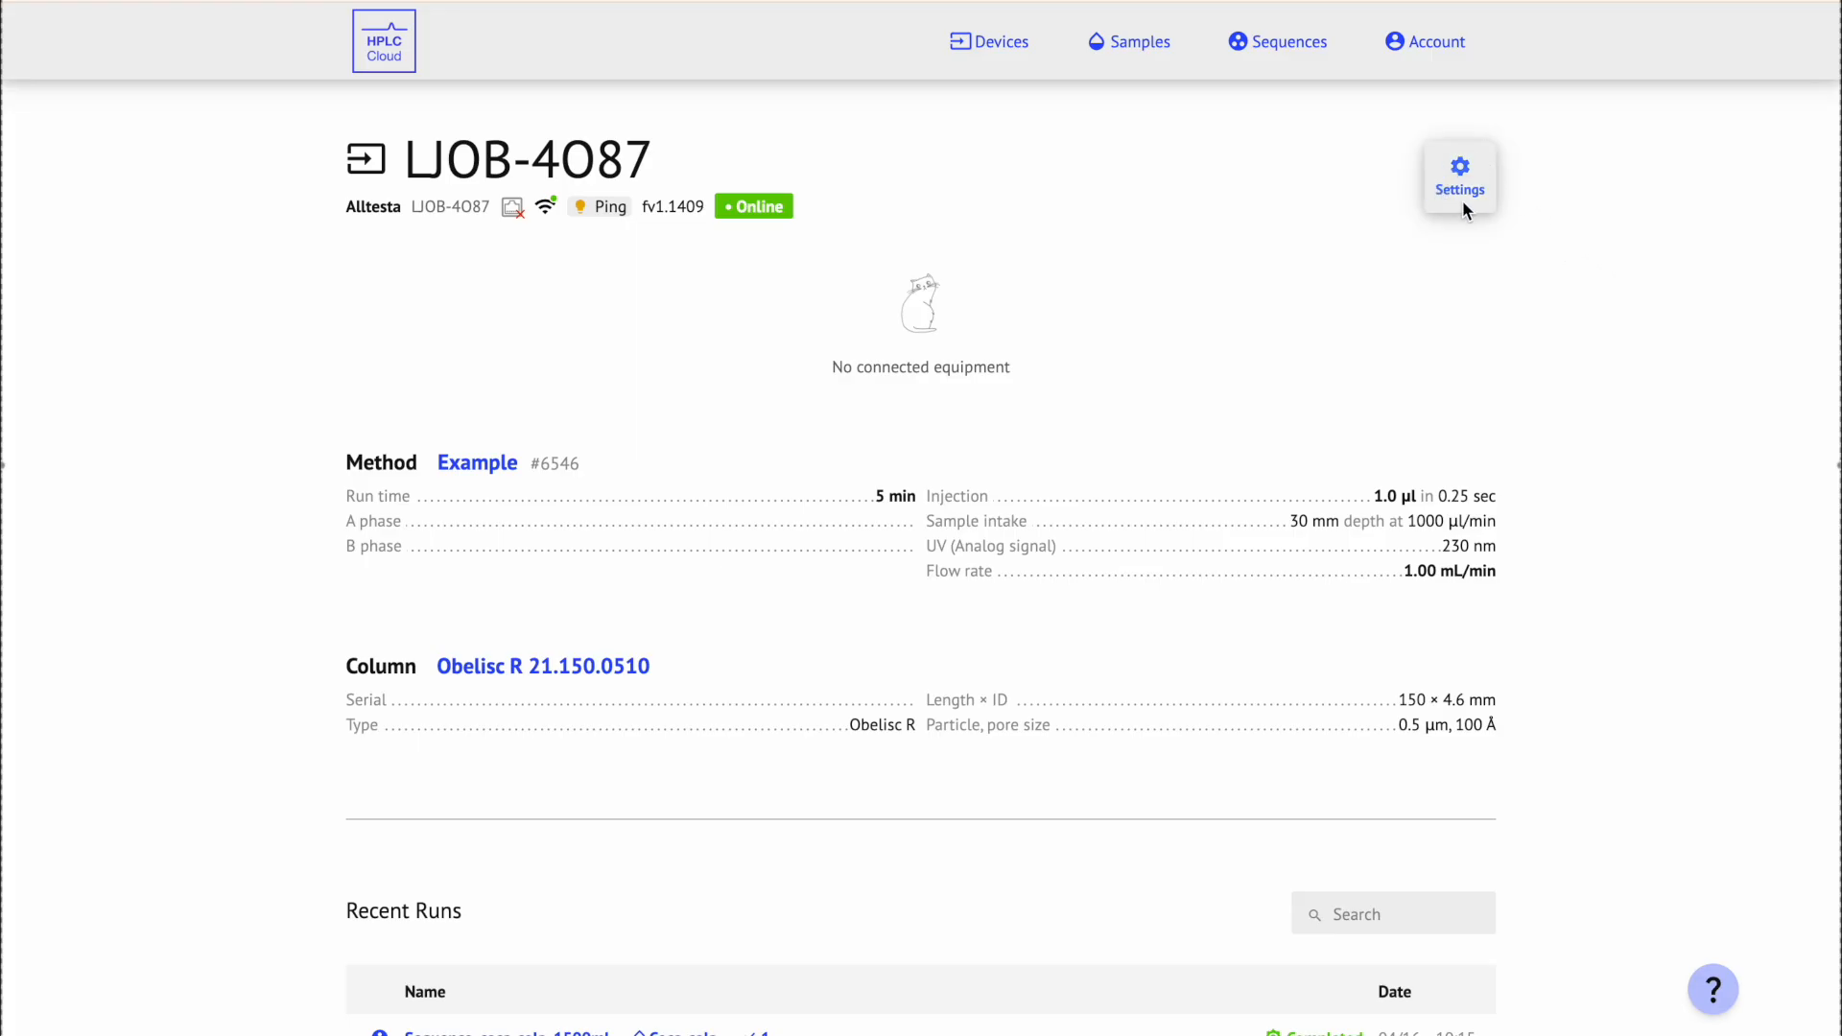
# Step: In device settings, set main pump, autosampler and detector to Auto and turn off analog signal
pyautogui.click(1488, 167)
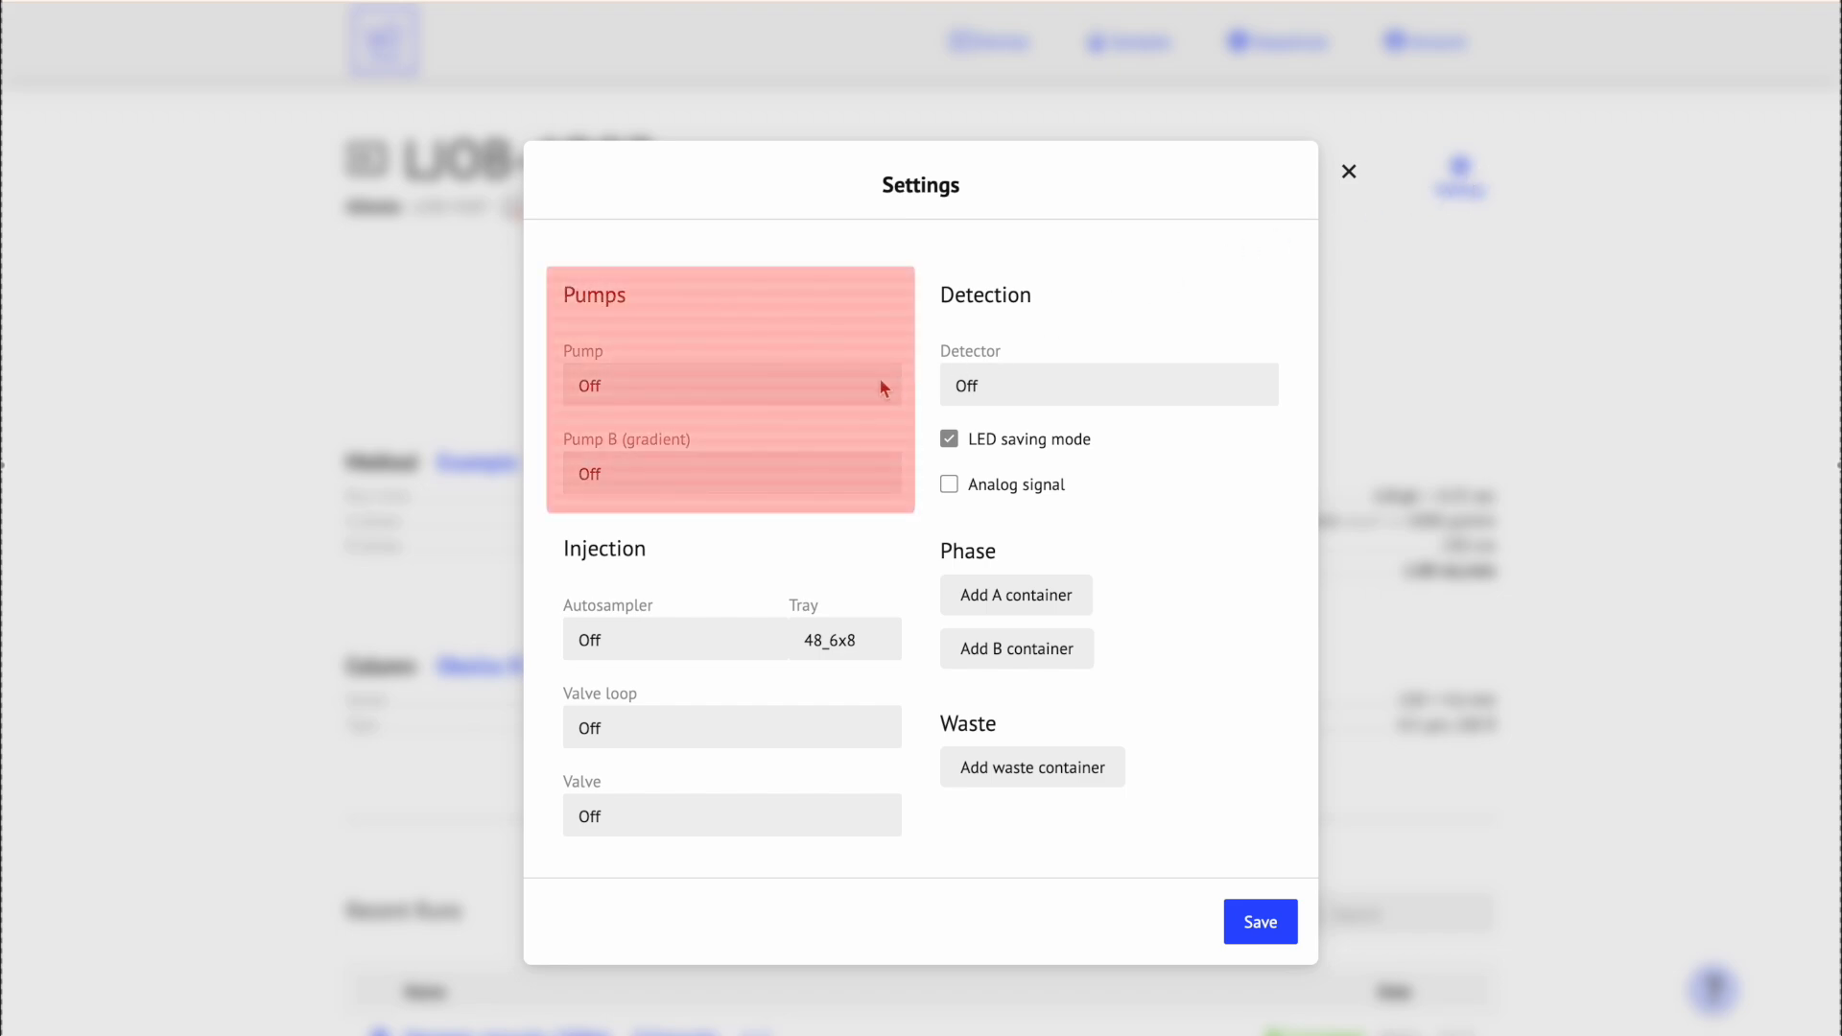
pyautogui.click(809, 389)
pyautogui.click(779, 414)
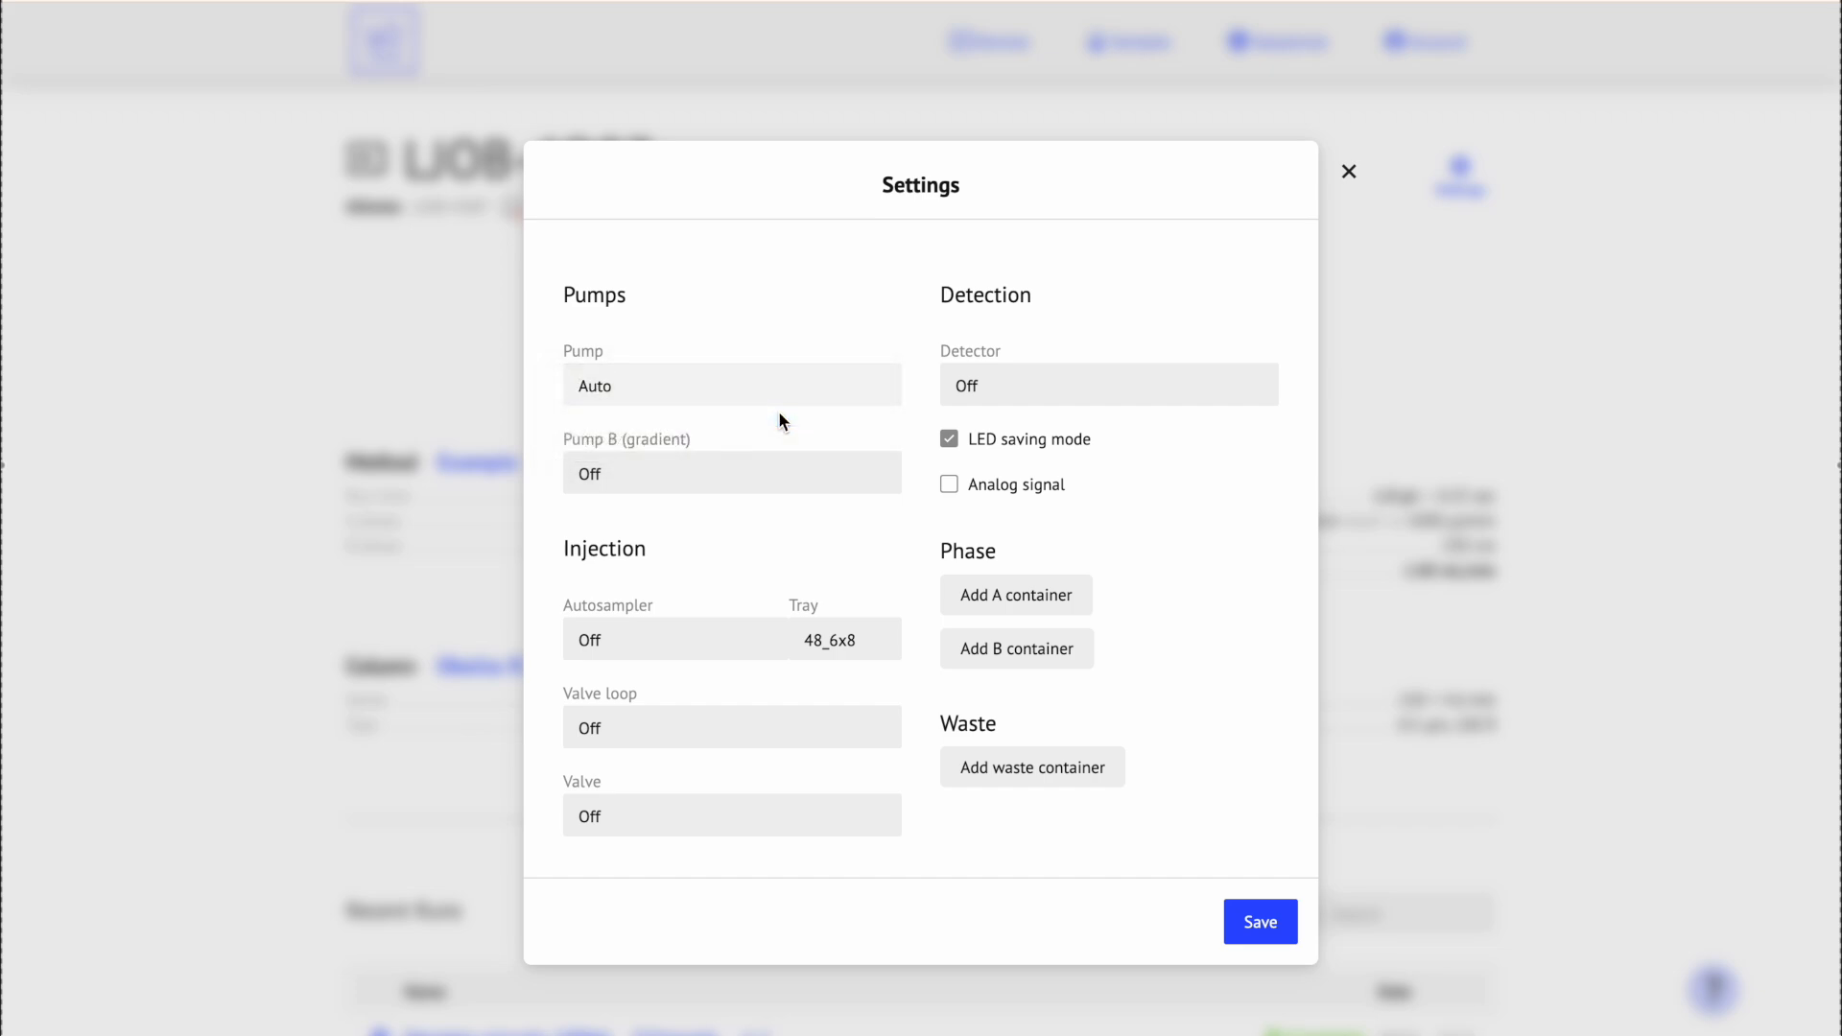
pyautogui.click(676, 635)
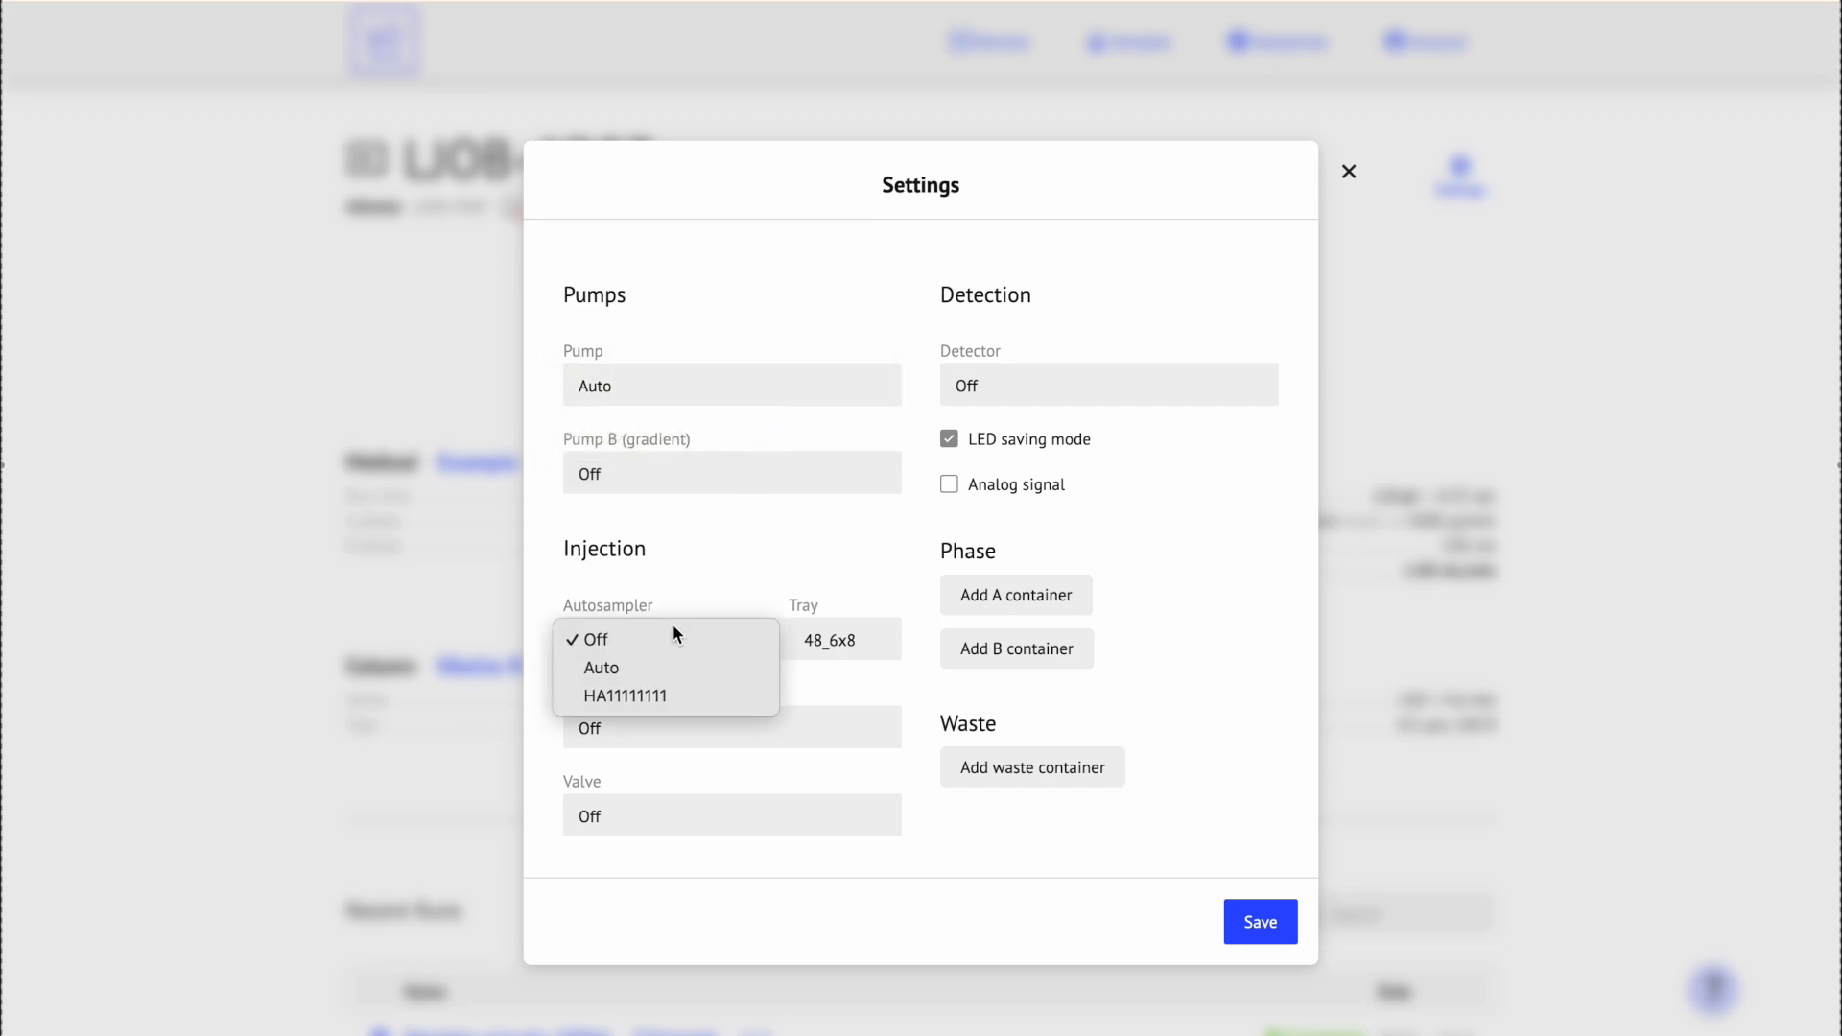
pyautogui.click(672, 676)
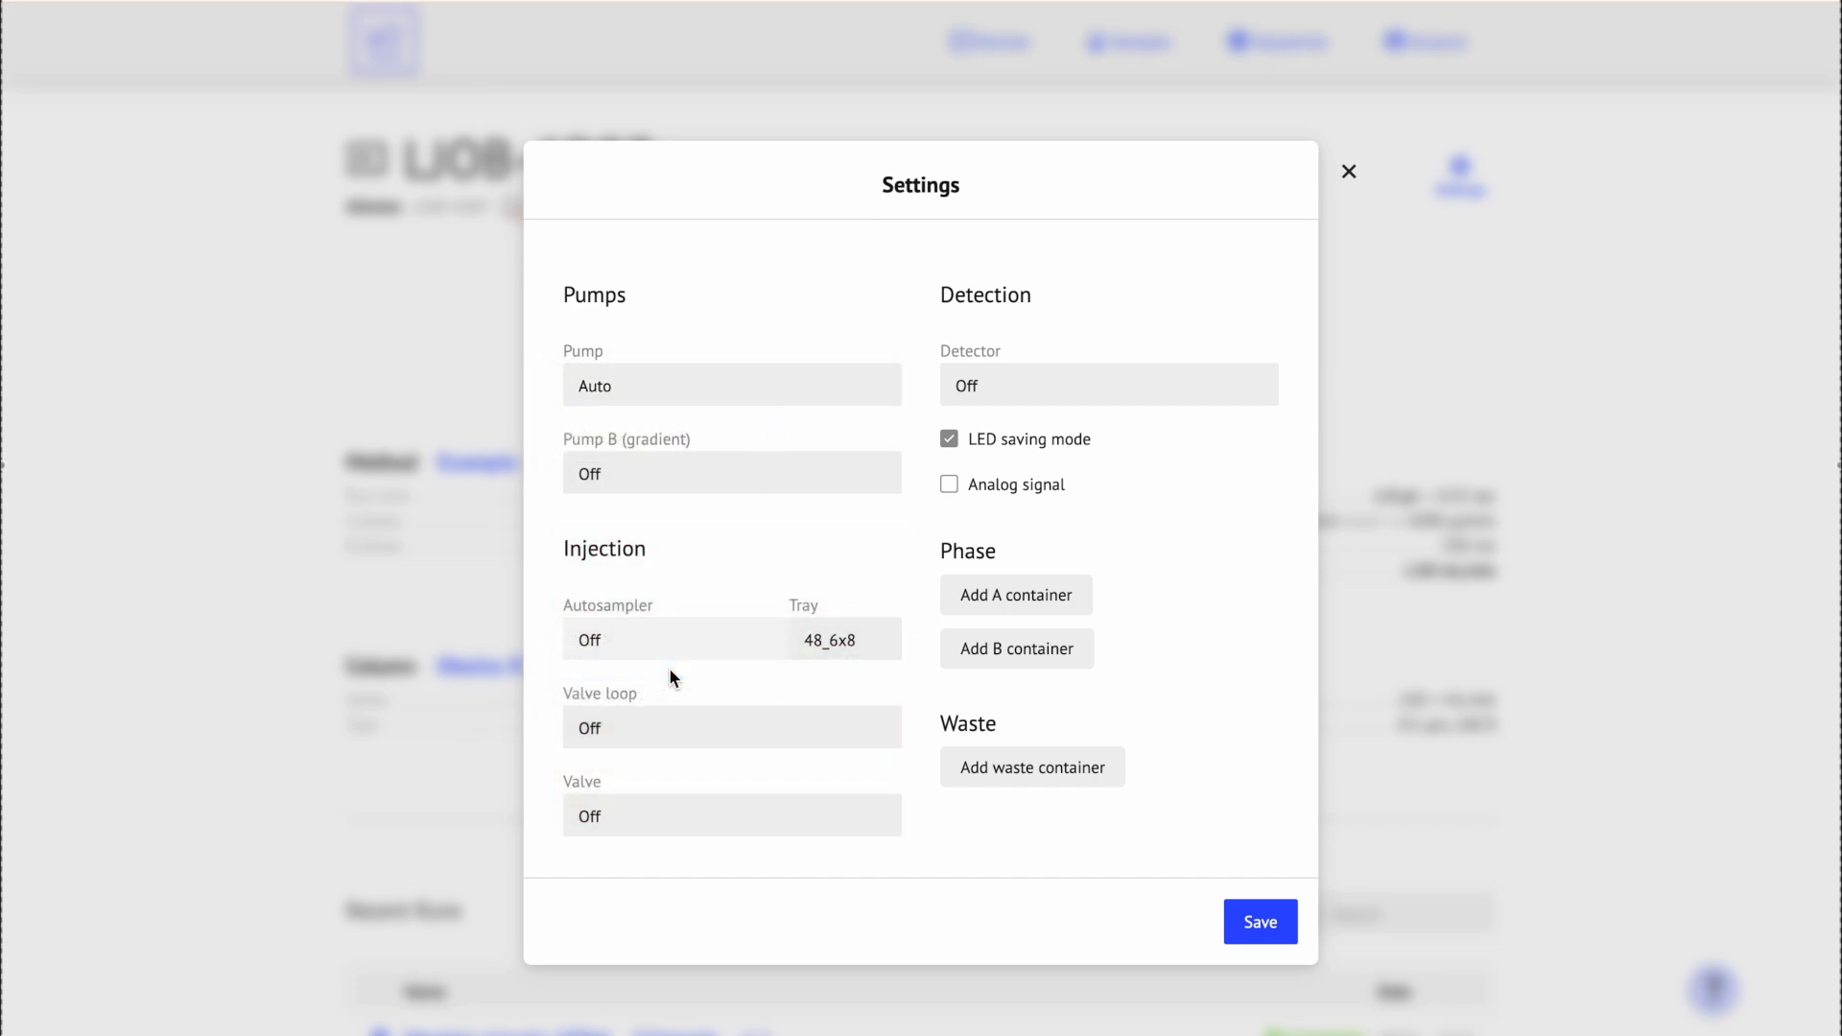
pyautogui.click(997, 398)
pyautogui.click(1016, 413)
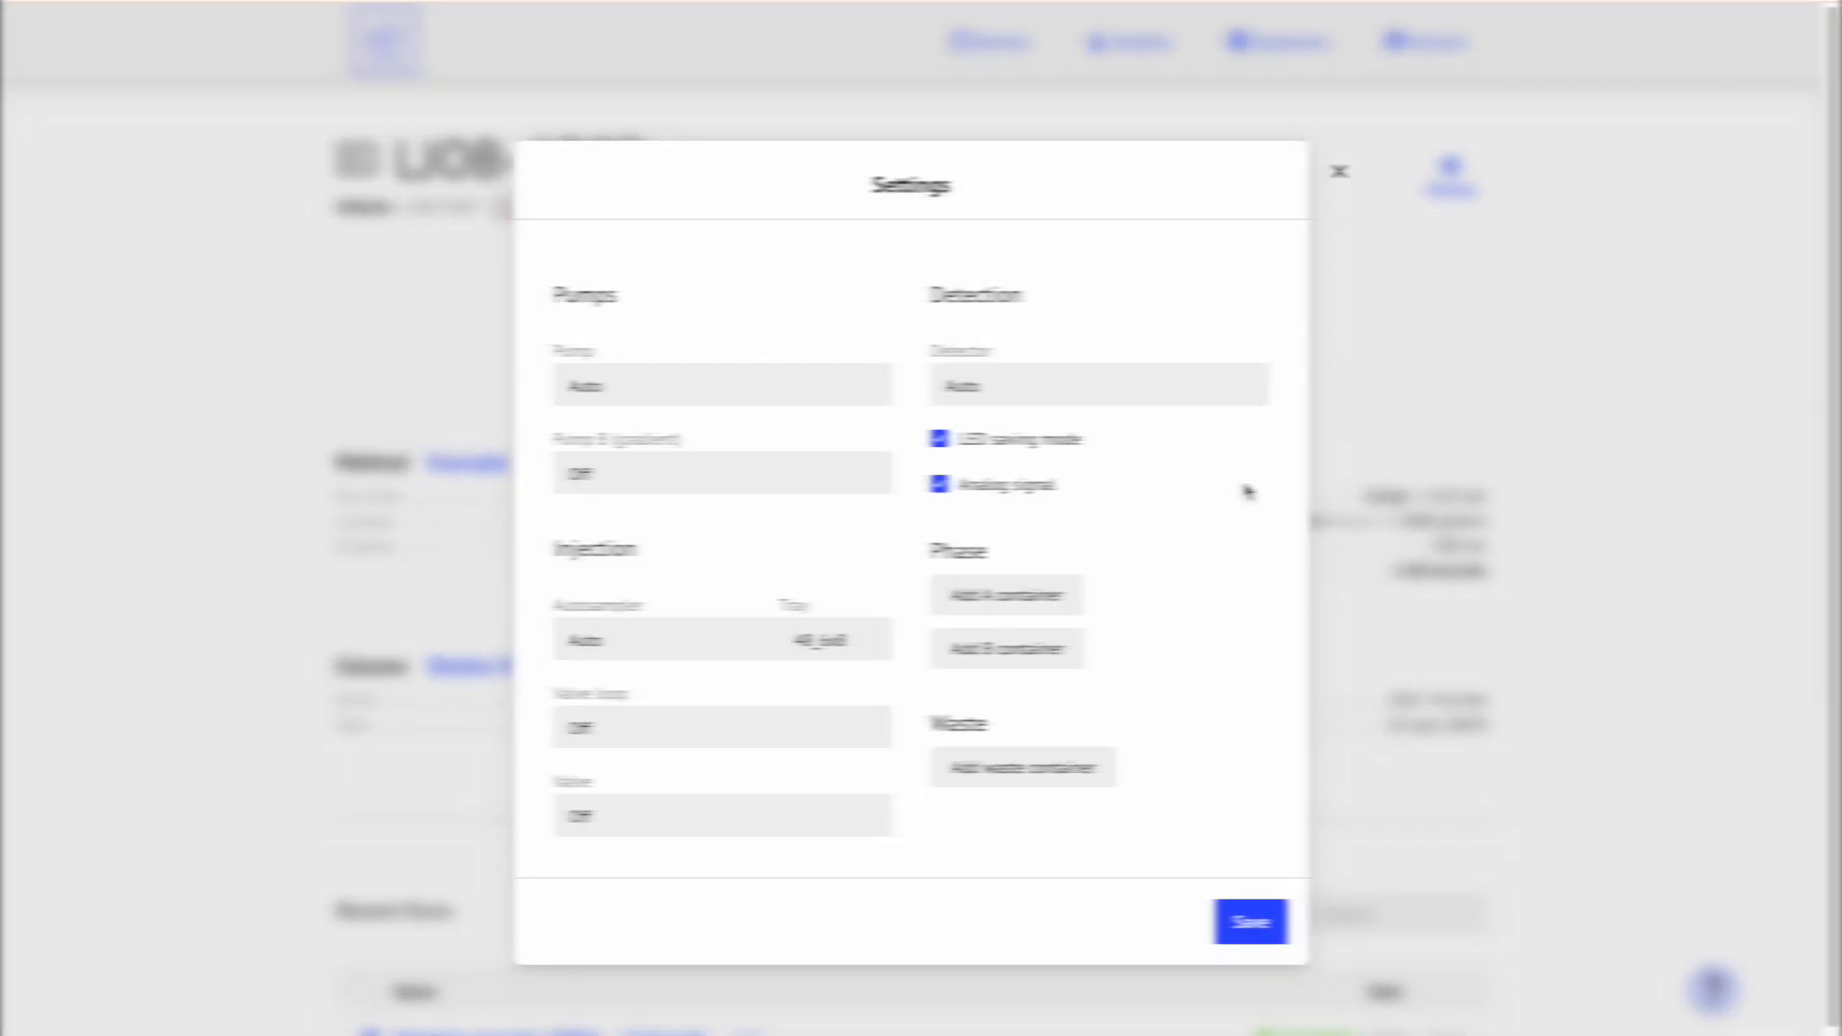
pyautogui.click(1041, 462)
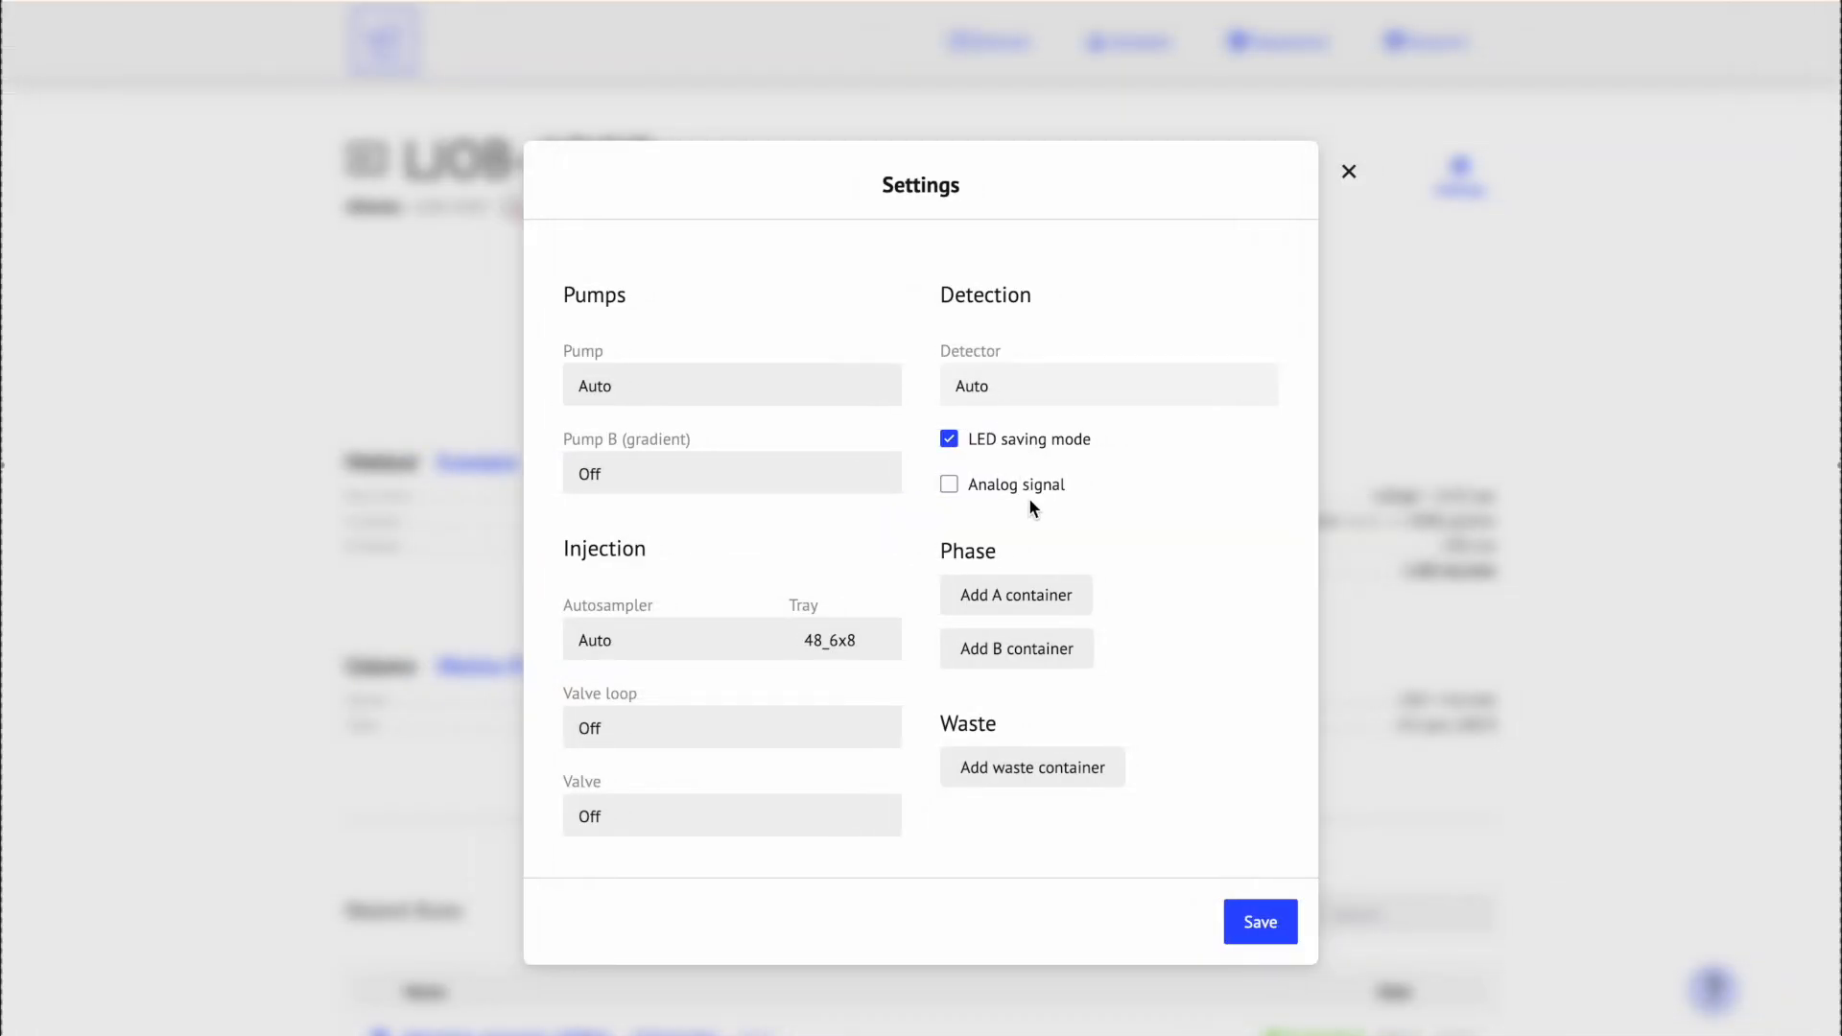
# Step: Add an A phase container and a waste container of 100 mL each
pyautogui.click(1084, 595)
pyautogui.press('BackSpace')
pyautogui.write('100')
pyautogui.click(1113, 792)
pyautogui.press('BackSpace')
pyautogui.write('100')
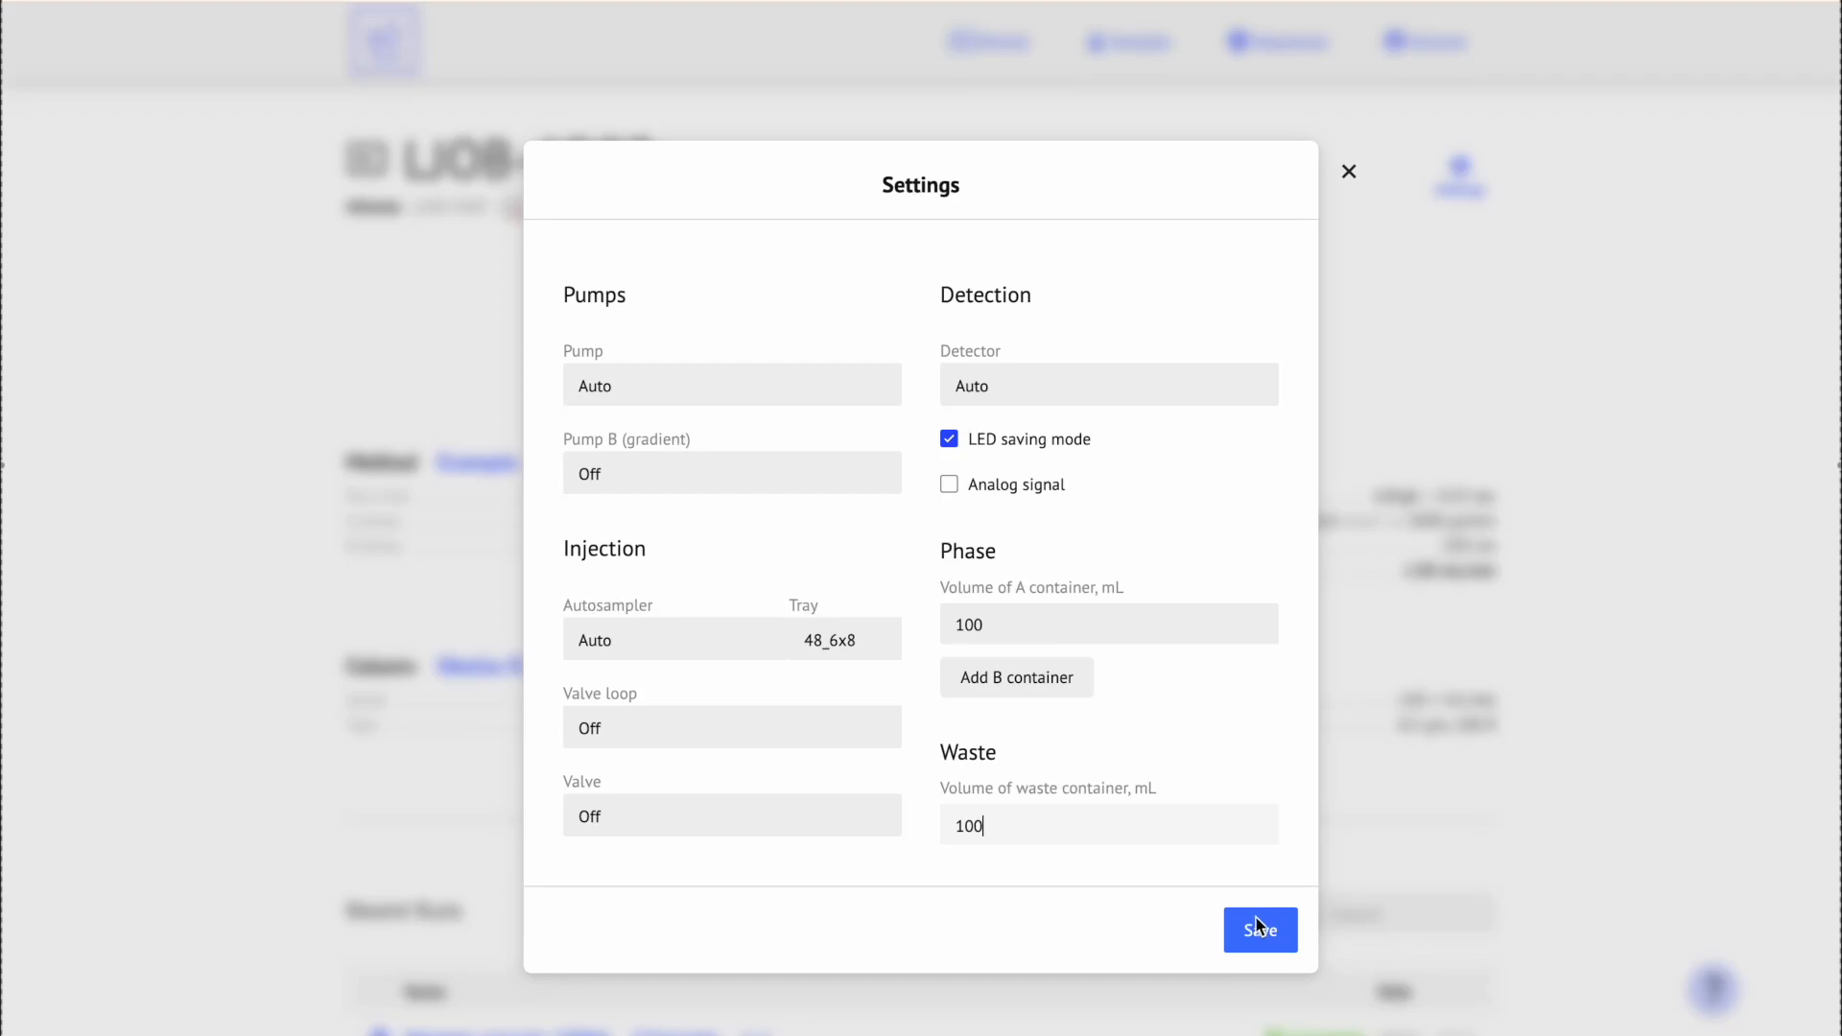
# Step: Save the device settings and set bottle A's liquid amount to 36.7 mL
pyautogui.click(1285, 926)
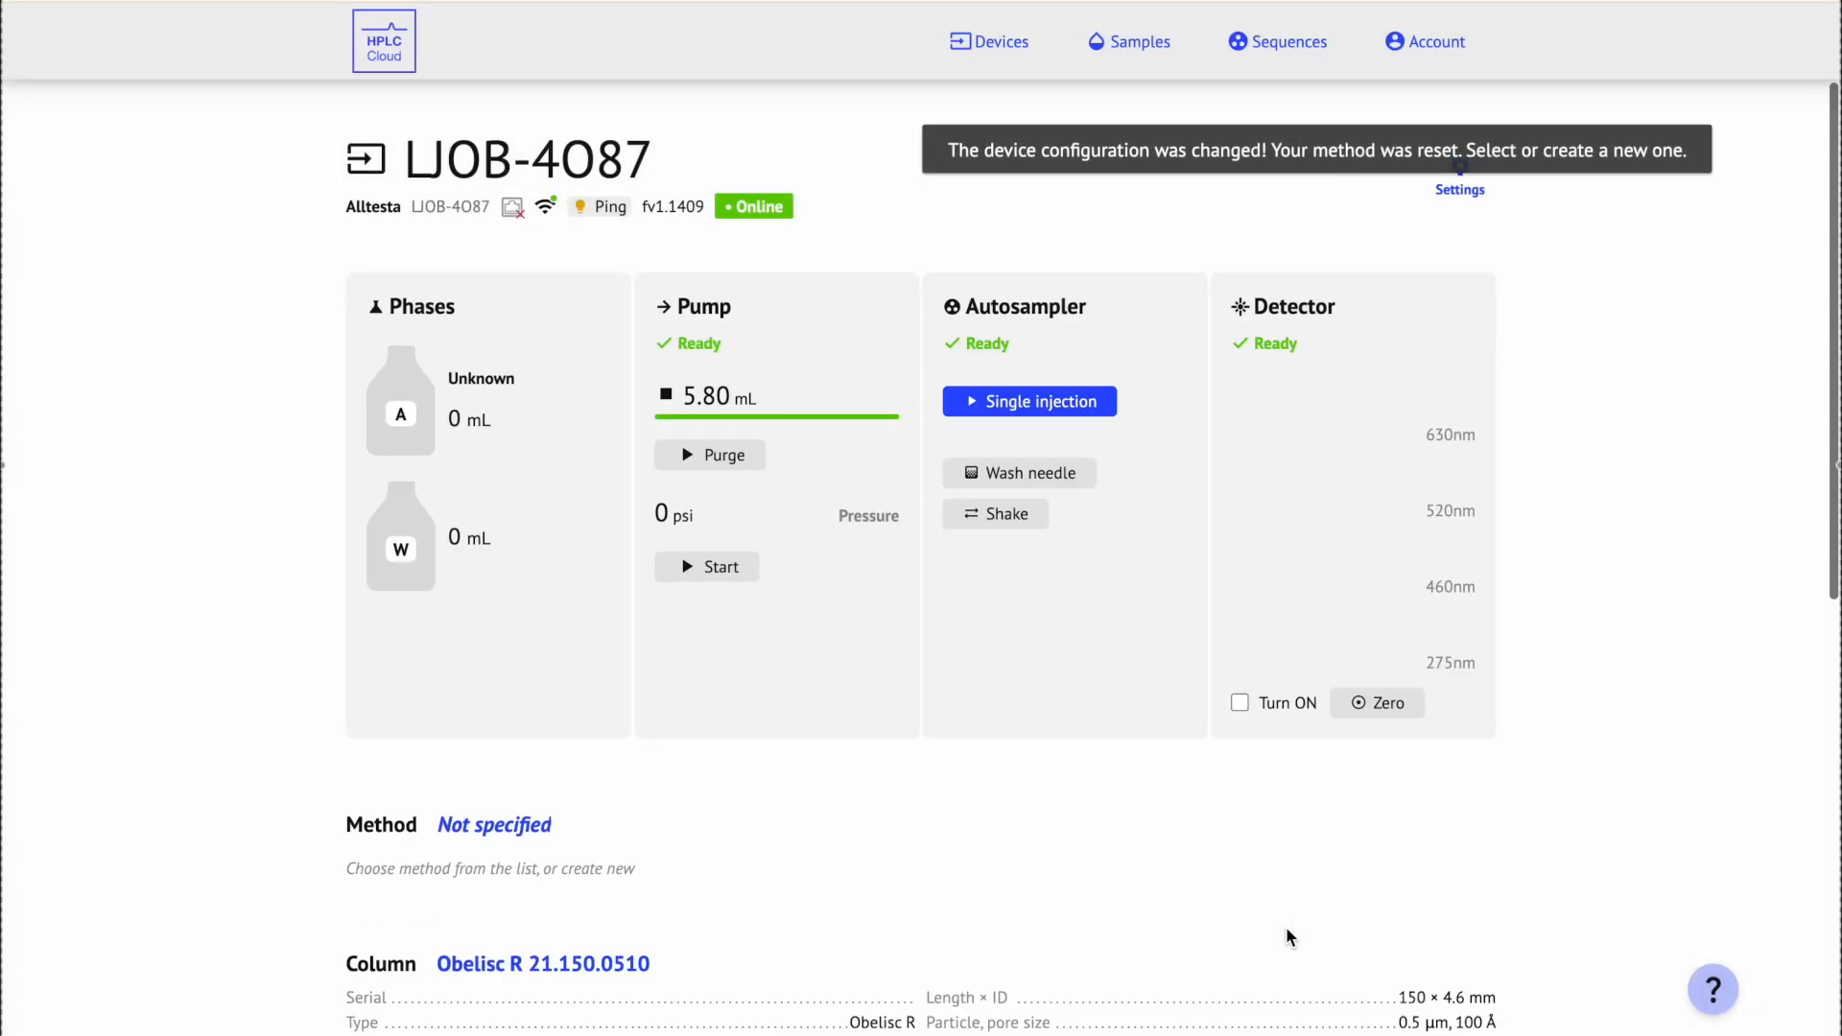
pyautogui.click(408, 419)
pyautogui.press('BackSpace')
pyautogui.write('36.7')
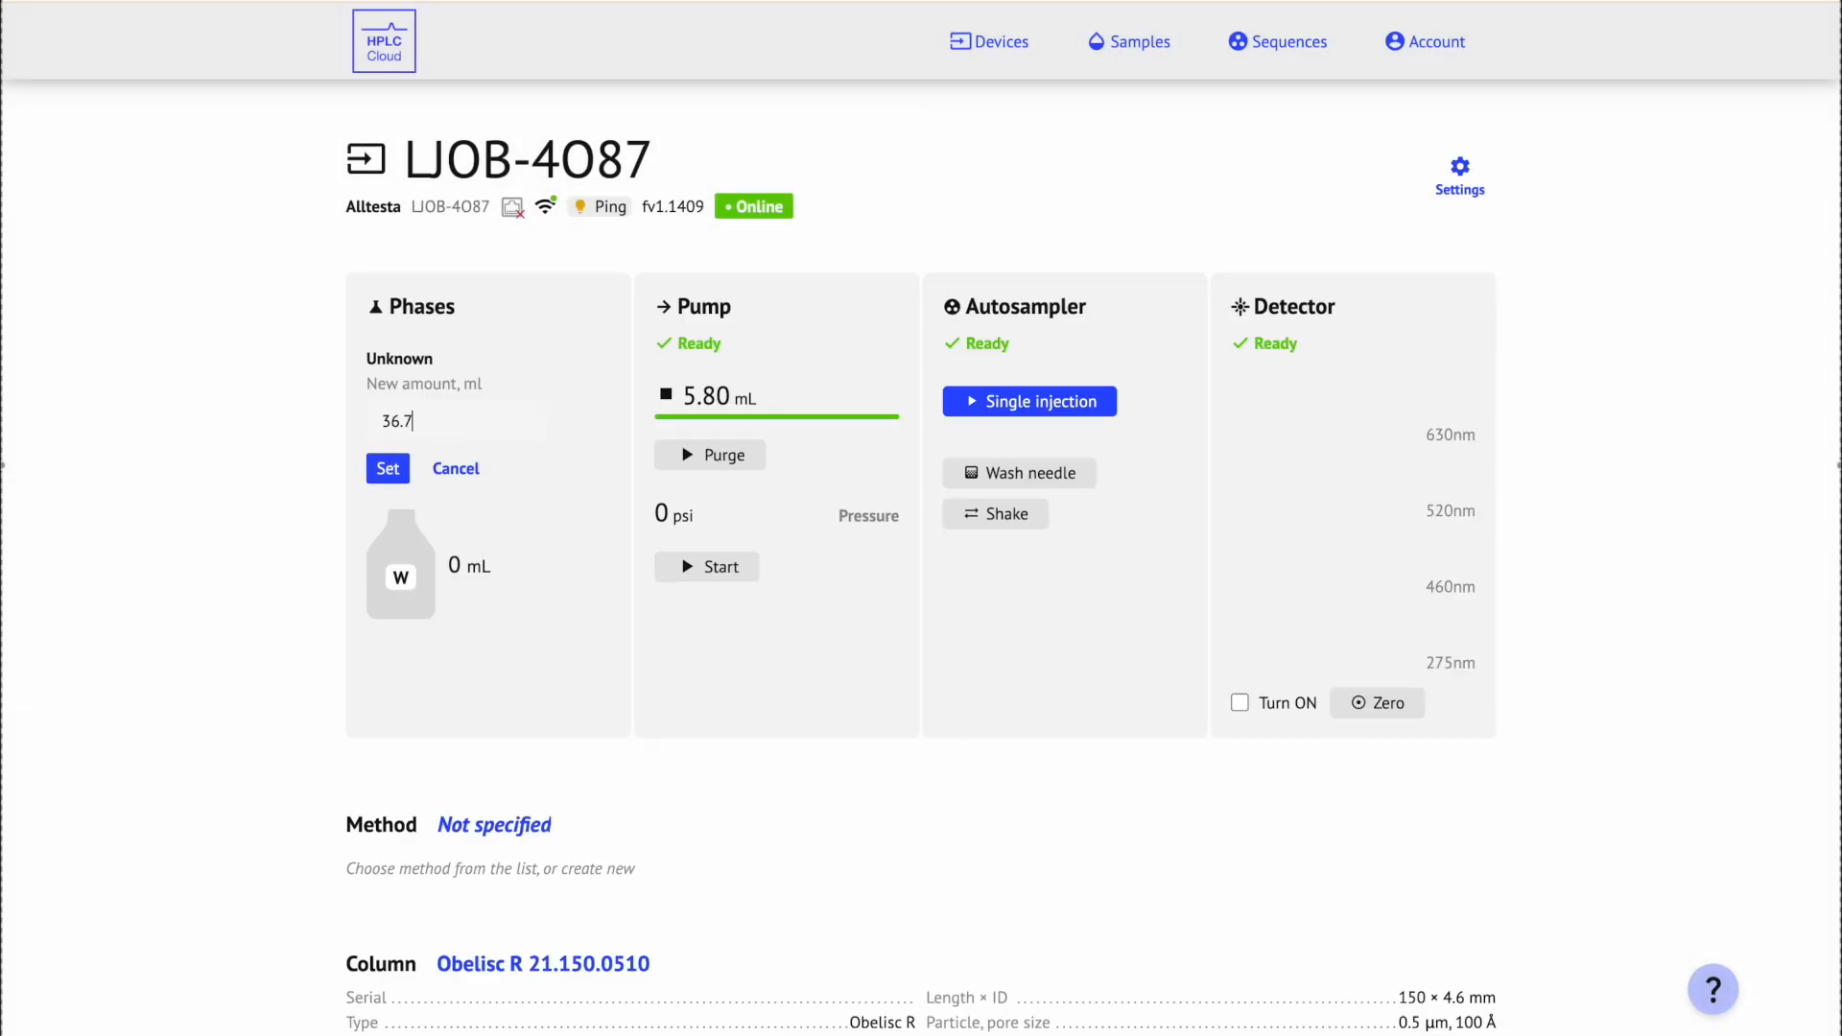
pyautogui.click(396, 468)
# Step: Set the waste bottle's liquid amount to 43.3 mL
pyautogui.click(408, 552)
pyautogui.press('BackSpace')
pyautogui.write('43.')
pyautogui.click(404, 585)
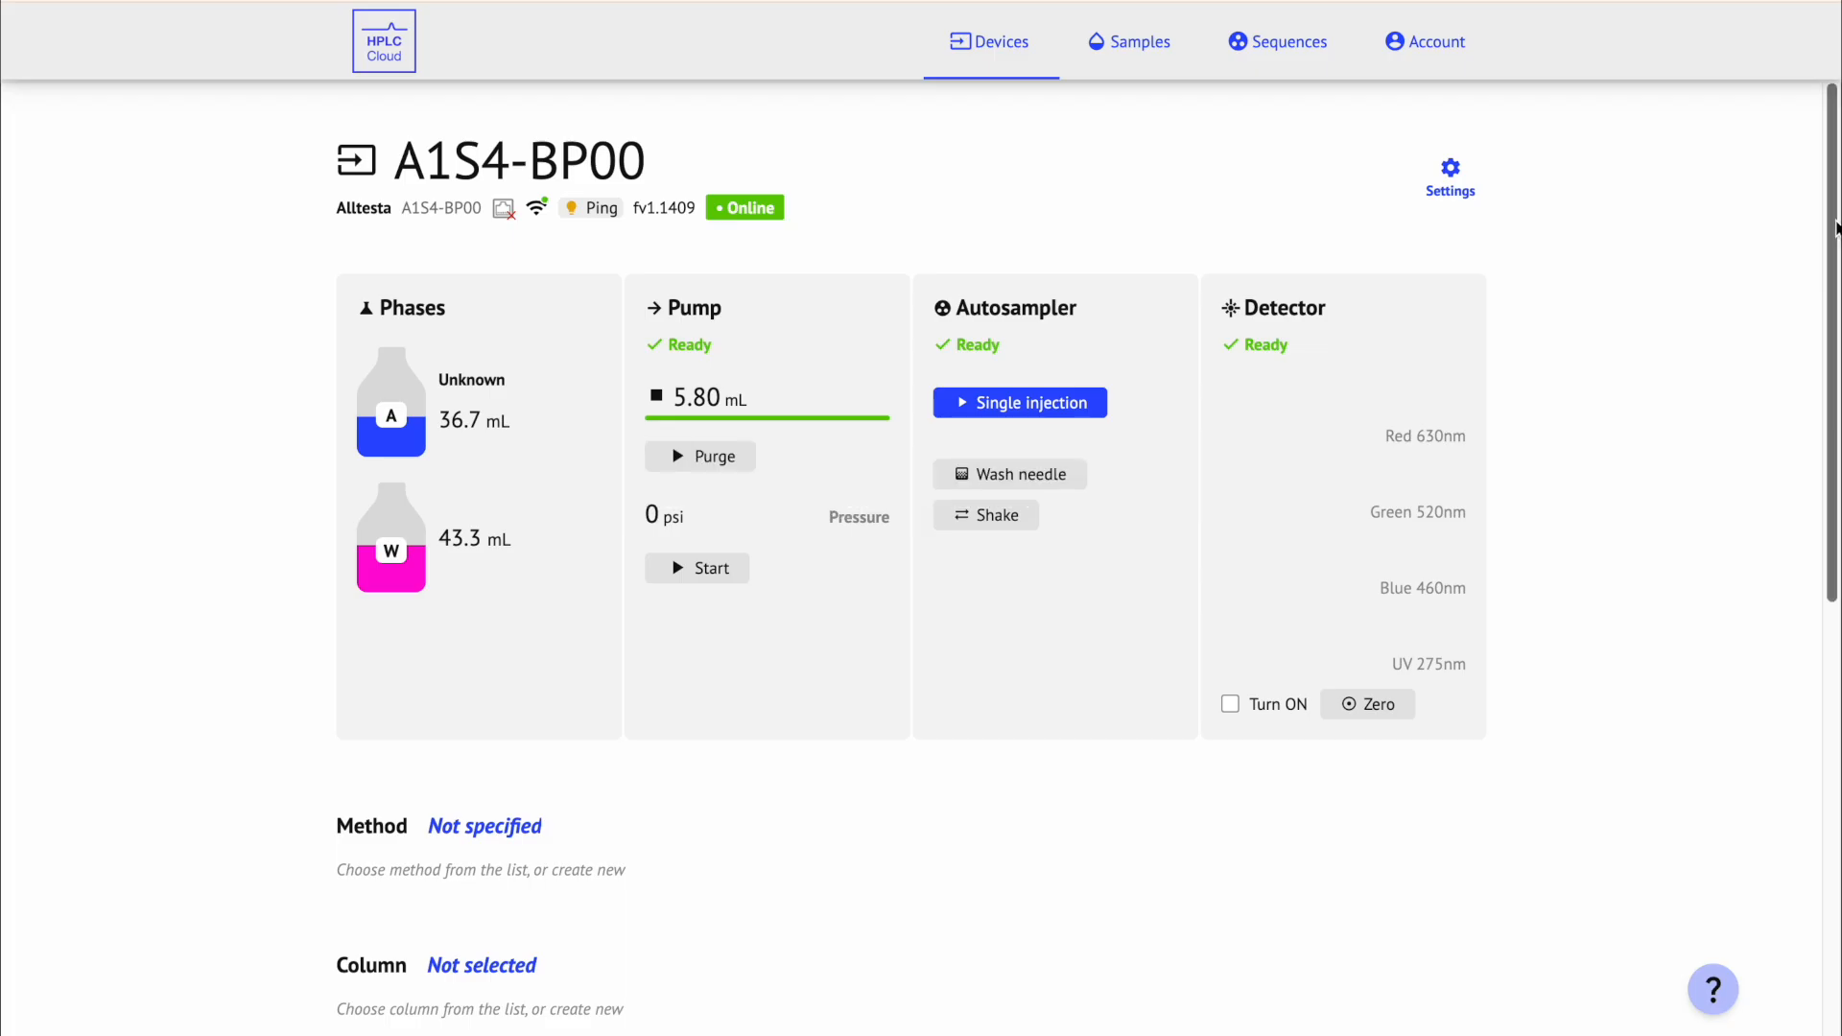
# Step: Select Caffeine method 5 min (#3306) from the device's Method list
pyautogui.scroll(-2, 1088, 550)
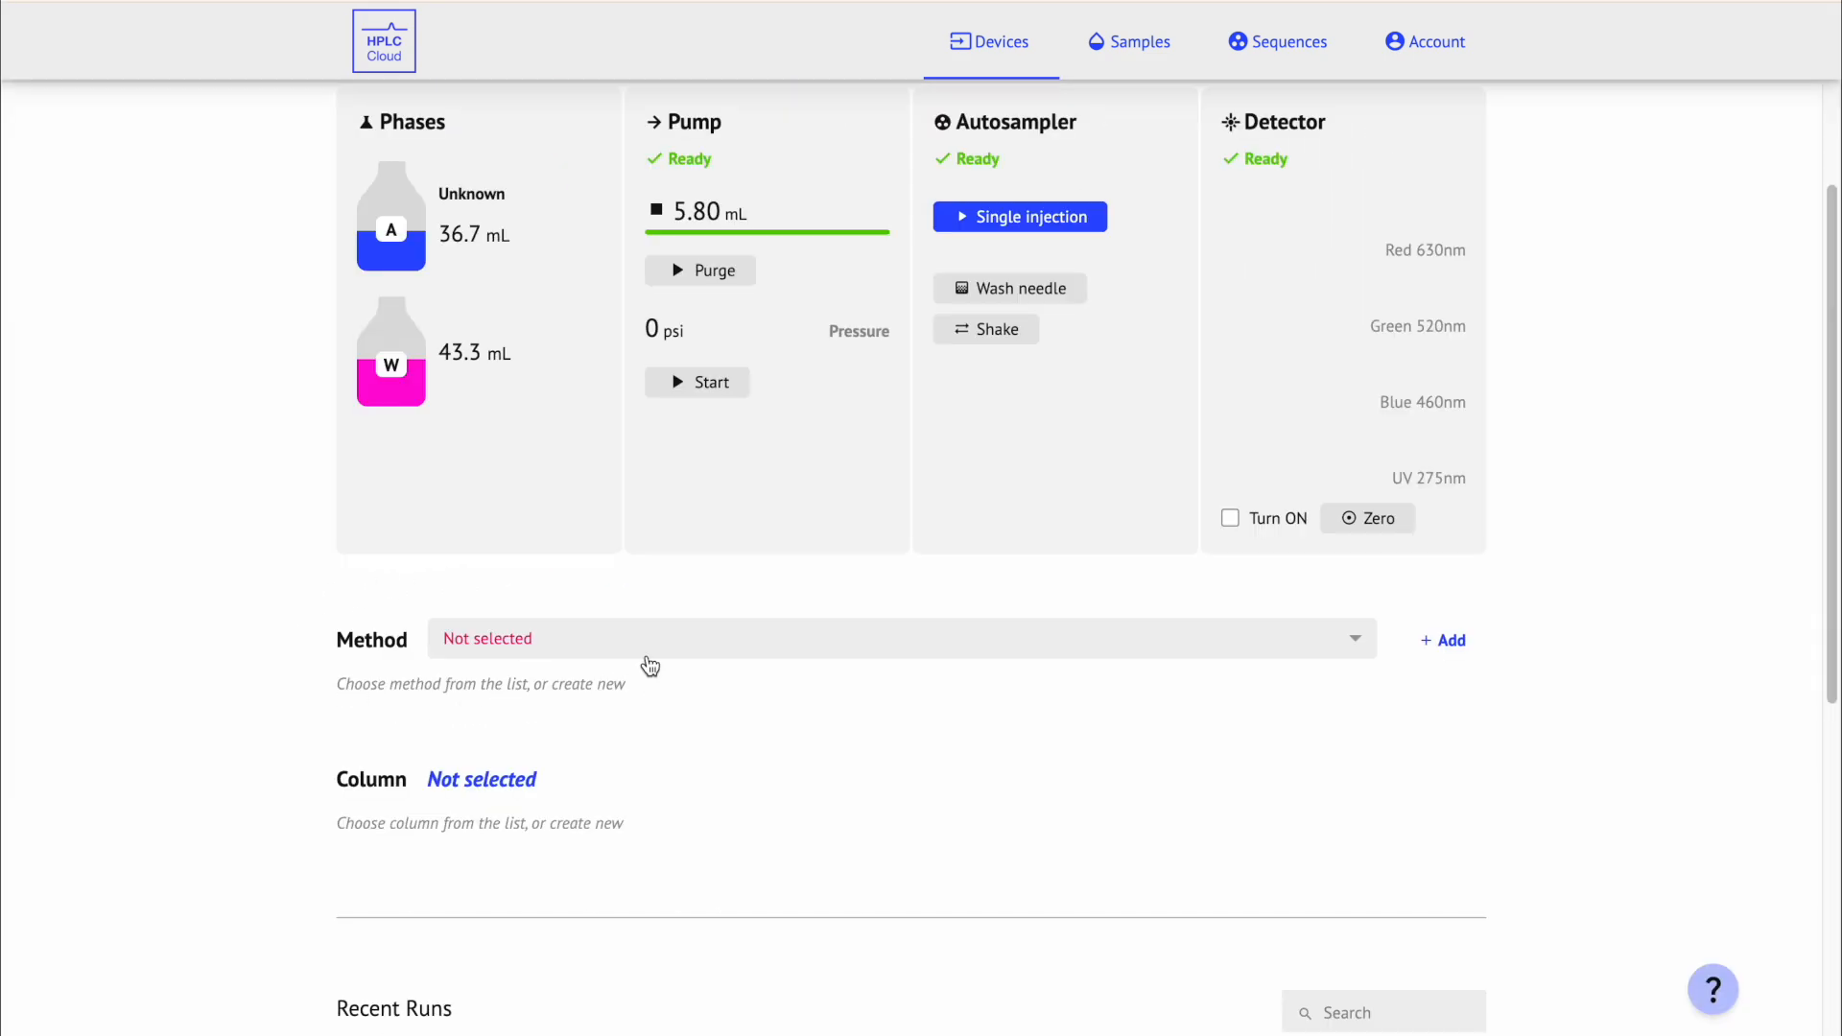
pyautogui.moveTo(364, 653)
pyautogui.click(553, 648)
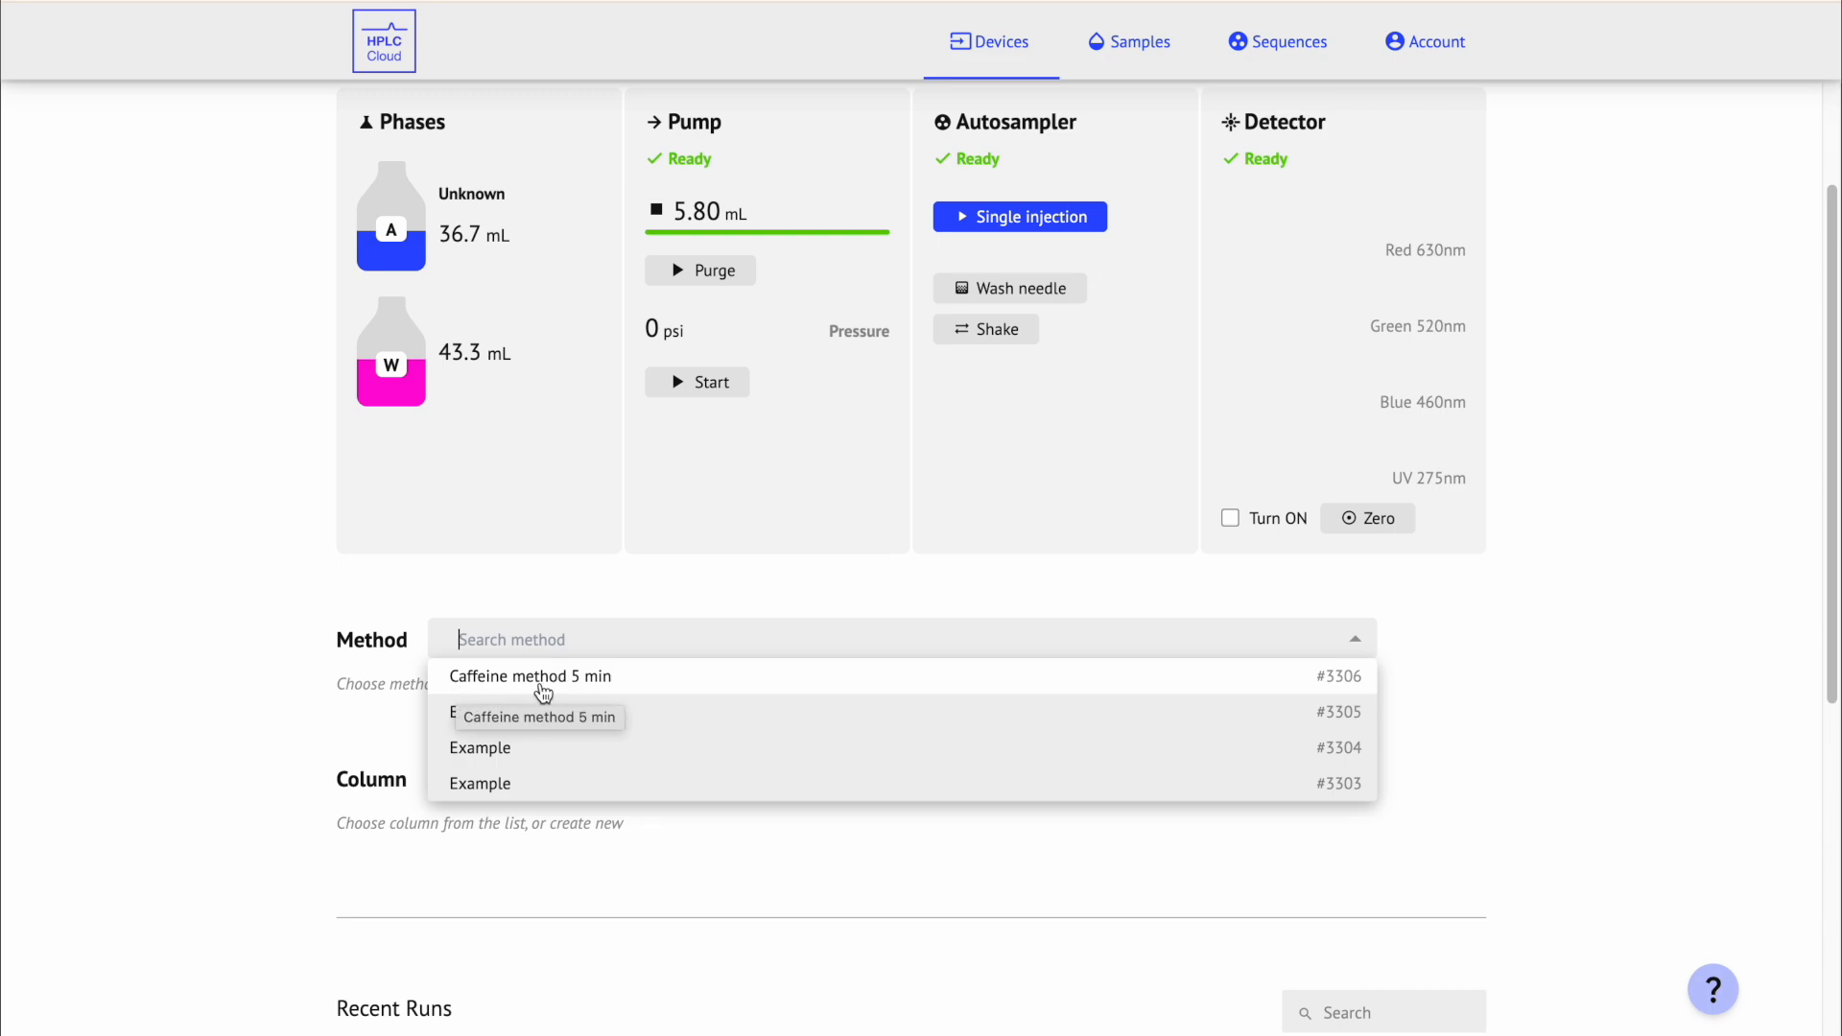
pyautogui.click(629, 686)
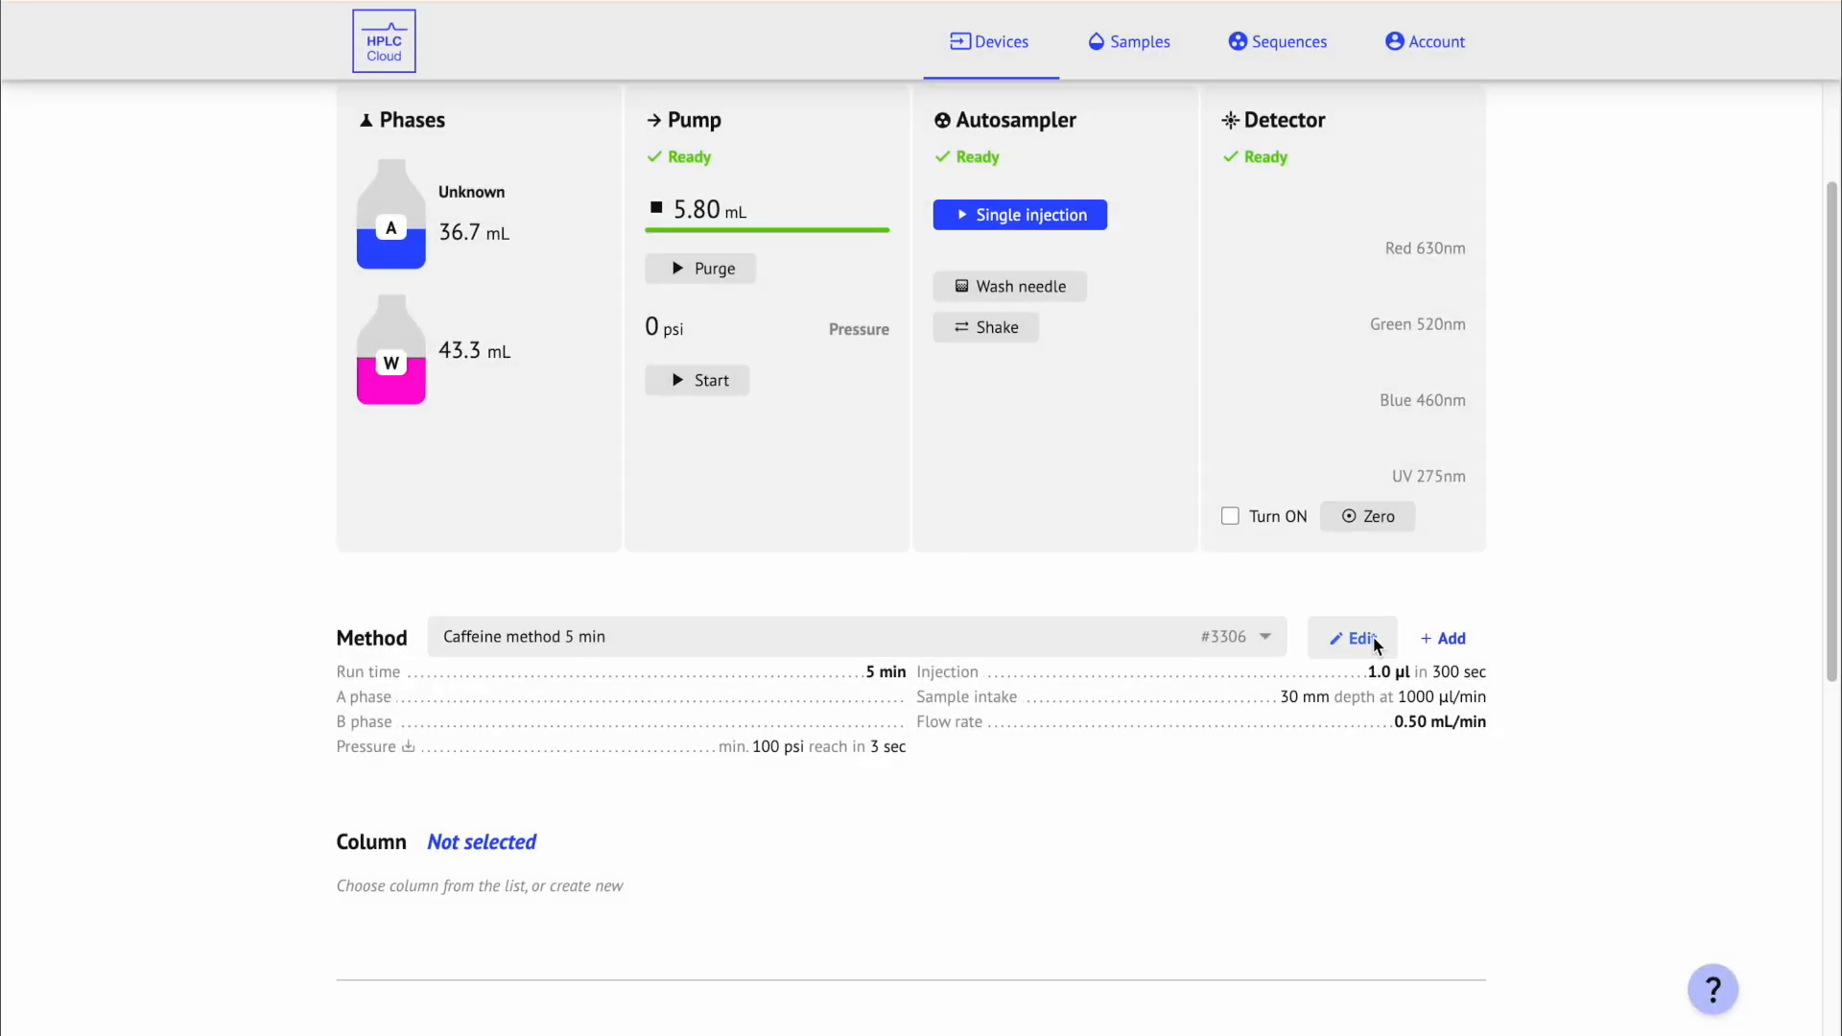
# Step: Edit method #3306 to a 7-minute run time, rename it Caffeine method 7 min, and save
pyautogui.click(1339, 639)
pyautogui.click(745, 517)
pyautogui.press('BackSpace')
pyautogui.write('7')
pyautogui.click(724, 311)
pyautogui.press('BackSpace')
pyautogui.write('7 min')
pyautogui.scroll(-8, 1212, 305)
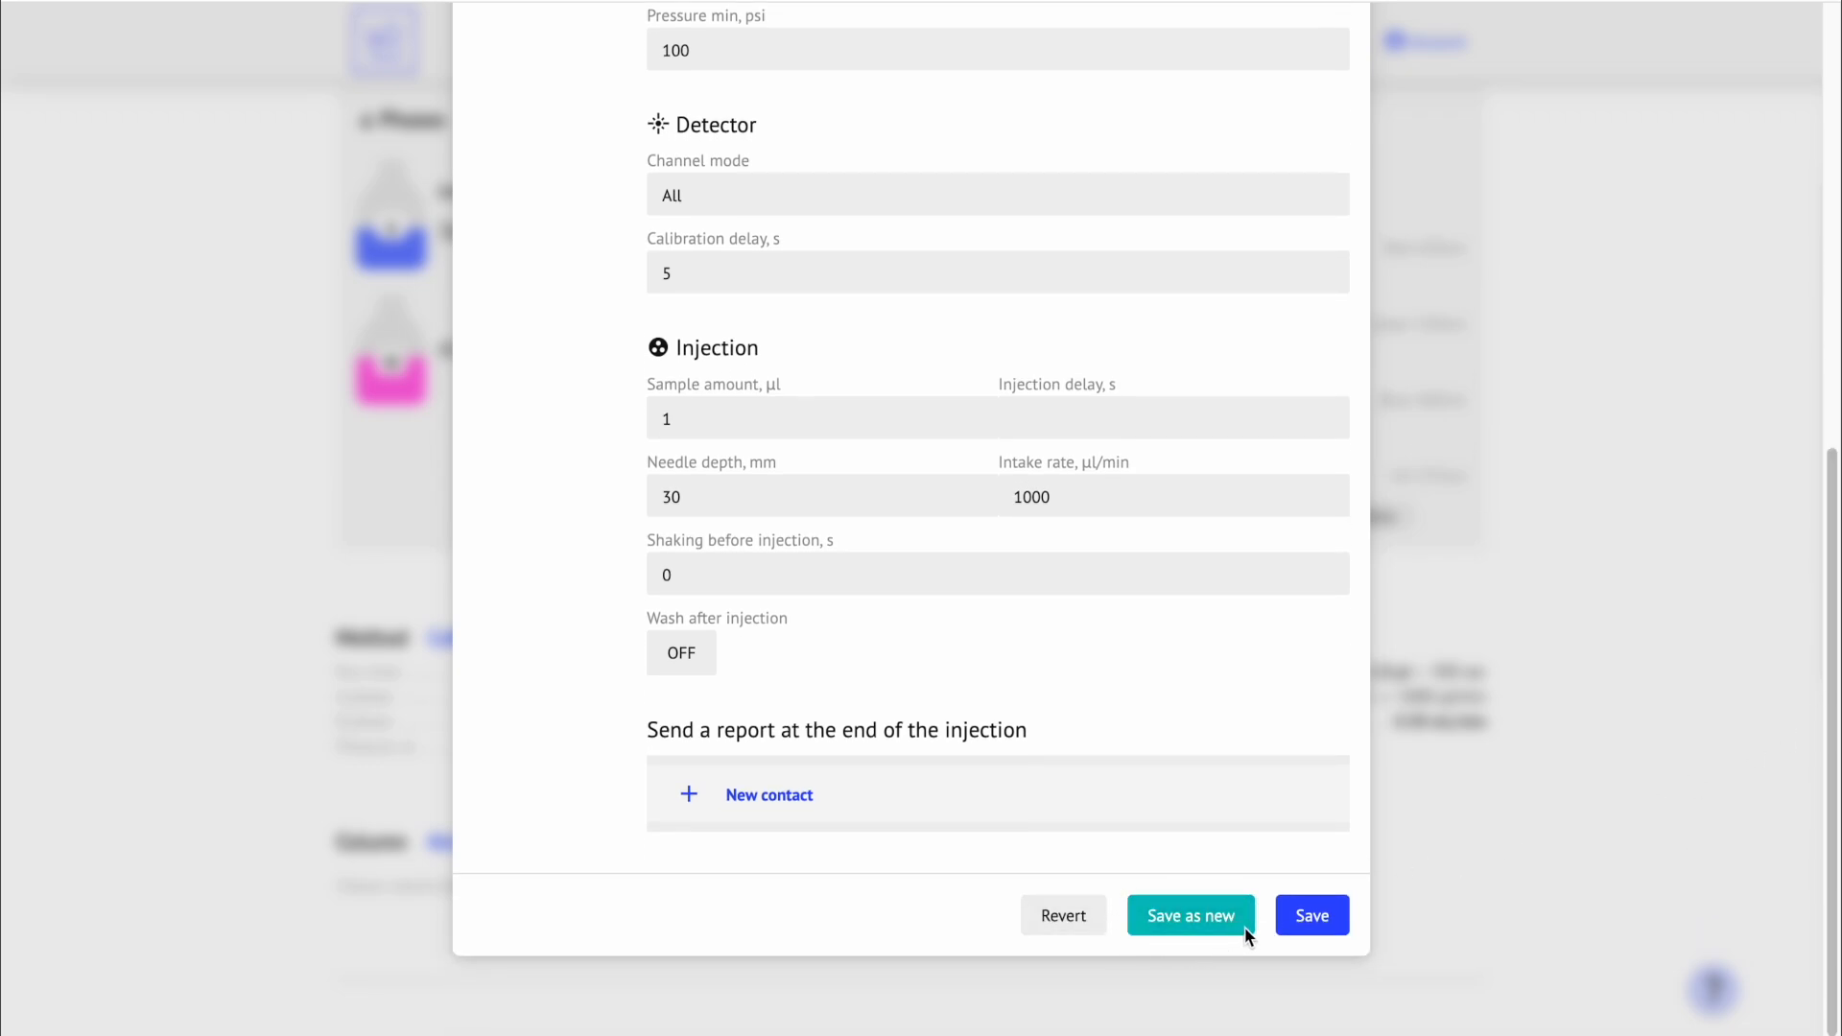
pyautogui.click(1293, 919)
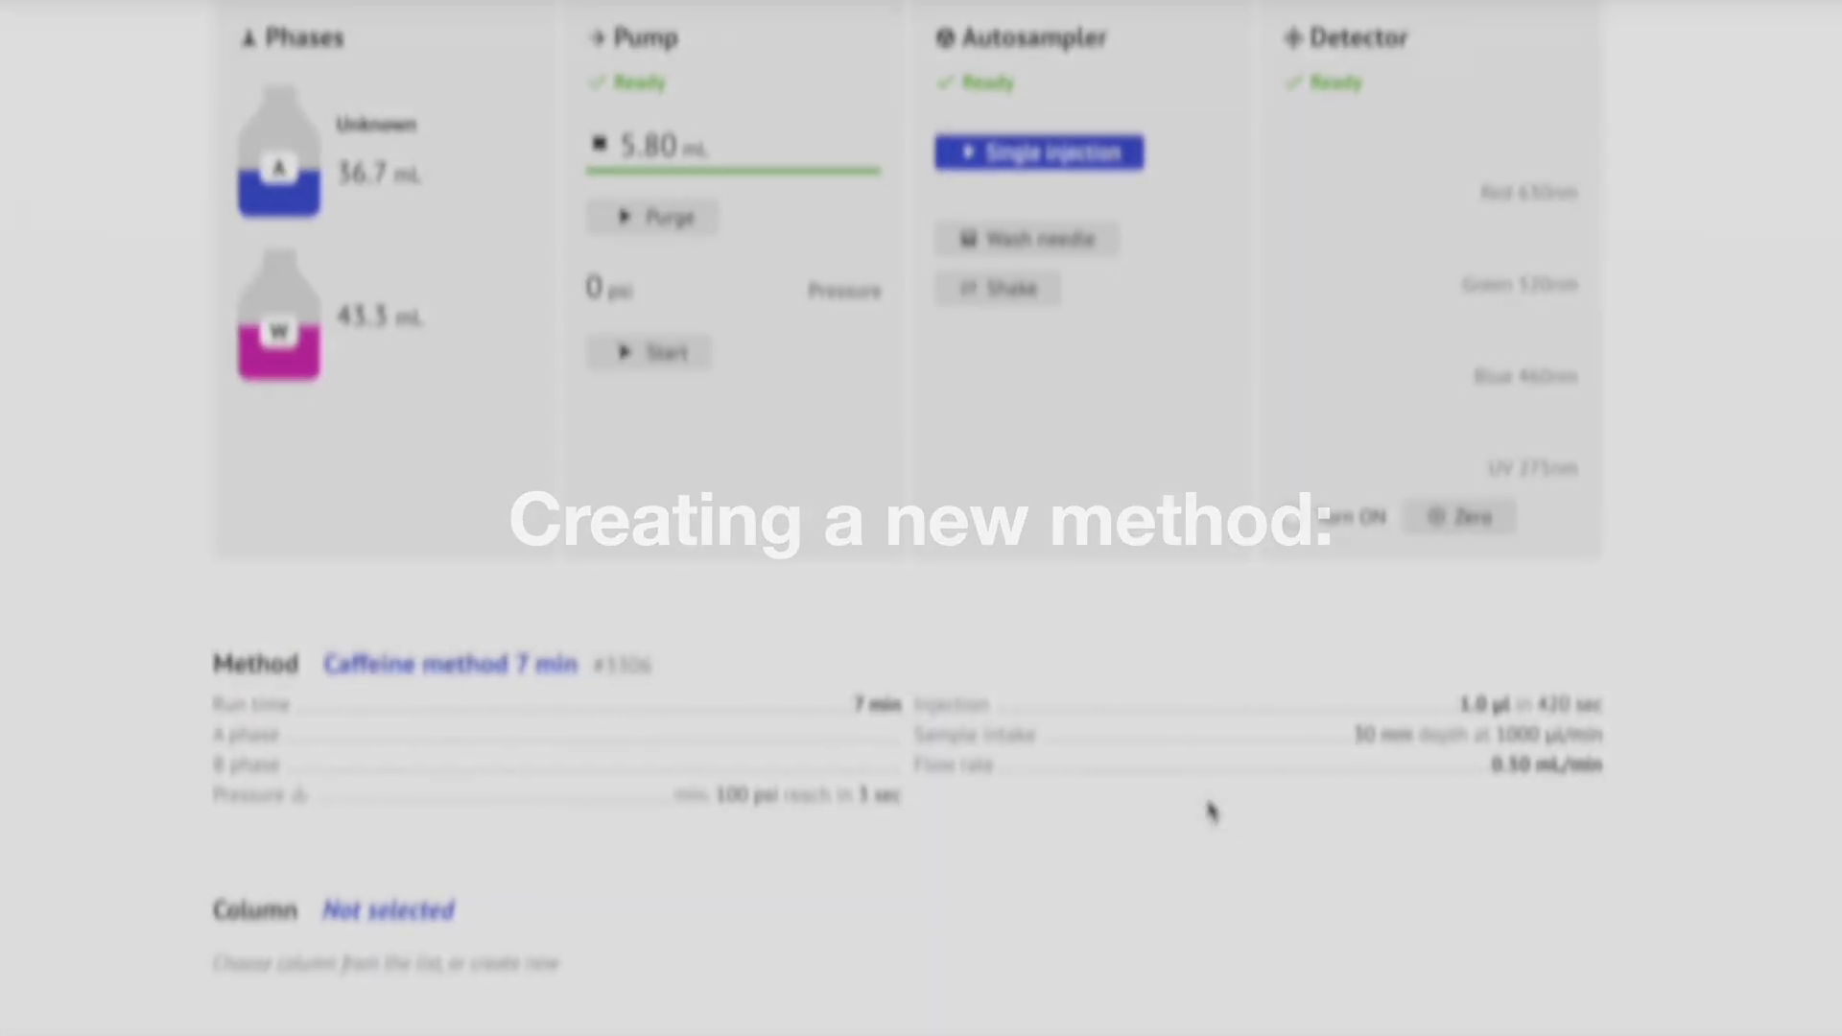
# Step: Start a new method named 'Caffeine method 10 min' with a 10-minute run time and 0.5 mL/min flow
pyautogui.moveTo(1194, 656)
pyautogui.click(1471, 635)
pyautogui.click(1157, 310)
pyautogui.write('Caffeine method 10 min')
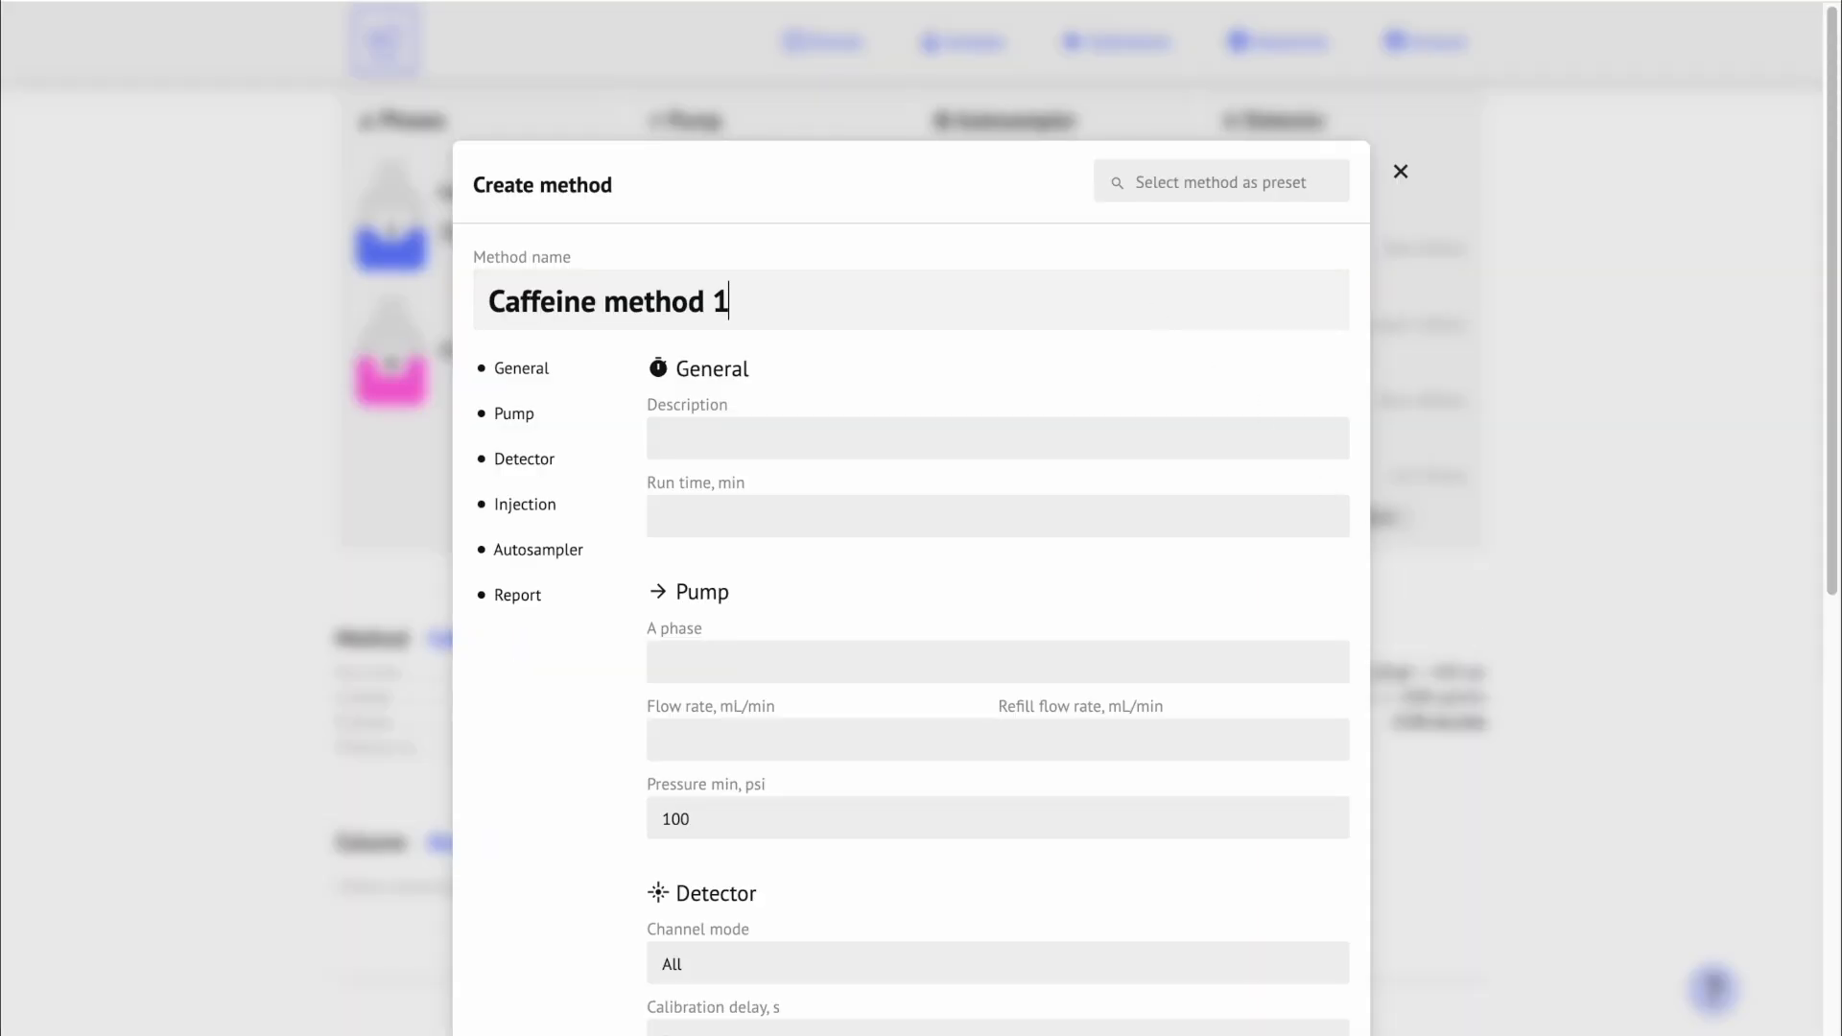
pyautogui.click(1091, 508)
pyautogui.write('10')
pyautogui.click(892, 740)
pyautogui.write('0.5')
# Step: Set the refill flow rate to 5 and the sample amount to 1 µl, then create the method
pyautogui.click(1132, 739)
pyautogui.write('5')
pyautogui.moveTo(1833, 554); pyautogui.dragTo(1837, 784)
pyautogui.click(887, 776)
pyautogui.write('1')
pyautogui.moveTo(1837, 588); pyautogui.dragTo(1839, 804)
pyautogui.click(1266, 911)
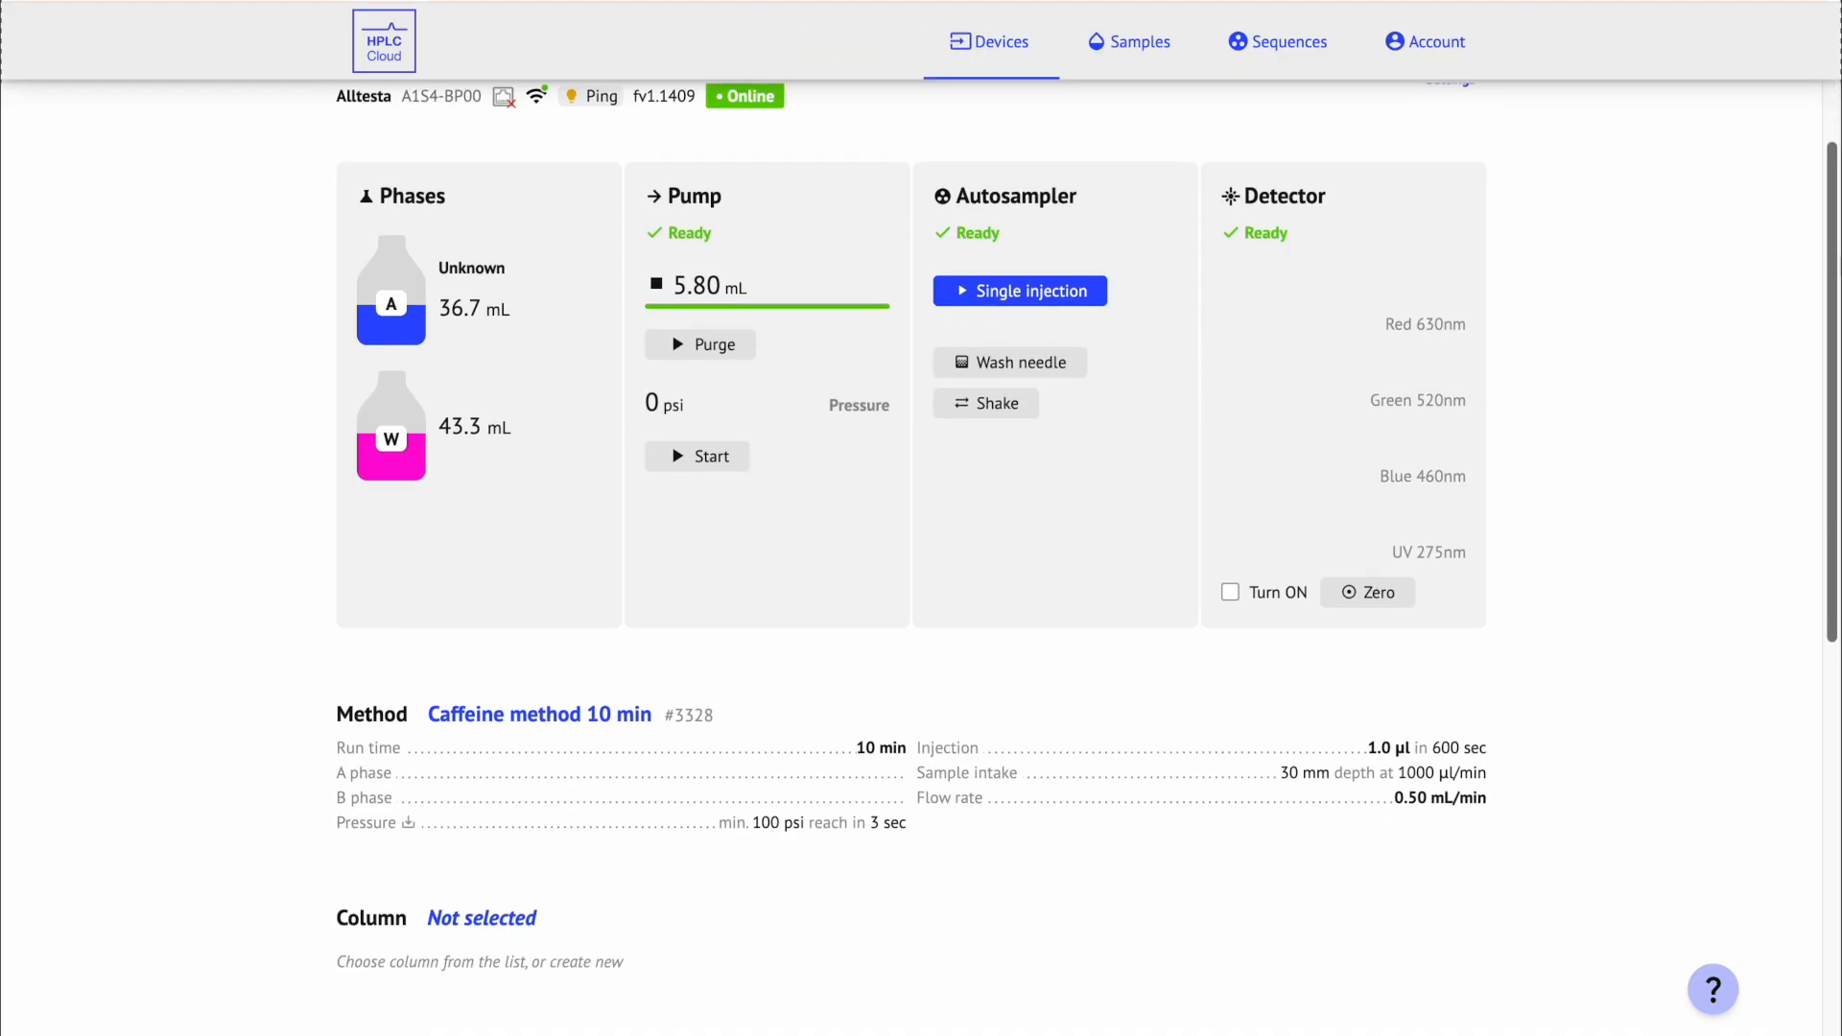
# Step: Select the Primesep D-46.100.0510 column from the device's Column dropdown
pyautogui.scroll(-3, 400, 708)
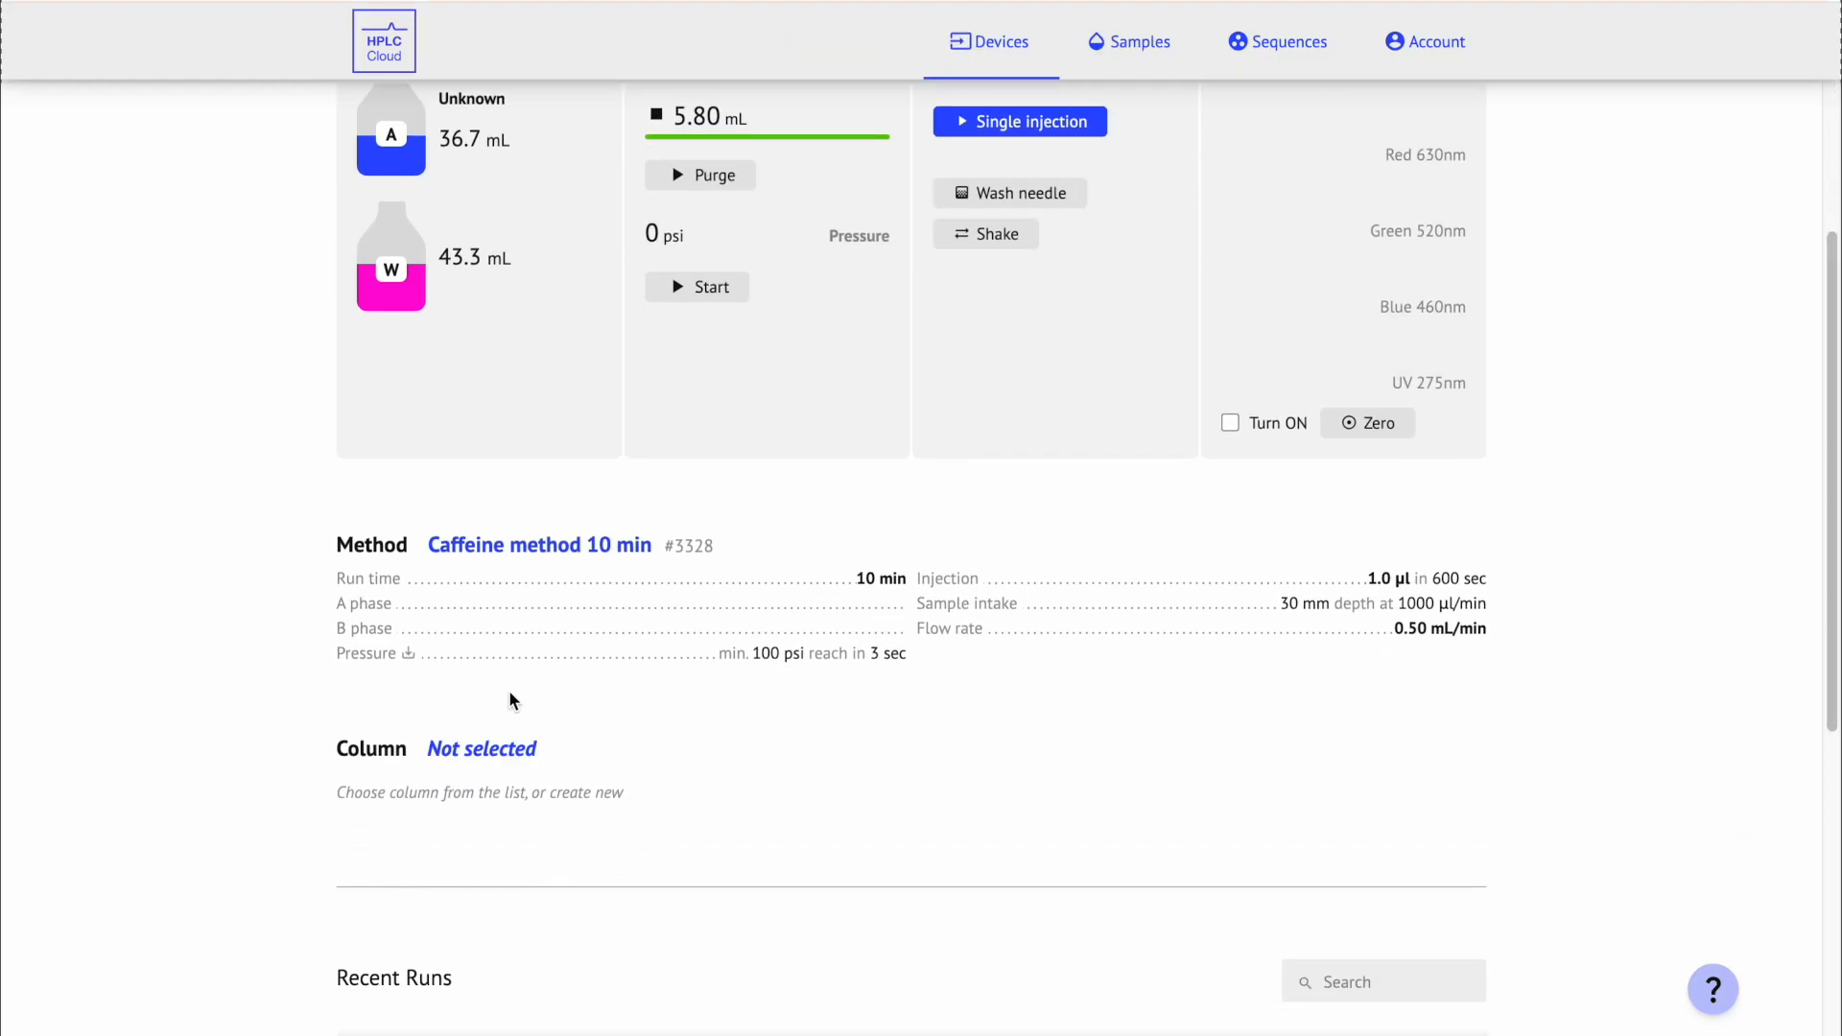
pyautogui.moveTo(377, 754)
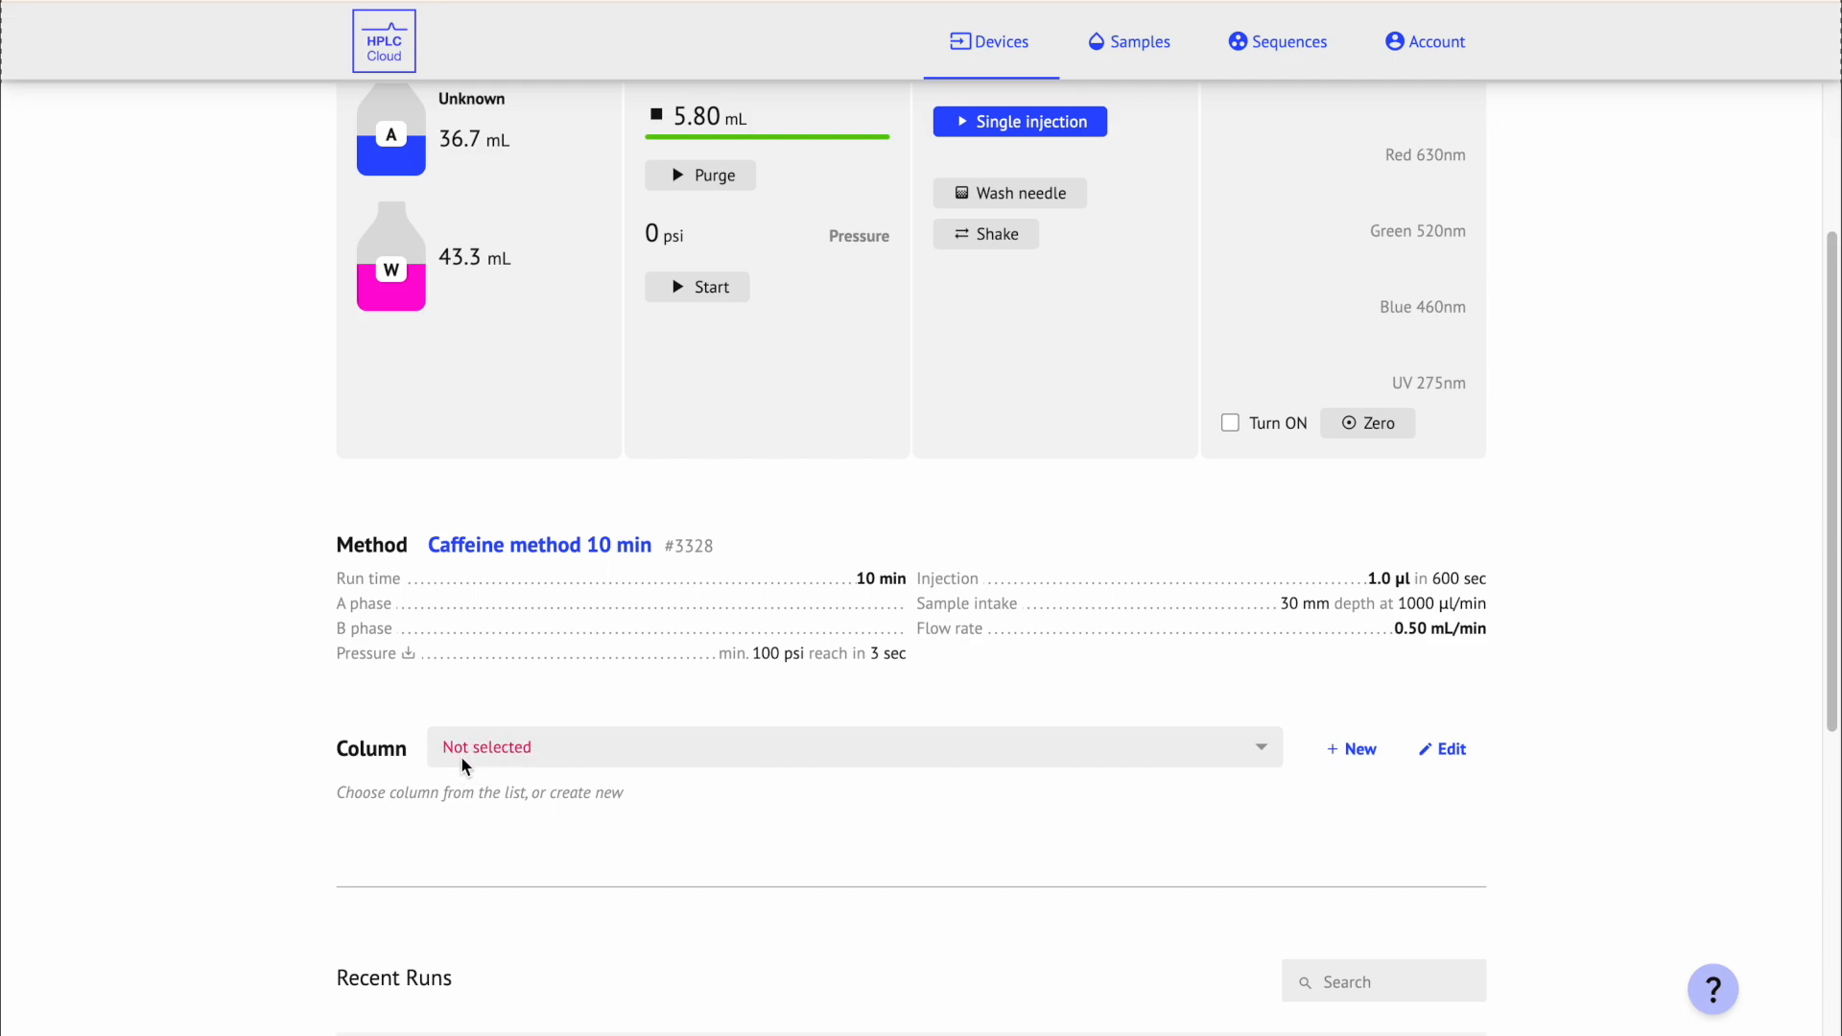
pyautogui.click(566, 747)
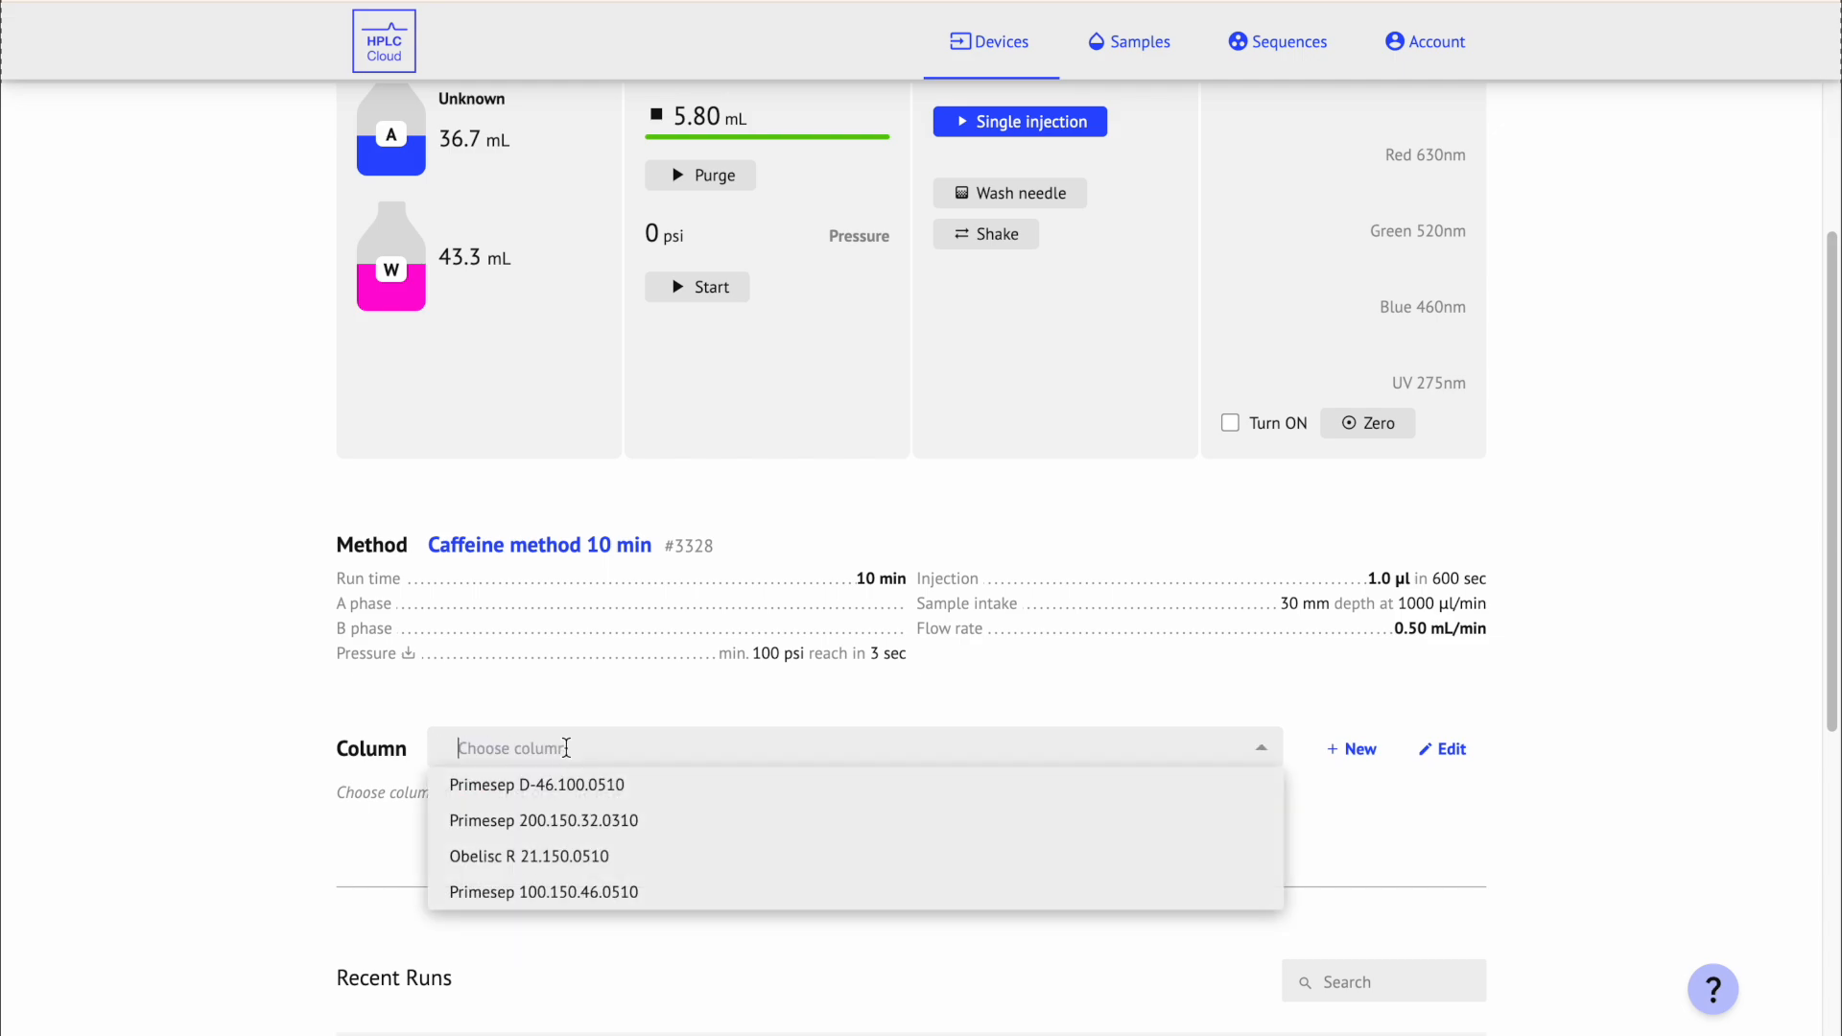
pyautogui.click(638, 796)
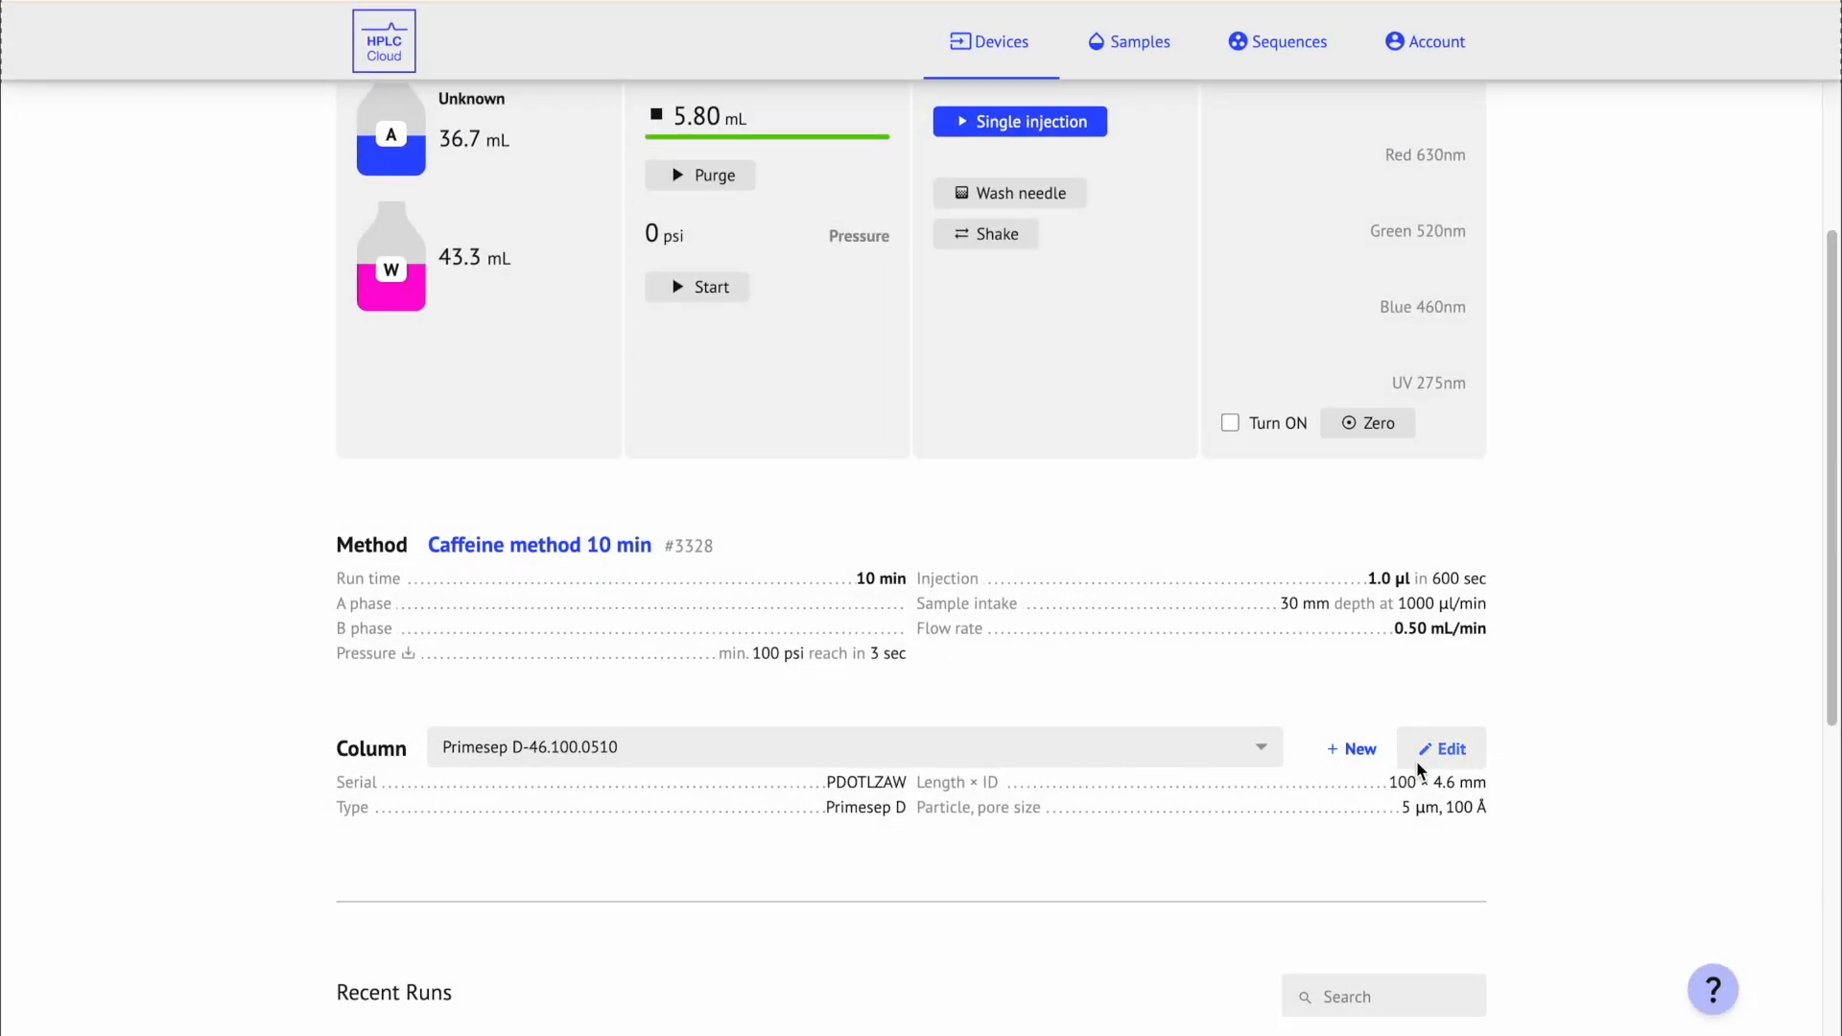
# Step: Rename the column to 'Primesep D-46.100.0510 new', set max pressure to 2000, and save
pyautogui.click(1449, 751)
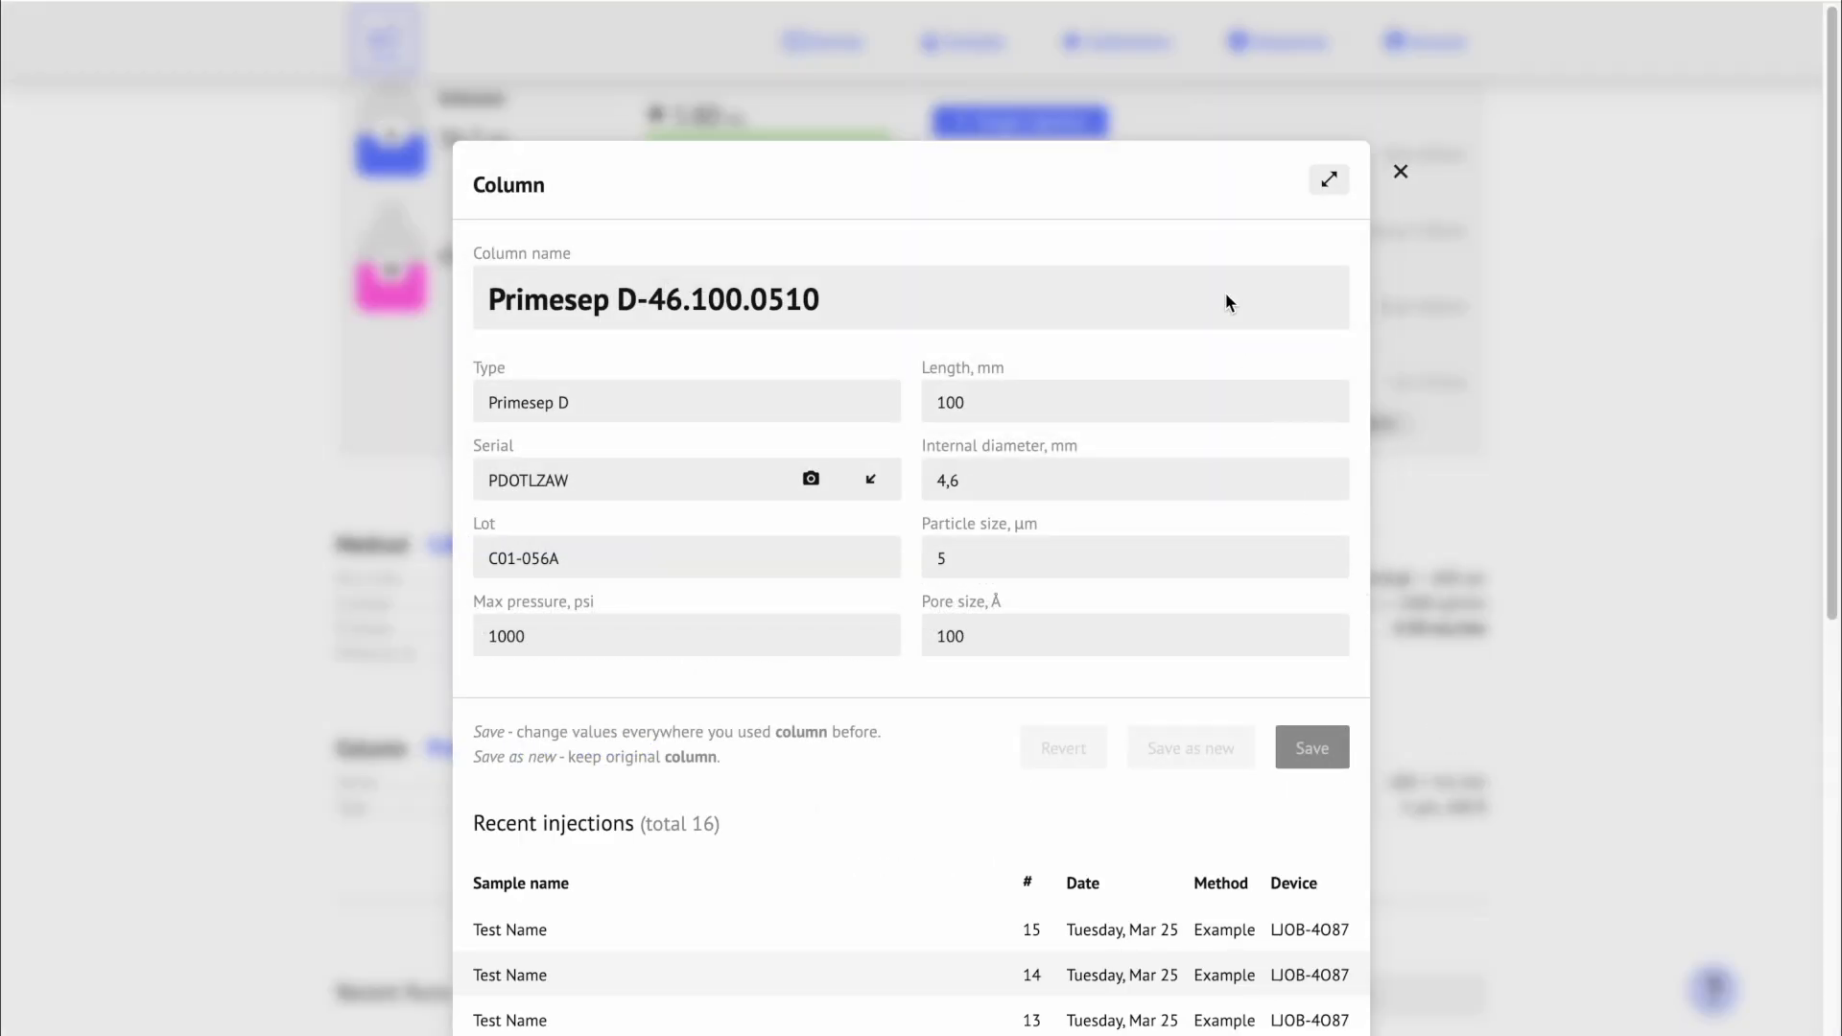
pyautogui.write('new')
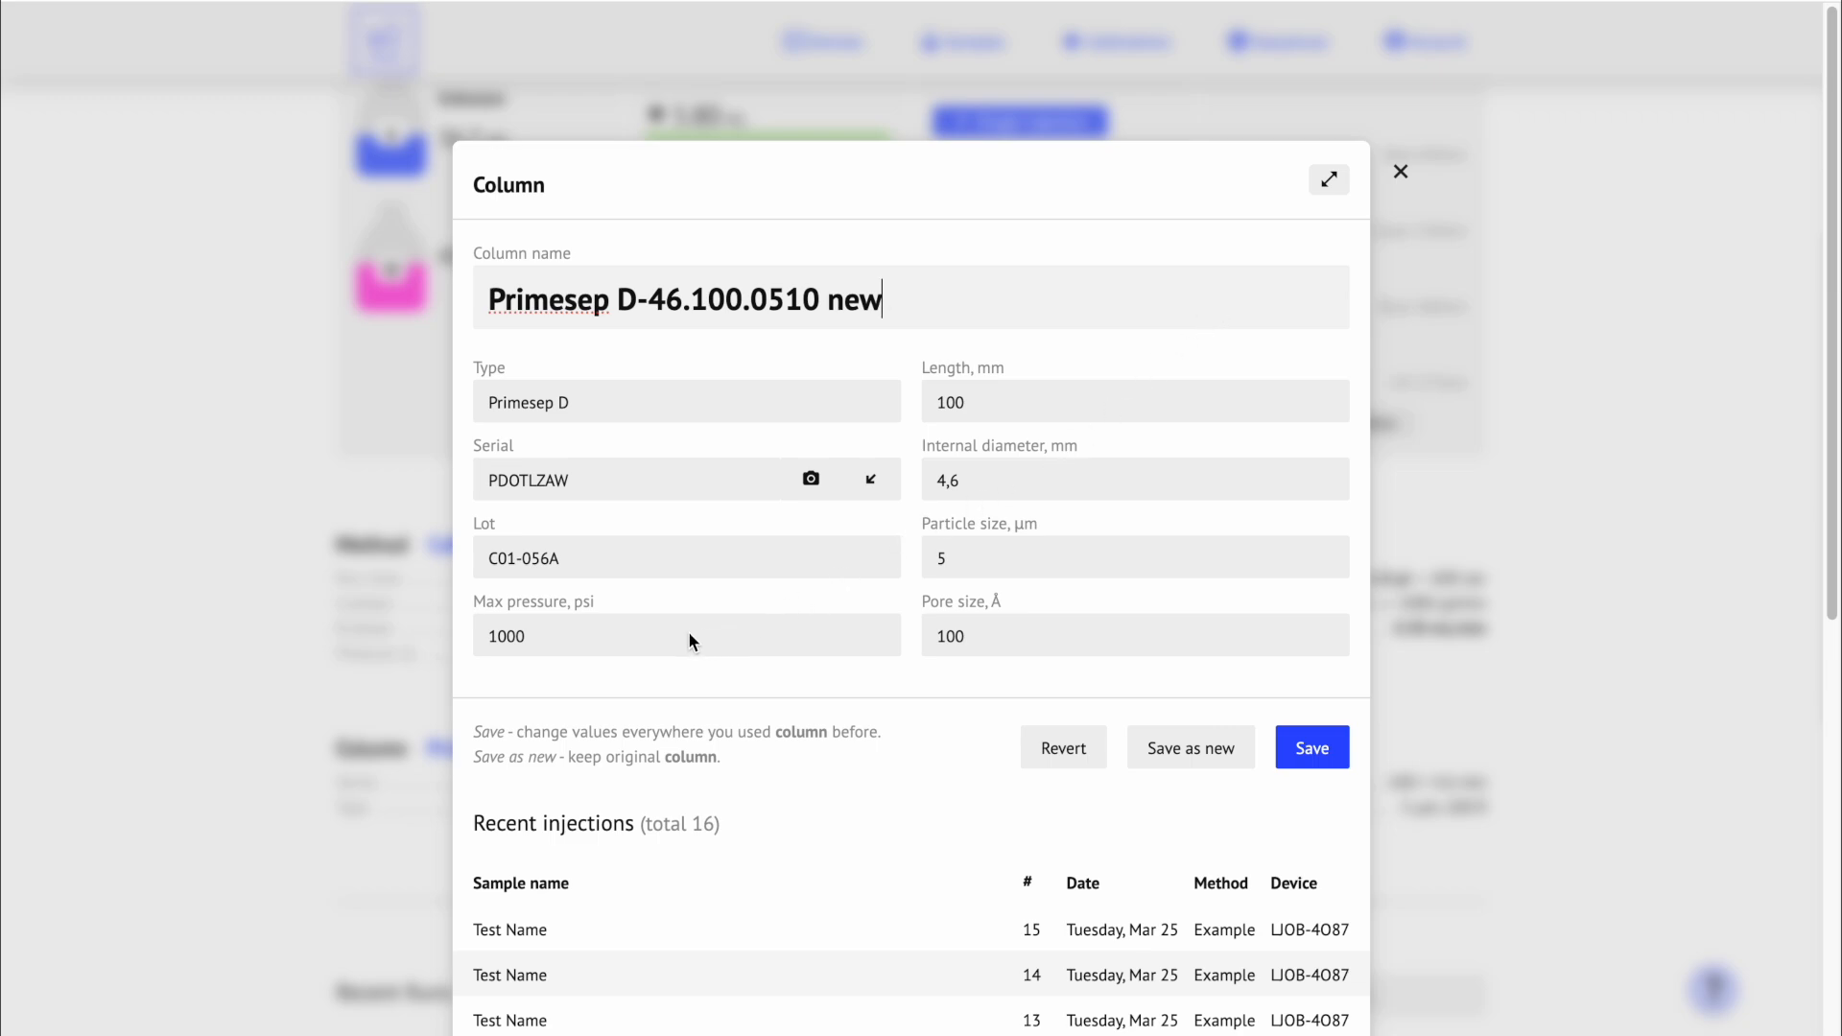
pyautogui.click(685, 636)
pyautogui.click(679, 744)
pyautogui.click(1339, 752)
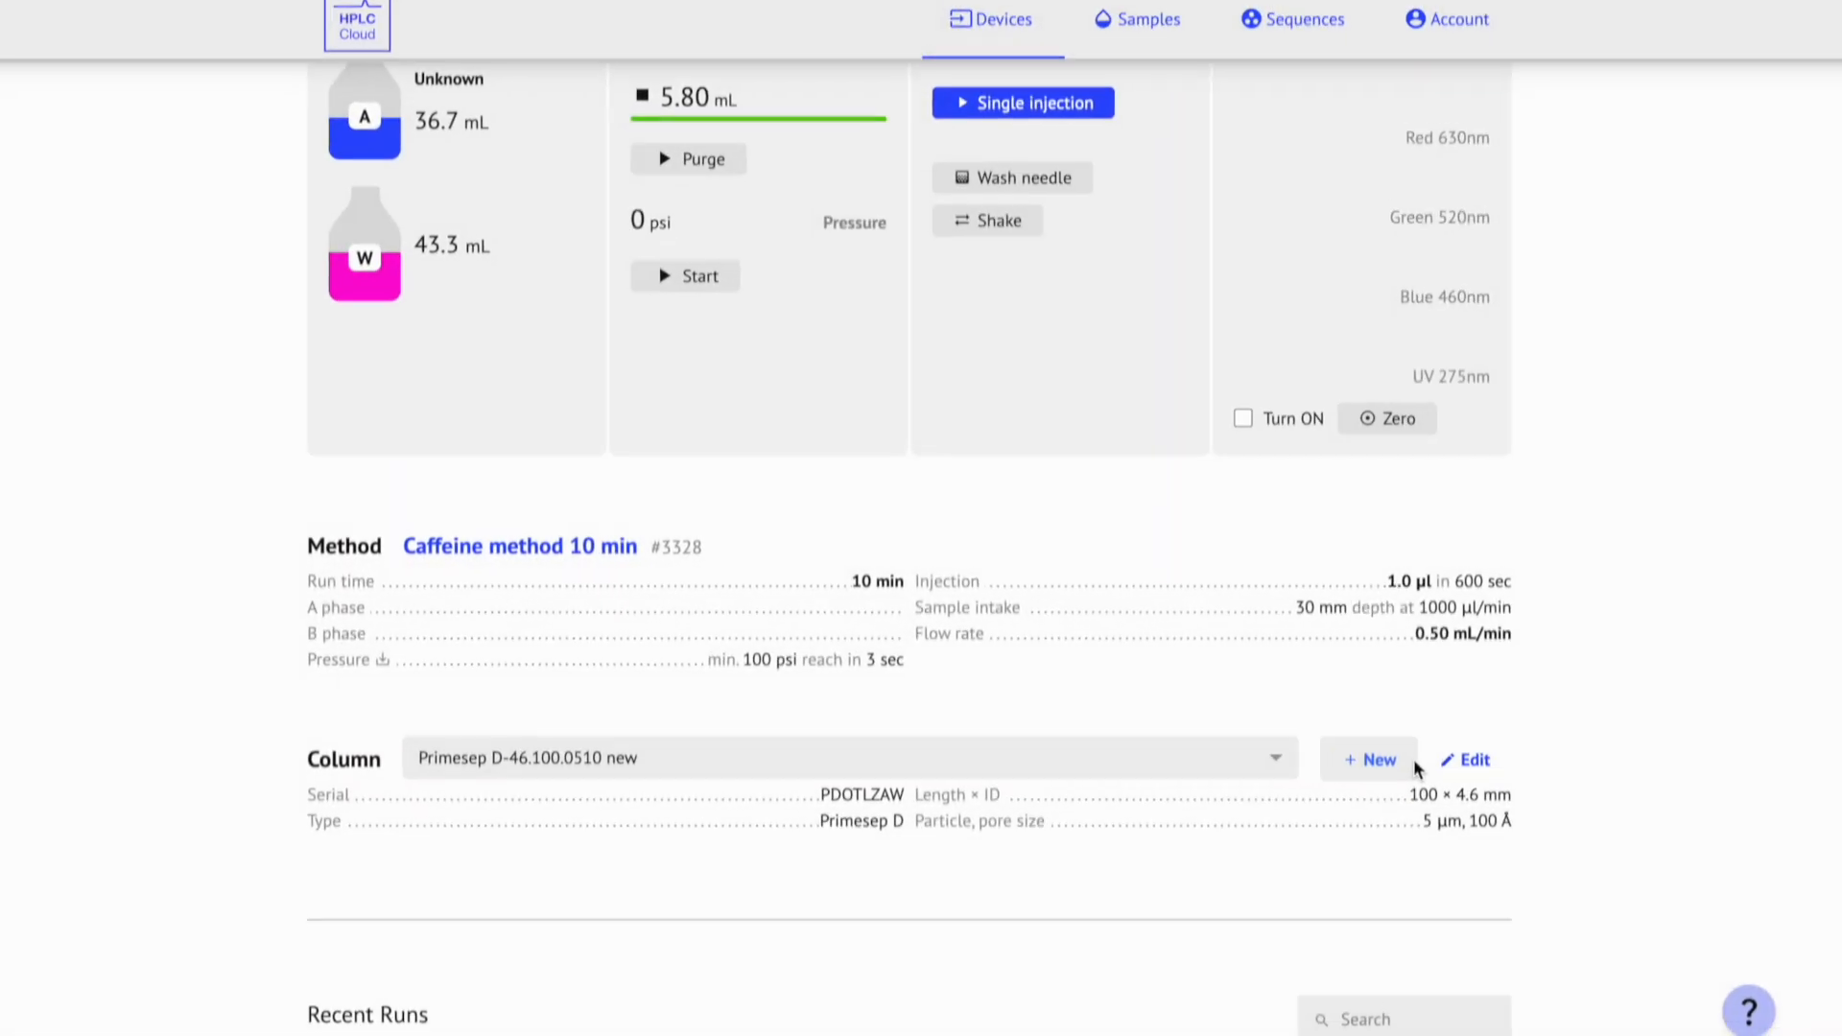
# Step: Start a new column named 'Primesep D-46.100.0510 column', type Primesep D, max pressure 1000 psi
pyautogui.click(1318, 754)
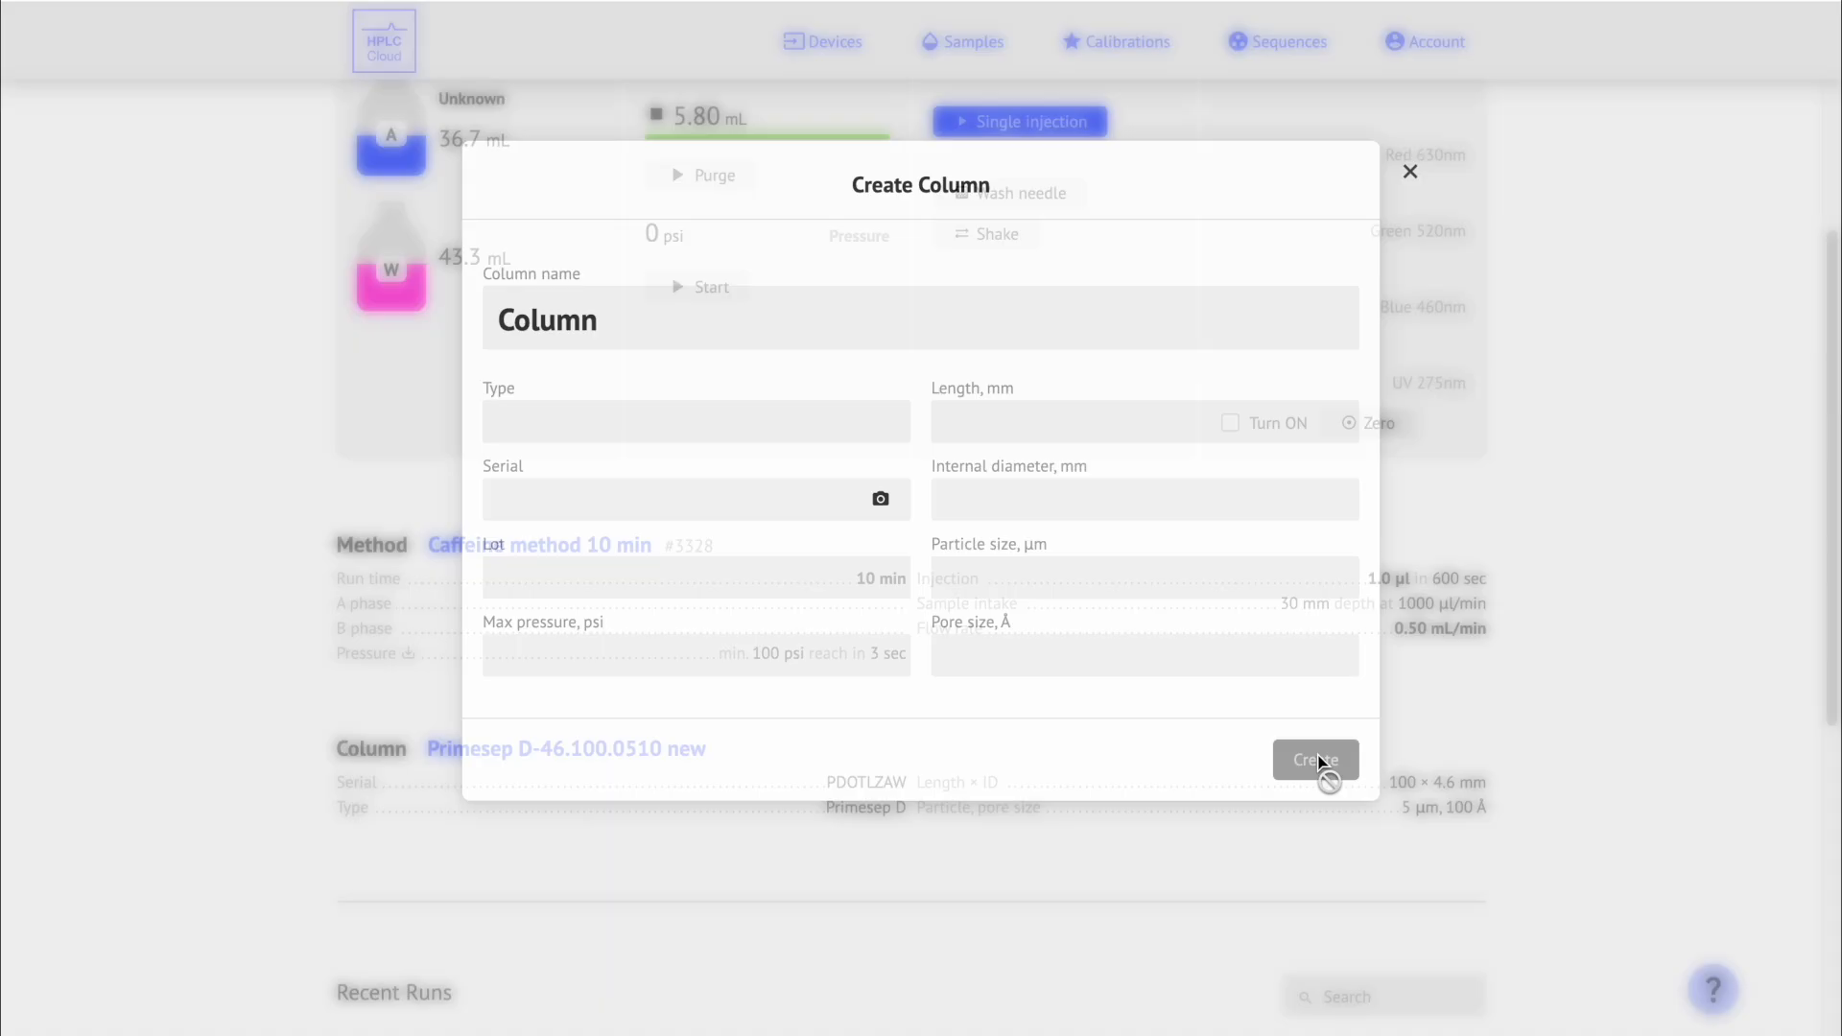
pyautogui.write('Primesep D-46.100.0510')
pyautogui.write('column')
pyautogui.click(797, 420)
pyautogui.write('Primesep D')
pyautogui.click(748, 655)
pyautogui.write('1000')
# Step: Give the column length 100, internal diameter 4,6, particle size 5 and pore size 100, then create it
pyautogui.click(1010, 424)
pyautogui.click(1013, 499)
pyautogui.click(1015, 504)
pyautogui.write('4,6')
pyautogui.click(1027, 579)
pyautogui.click(1028, 685)
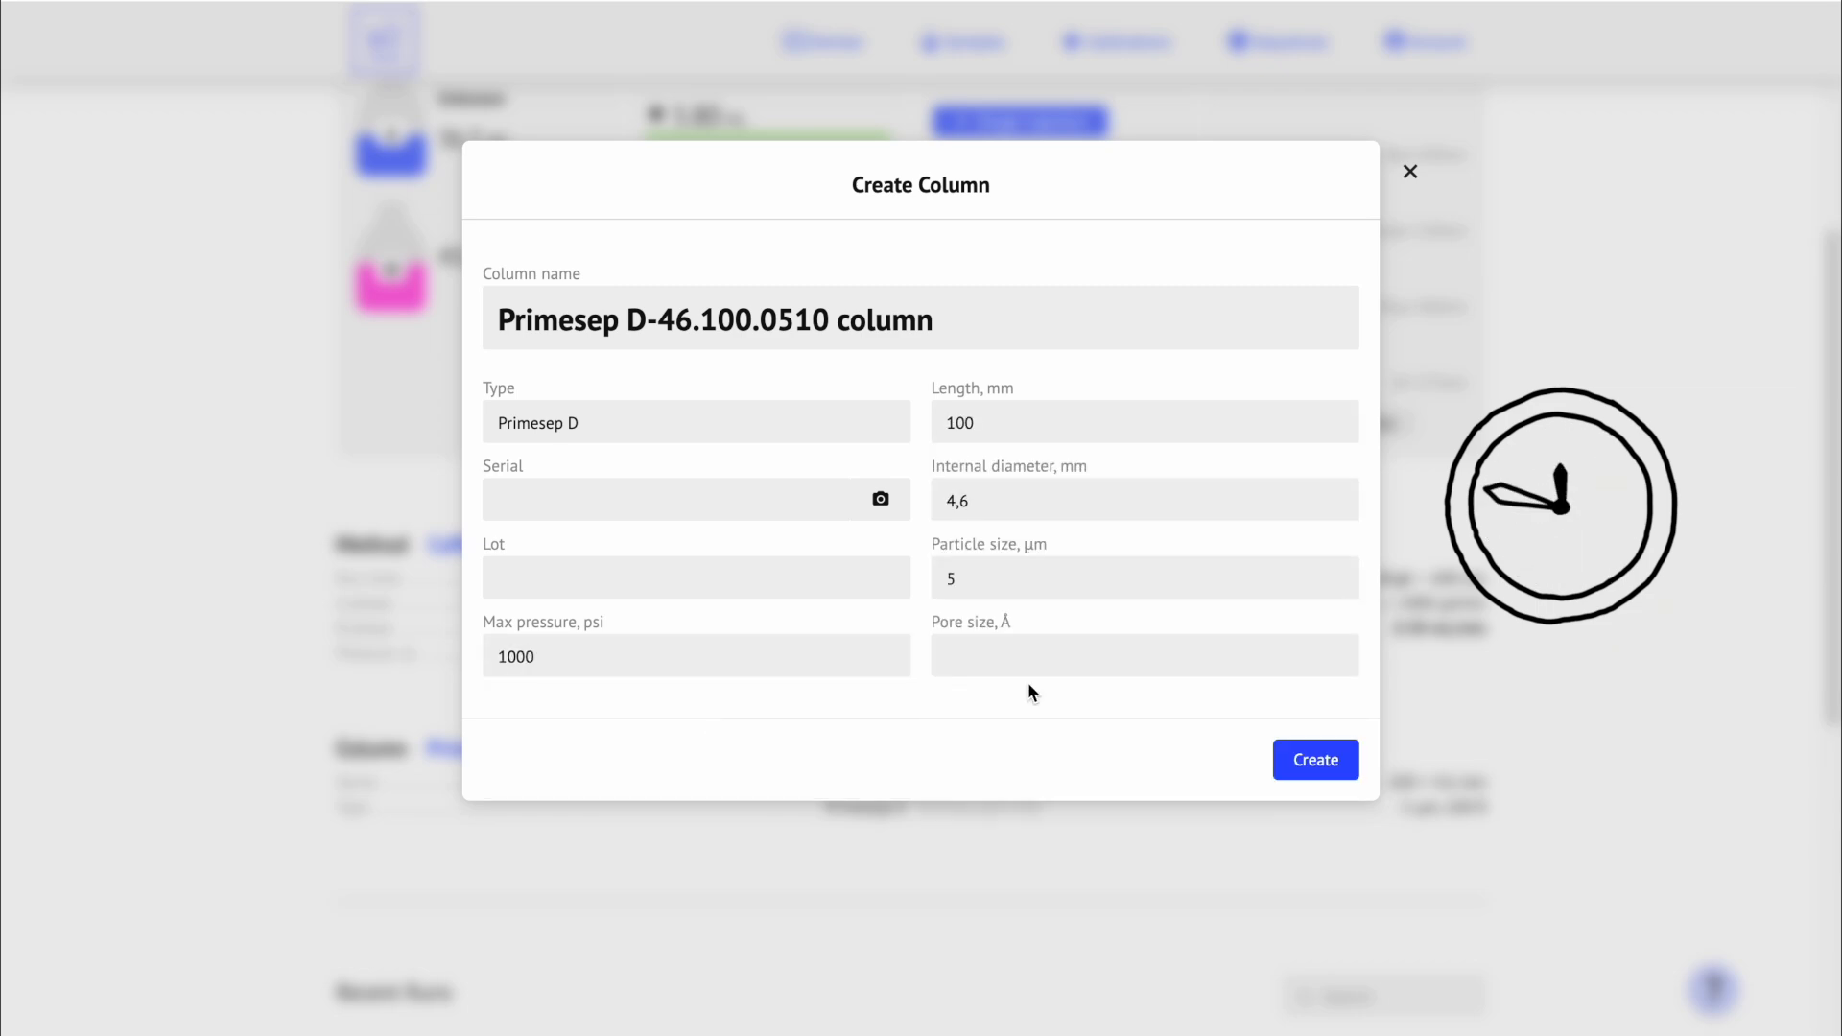
pyautogui.click(1028, 666)
pyautogui.click(1039, 760)
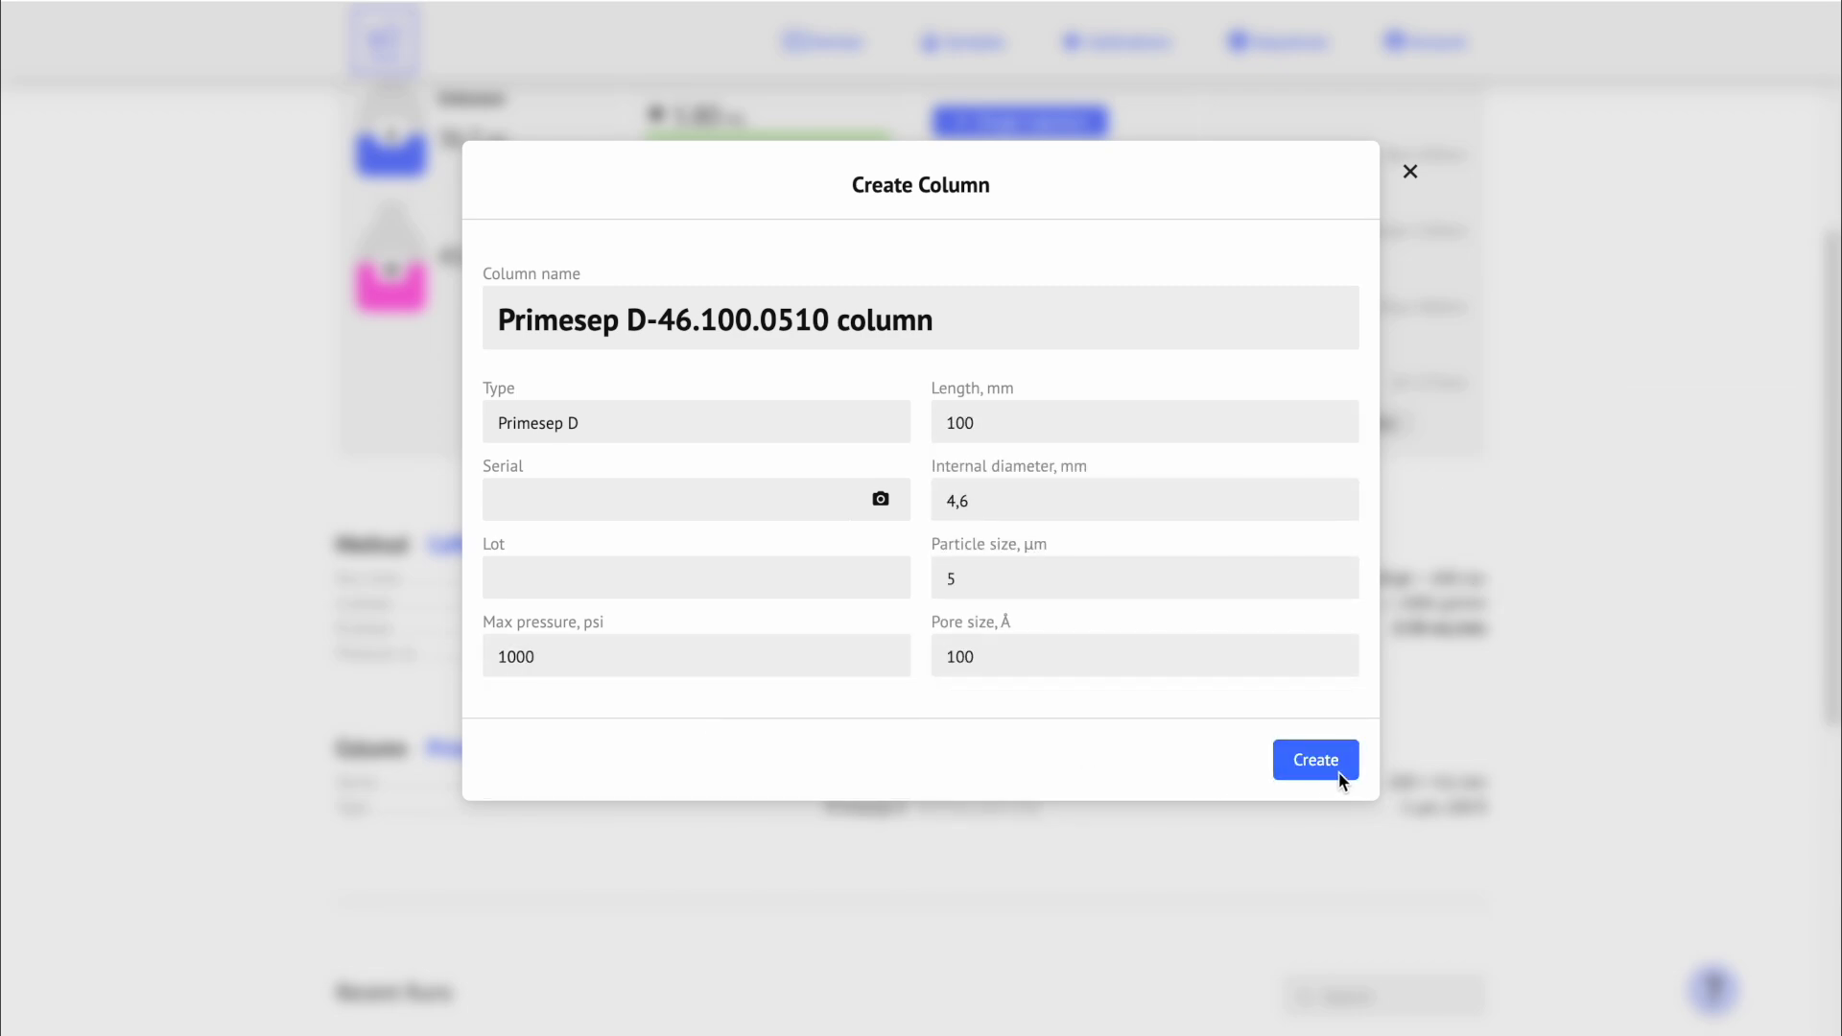
pyautogui.click(1285, 767)
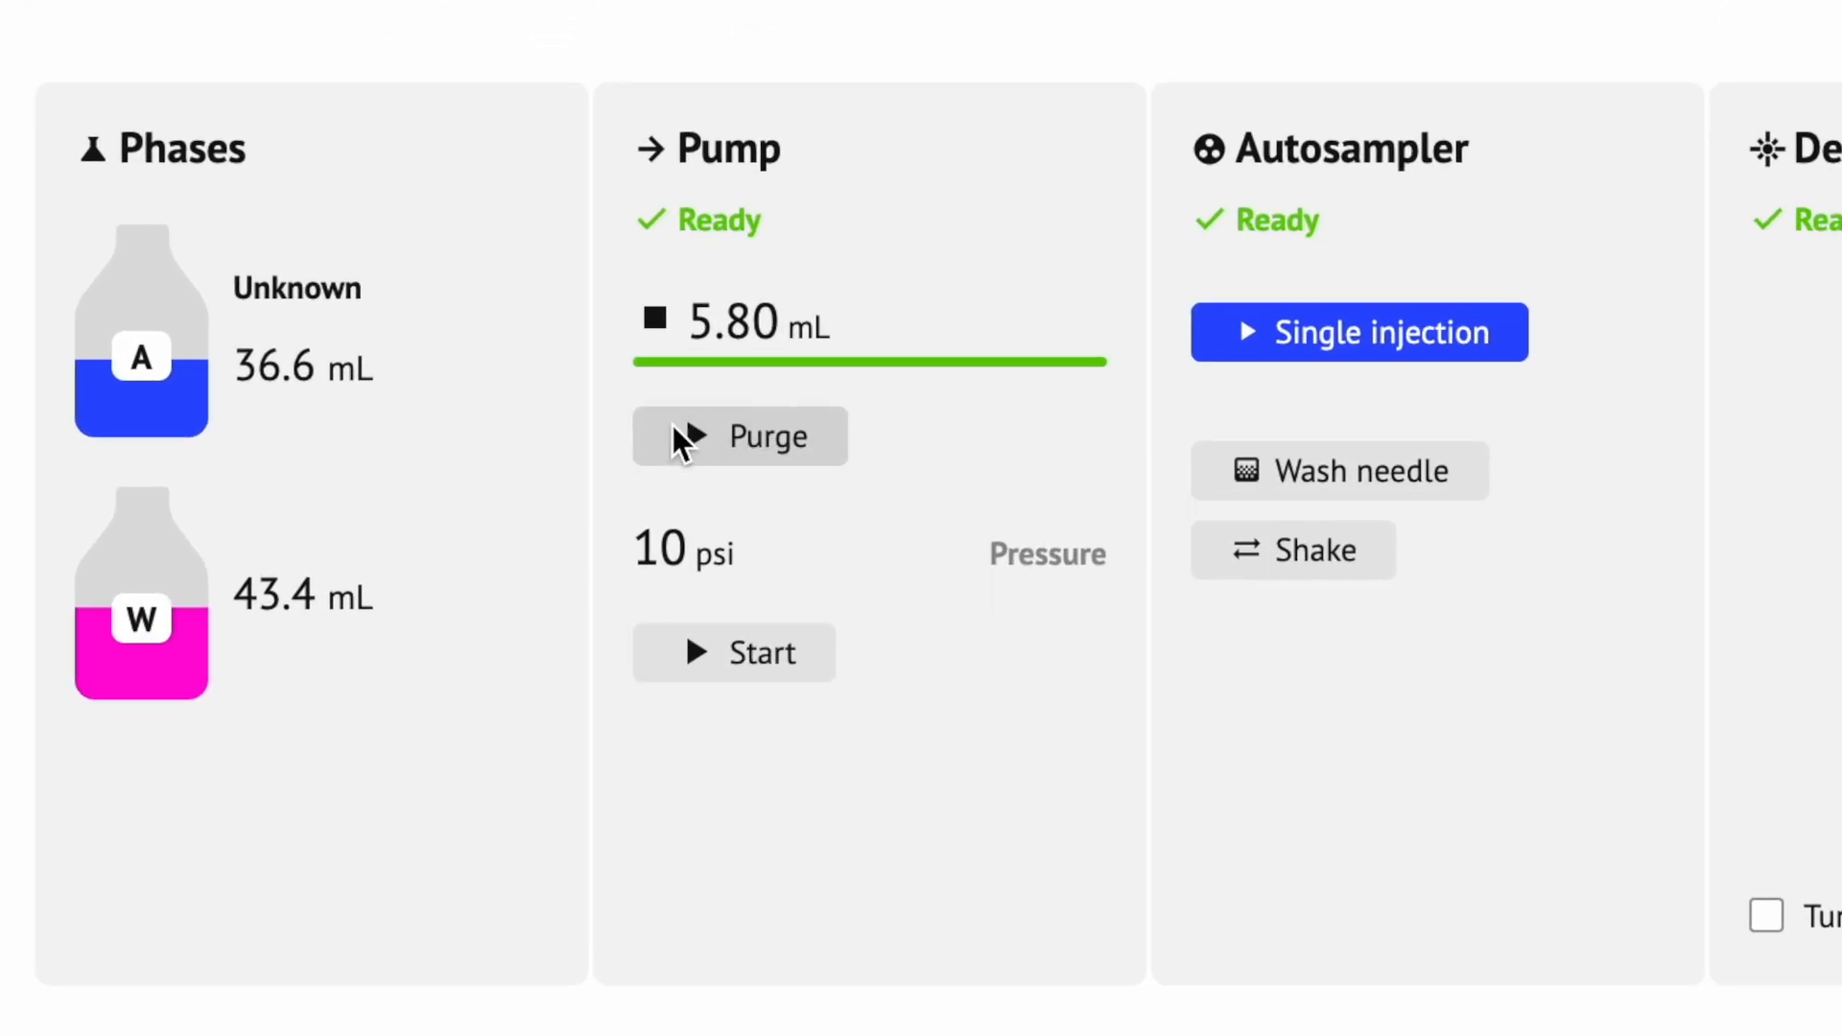
# Step: Purge the pump, then stop the purge so the pump returns to Ready
pyautogui.click(660, 455)
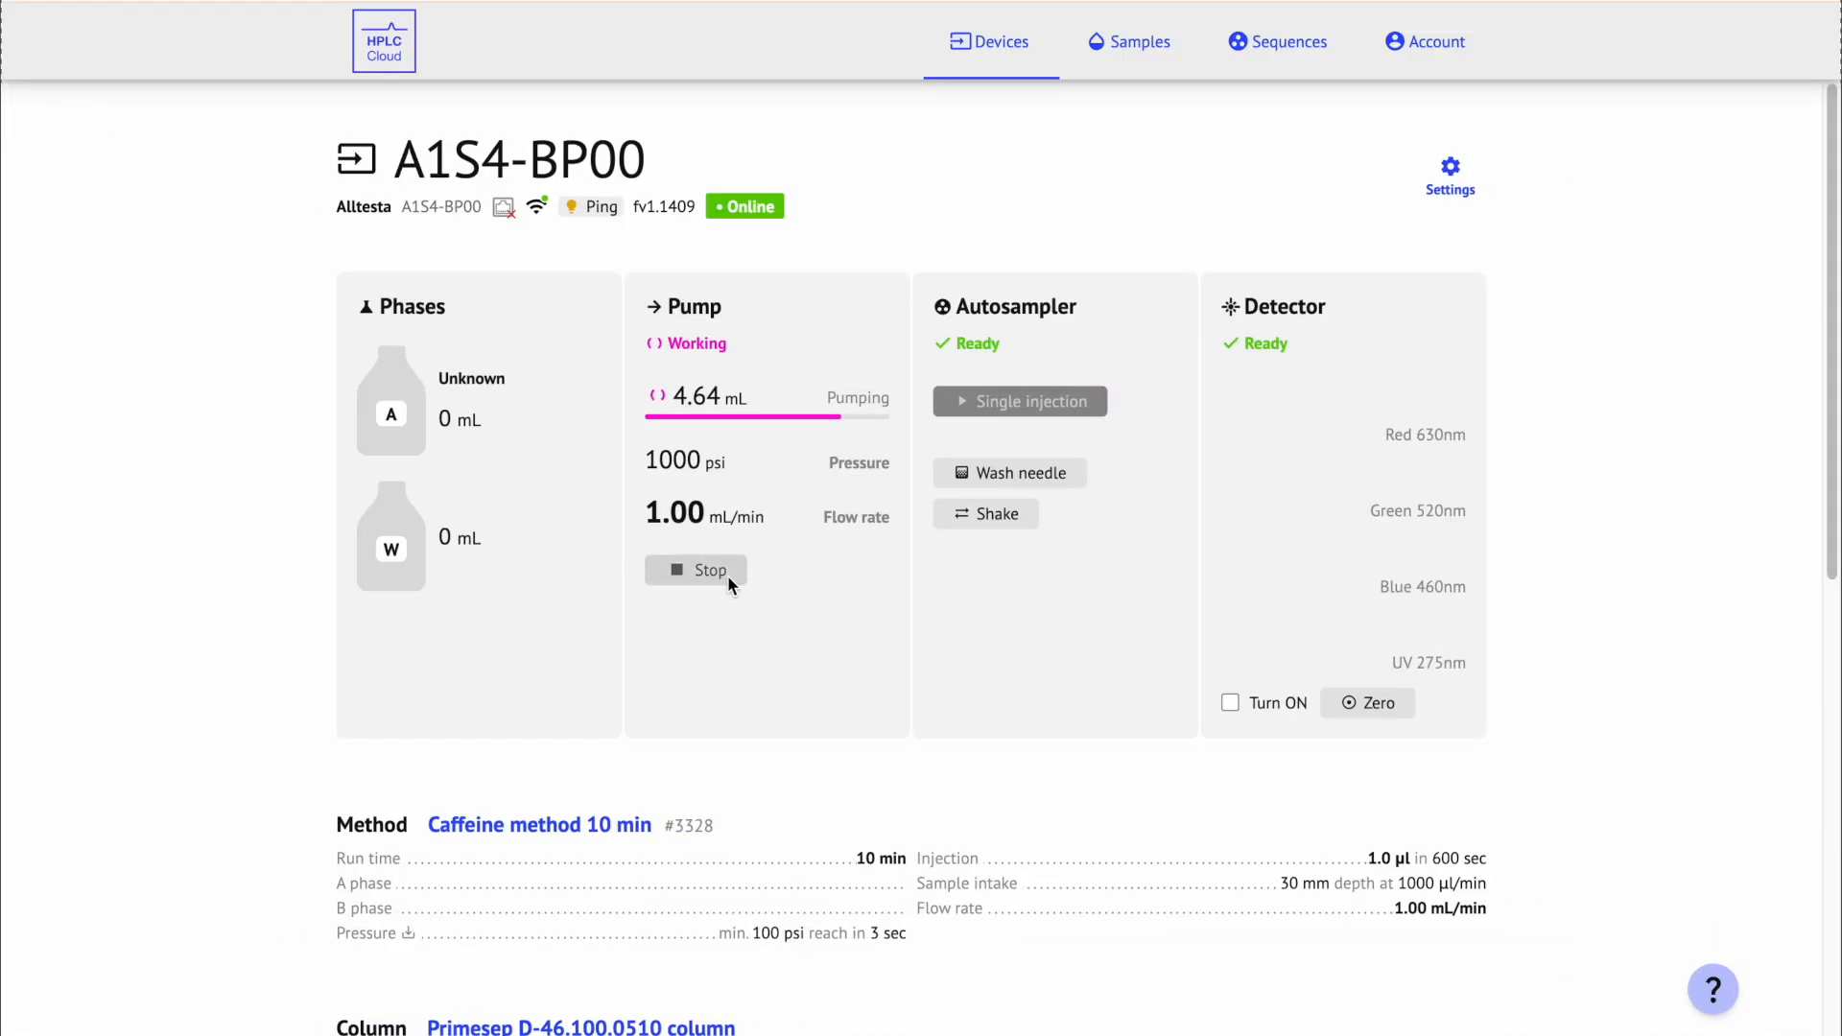
pyautogui.click(729, 574)
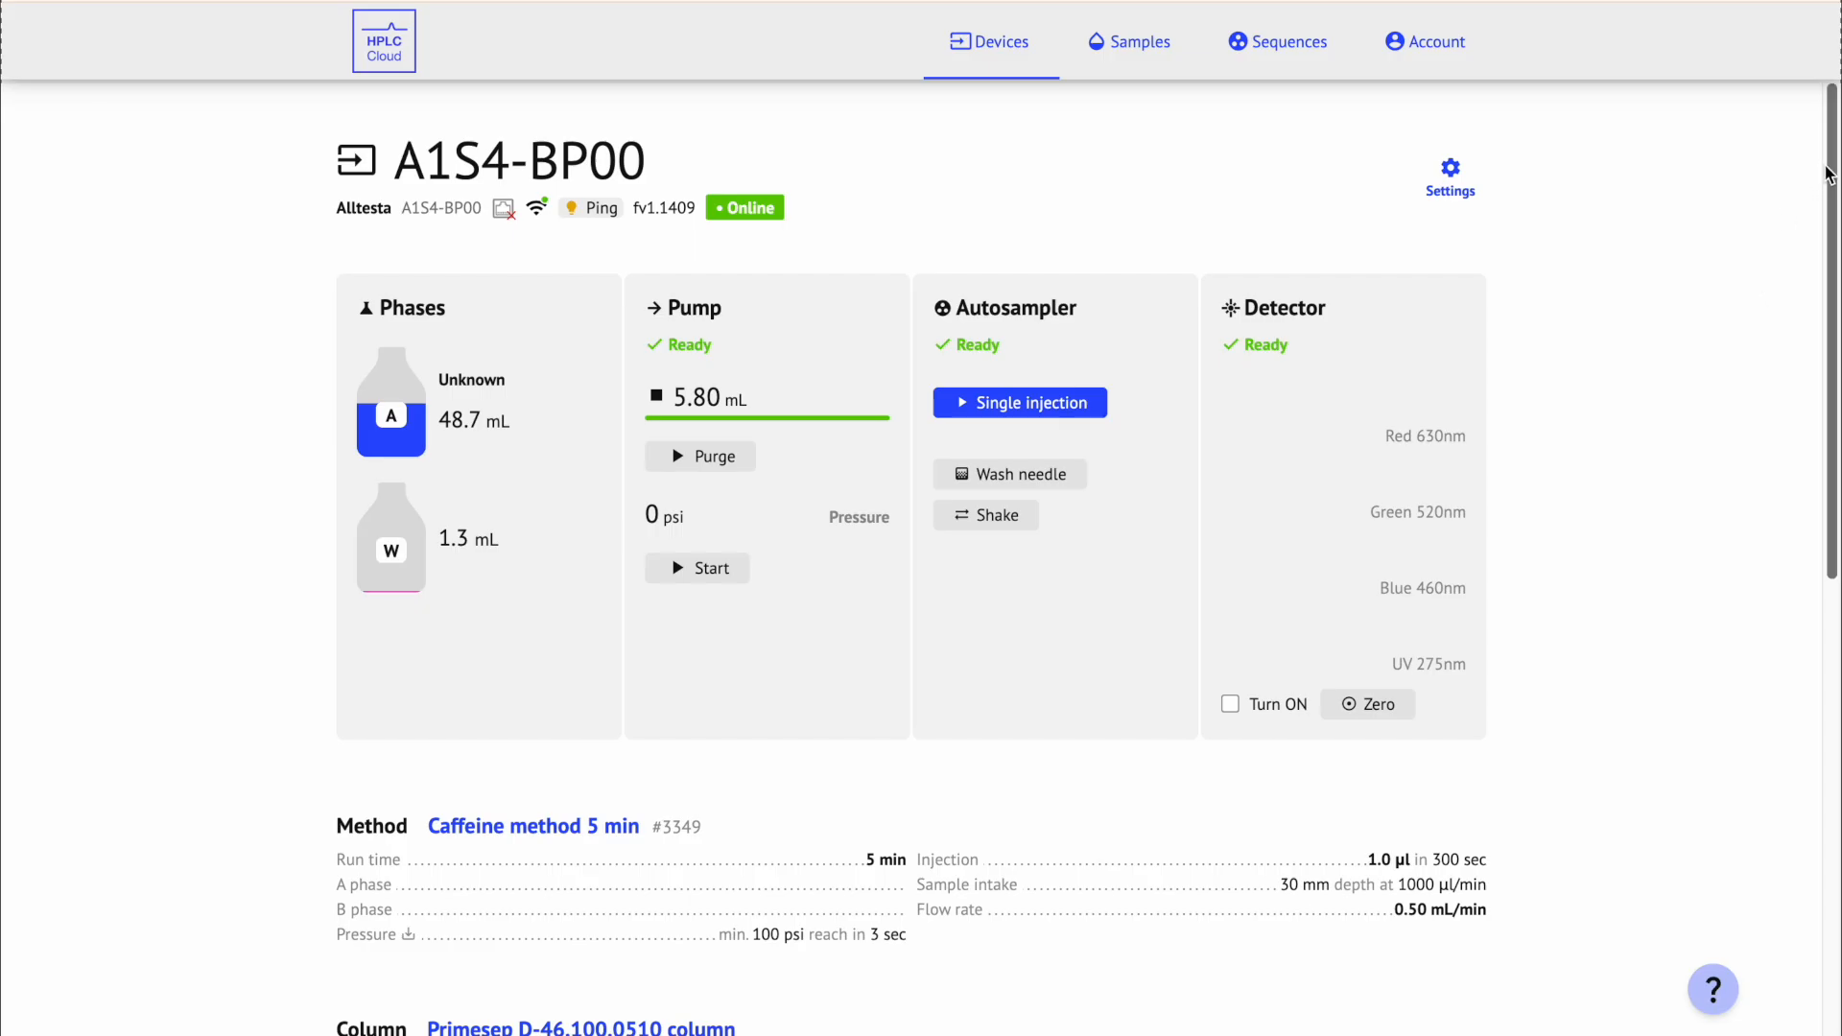
# Step: Inject a single sample from well A1 of the autosampler plate
pyautogui.moveTo(1833, 165); pyautogui.dragTo(1833, 203)
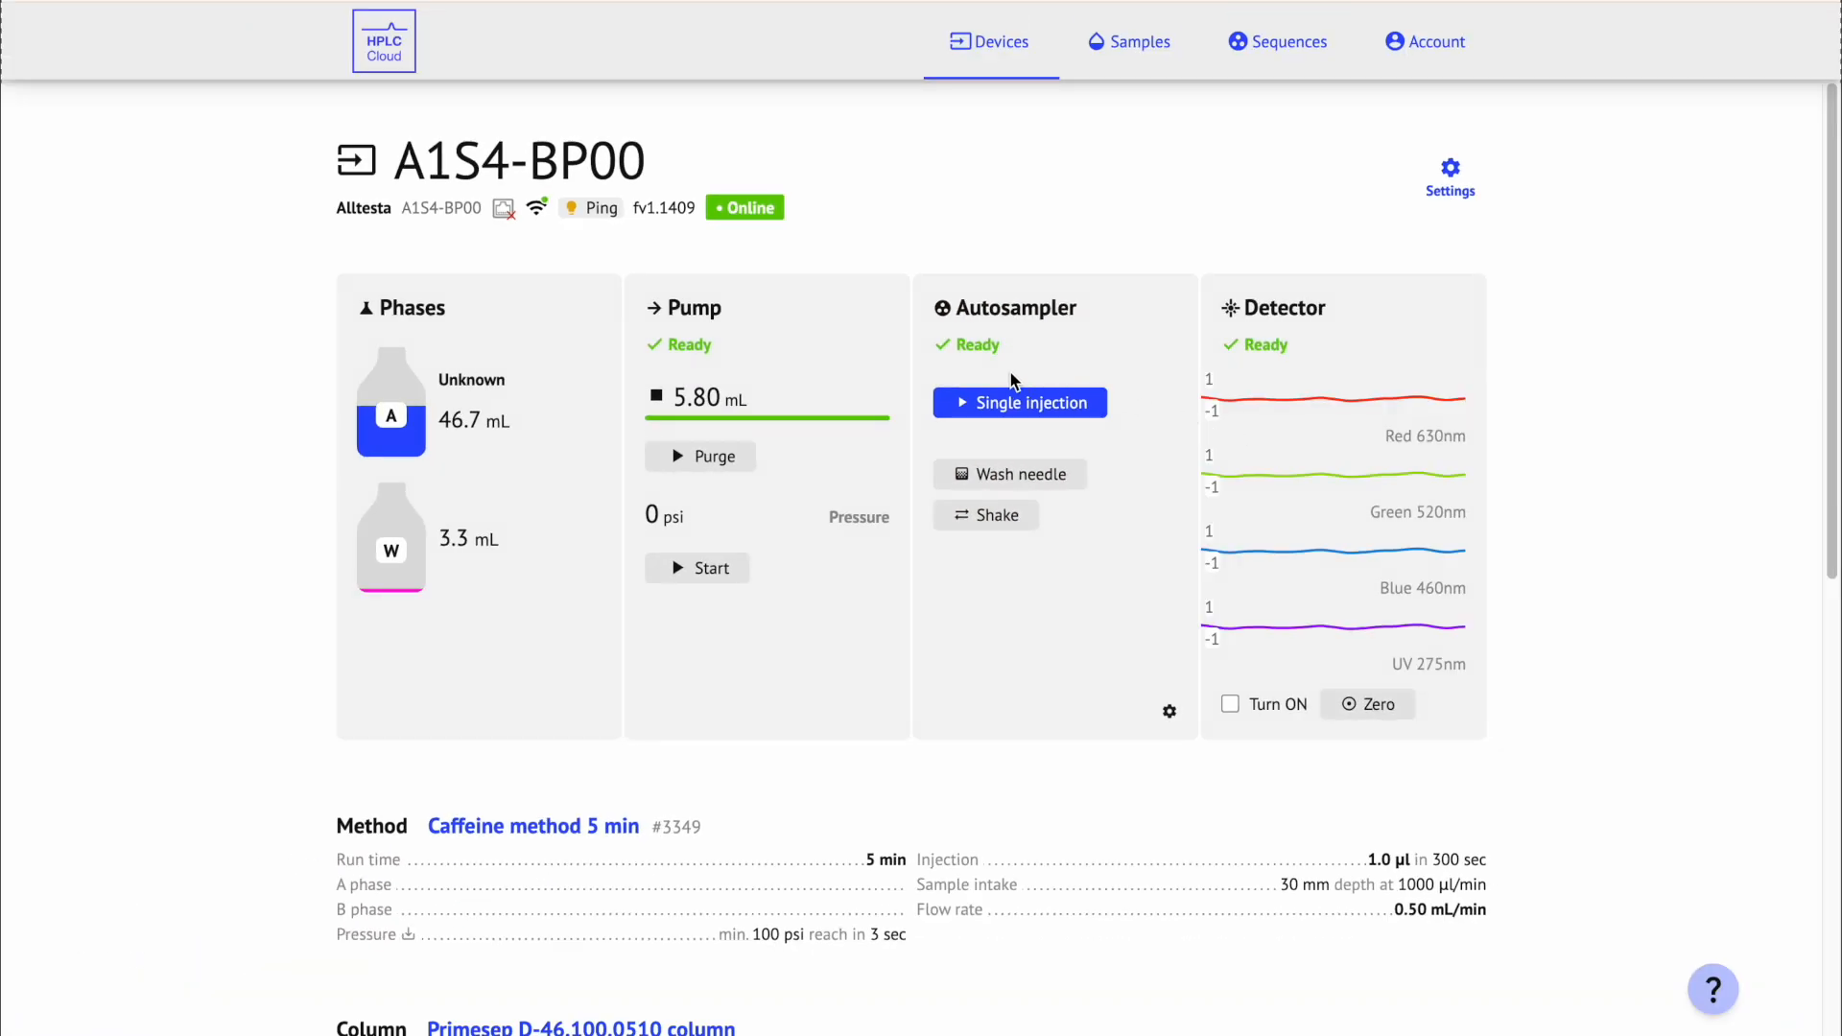
pyautogui.click(1087, 411)
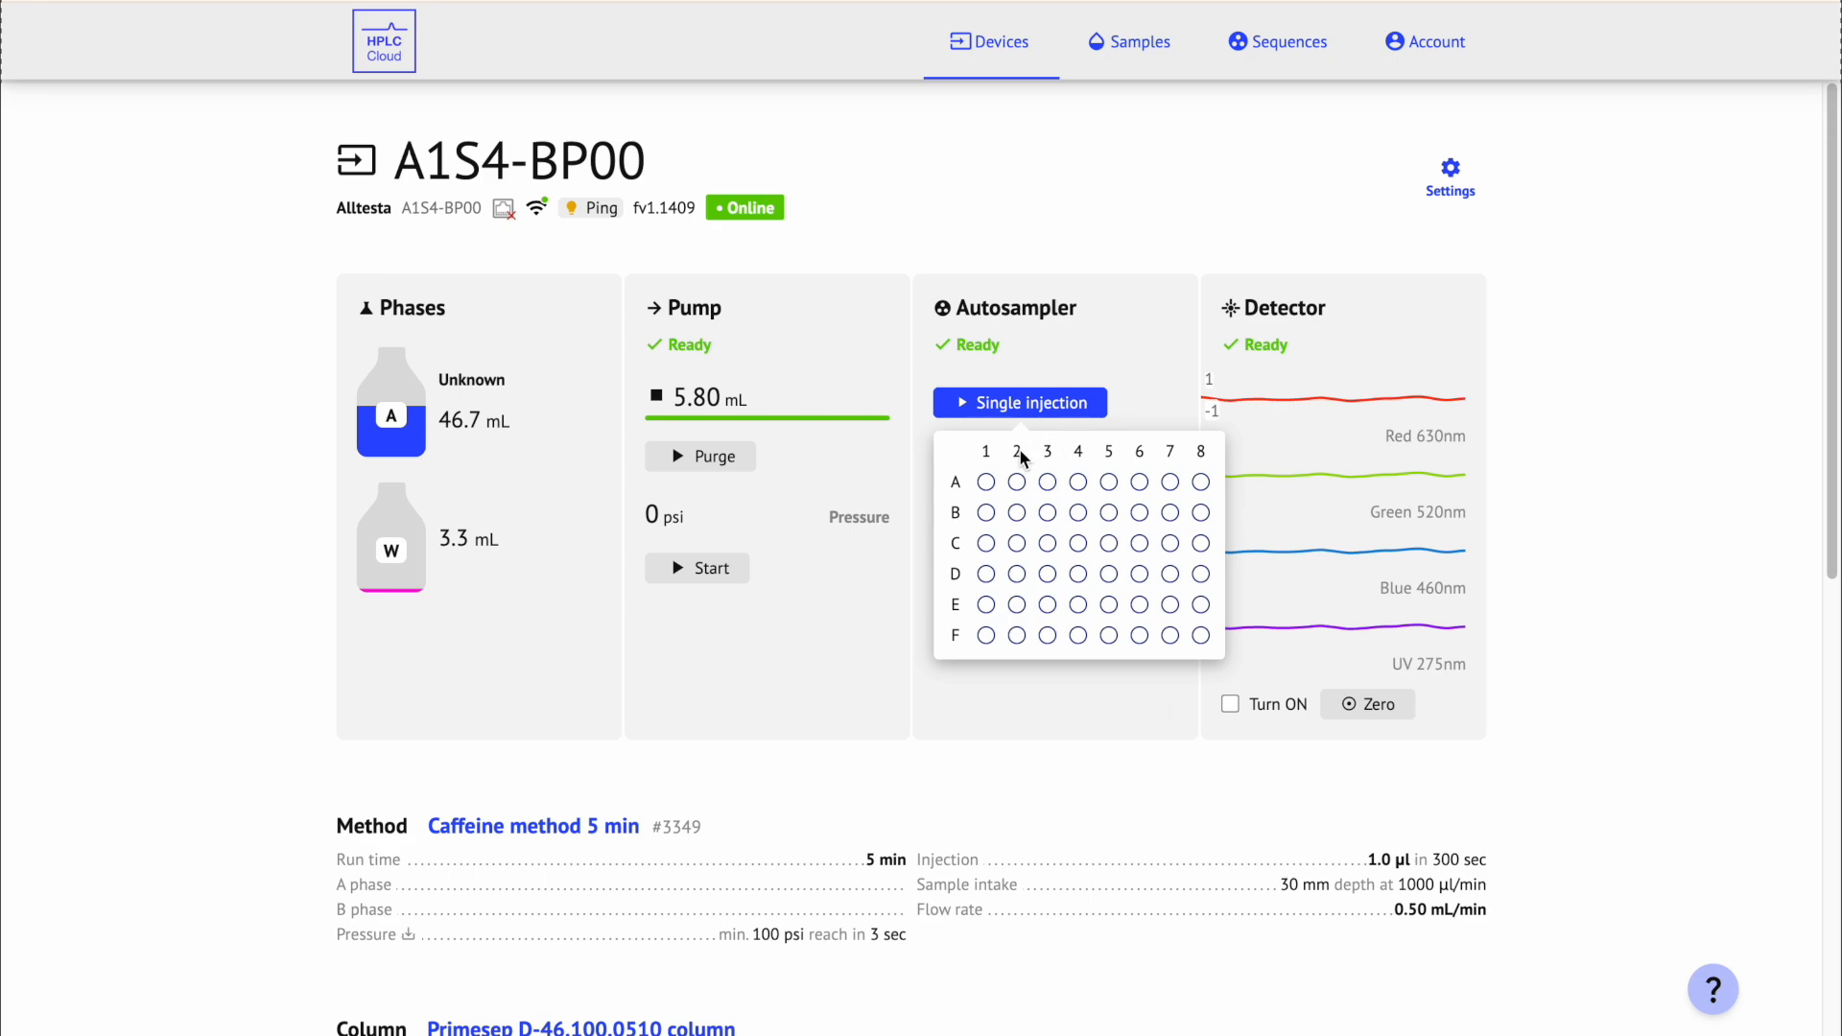
pyautogui.click(989, 483)
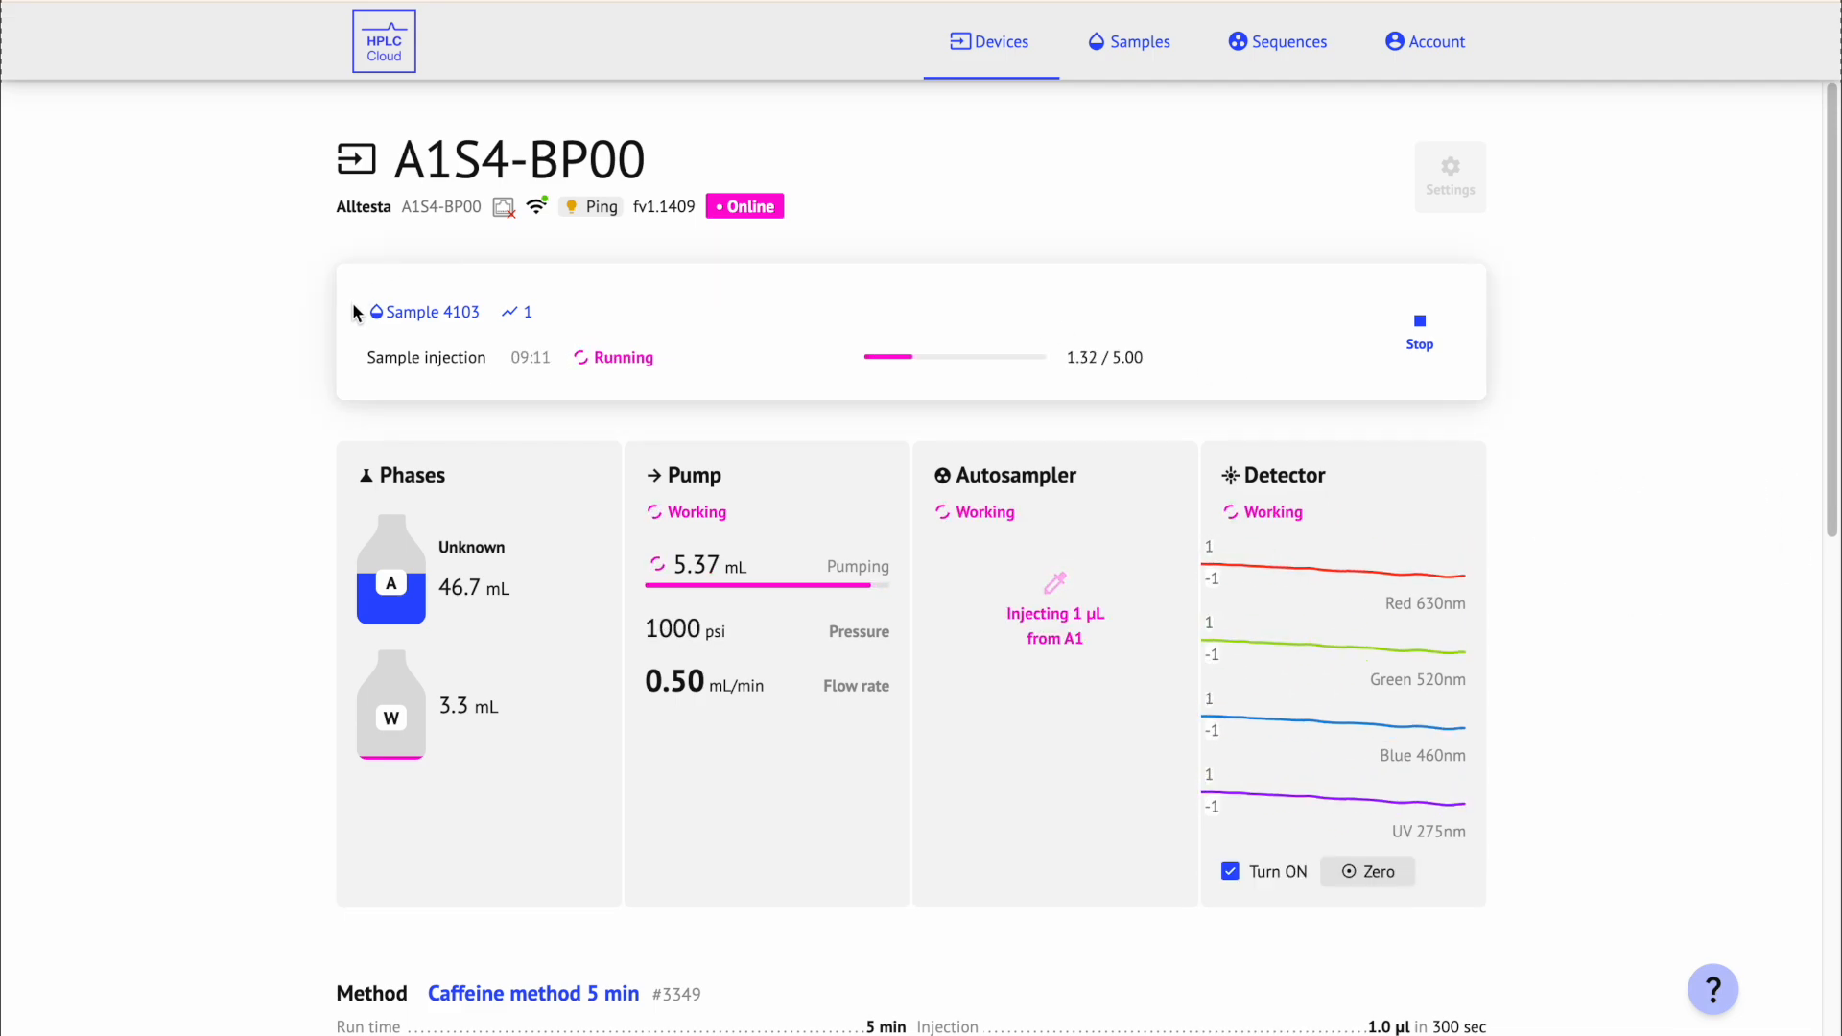
# Step: Give injection 1 the description 'information' and save the edit
pyautogui.click(511, 314)
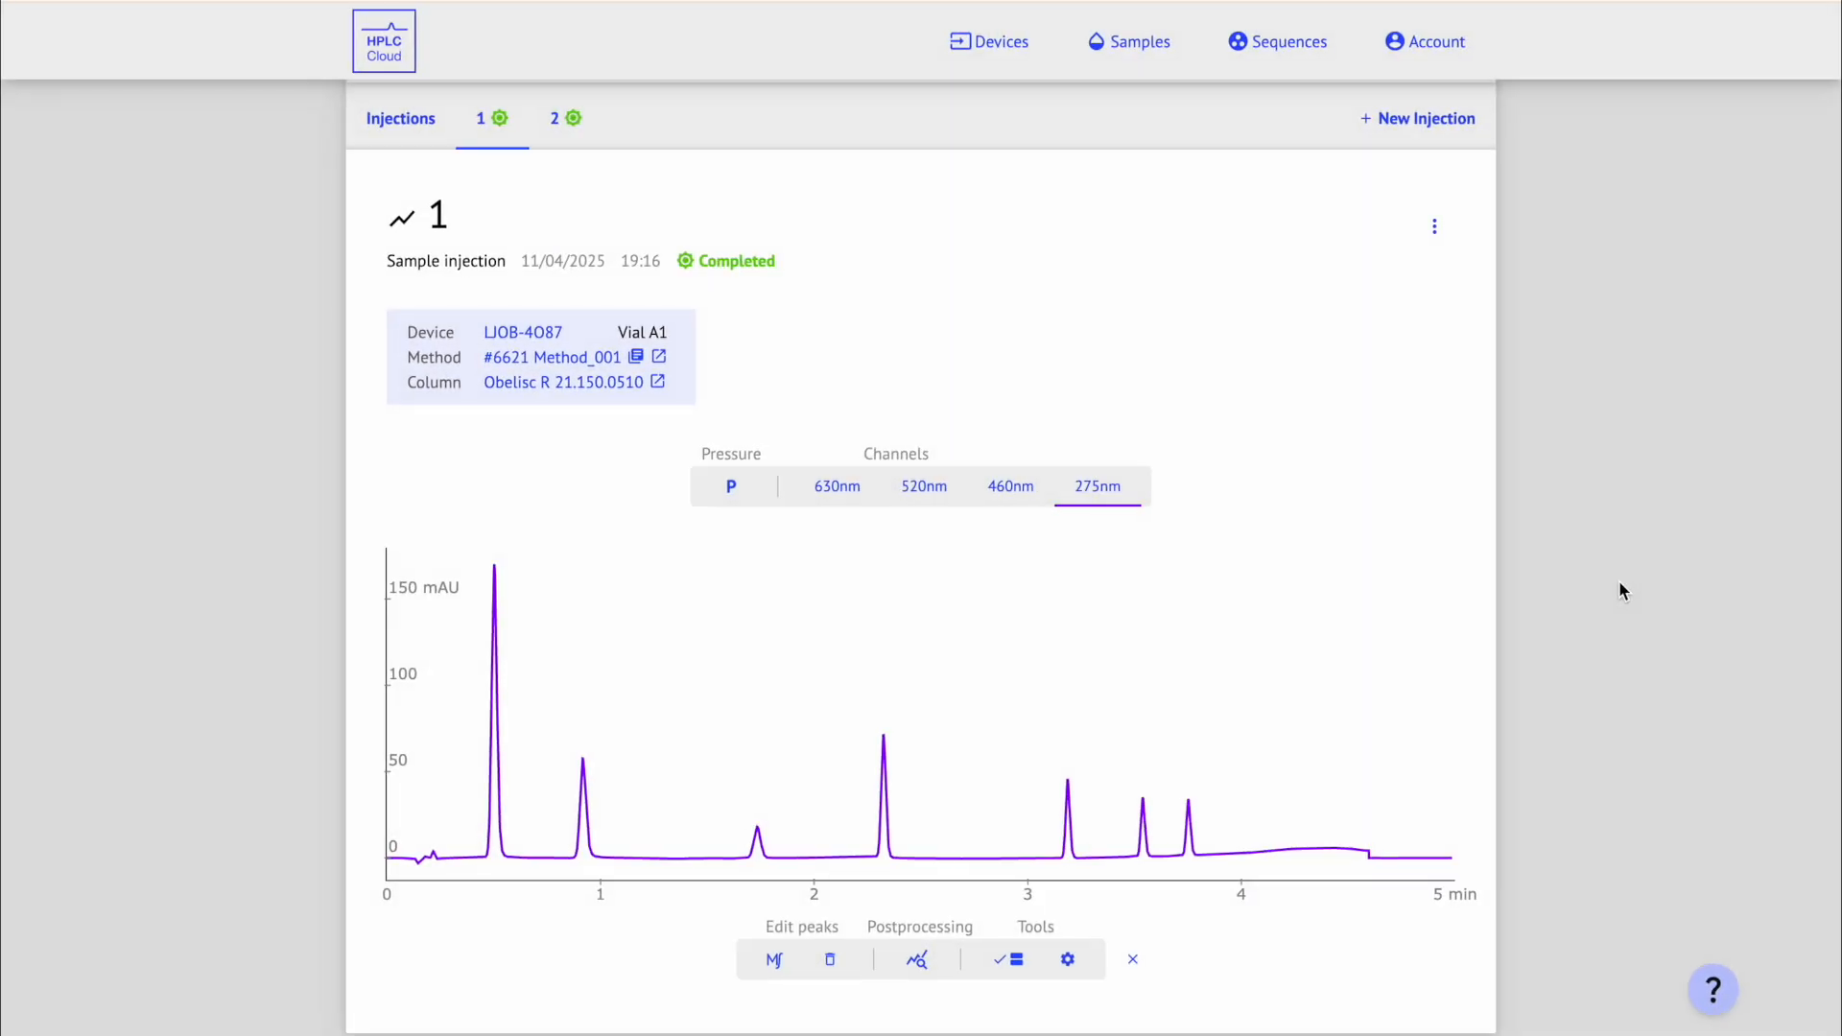
pyautogui.click(1440, 230)
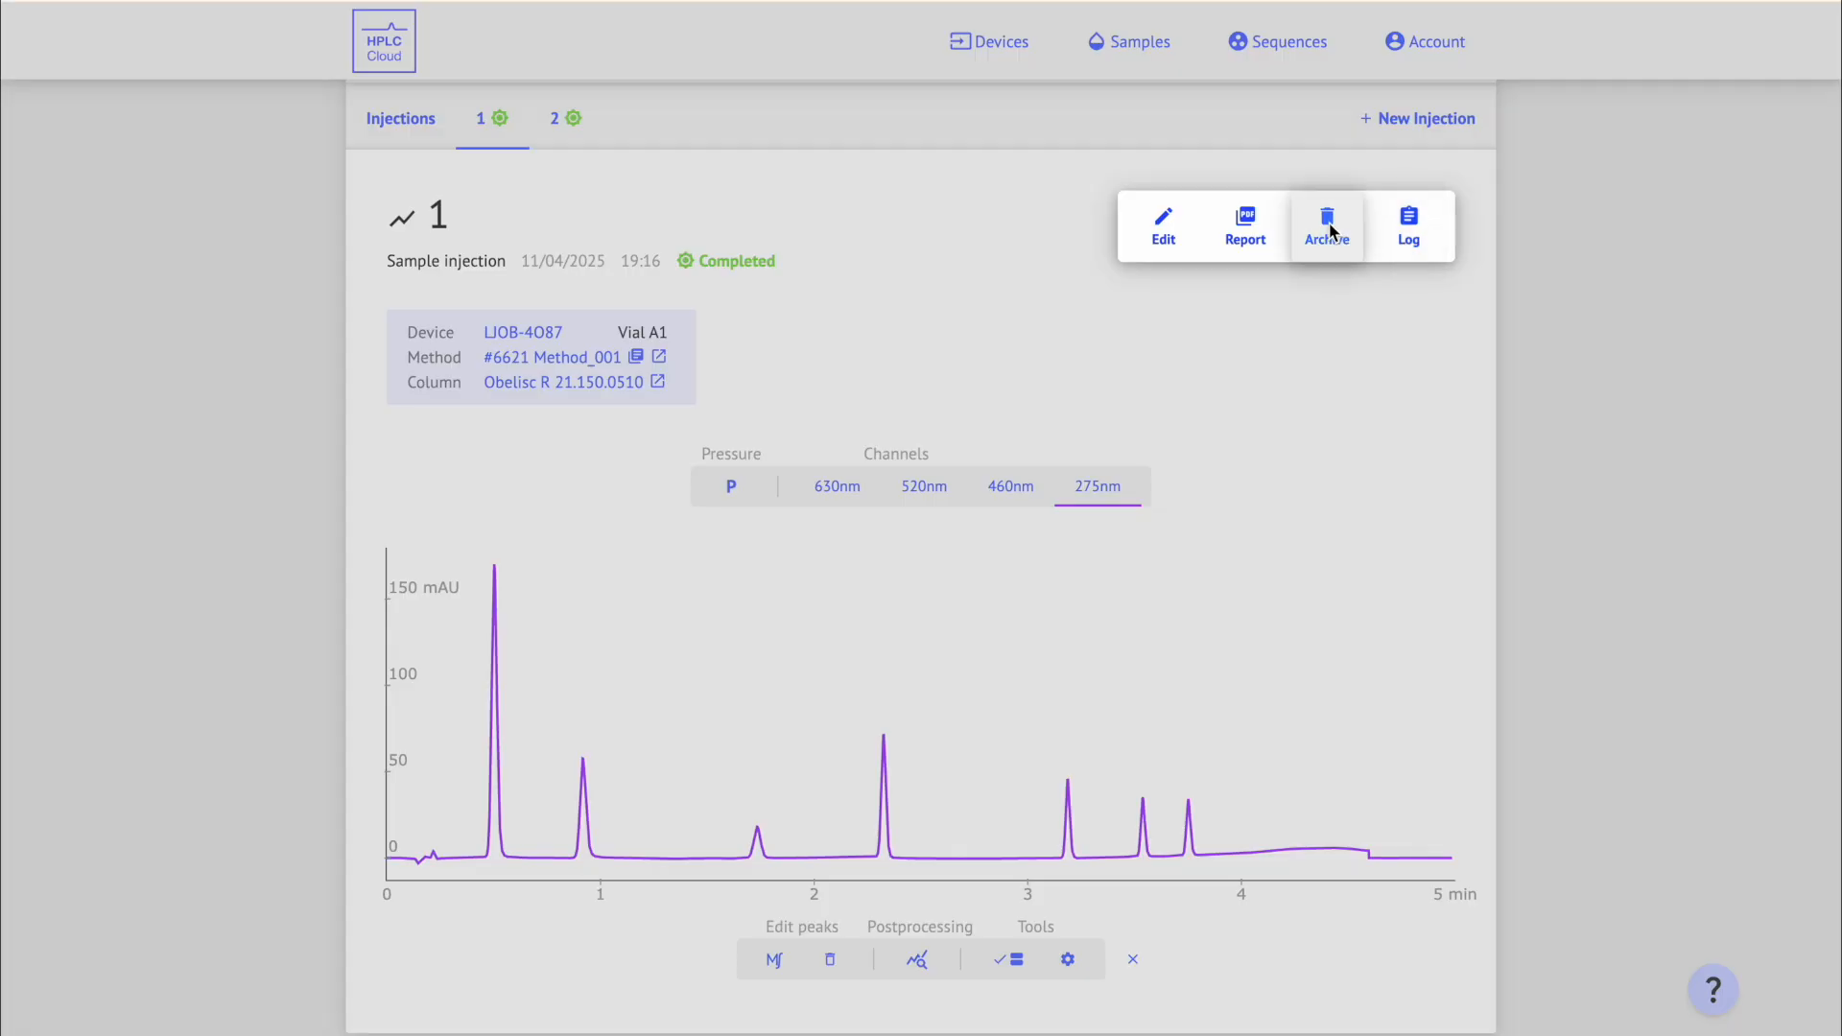
pyautogui.click(1194, 223)
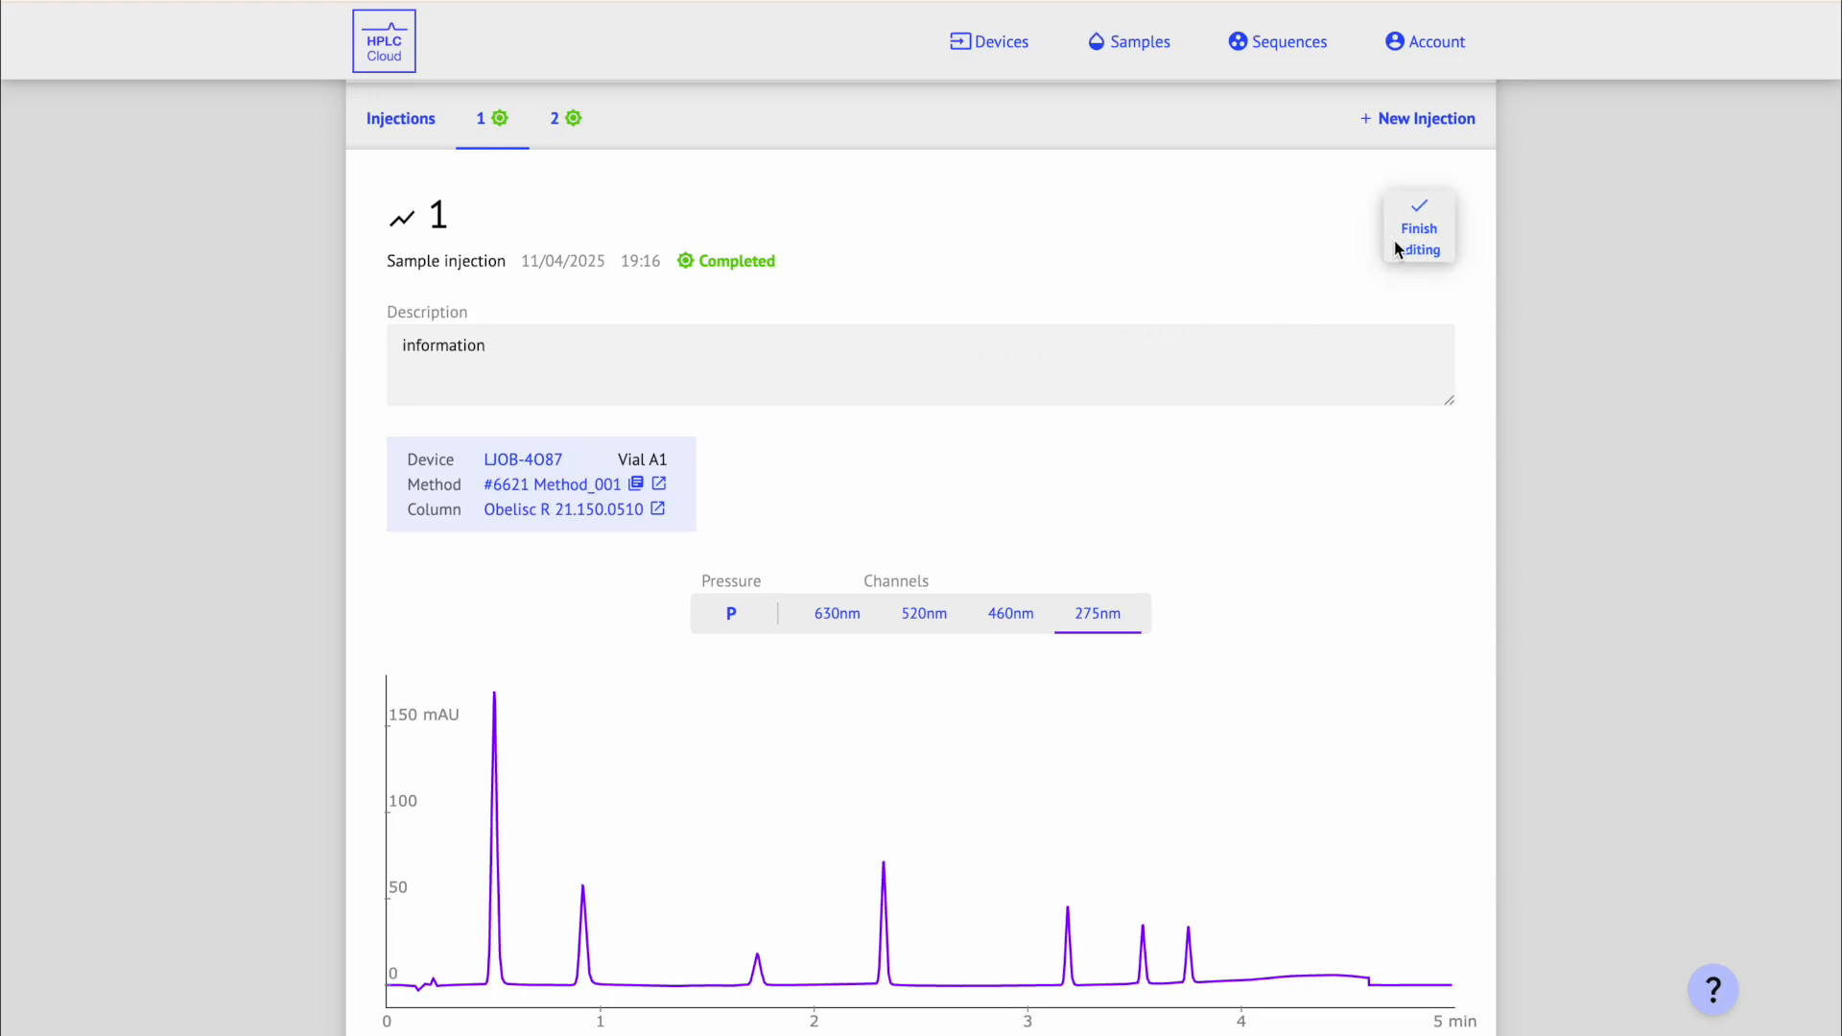
pyautogui.click(1439, 229)
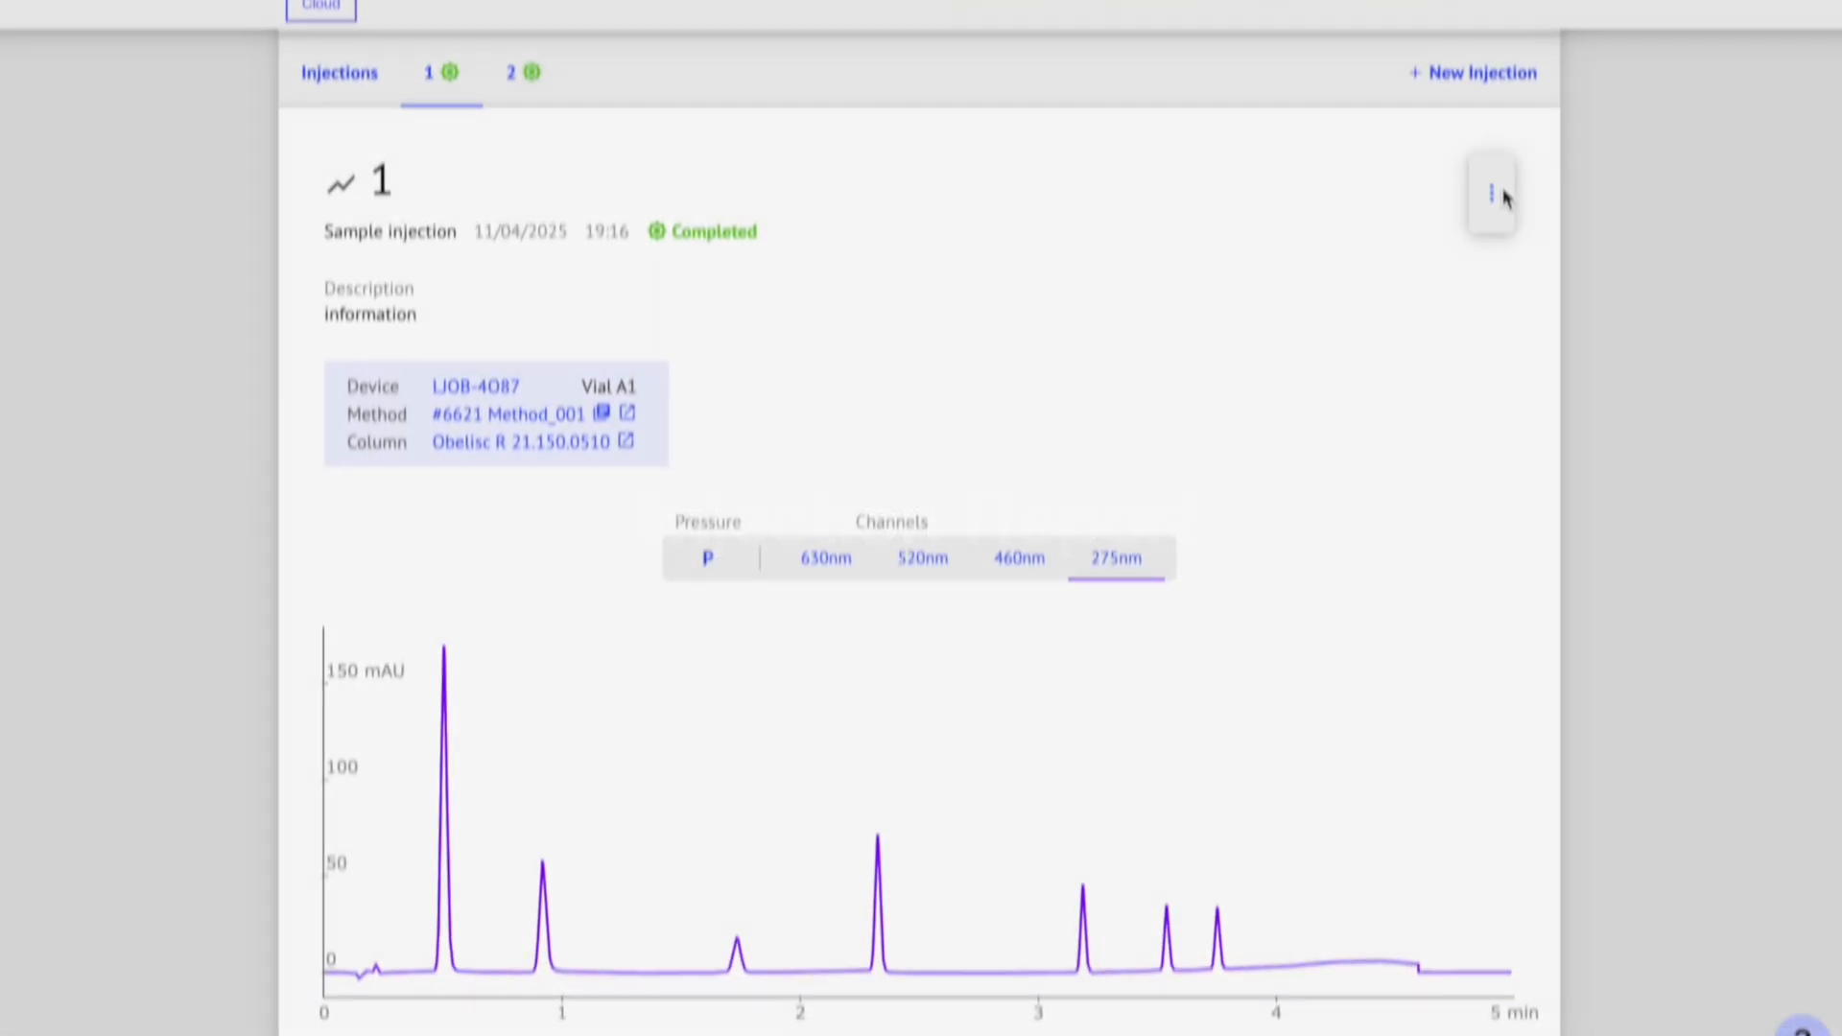
# Step: Download injection 1's report as a PDF using the Print all data report type
pyautogui.click(1499, 196)
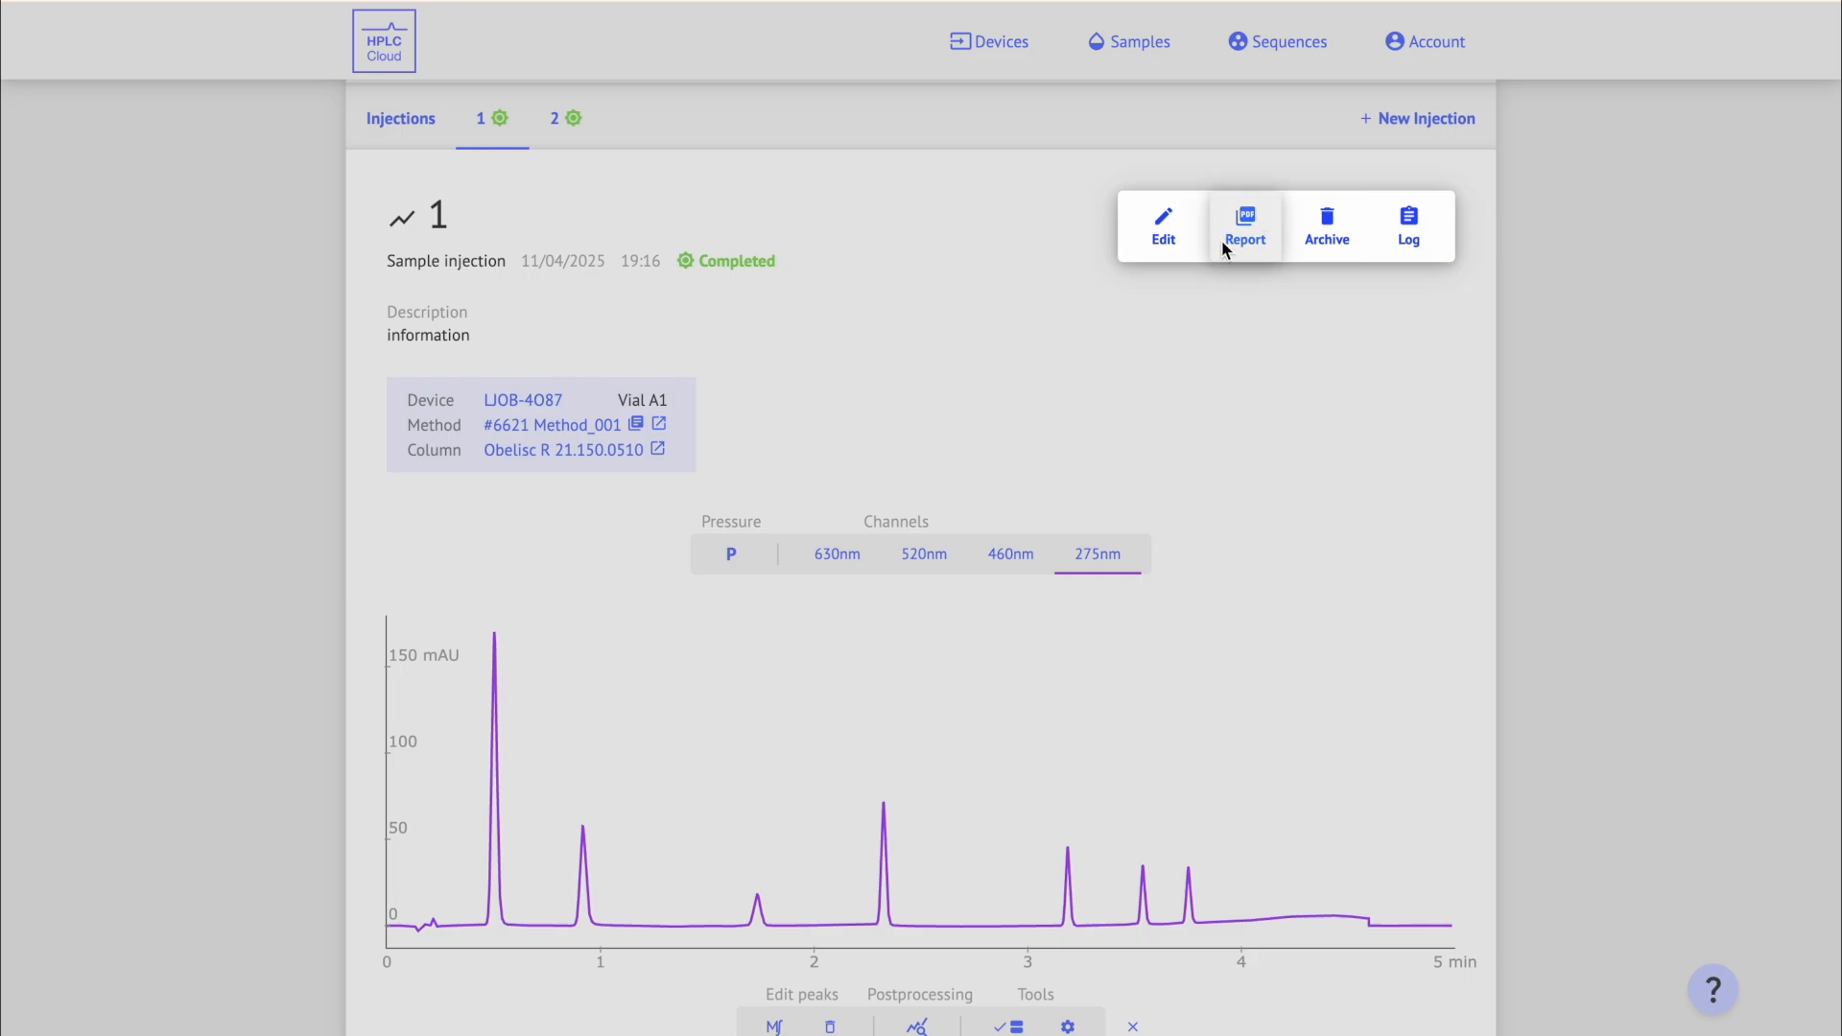
pyautogui.click(1269, 227)
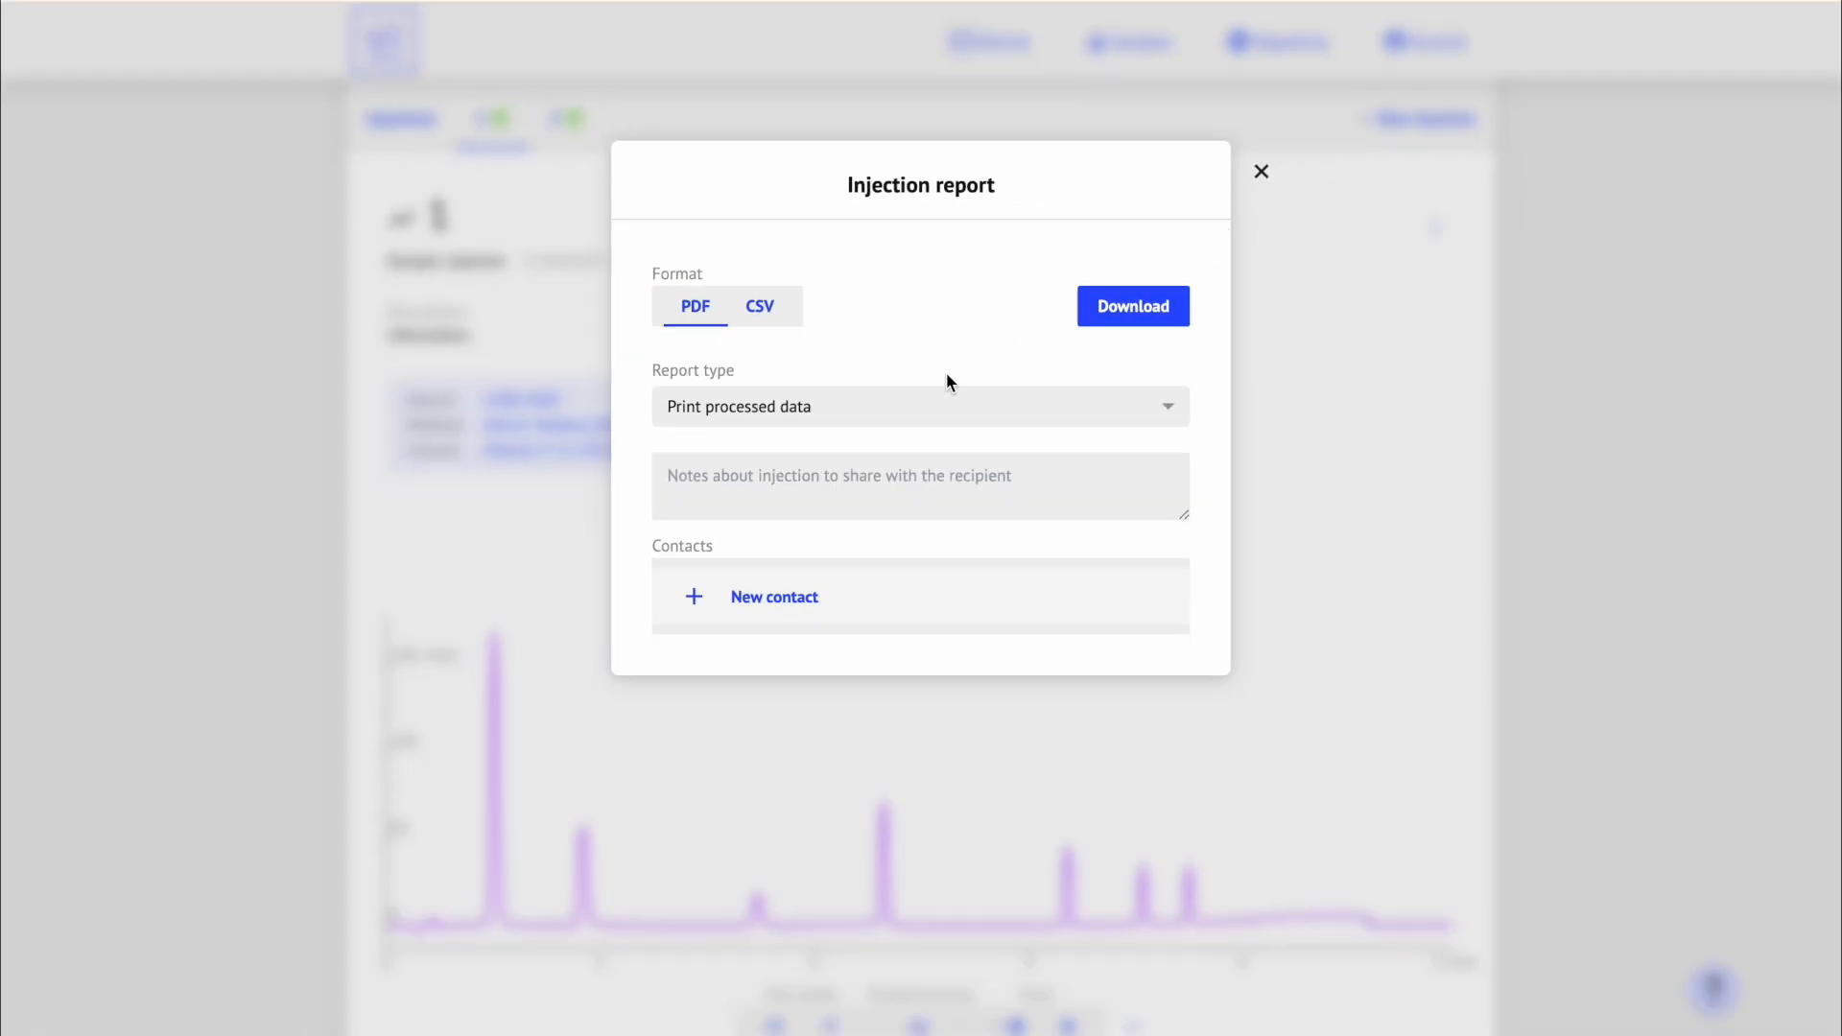
pyautogui.click(912, 401)
pyautogui.click(890, 441)
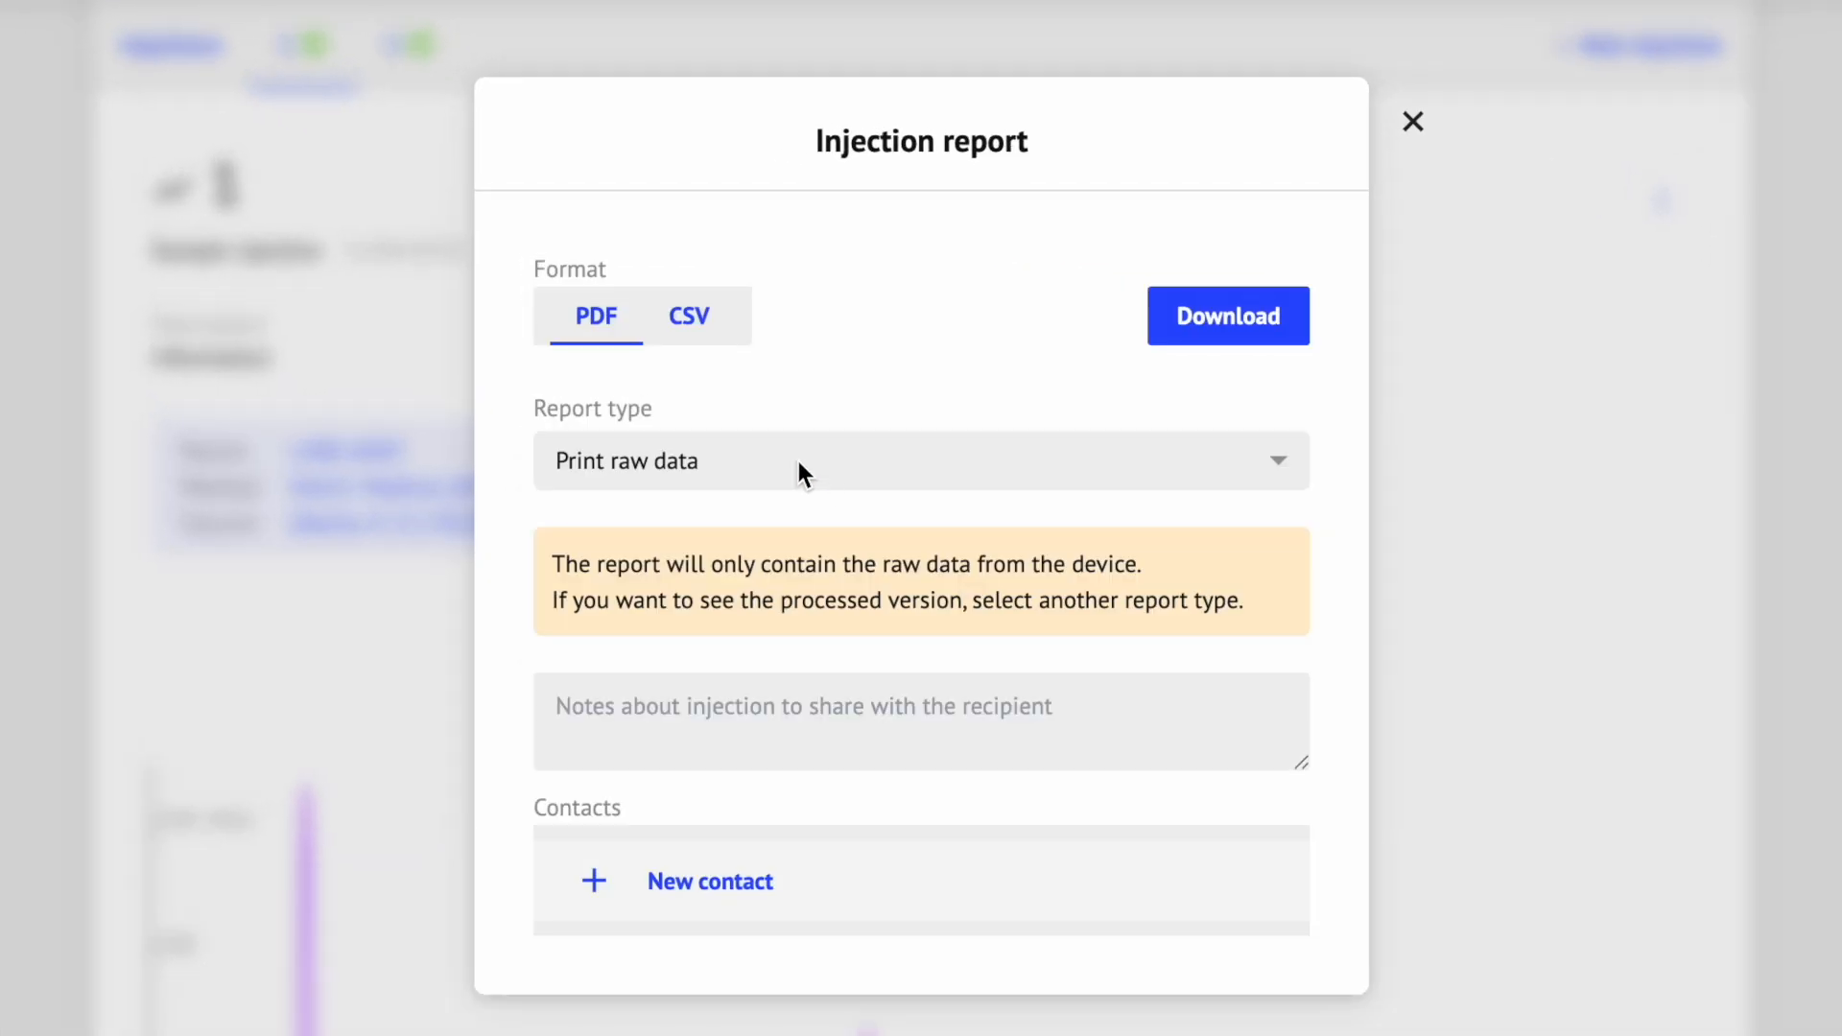
pyautogui.click(800, 468)
pyautogui.click(792, 566)
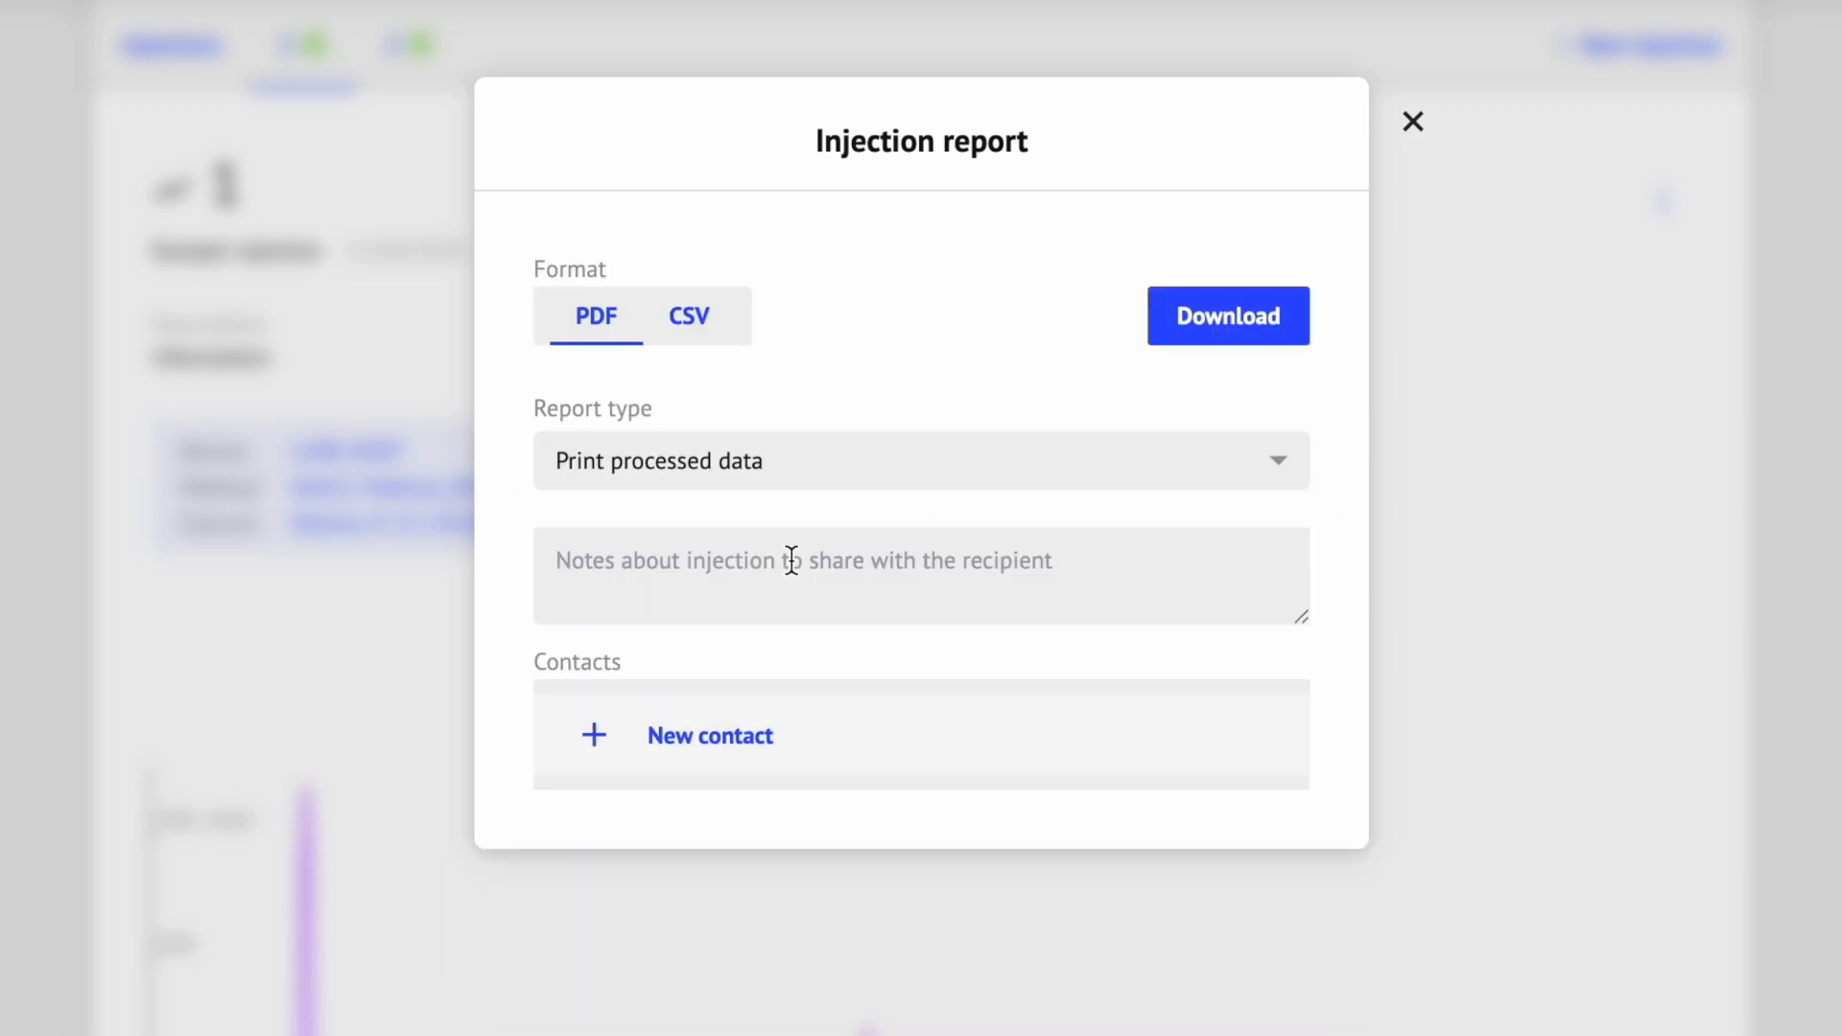
pyautogui.click(784, 468)
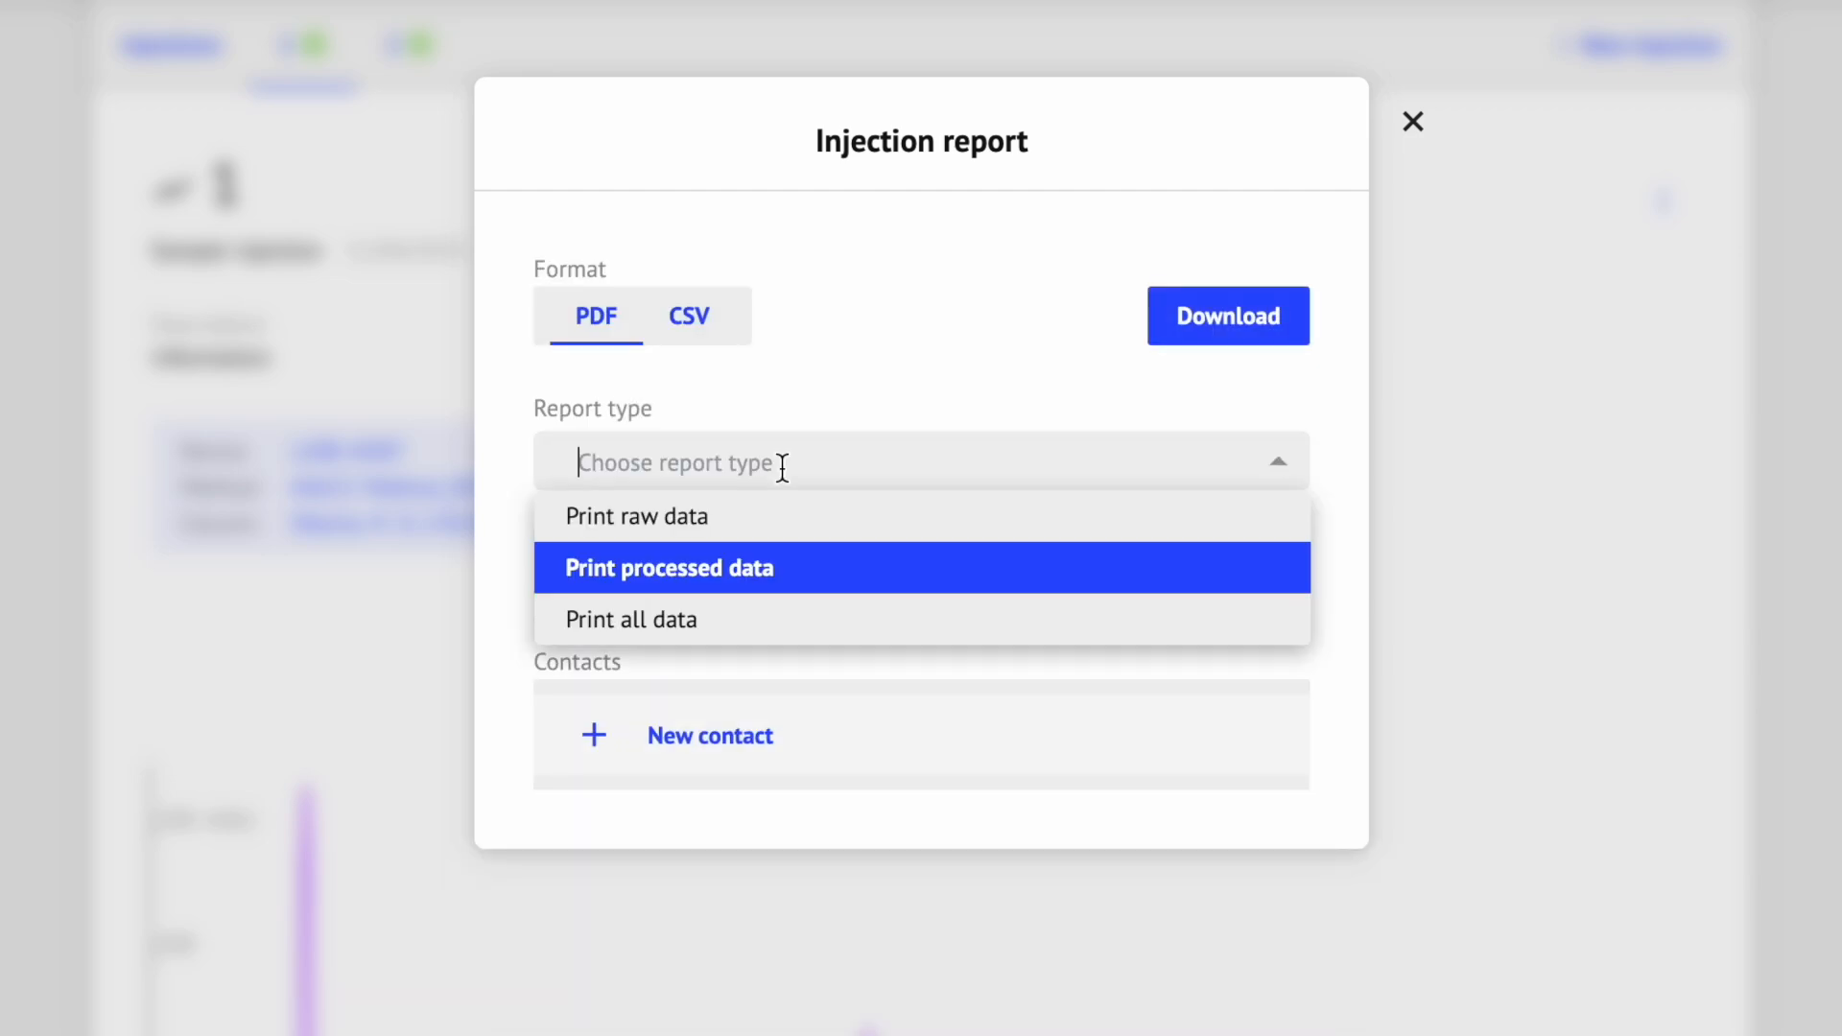
pyautogui.click(745, 618)
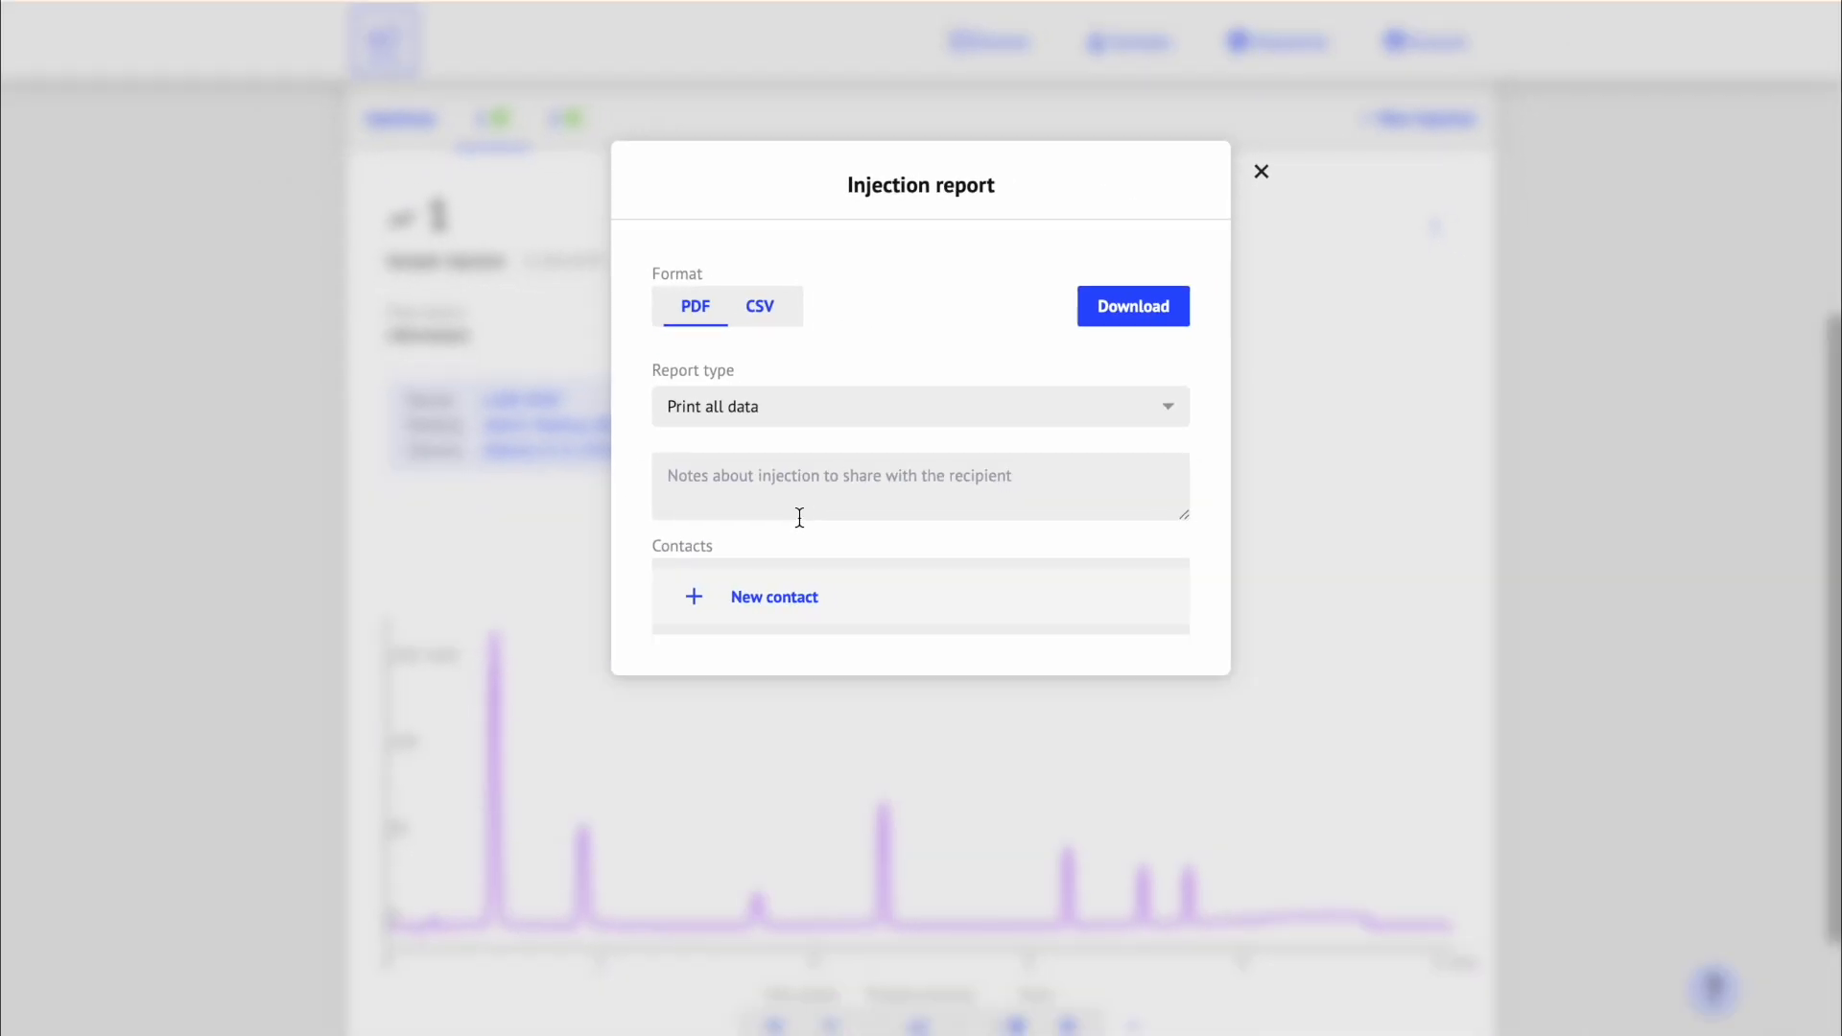
pyautogui.click(1172, 311)
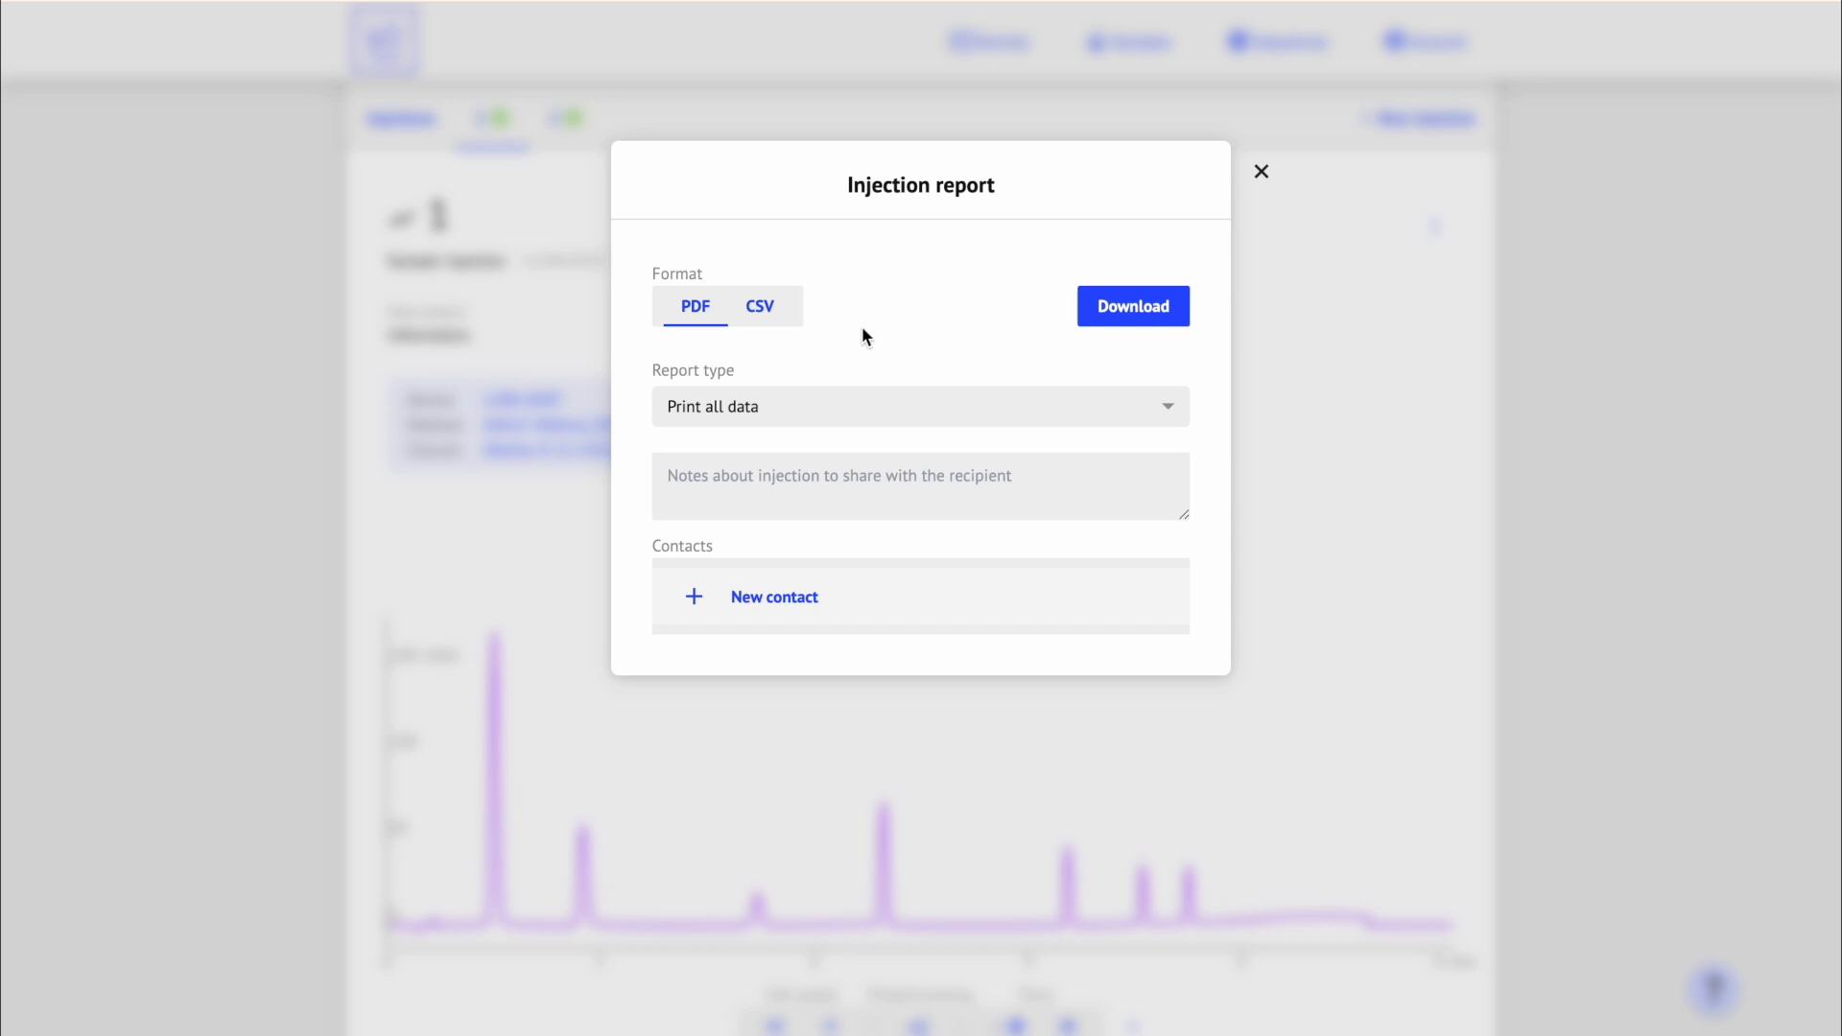
# Step: Download the same report again in CSV format
pyautogui.click(775, 302)
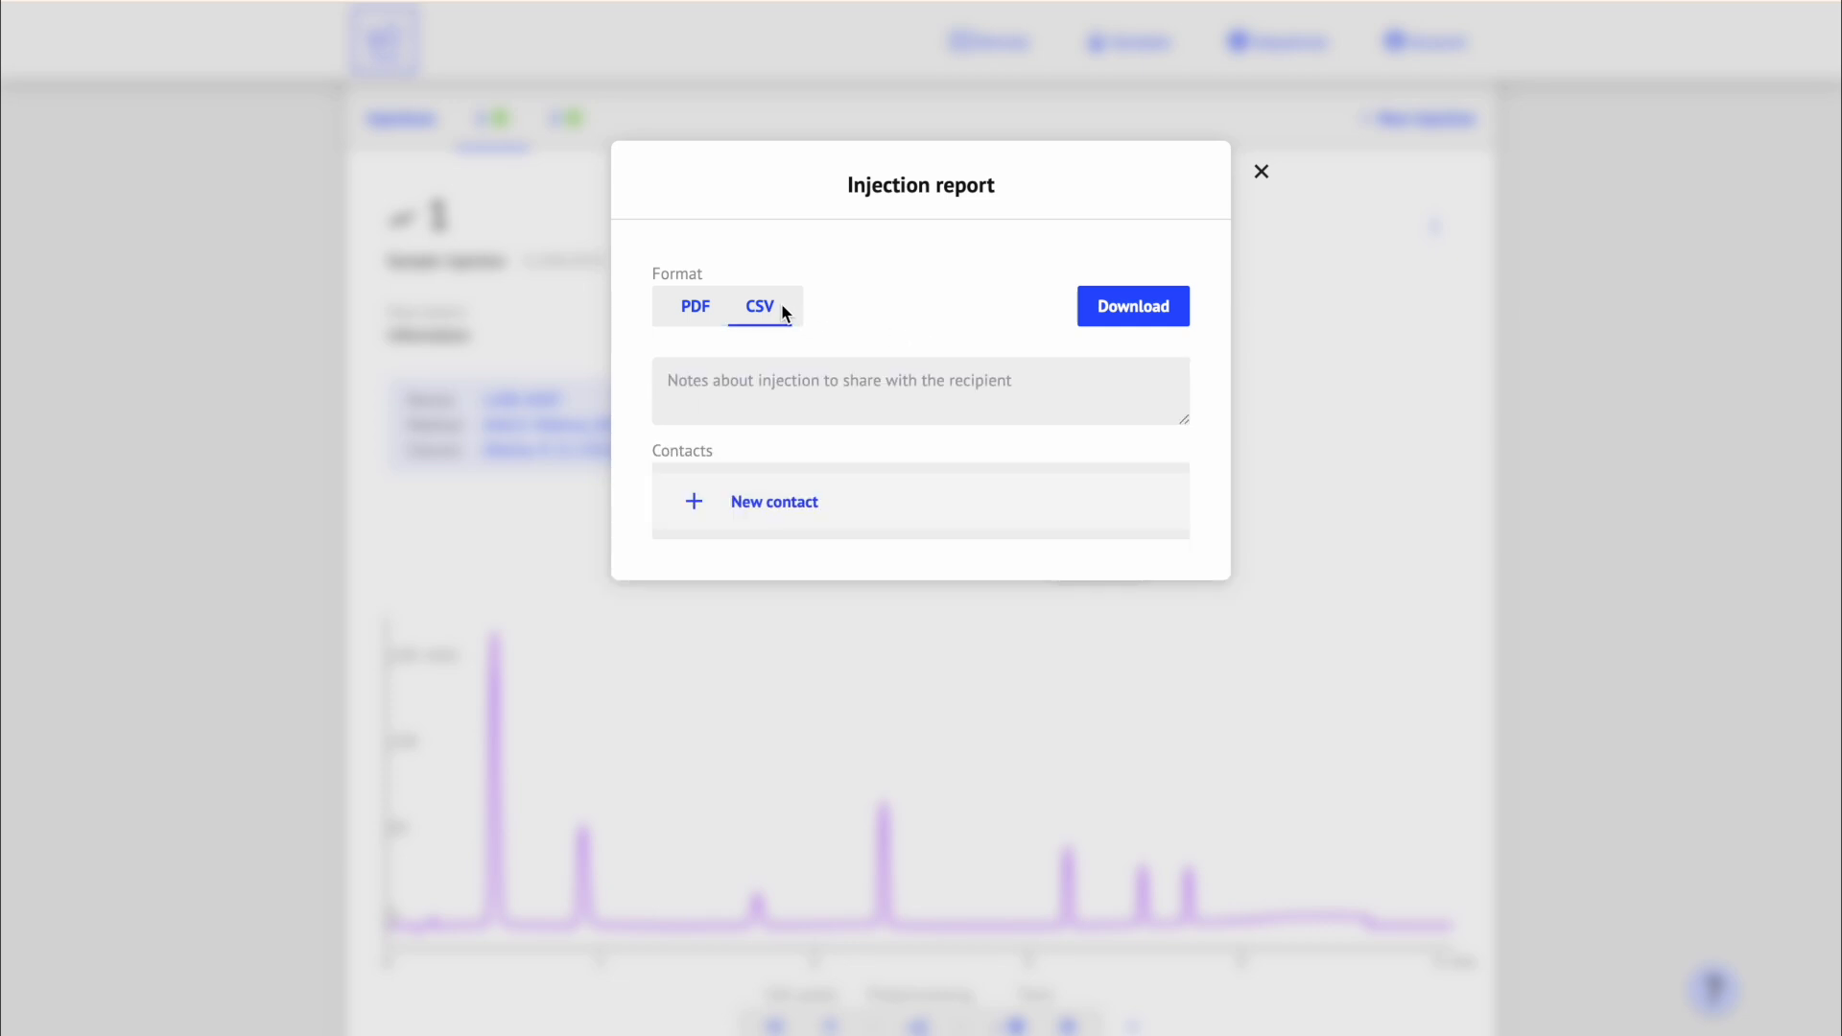
pyautogui.click(1182, 306)
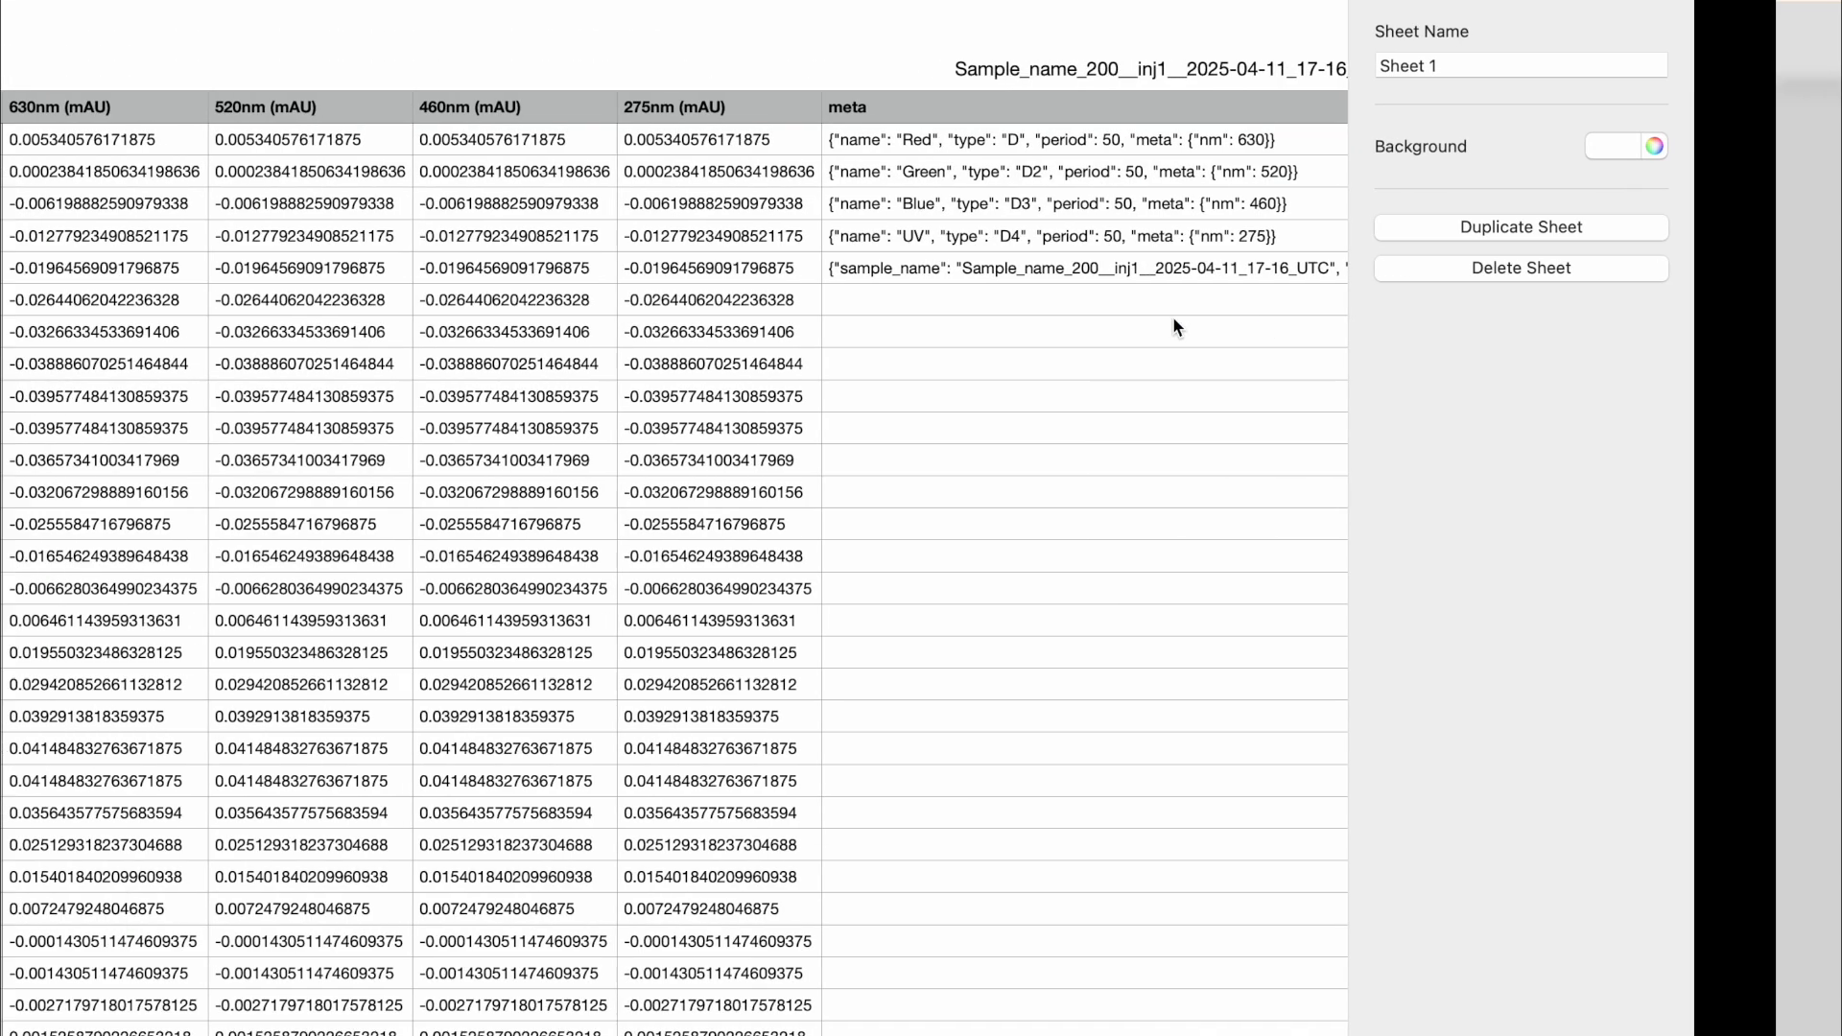
pyautogui.scroll(-5, 1173, 315)
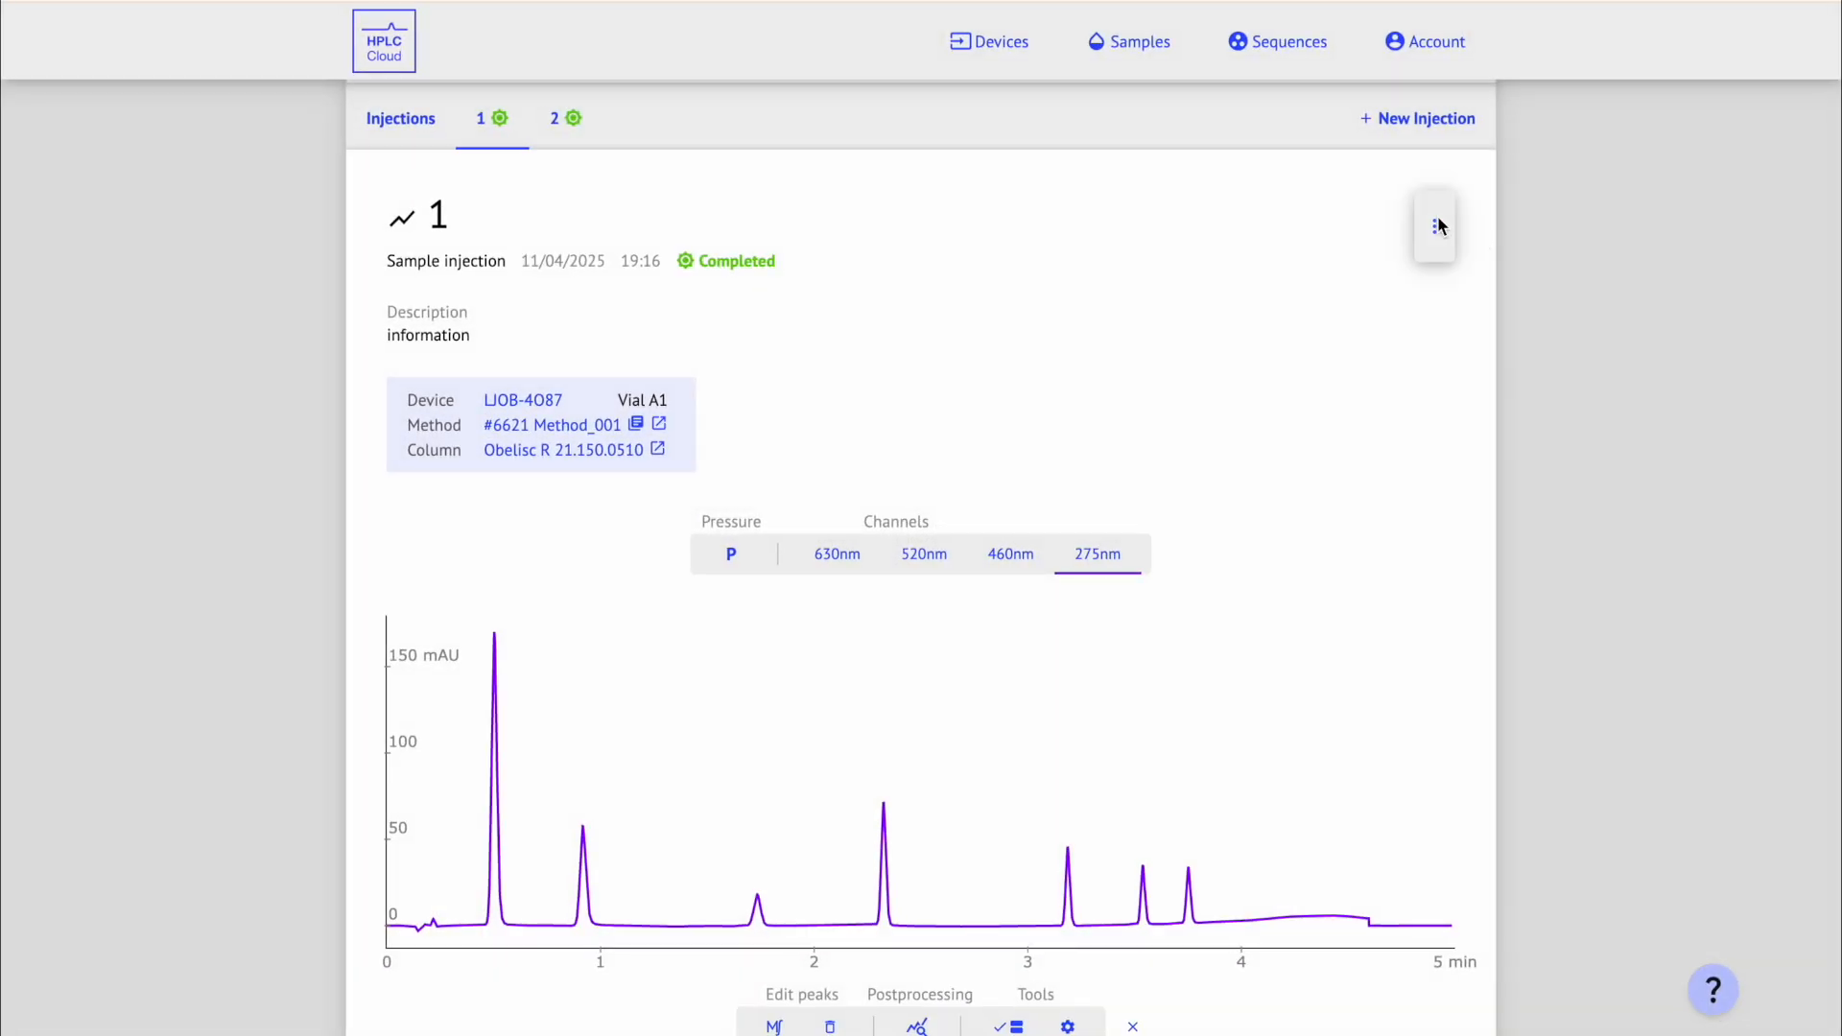
# Step: Archive injection 1 and view it under Sample_name_200's archived injections
pyautogui.click(1609, 127)
pyautogui.click(1355, 235)
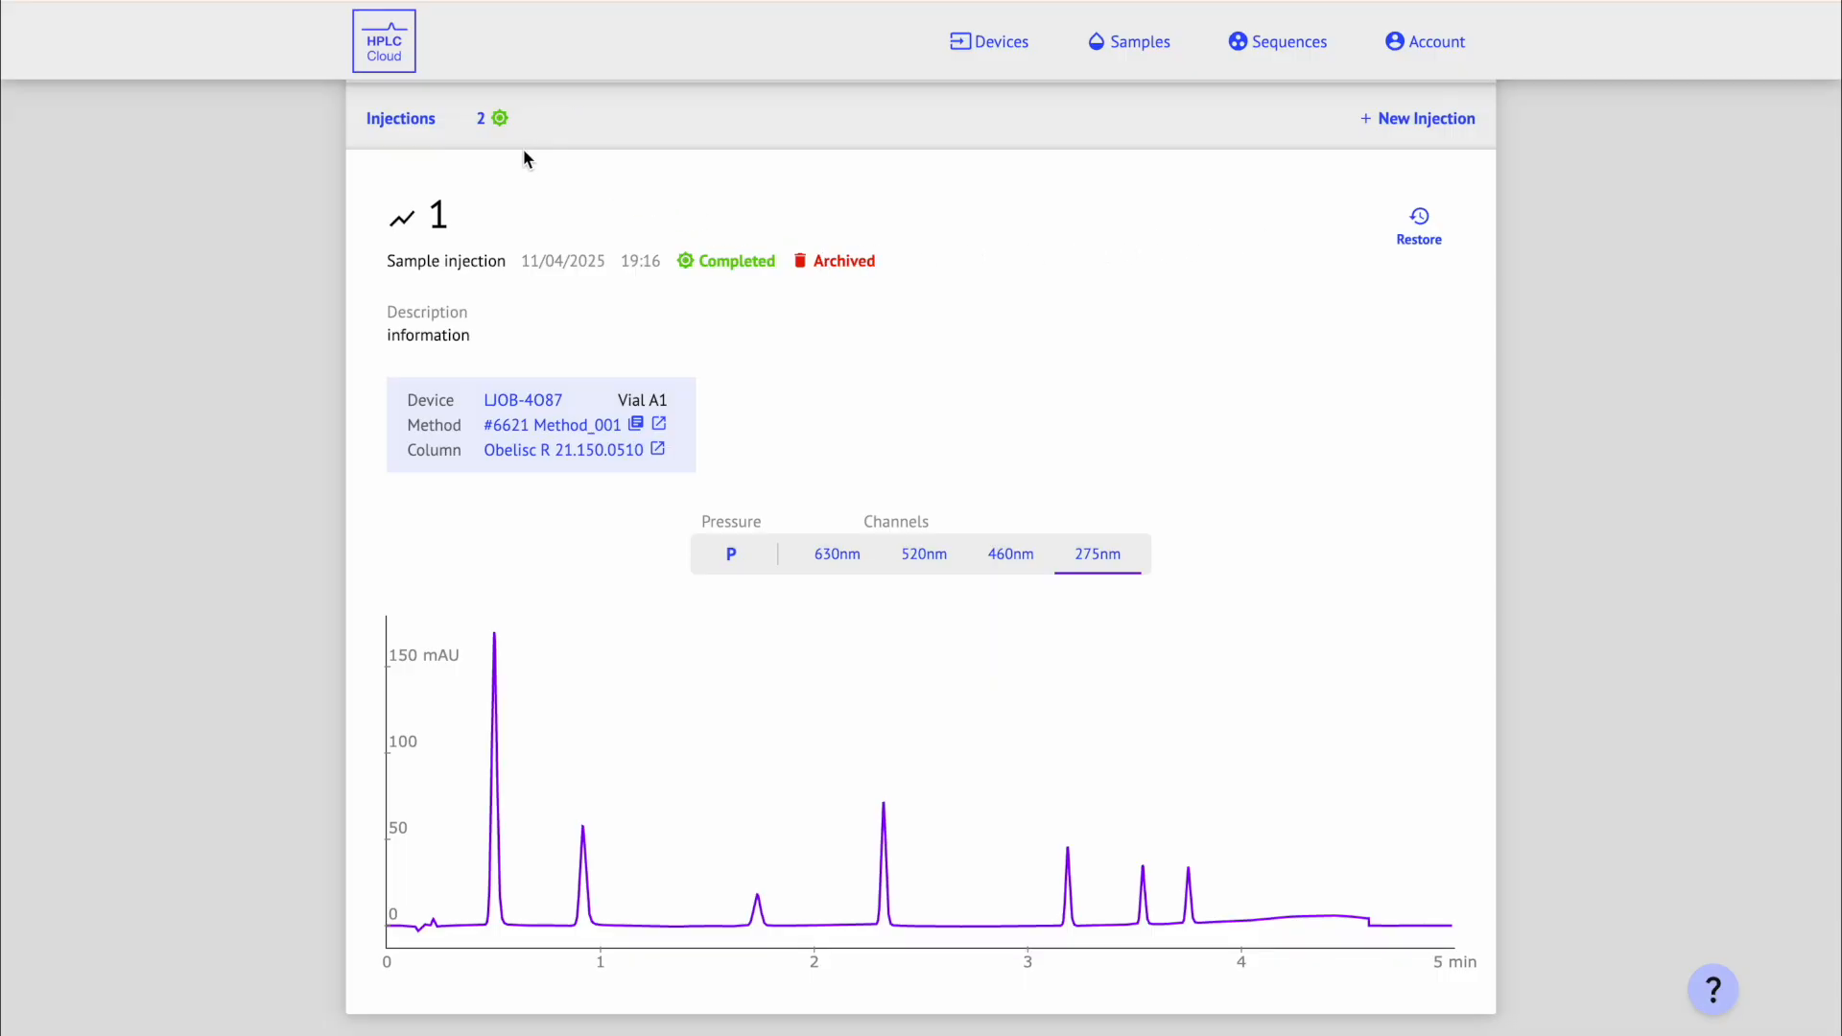
pyautogui.click(437, 119)
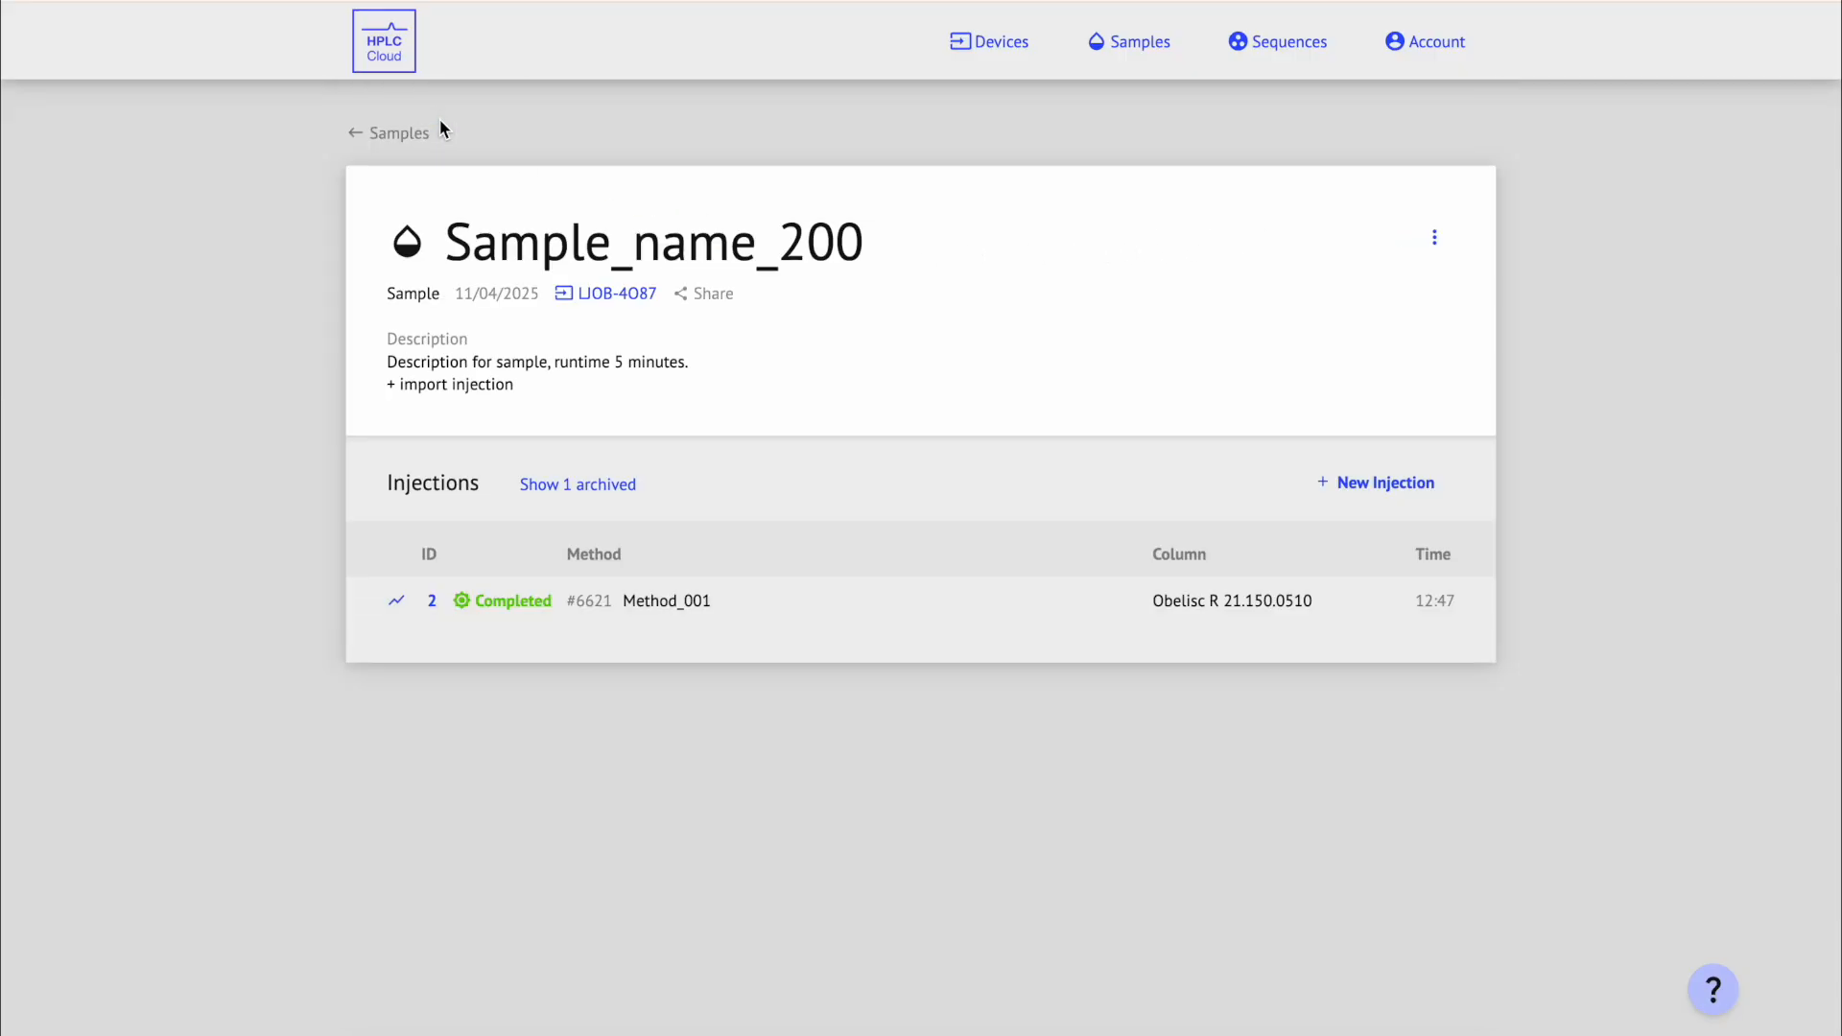
pyautogui.click(603, 492)
pyautogui.click(723, 612)
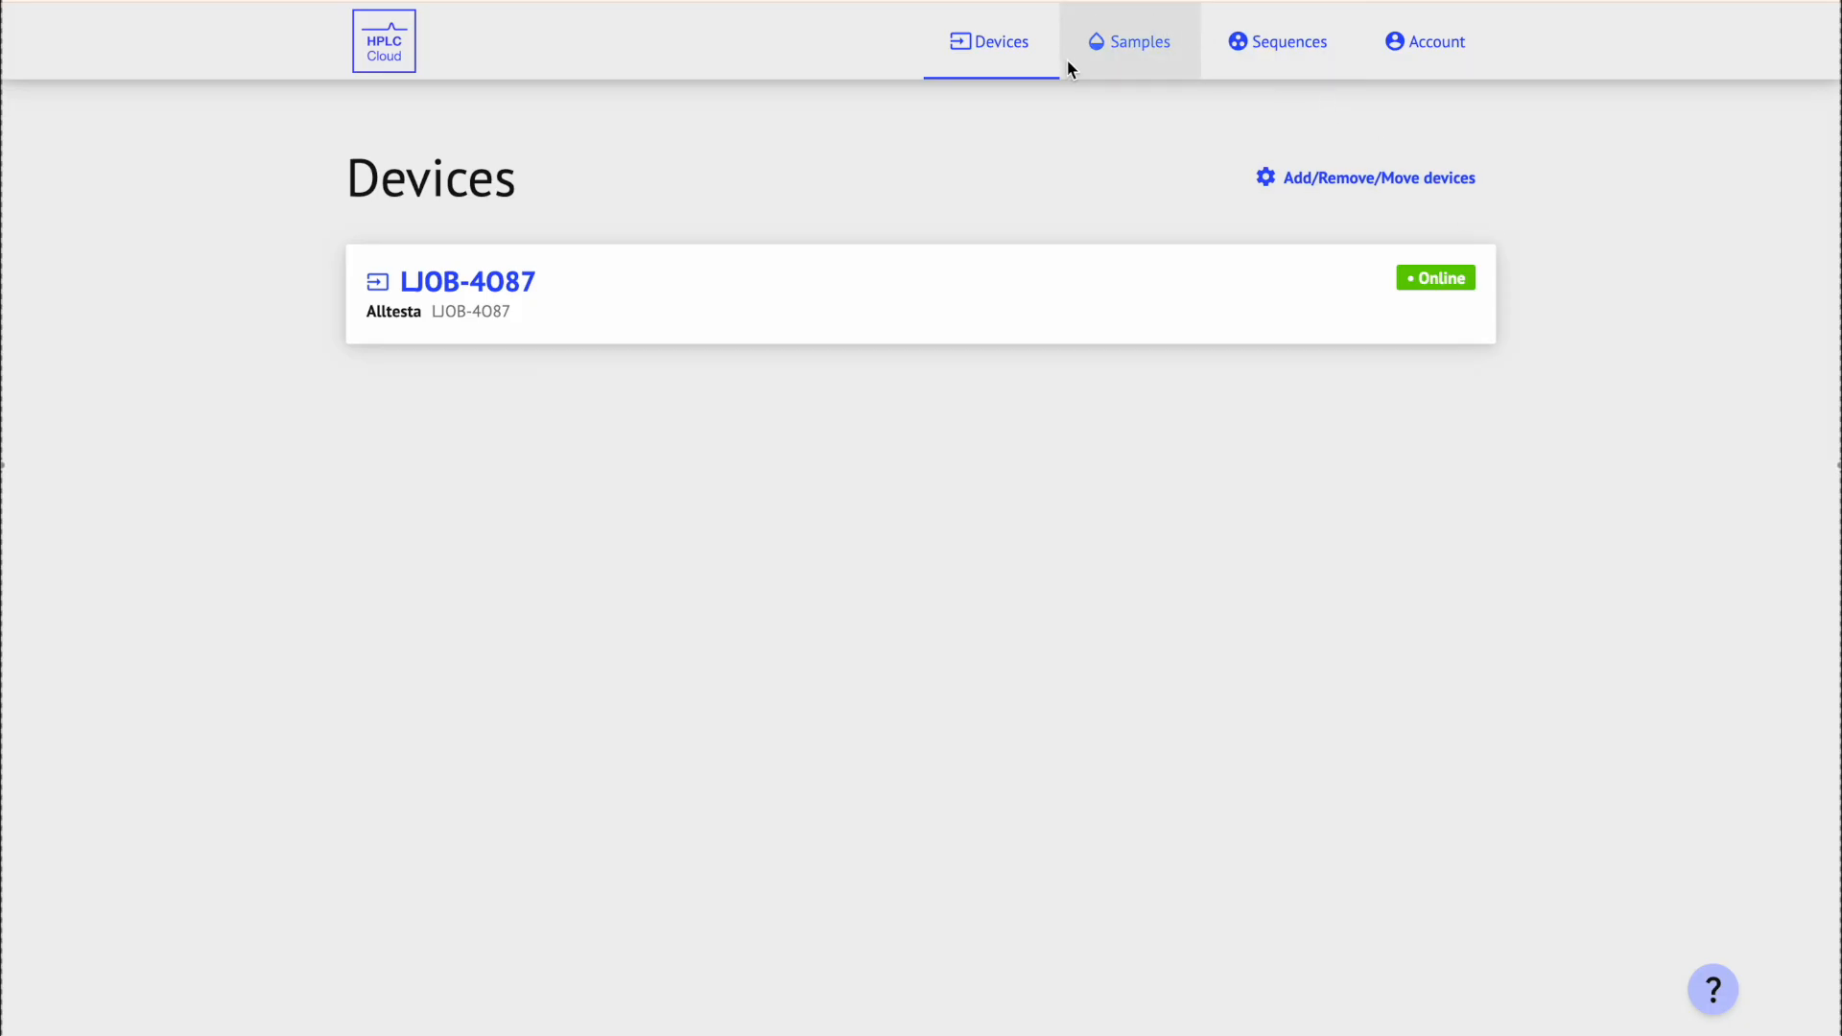
# Step: Start a new sample 'Sample_name_100' described 'Description for sample, runtime 5 minutes.'
pyautogui.click(1188, 57)
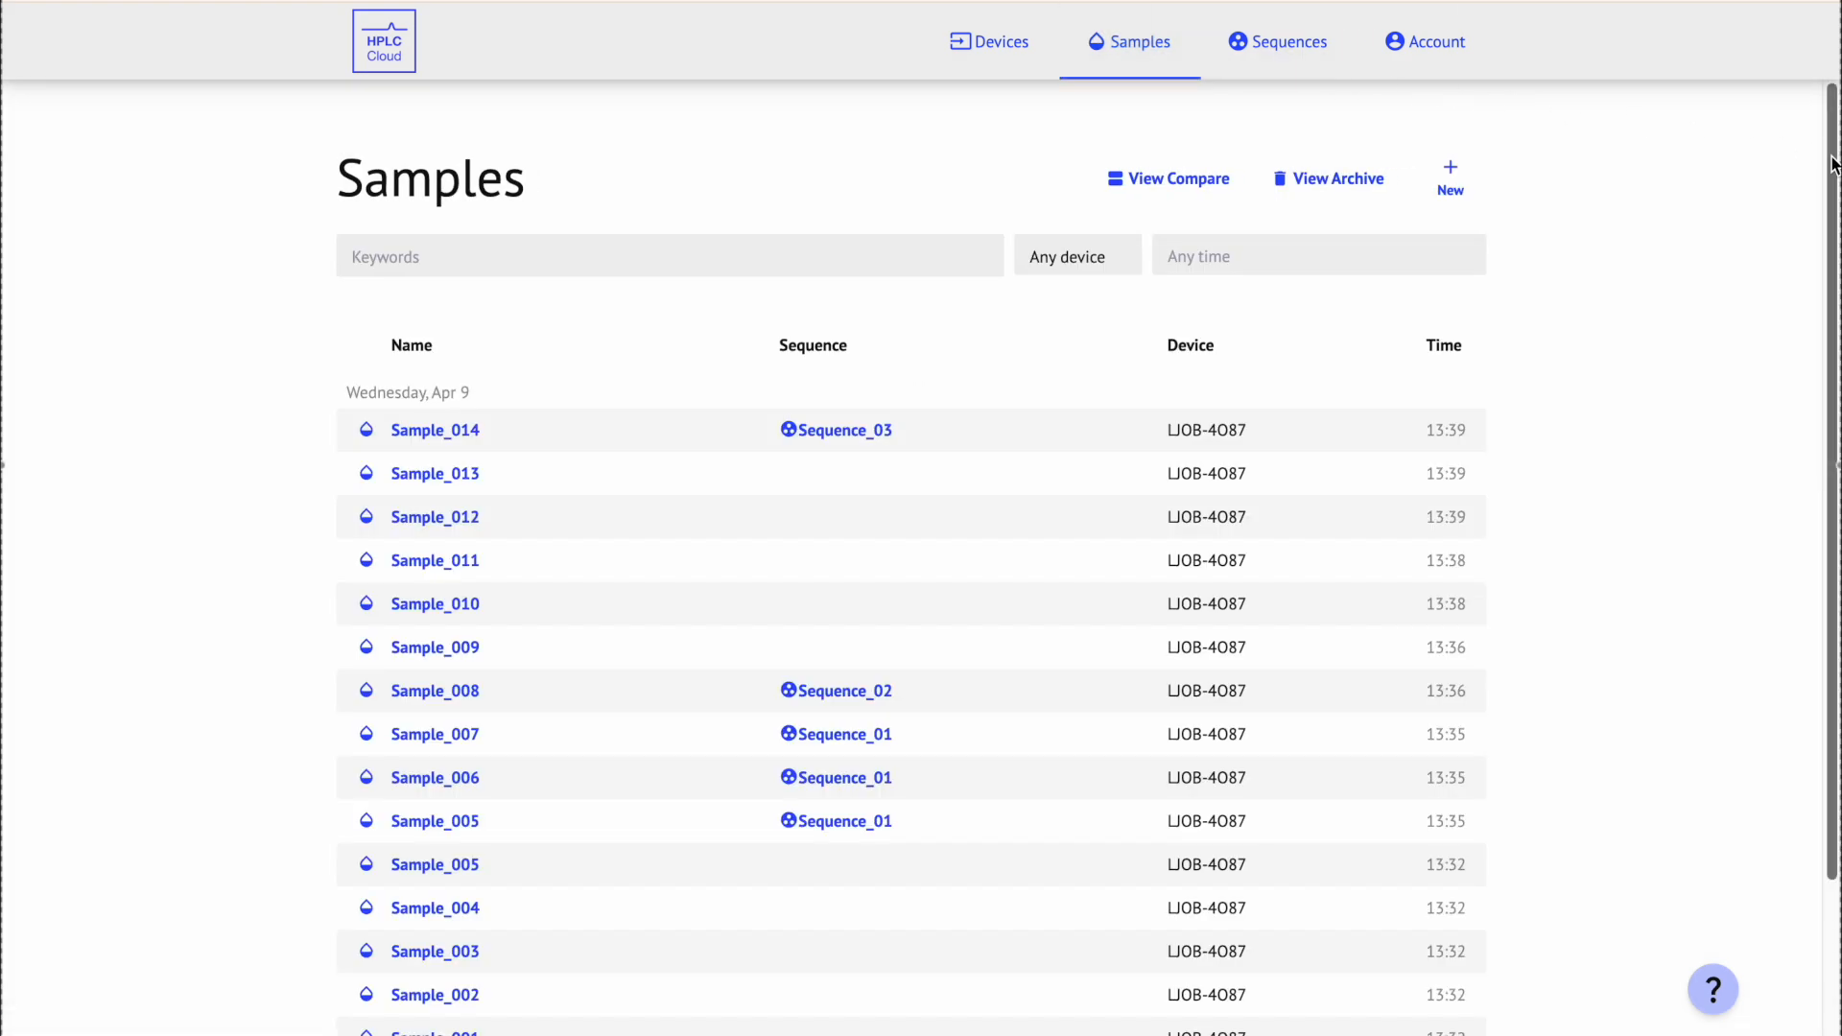
pyautogui.scroll(-1, 1832, 213)
pyautogui.scroll(-2, 1832, 213)
pyautogui.scroll(4, 1832, 182)
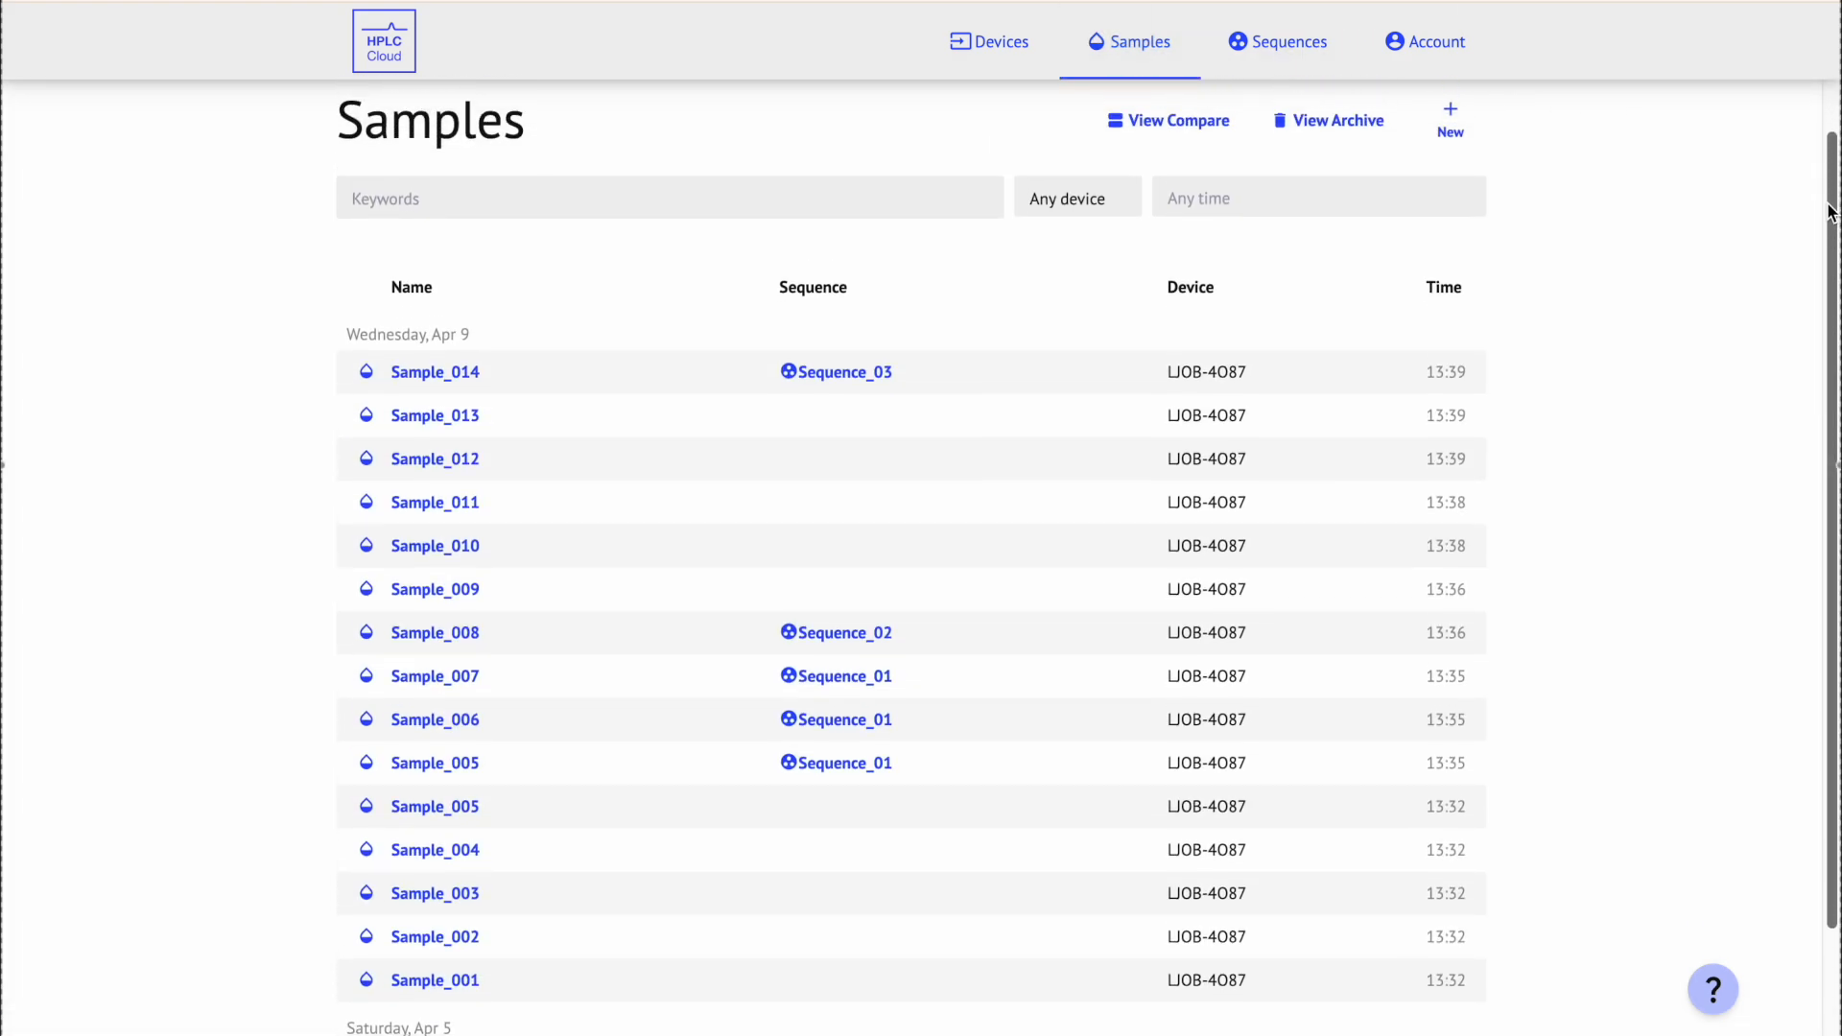
pyautogui.click(1448, 183)
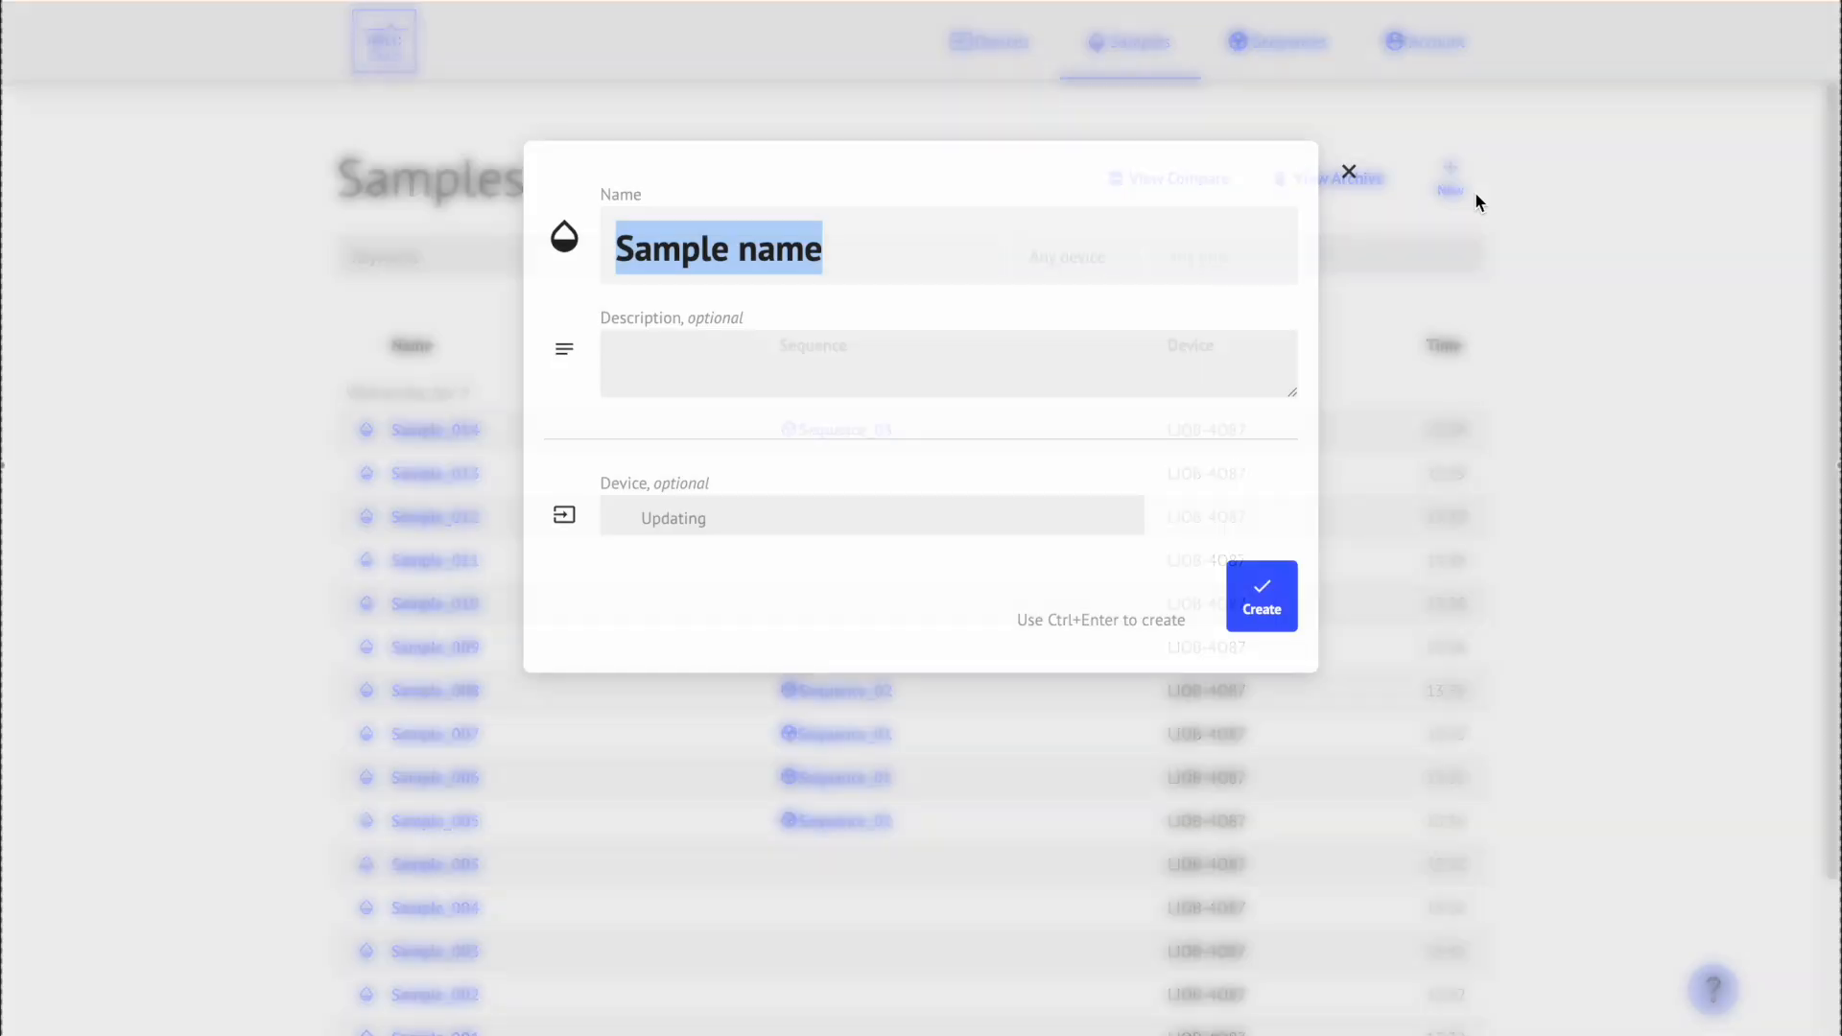
pyautogui.write('Sample_name_100')
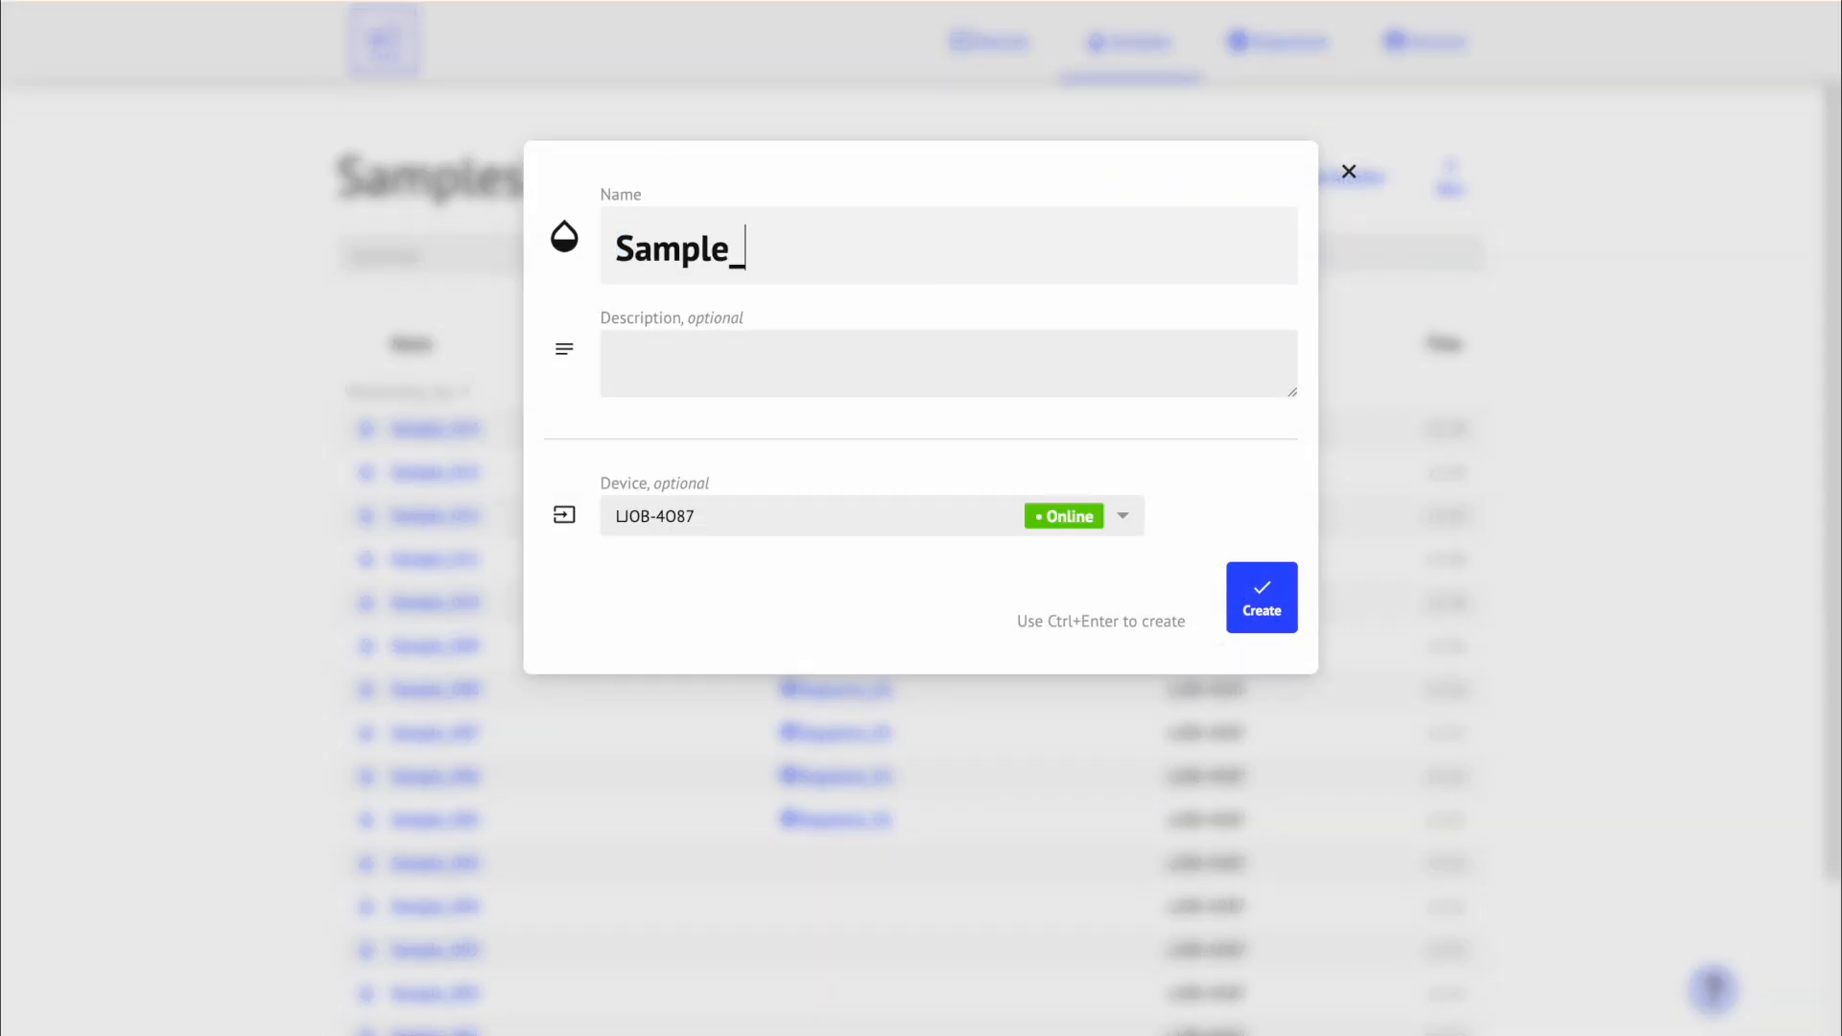
pyautogui.click(683, 357)
pyautogui.write('Description for sample, runtime 5 minutes.')
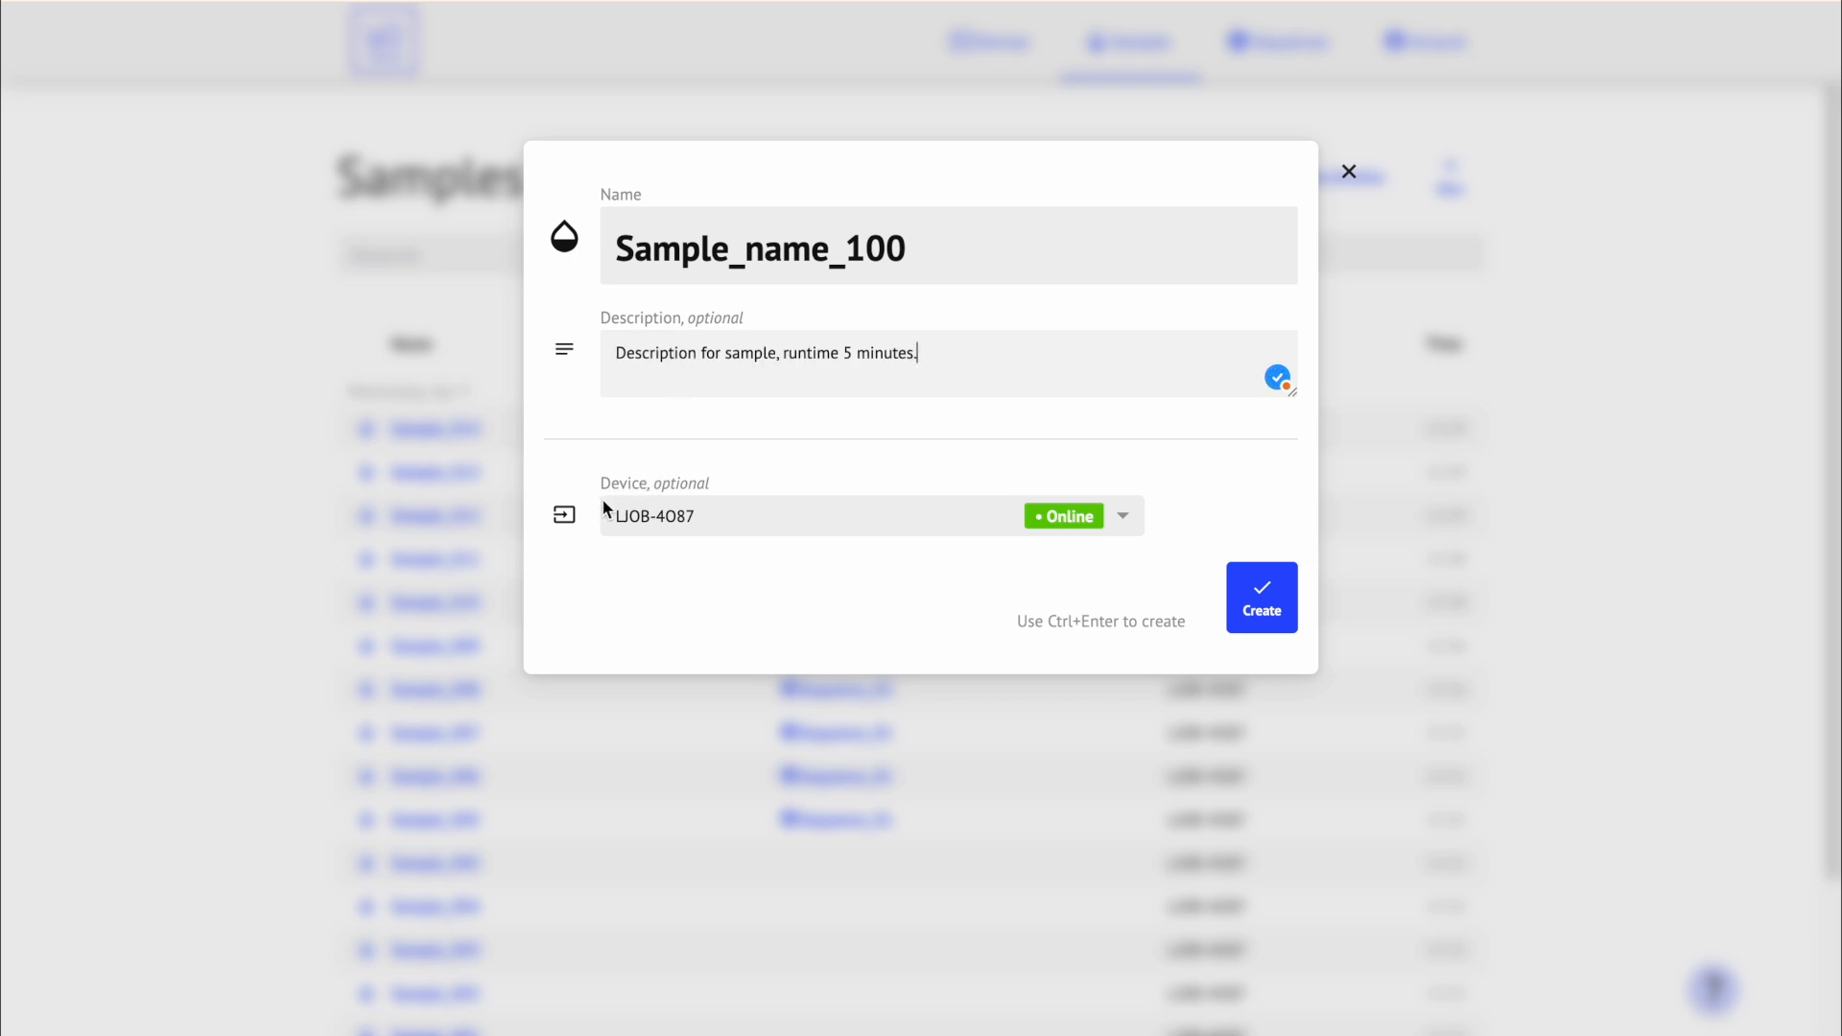
# Step: Assign device LJOB-4087 to the sample, create it and finish editing
pyautogui.click(714, 523)
pyautogui.click(714, 554)
pyautogui.click(1293, 614)
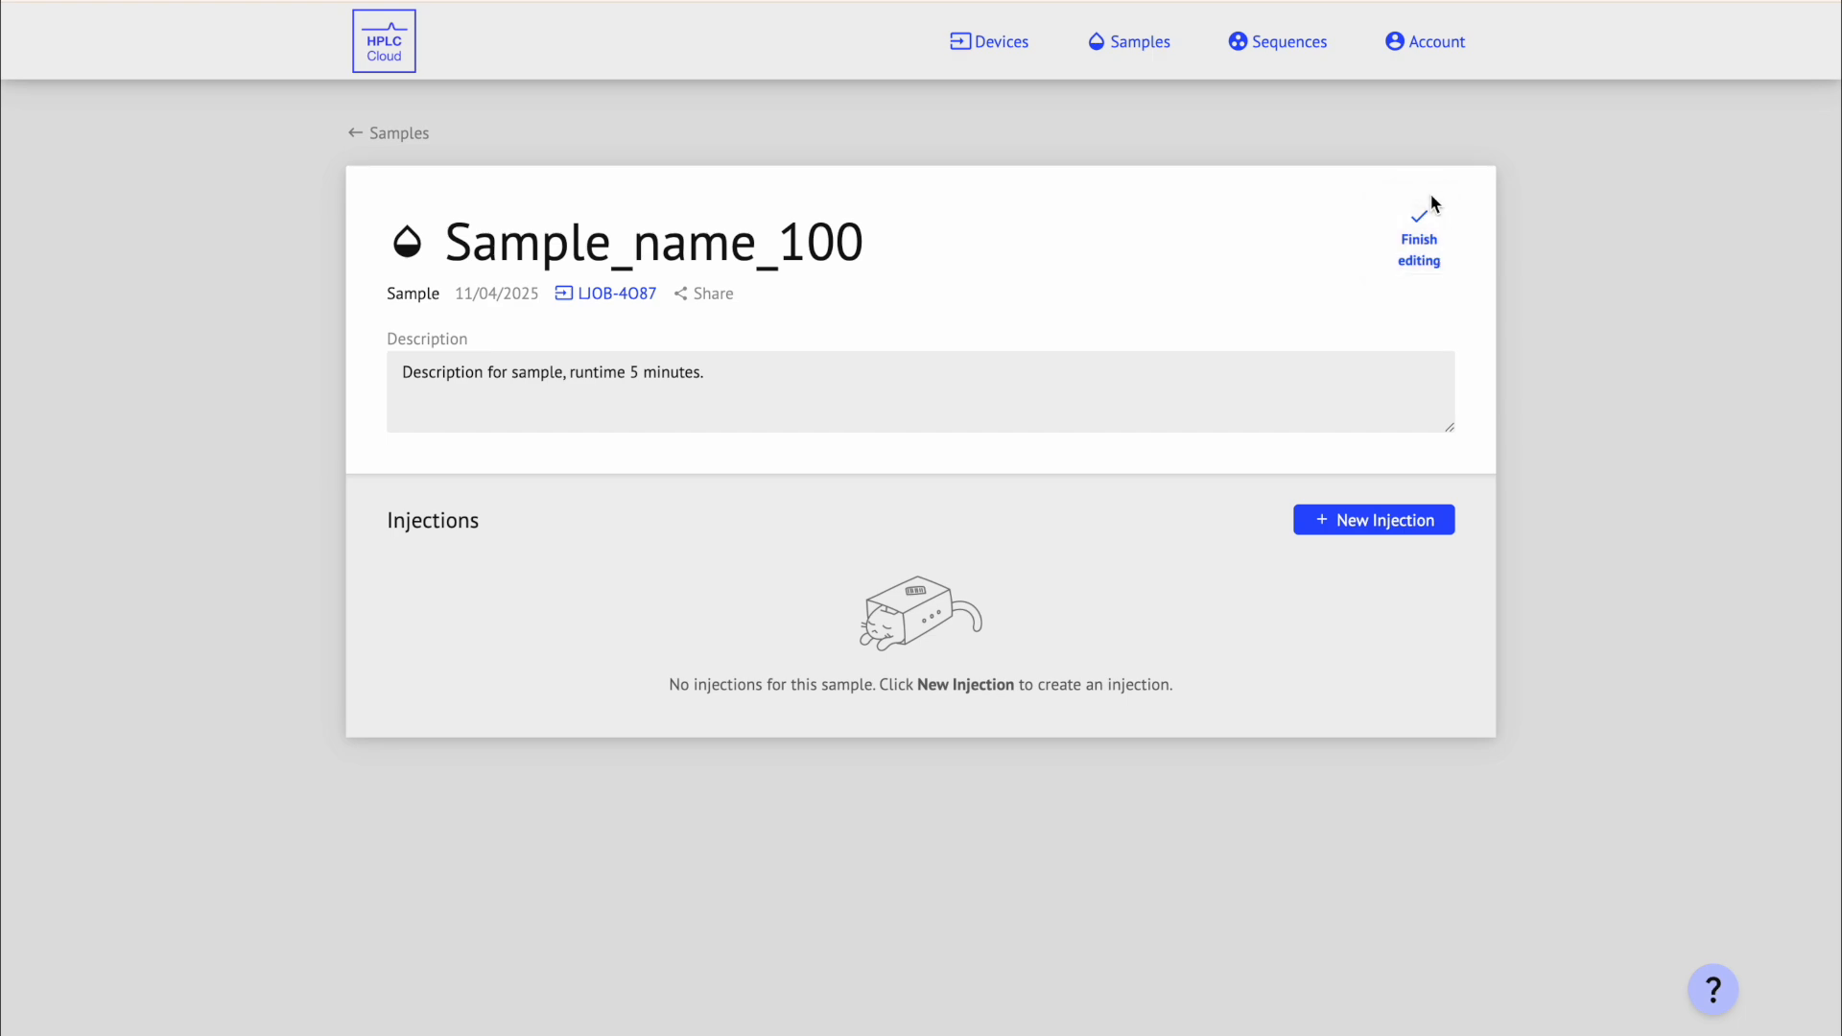
pyautogui.click(1445, 240)
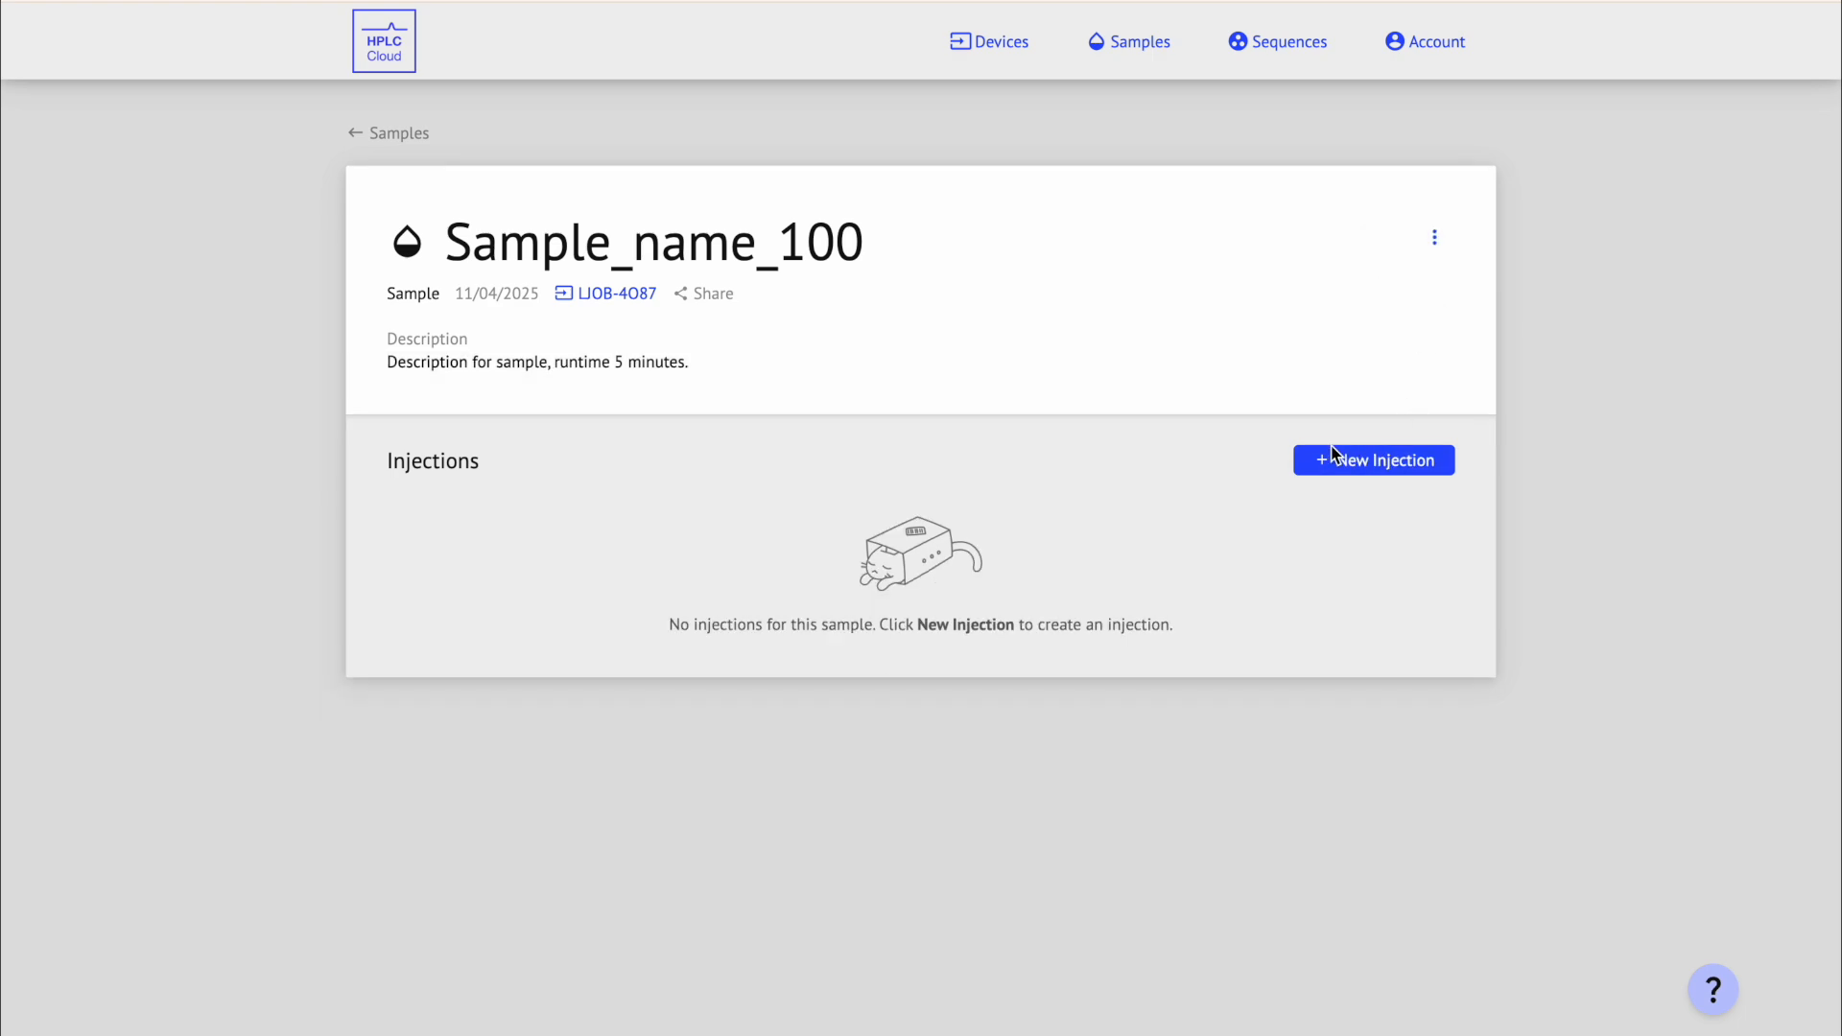
# Step: Run an injection of Sample_name_100 from vial A1 using Method_001 on the Obelisc R column
pyautogui.click(1442, 462)
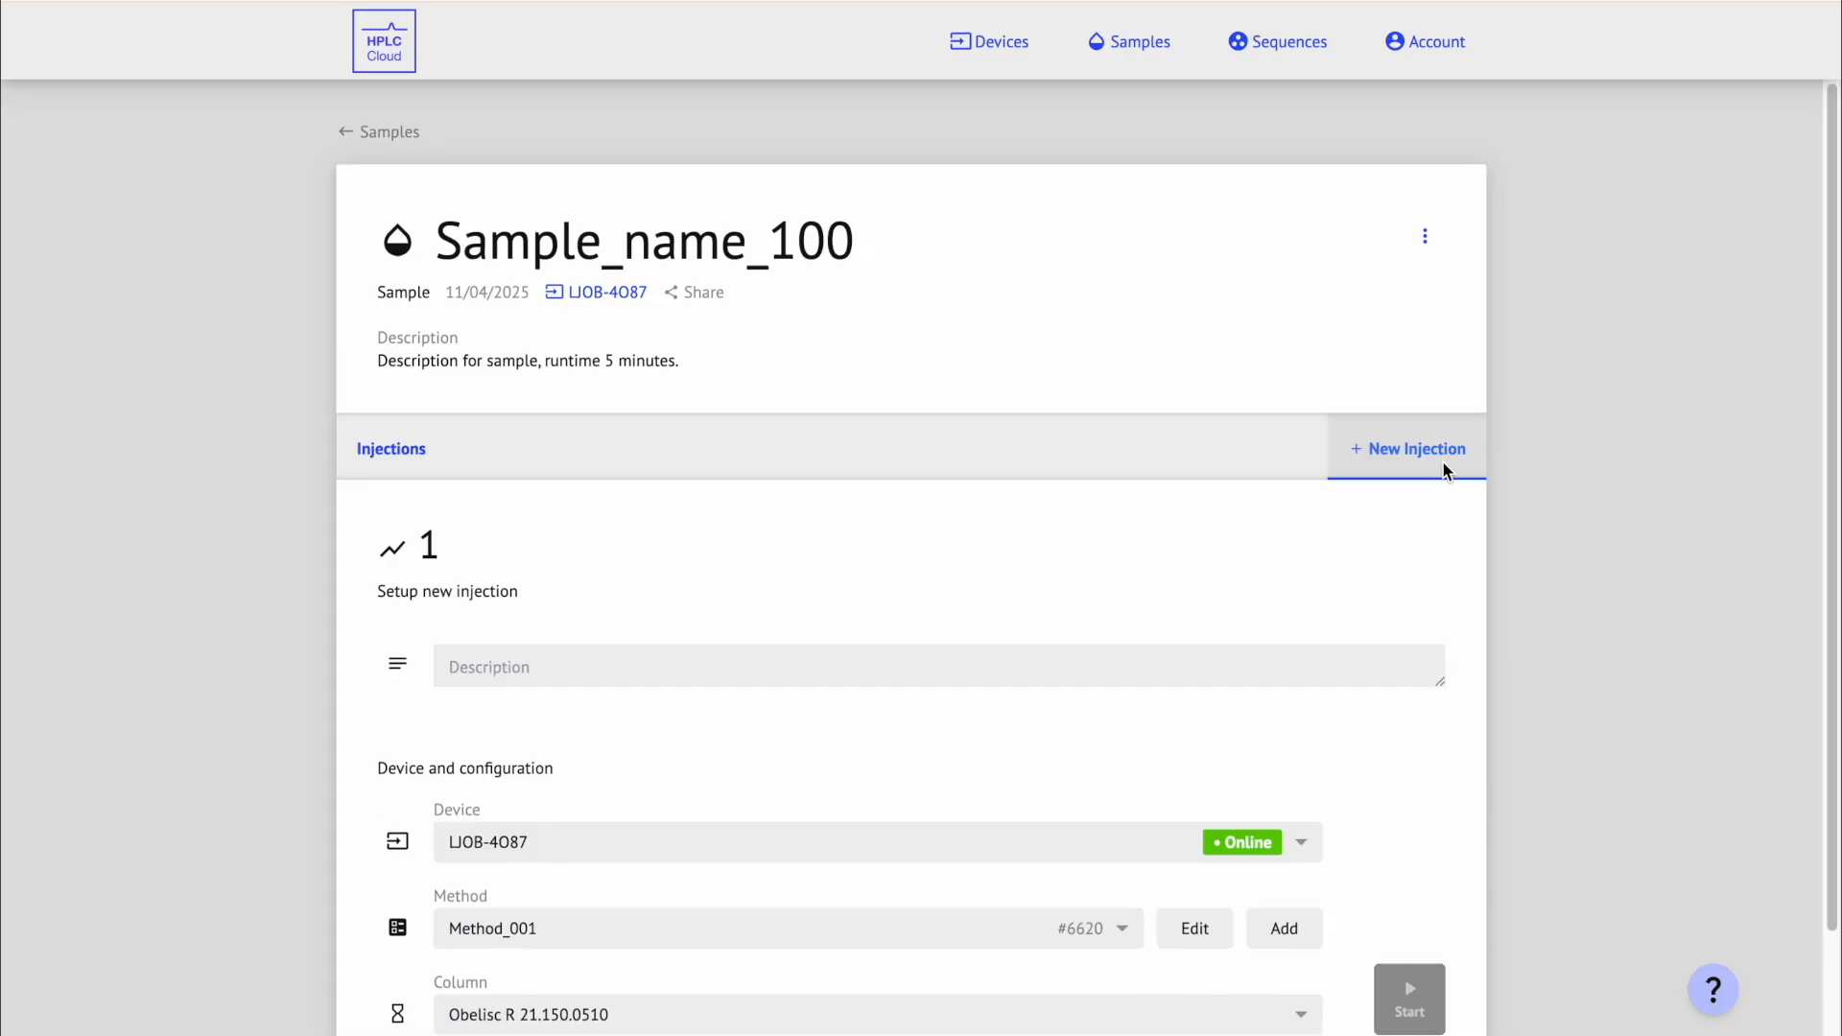
pyautogui.scroll(-2, 1564, 563)
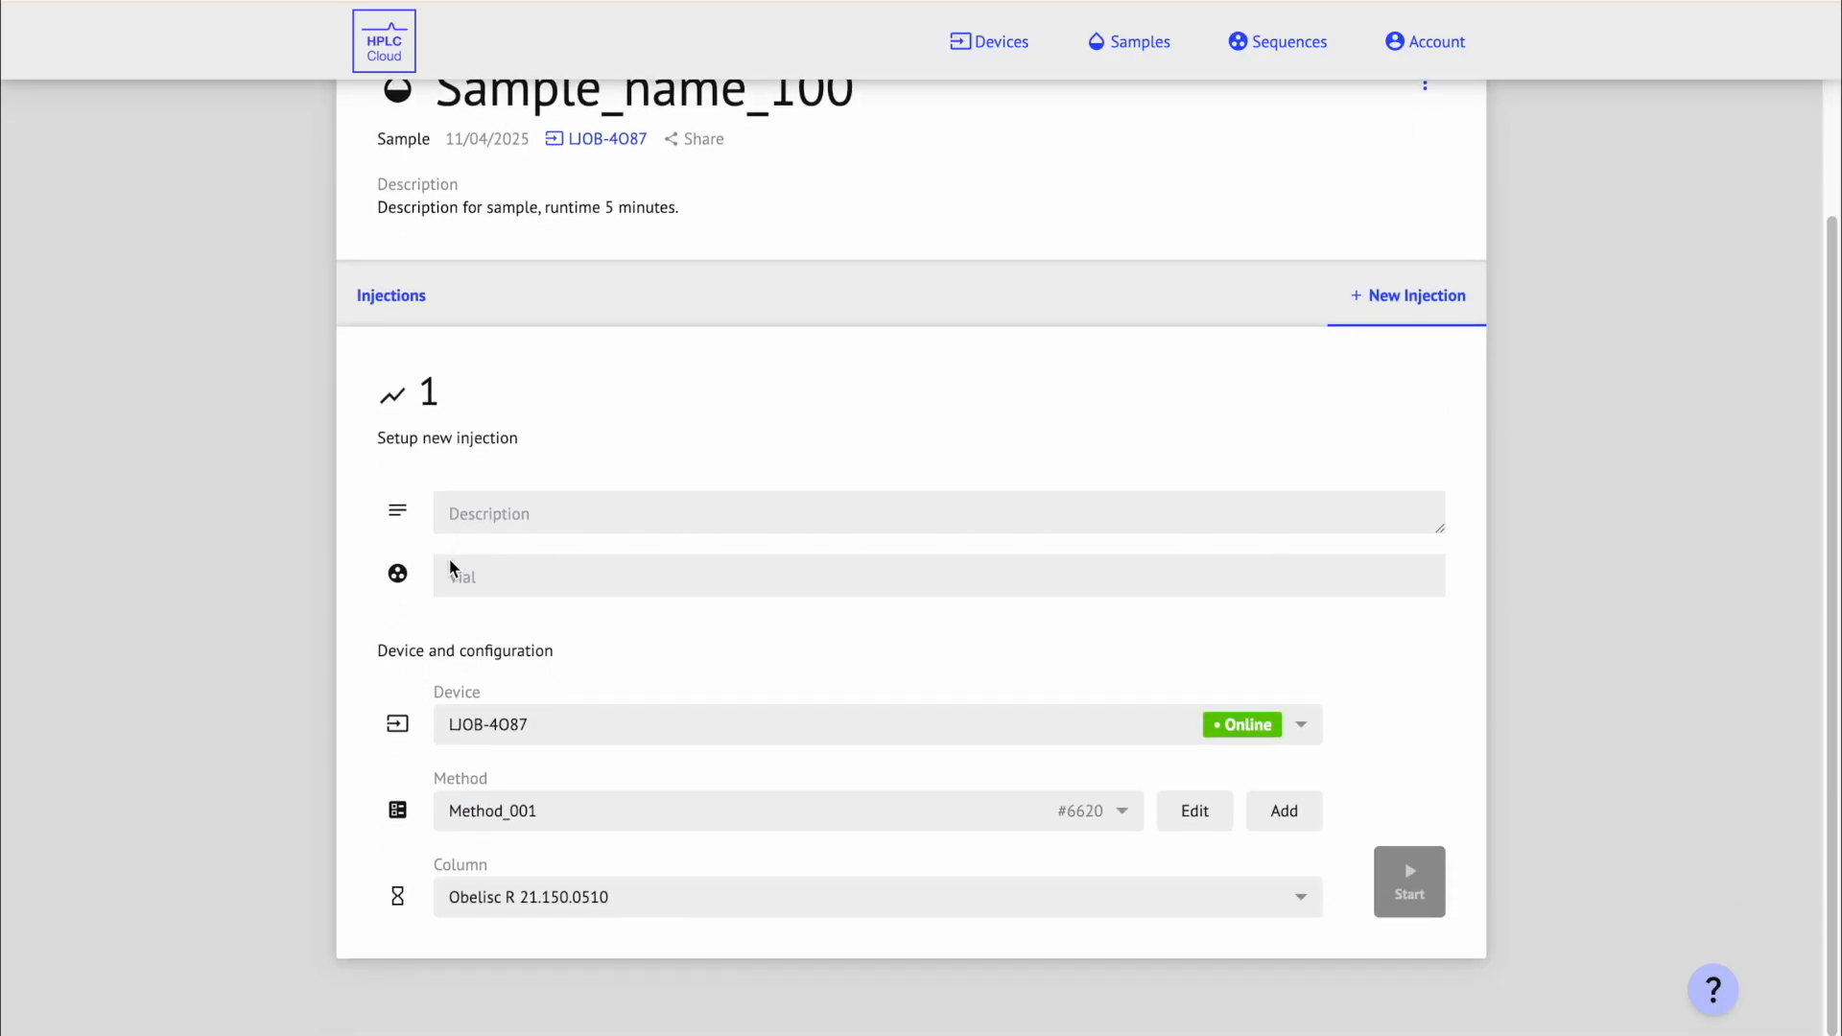
pyautogui.click(502, 584)
pyautogui.click(491, 661)
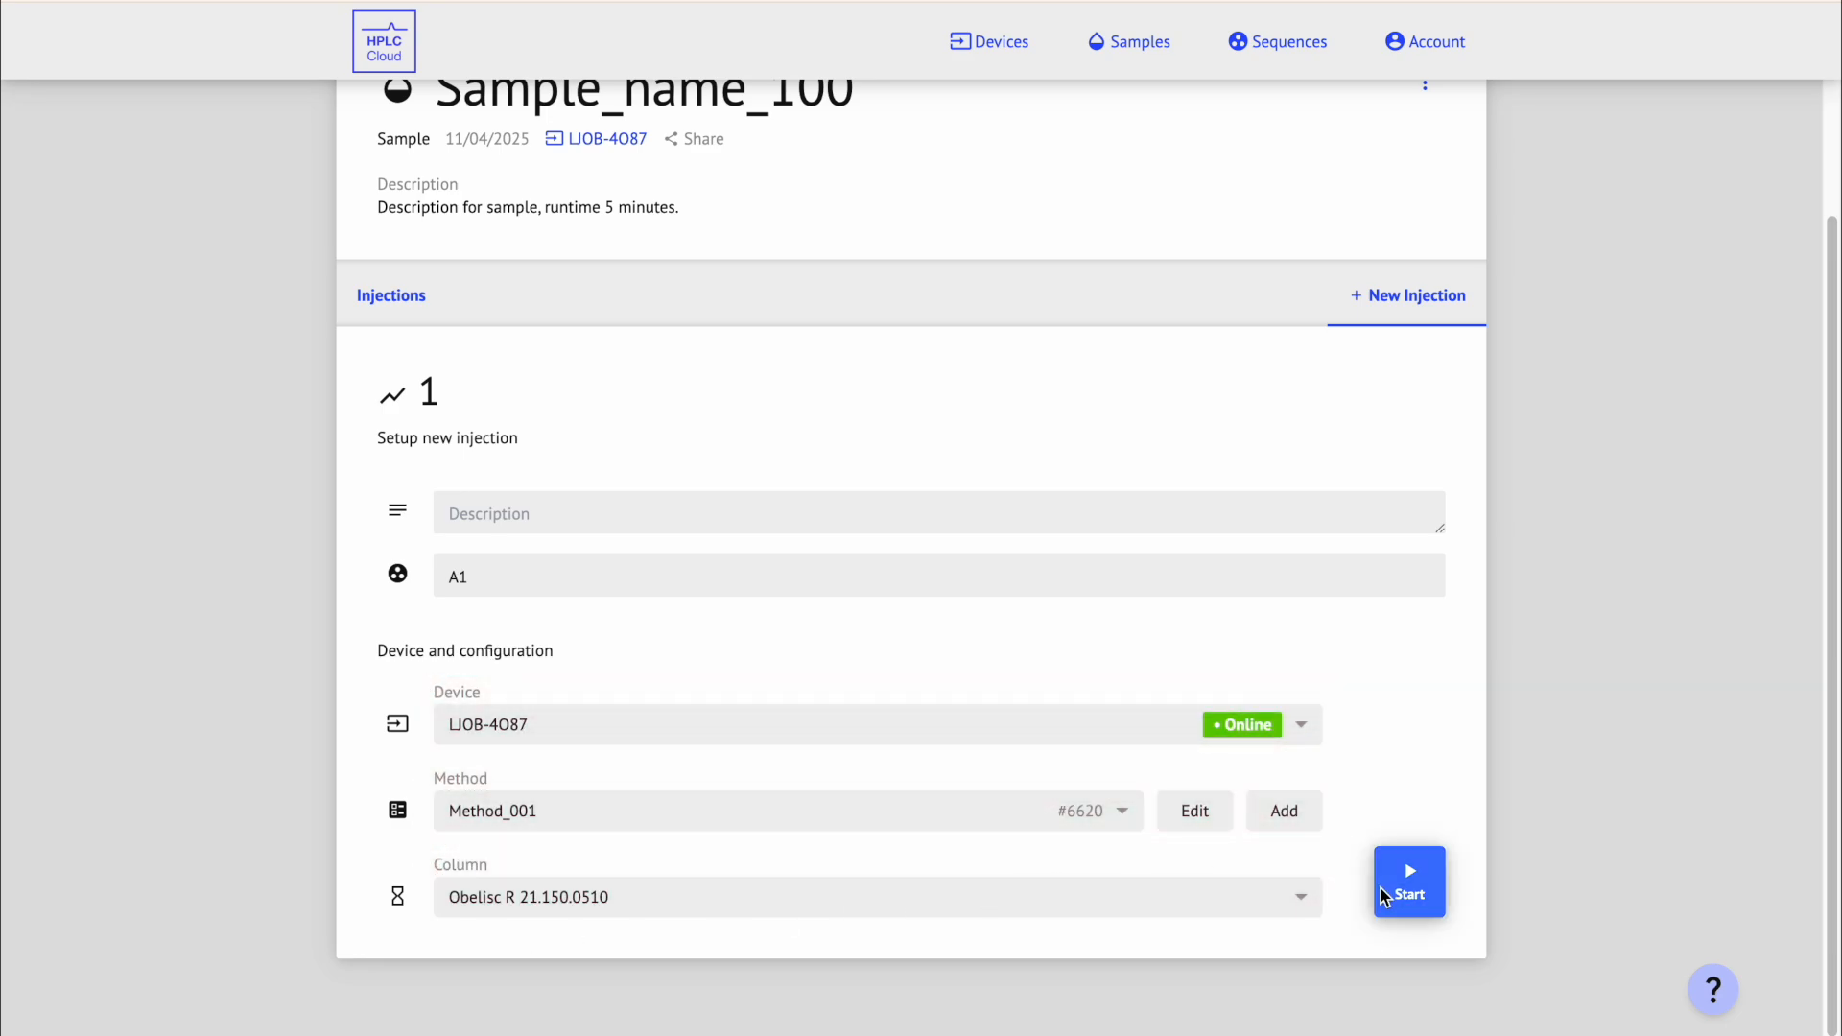
pyautogui.click(1439, 880)
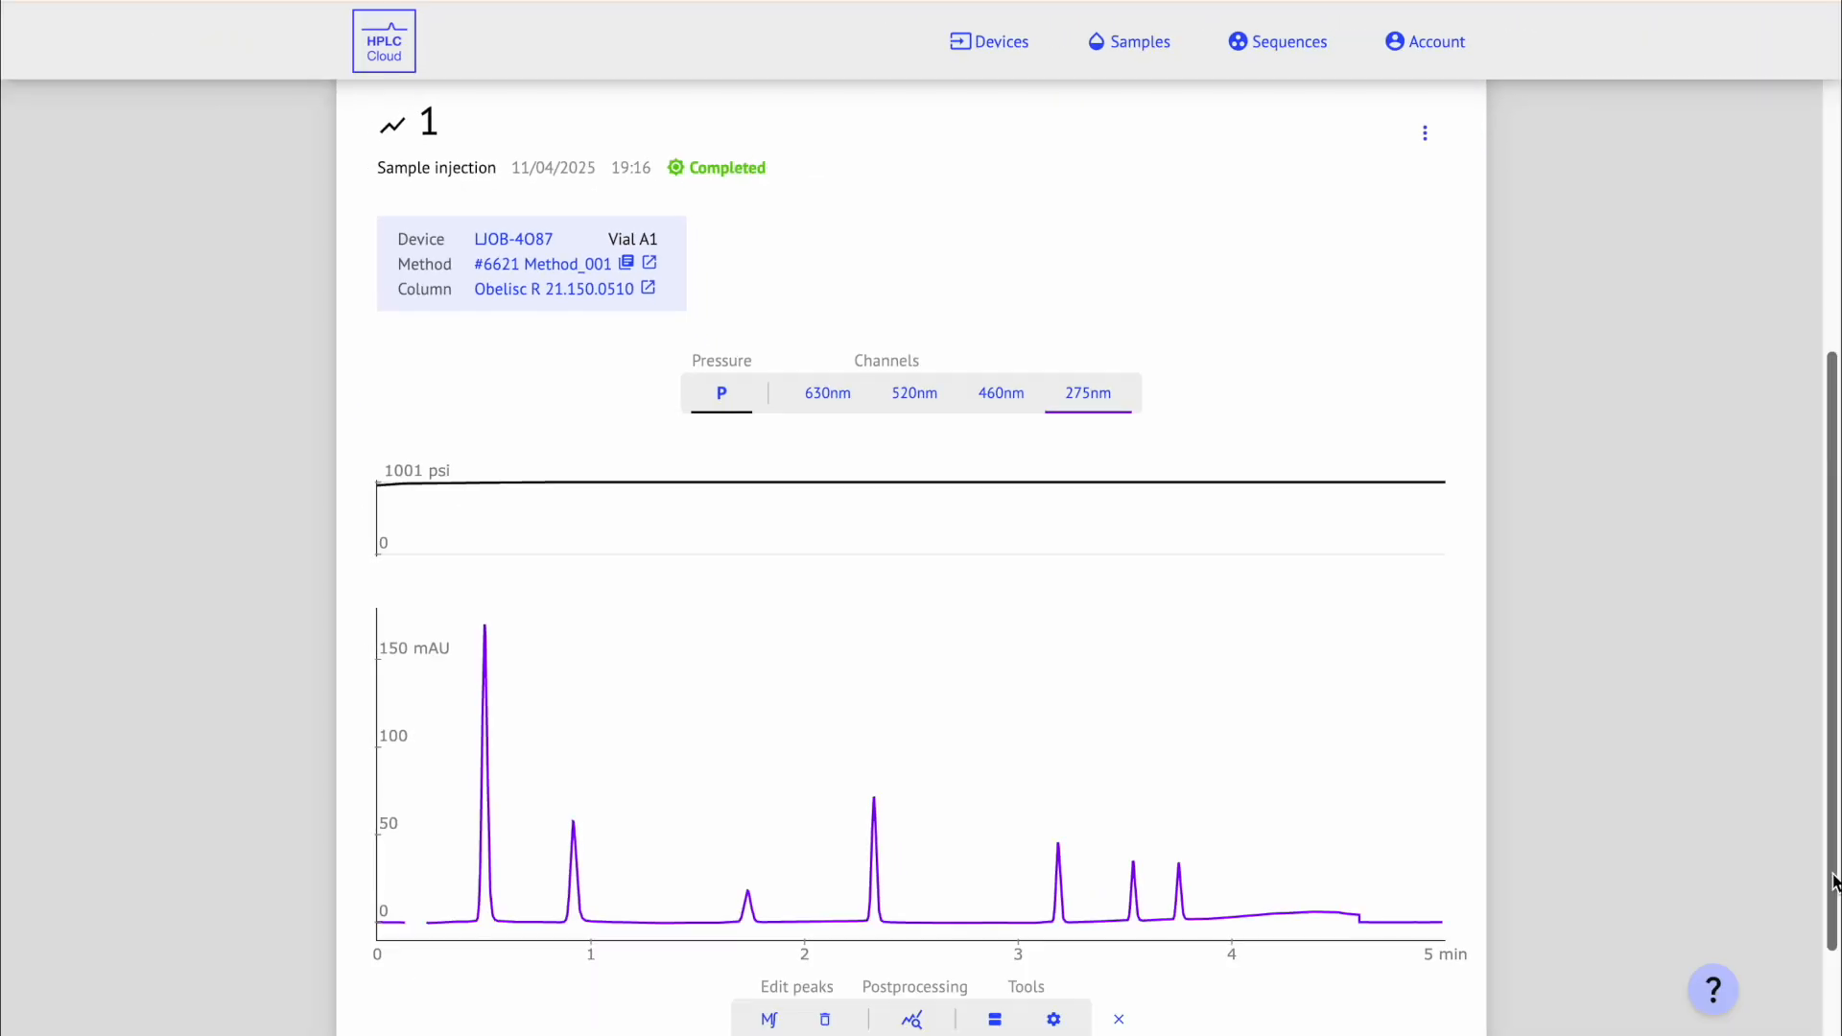
pyautogui.moveTo(1833, 881); pyautogui.dragTo(1832, 687)
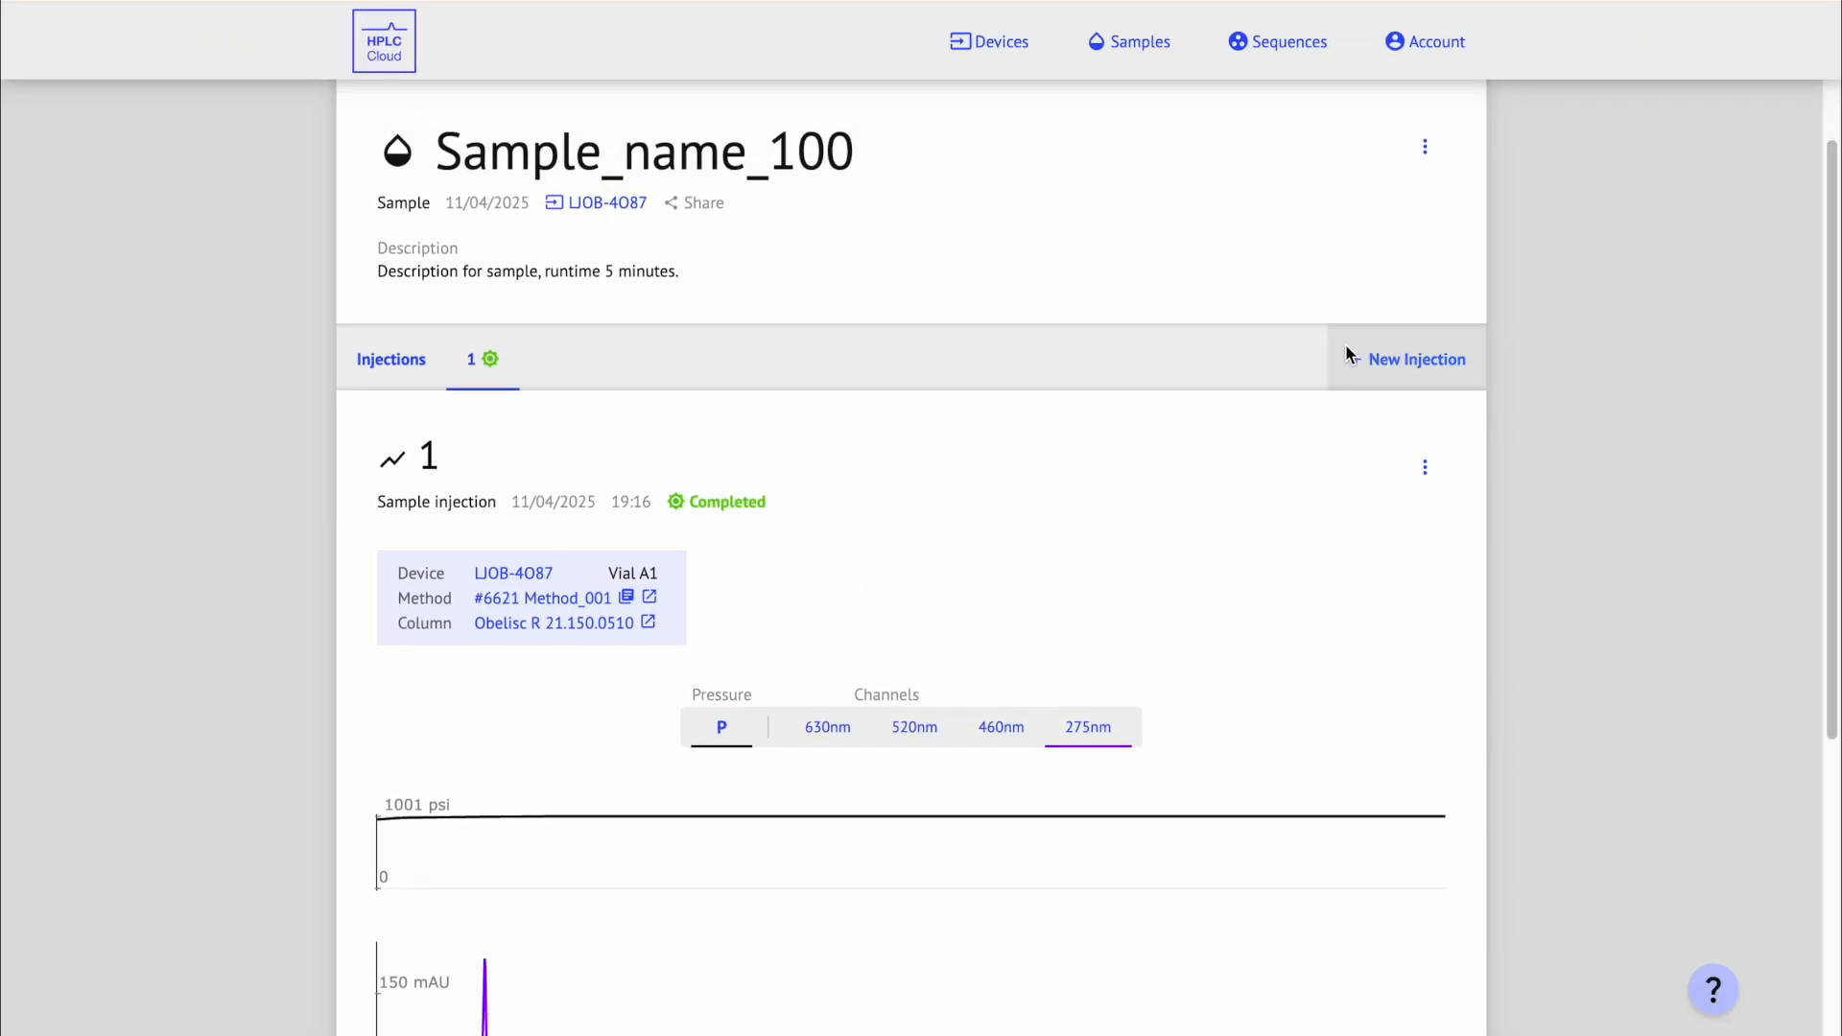
pyautogui.click(1482, 367)
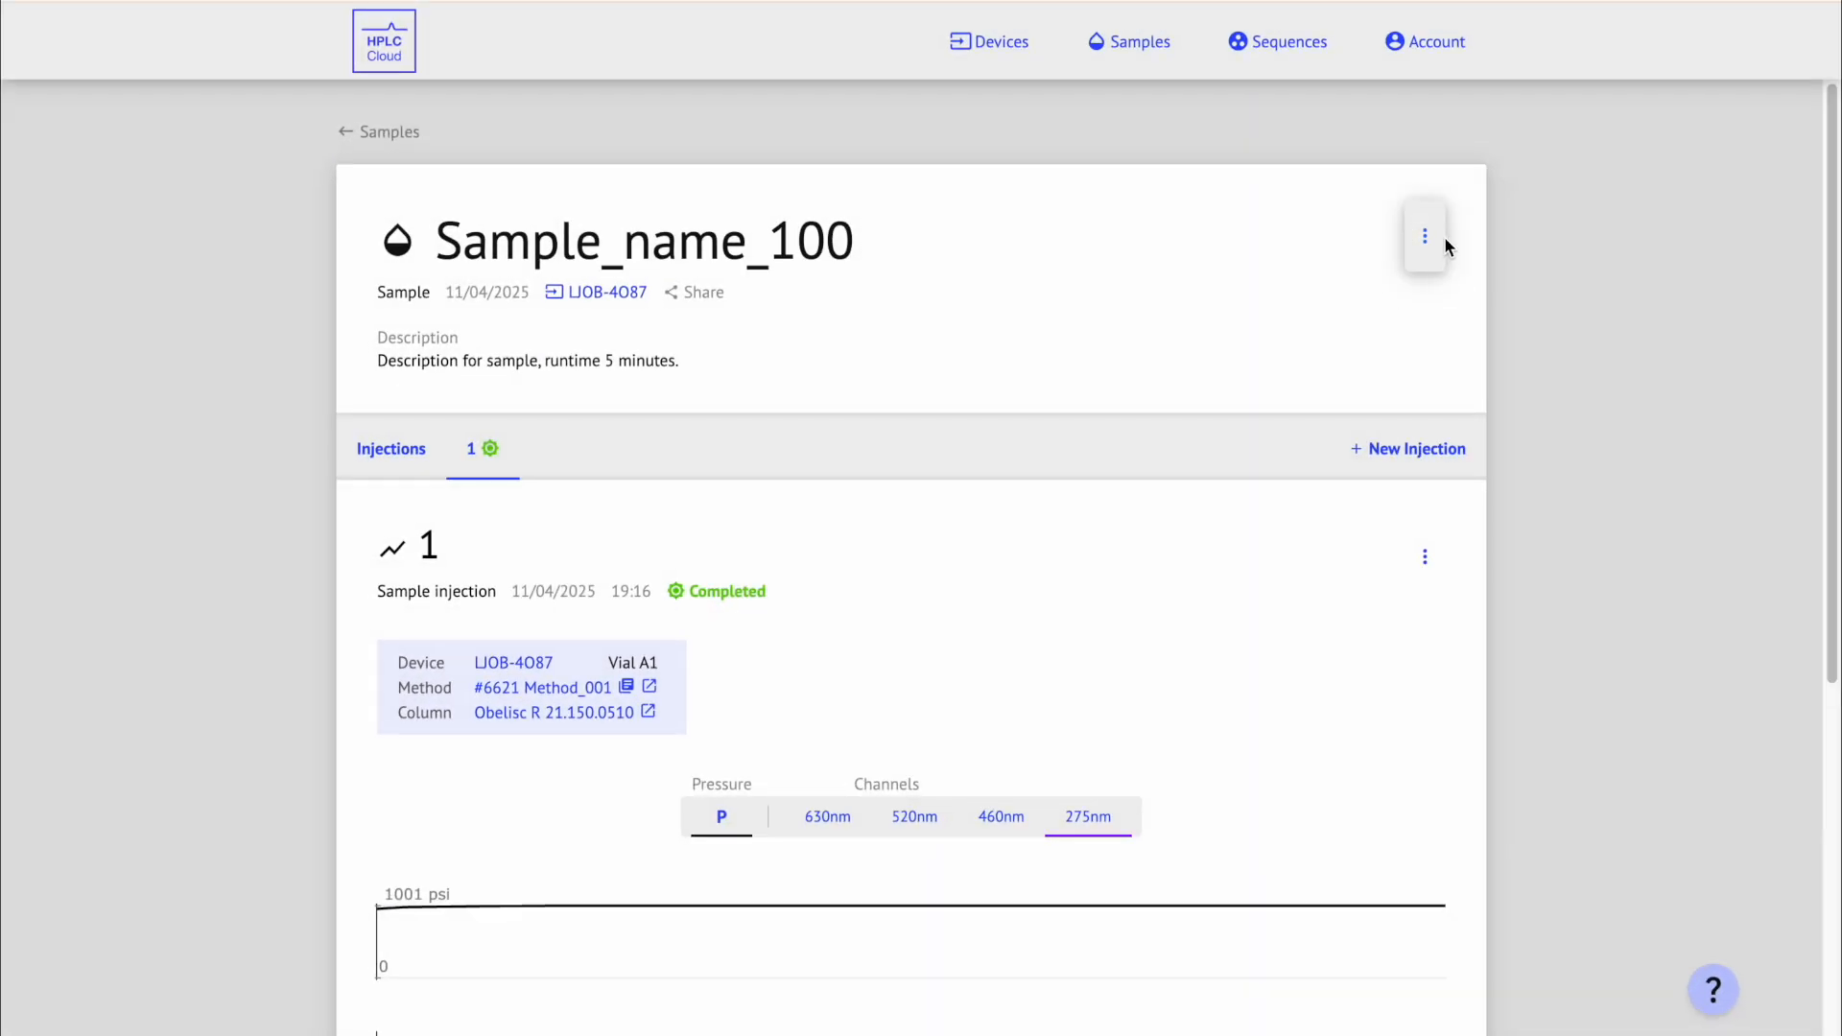
# Step: Import the inj1 CSV file as a new injection with Method_001 on the Obelisc R column
pyautogui.click(1442, 242)
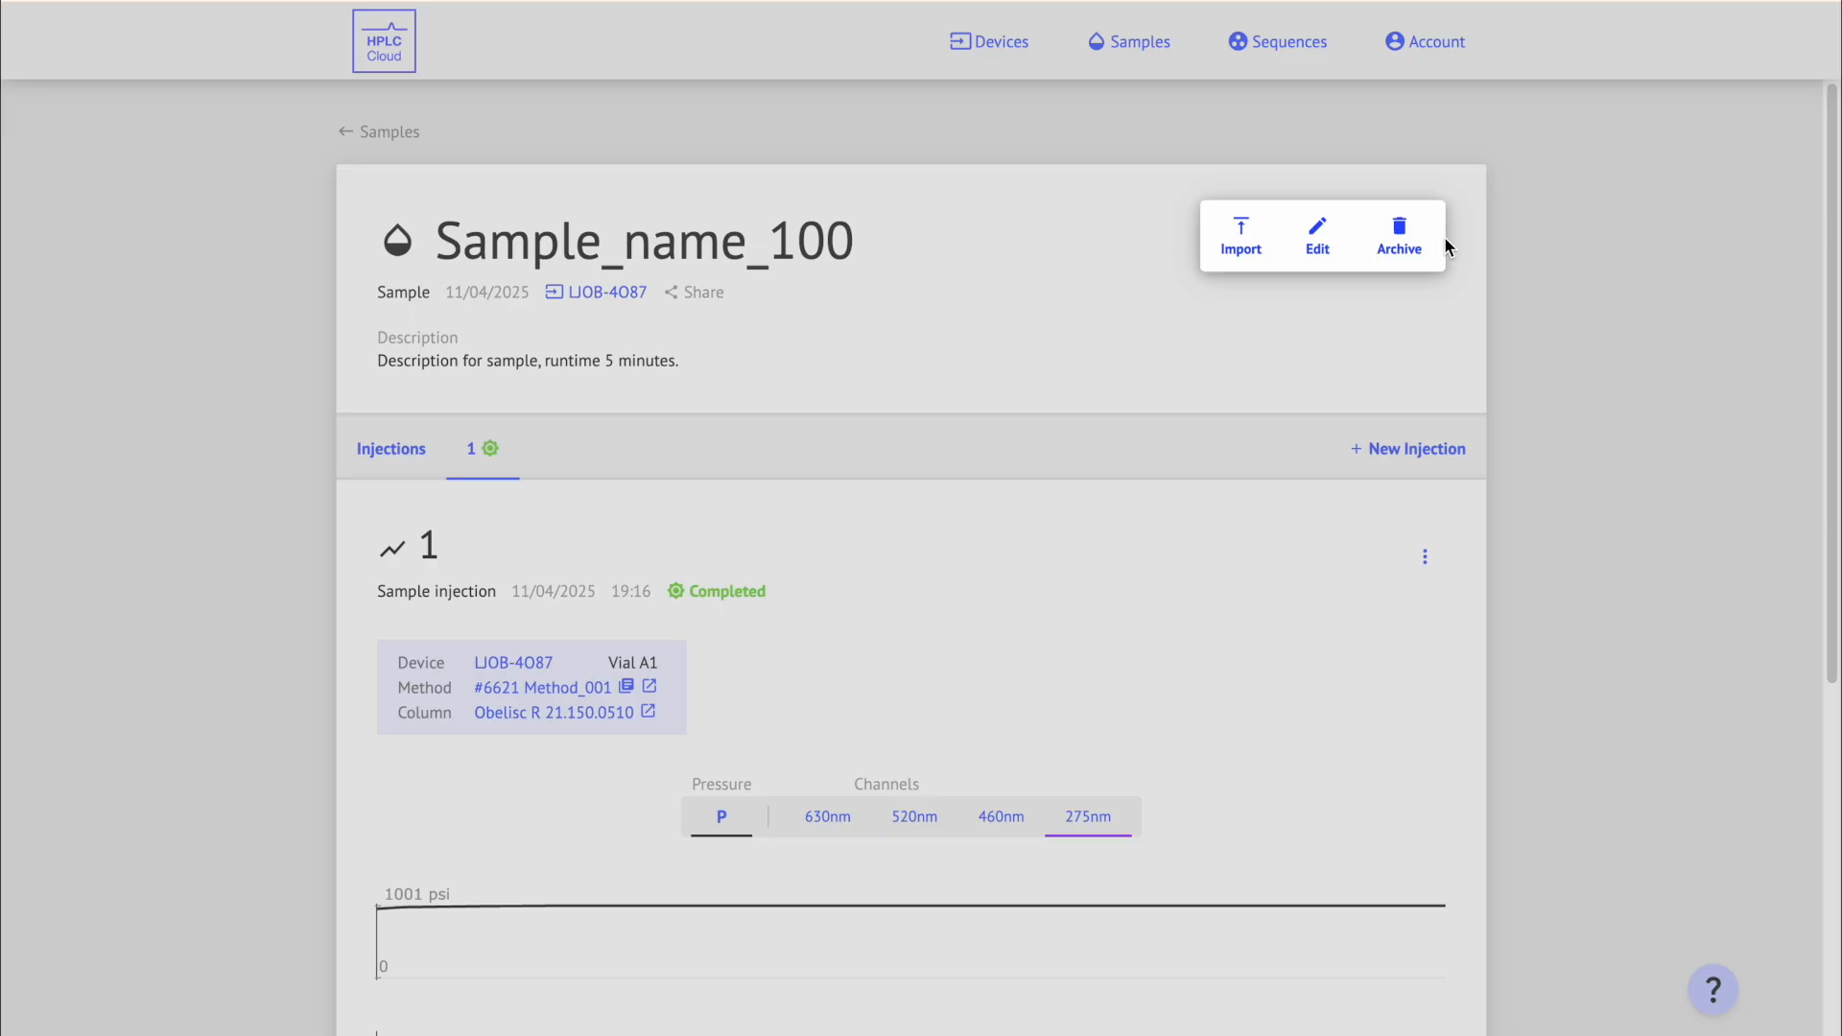
pyautogui.click(1263, 234)
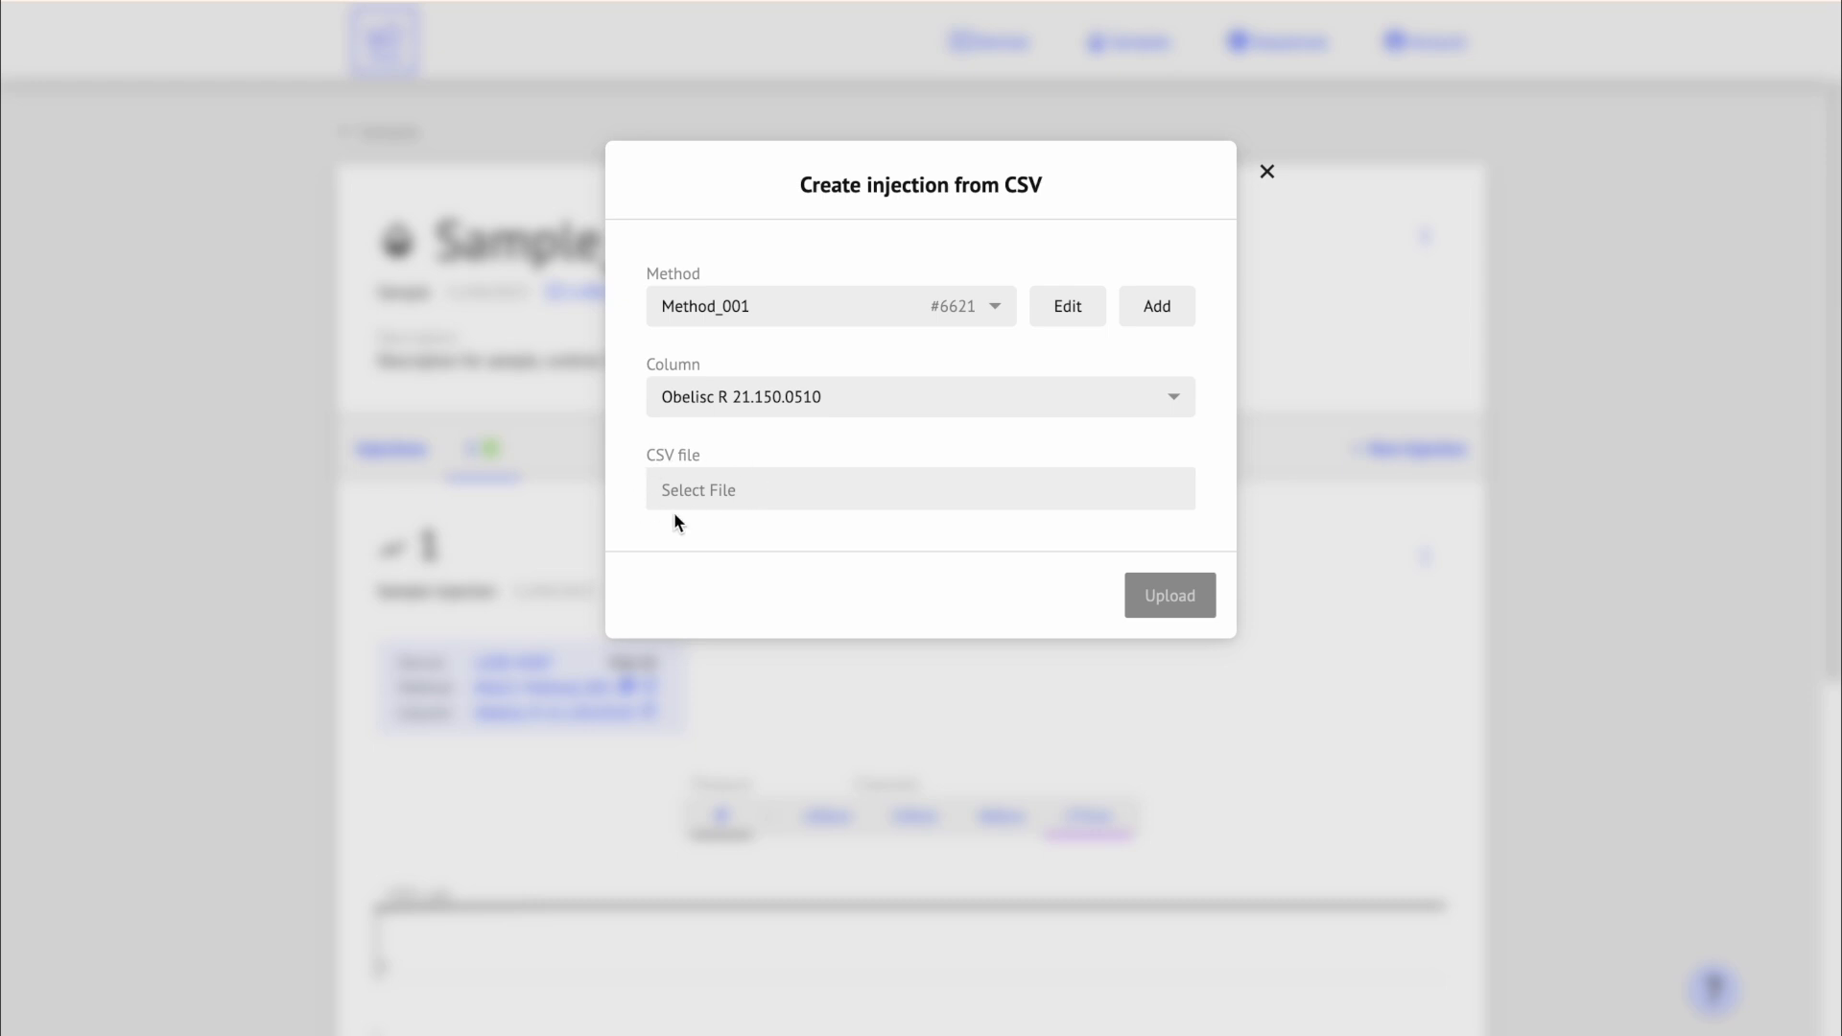
pyautogui.click(746, 481)
pyautogui.click(695, 427)
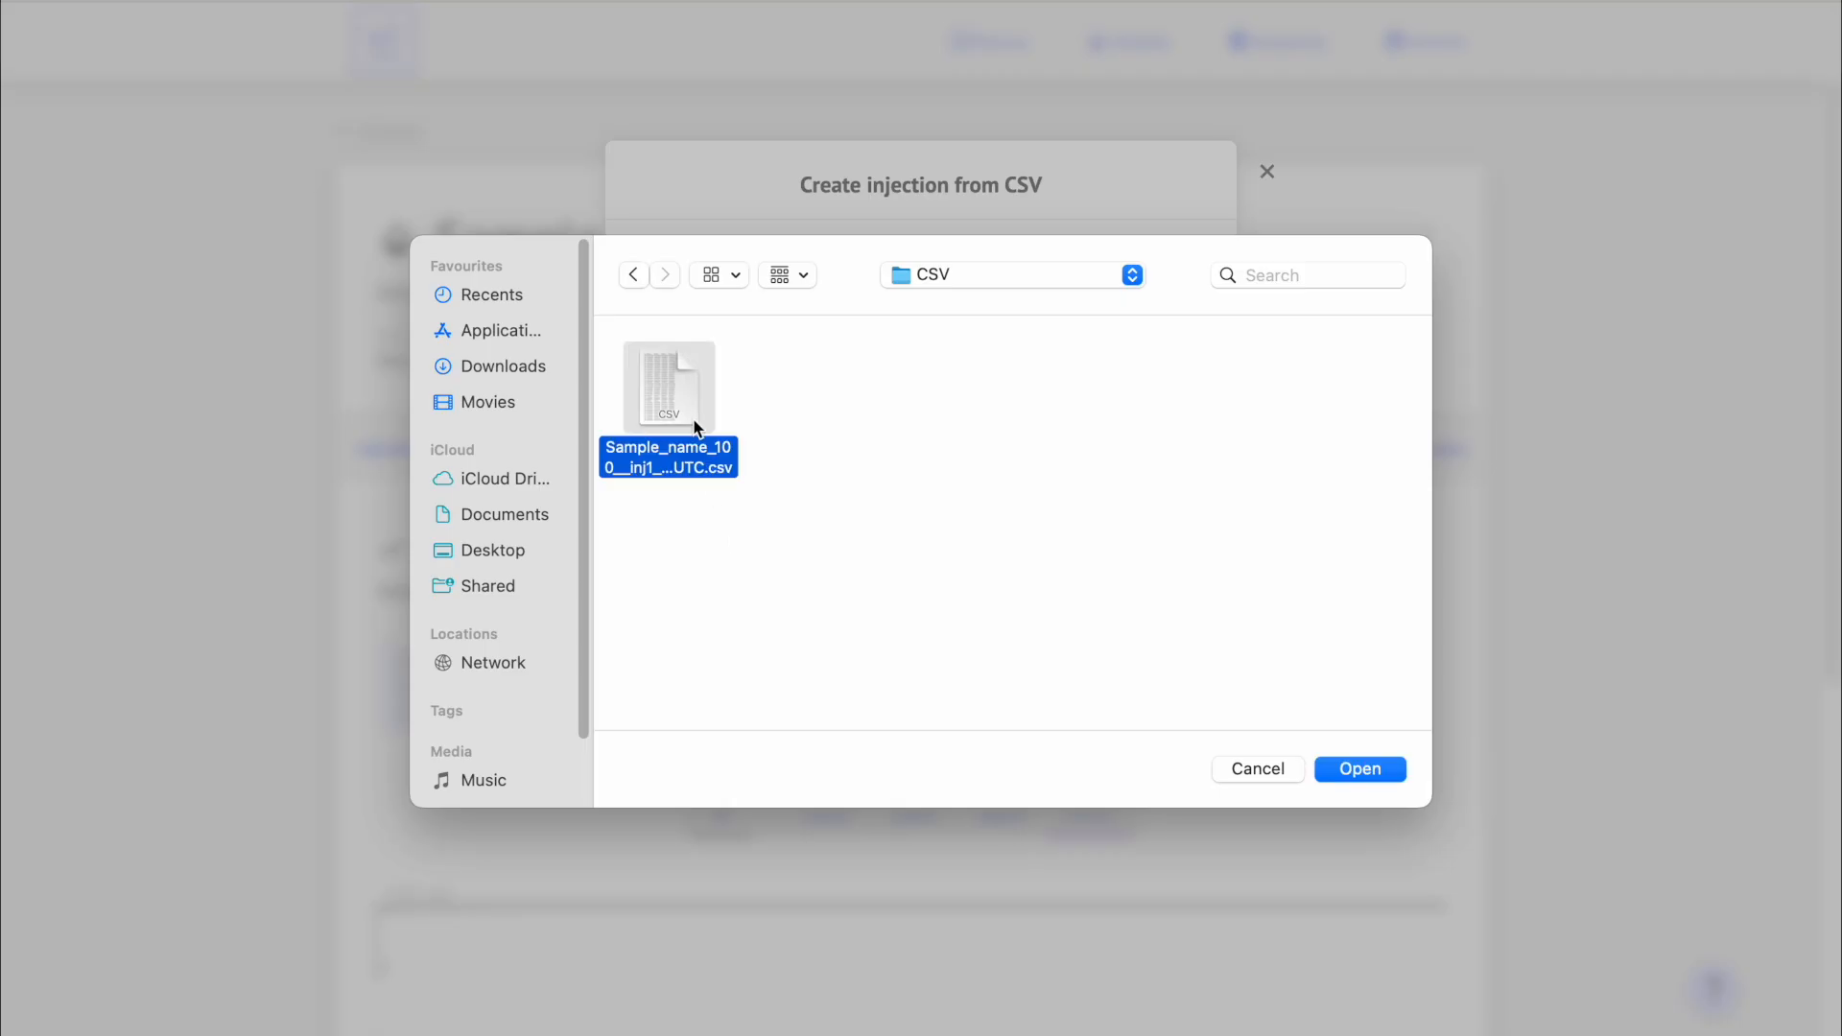
pyautogui.click(1370, 770)
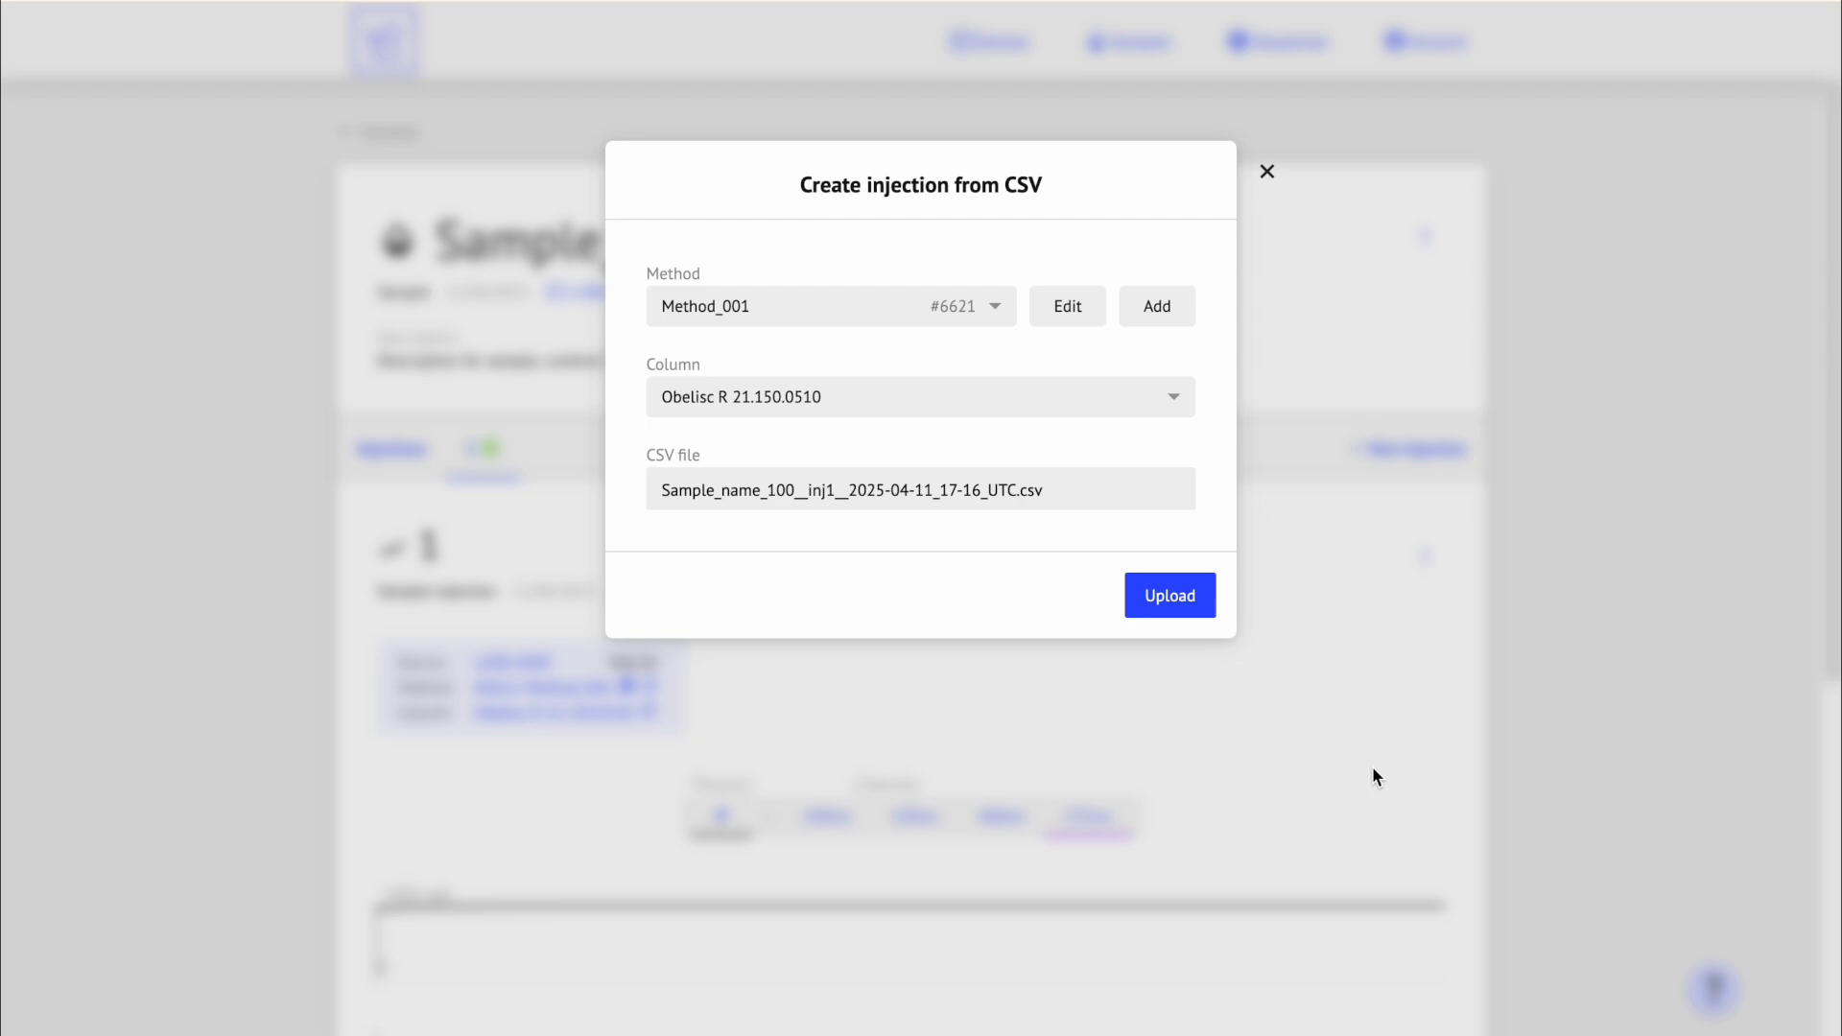
pyautogui.click(1207, 603)
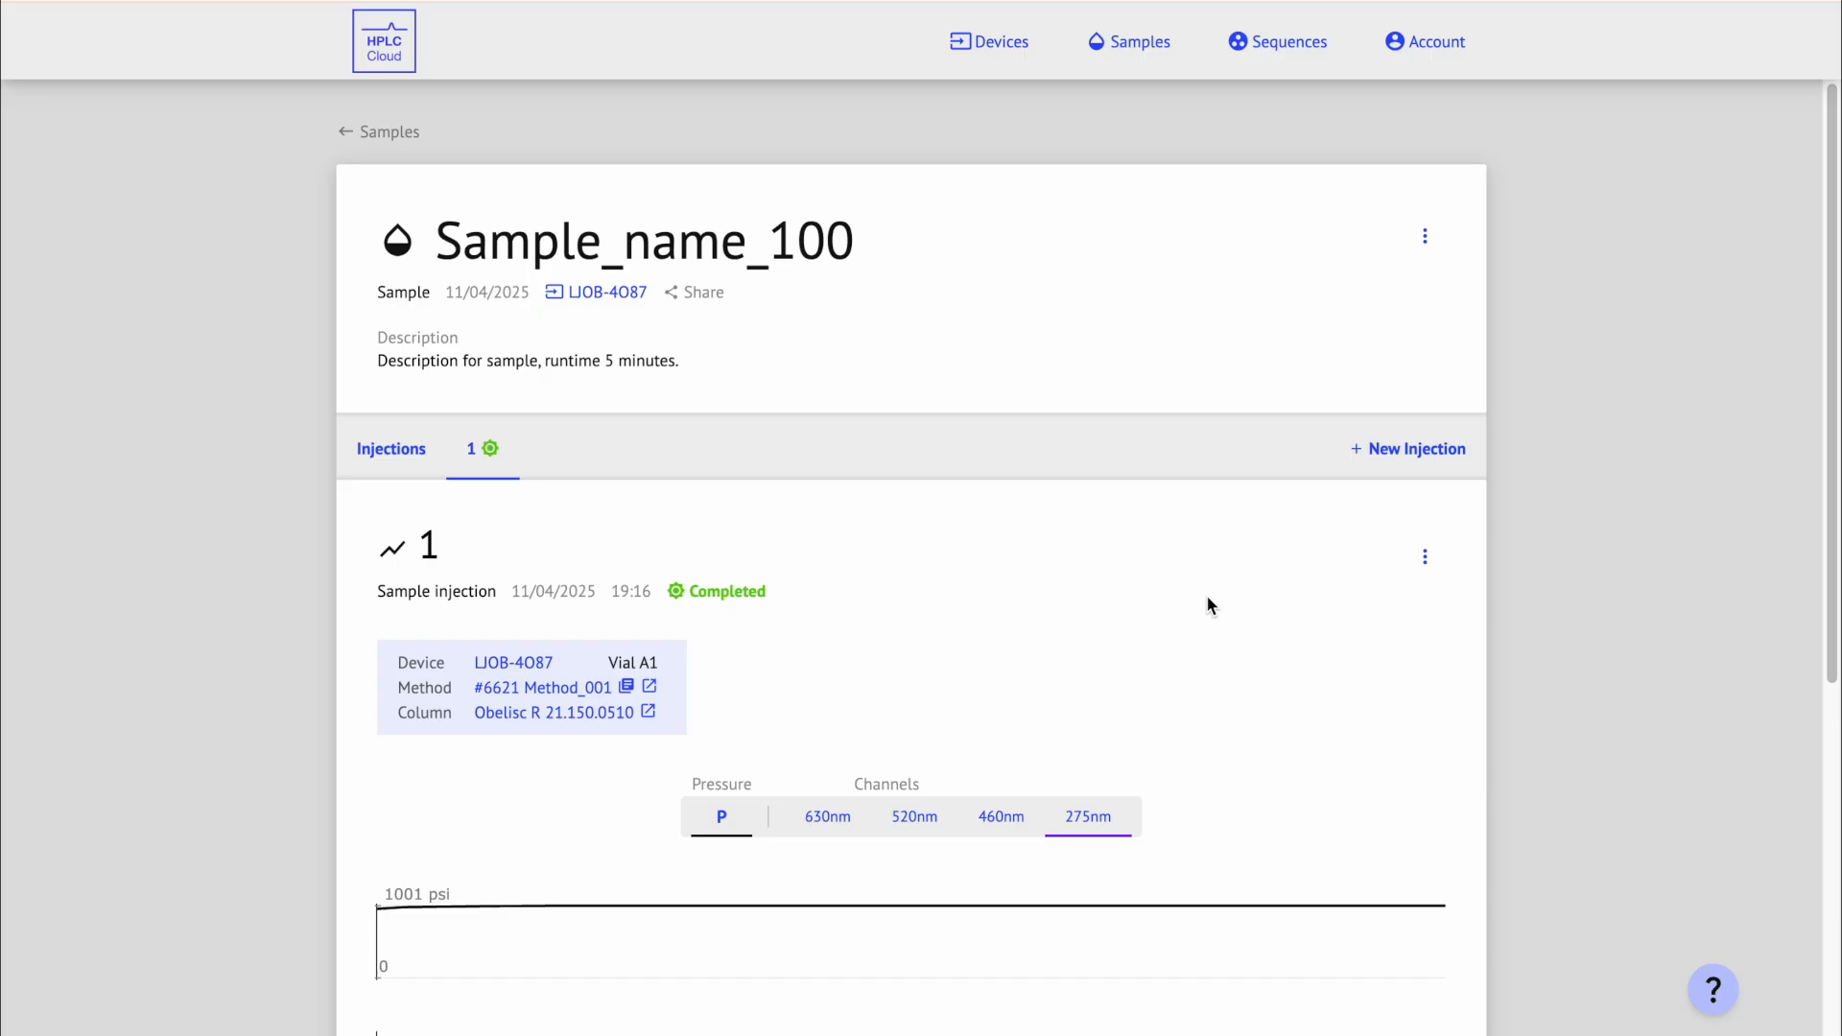
# Step: Rename the sample to Sample_name_200 and add '+ import injection' to its description
pyautogui.click(557, 448)
pyautogui.scroll(-5, 578, 431)
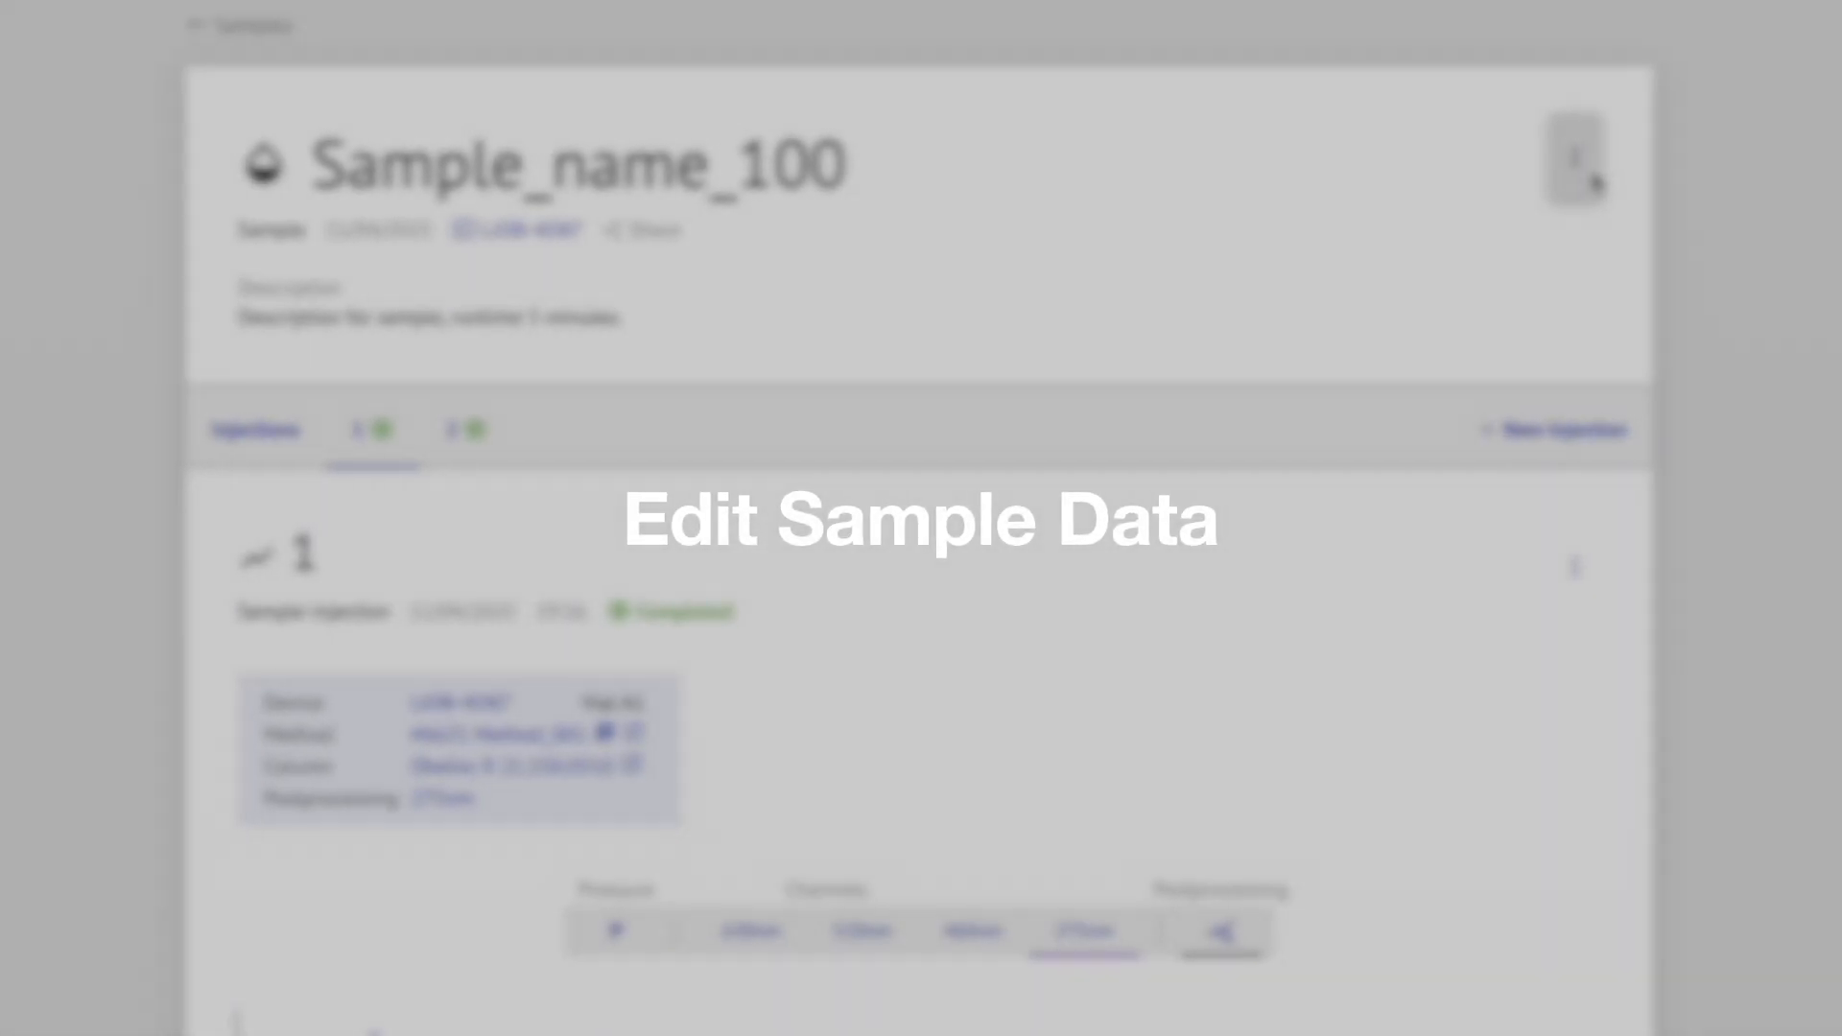
pyautogui.click(1575, 156)
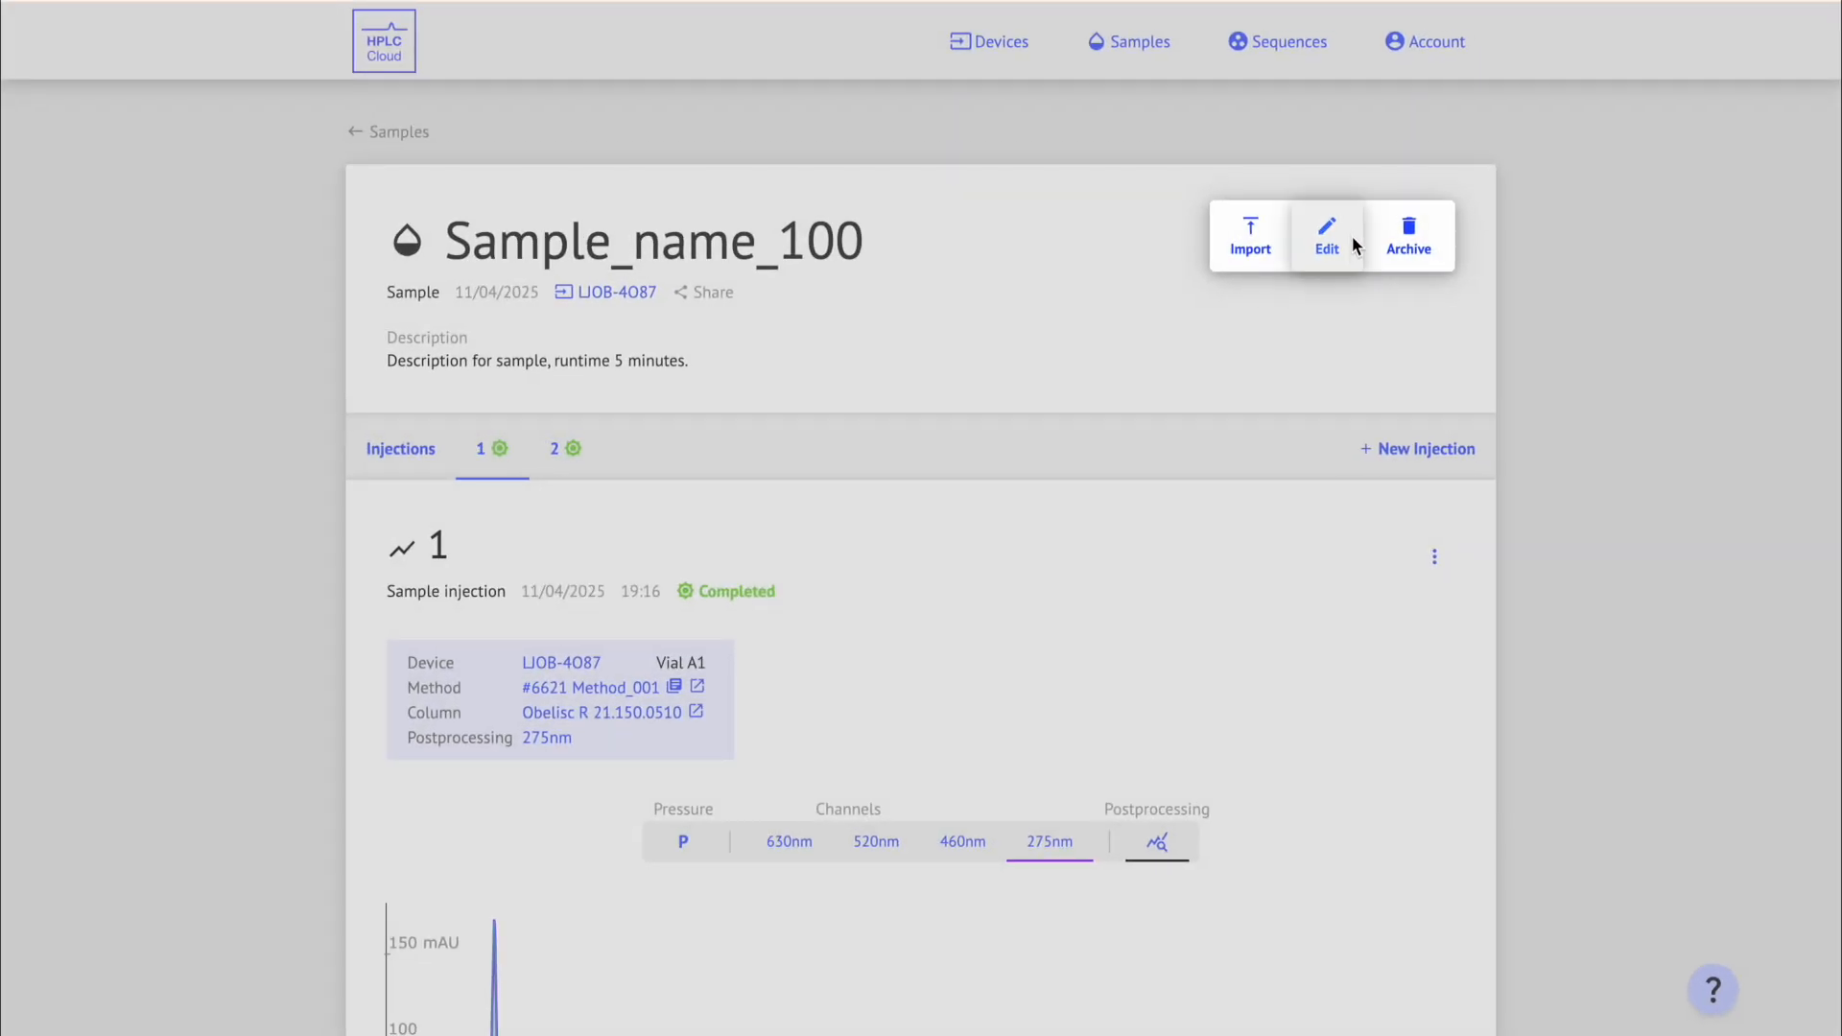
pyautogui.click(1355, 246)
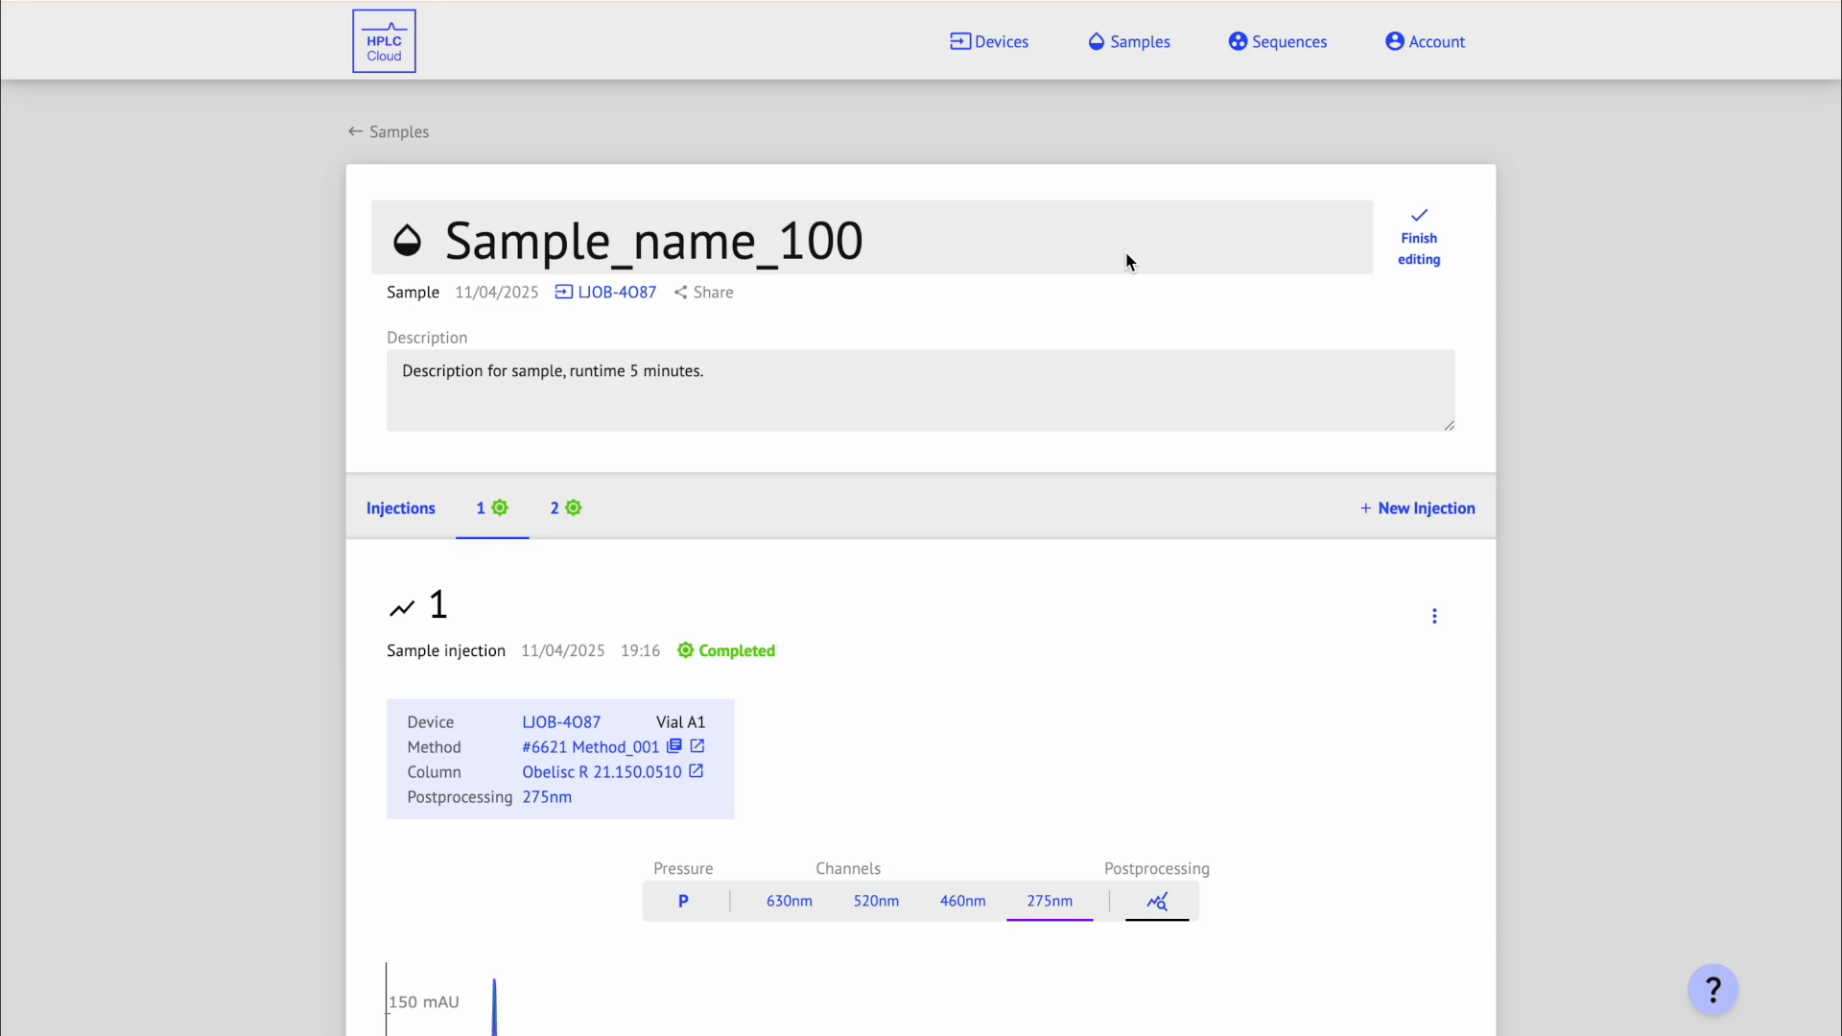
pyautogui.press('BackSpace')
pyautogui.press('BackSpace')
pyautogui.press('BackSpace')
pyautogui.write('200')
pyautogui.click(778, 388)
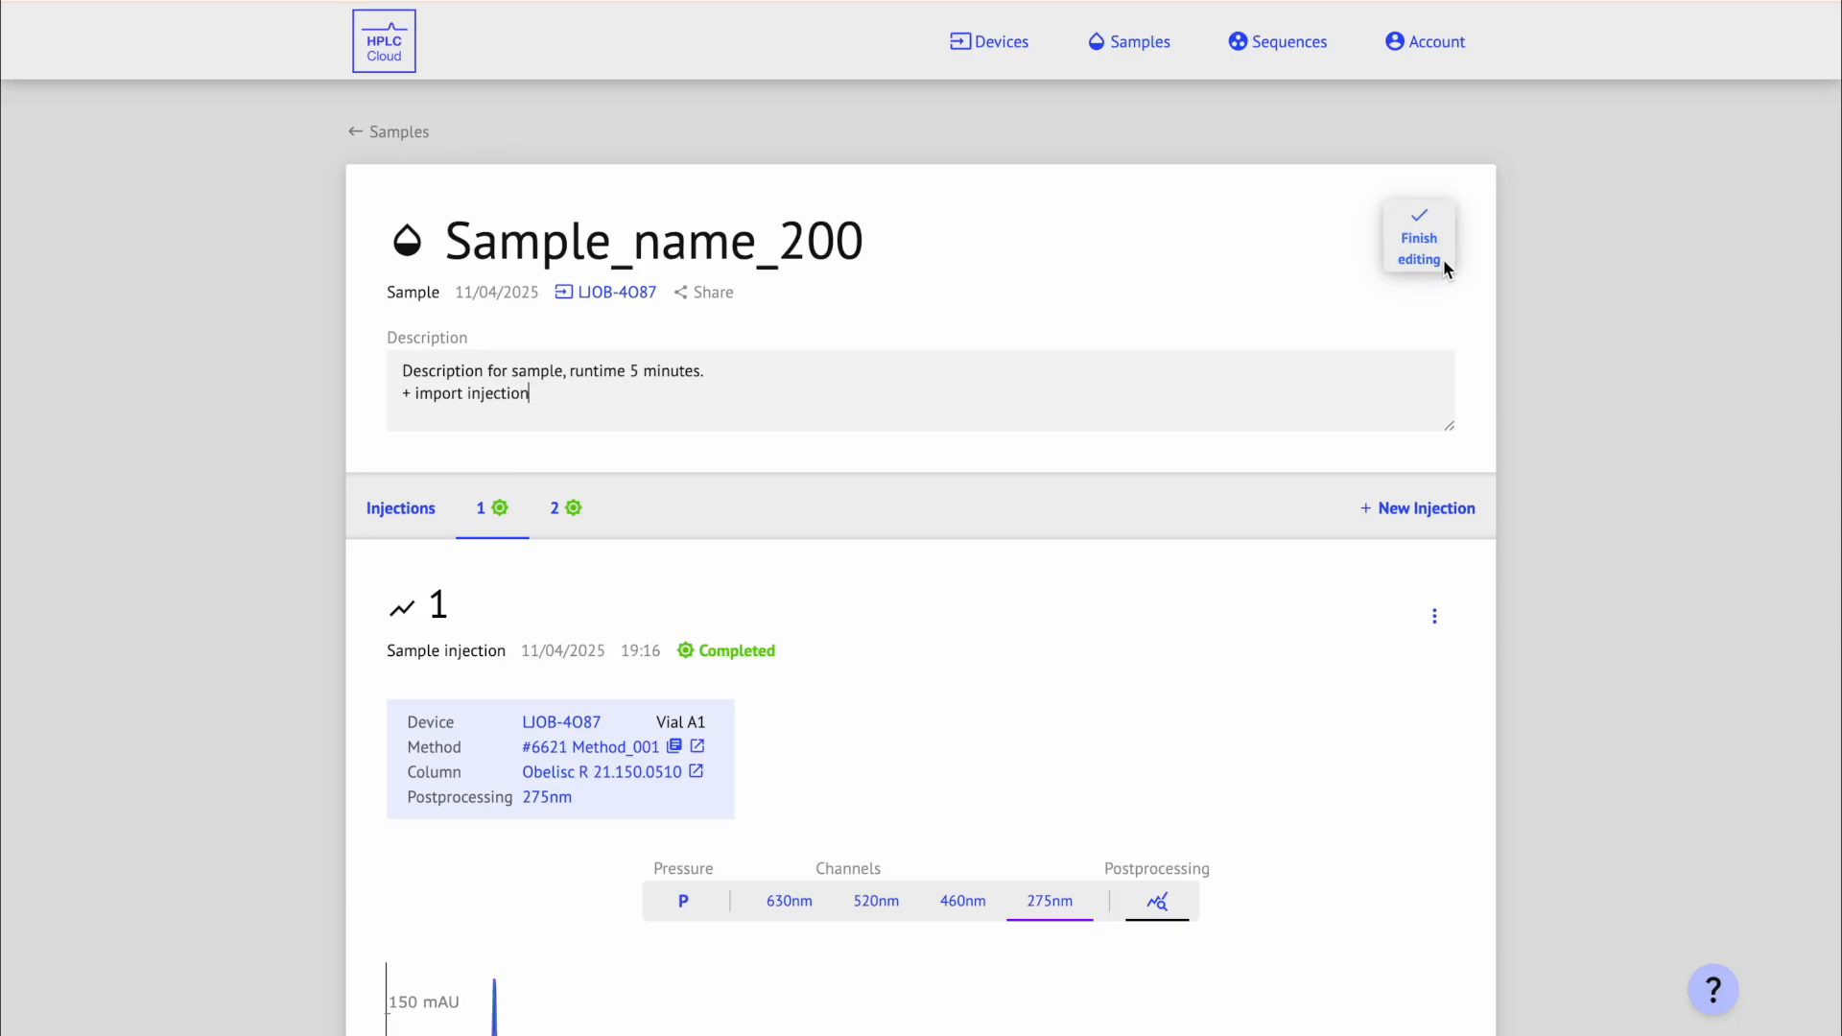
pyautogui.click(1443, 219)
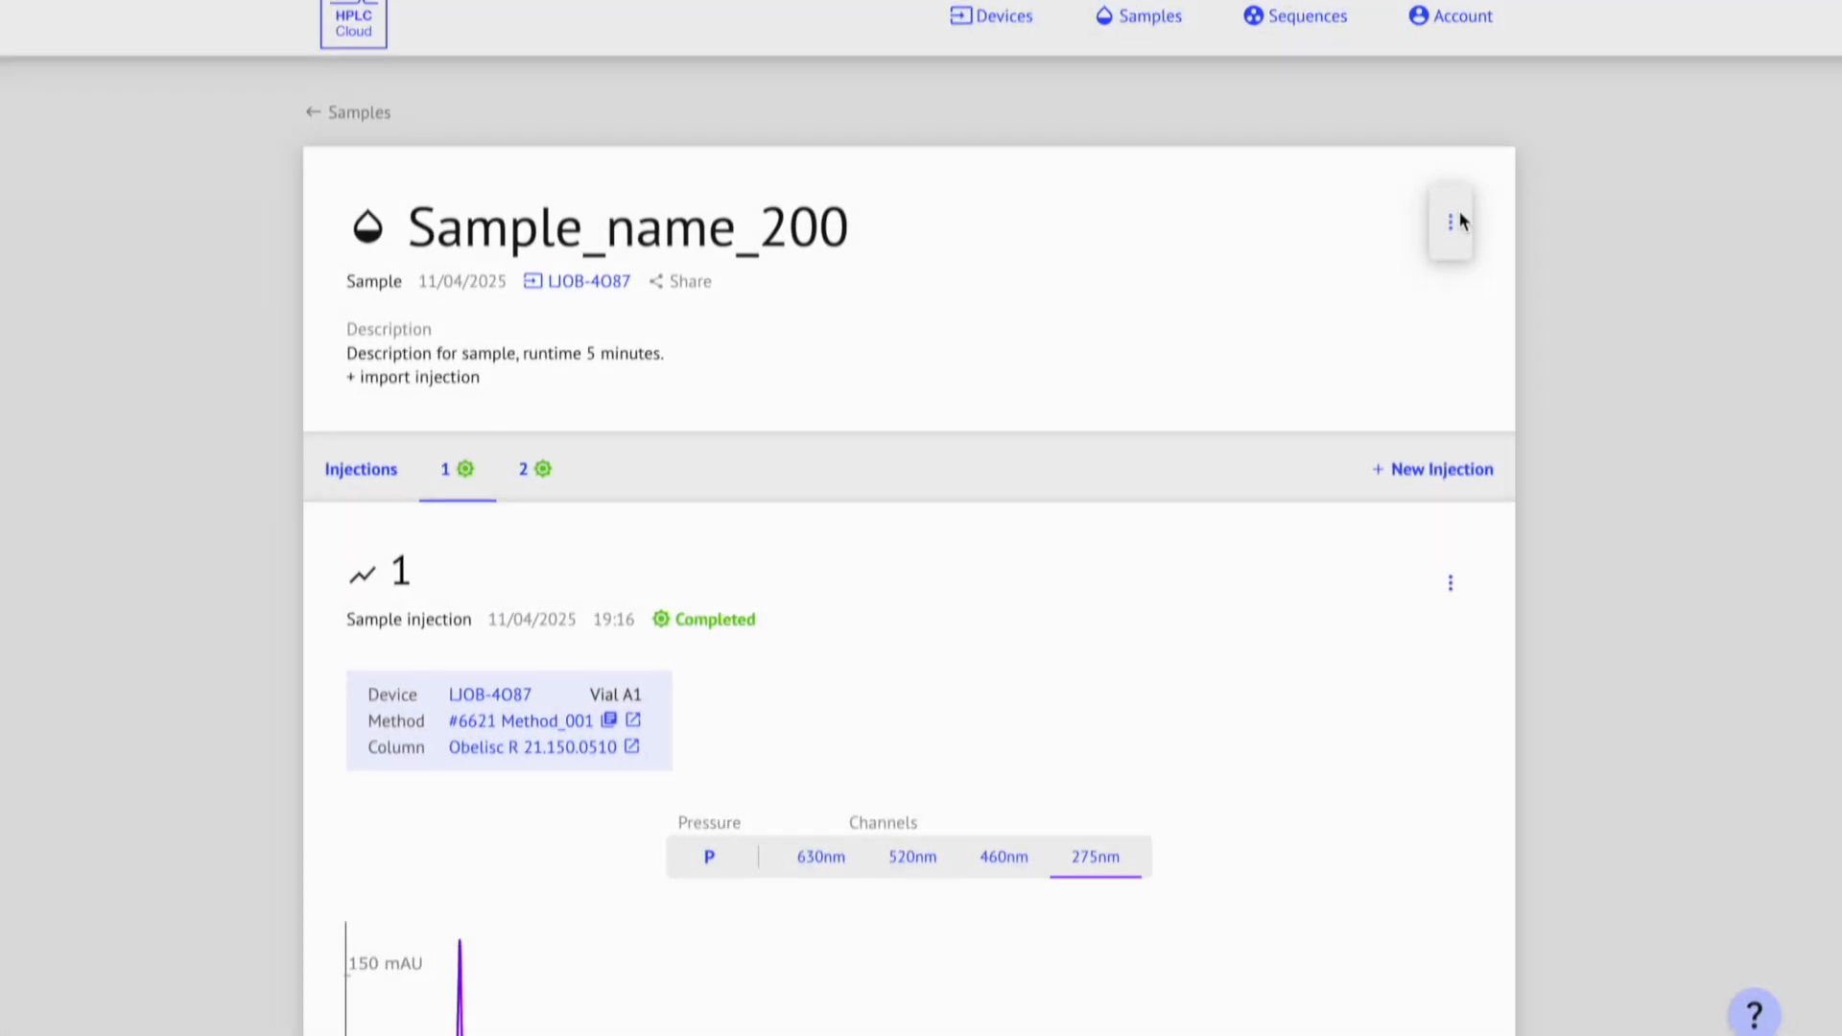
# Step: Archive Sample_name_200, then reopen it from the archived samples list
pyautogui.click(1546, 171)
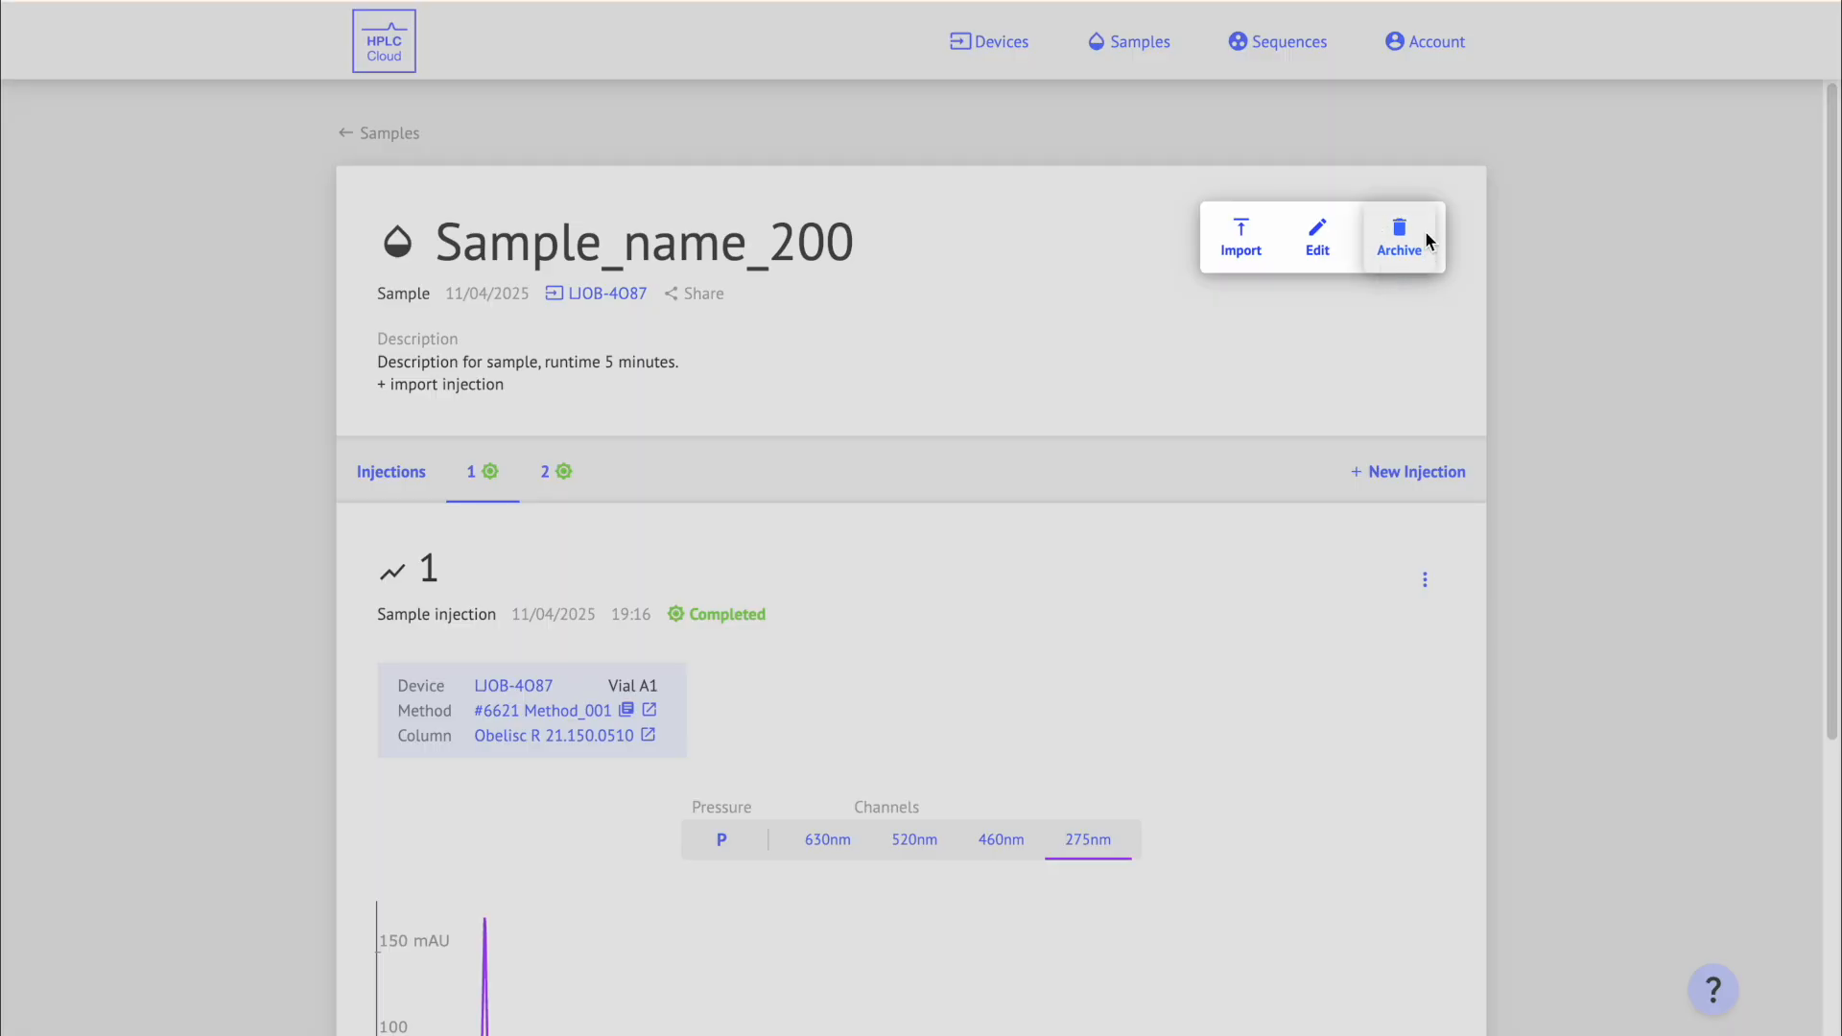
pyautogui.click(1427, 236)
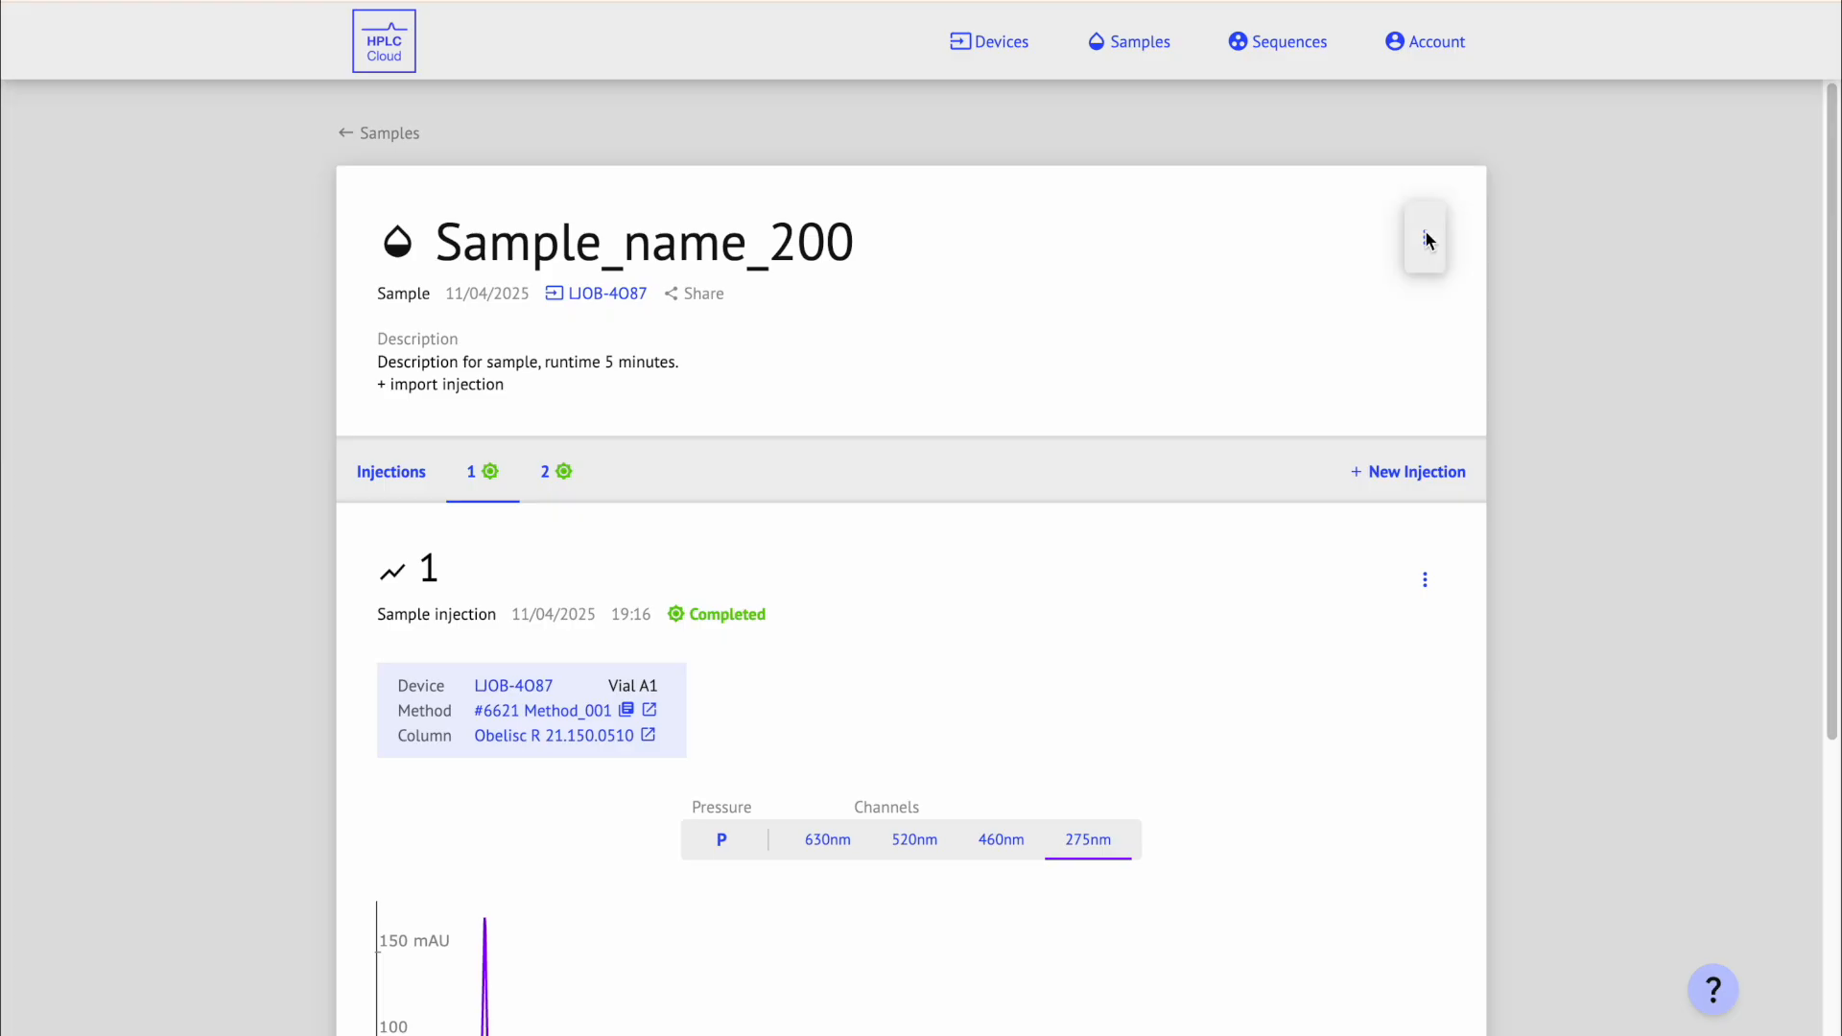
pyautogui.click(1172, 50)
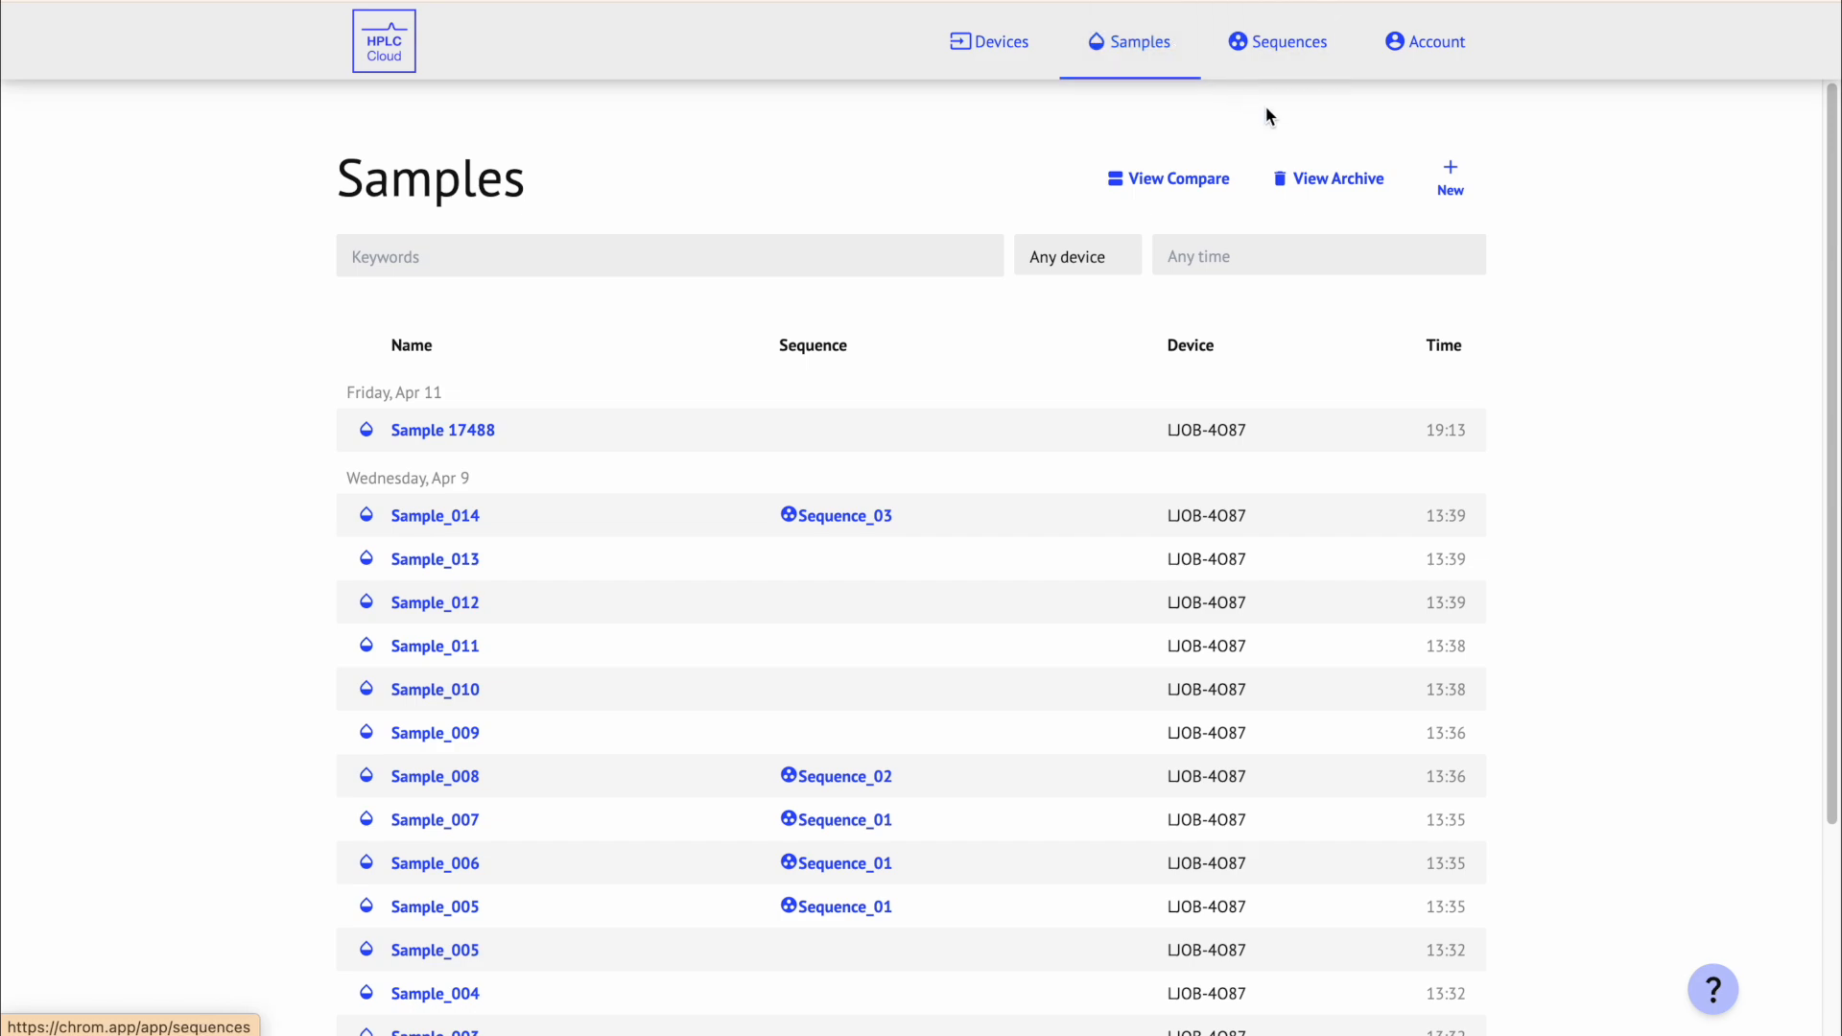
pyautogui.click(1391, 177)
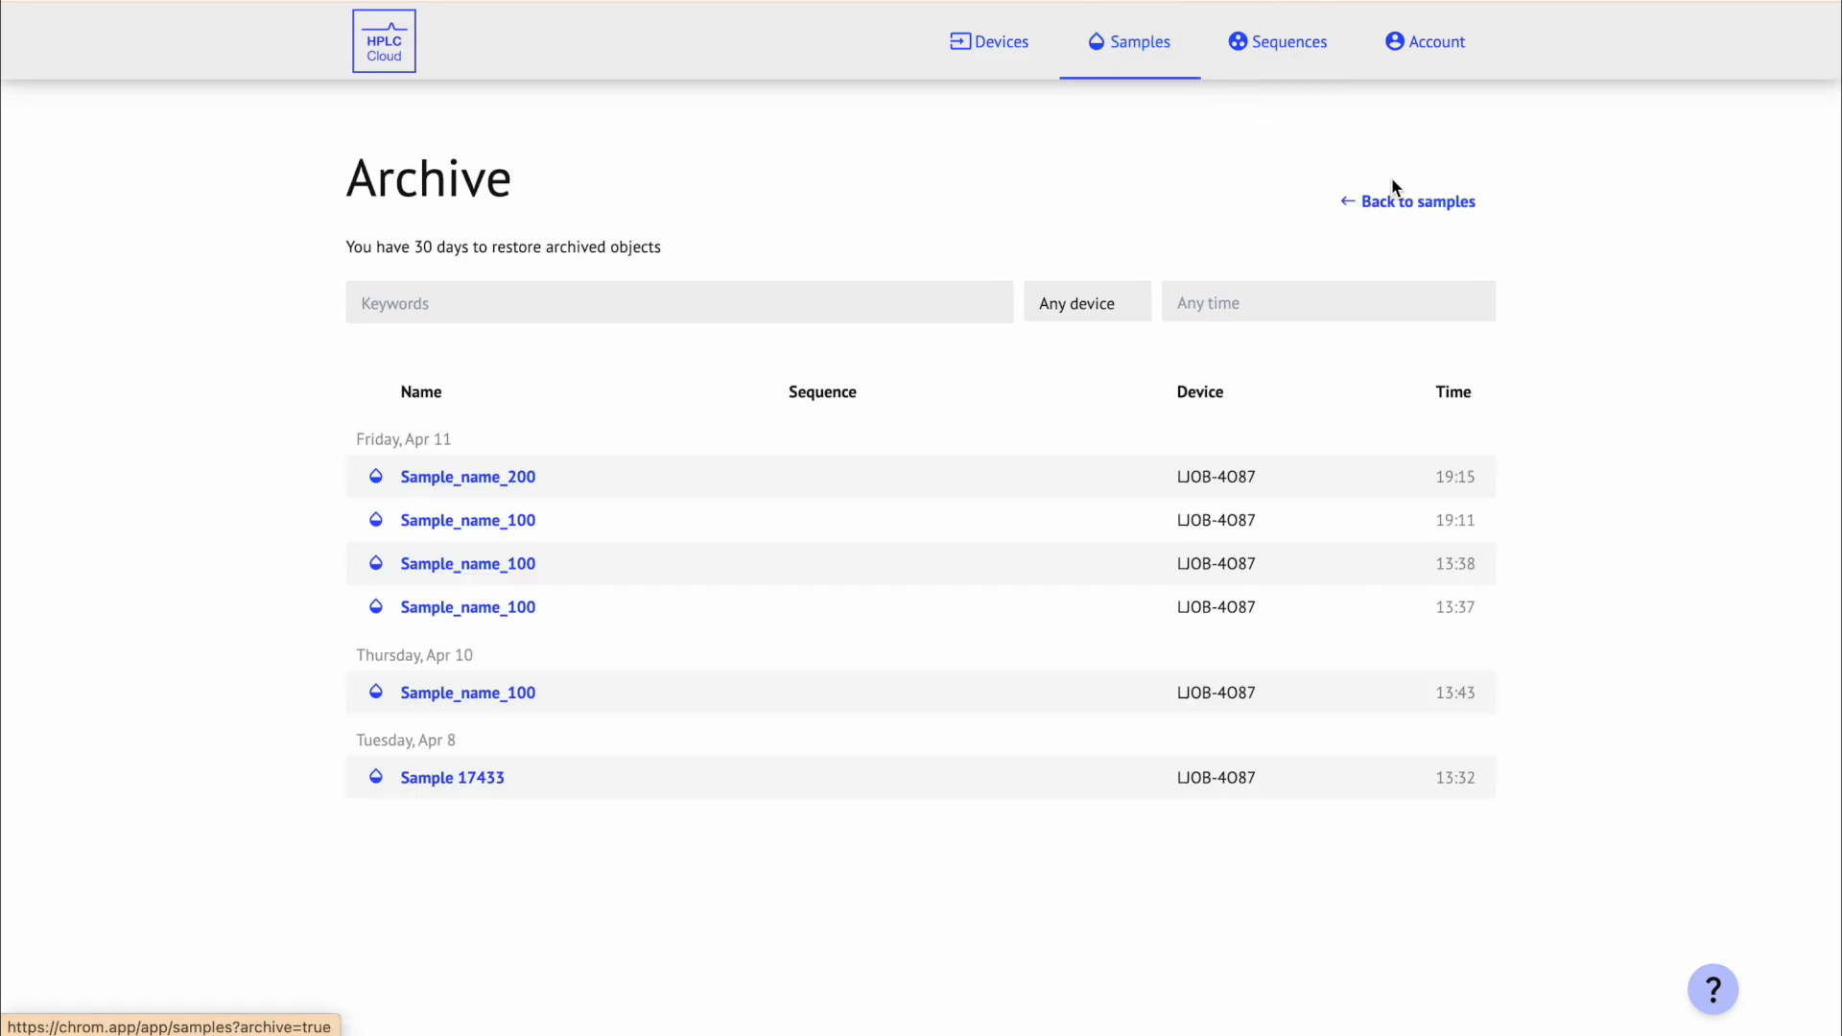
pyautogui.click(965, 468)
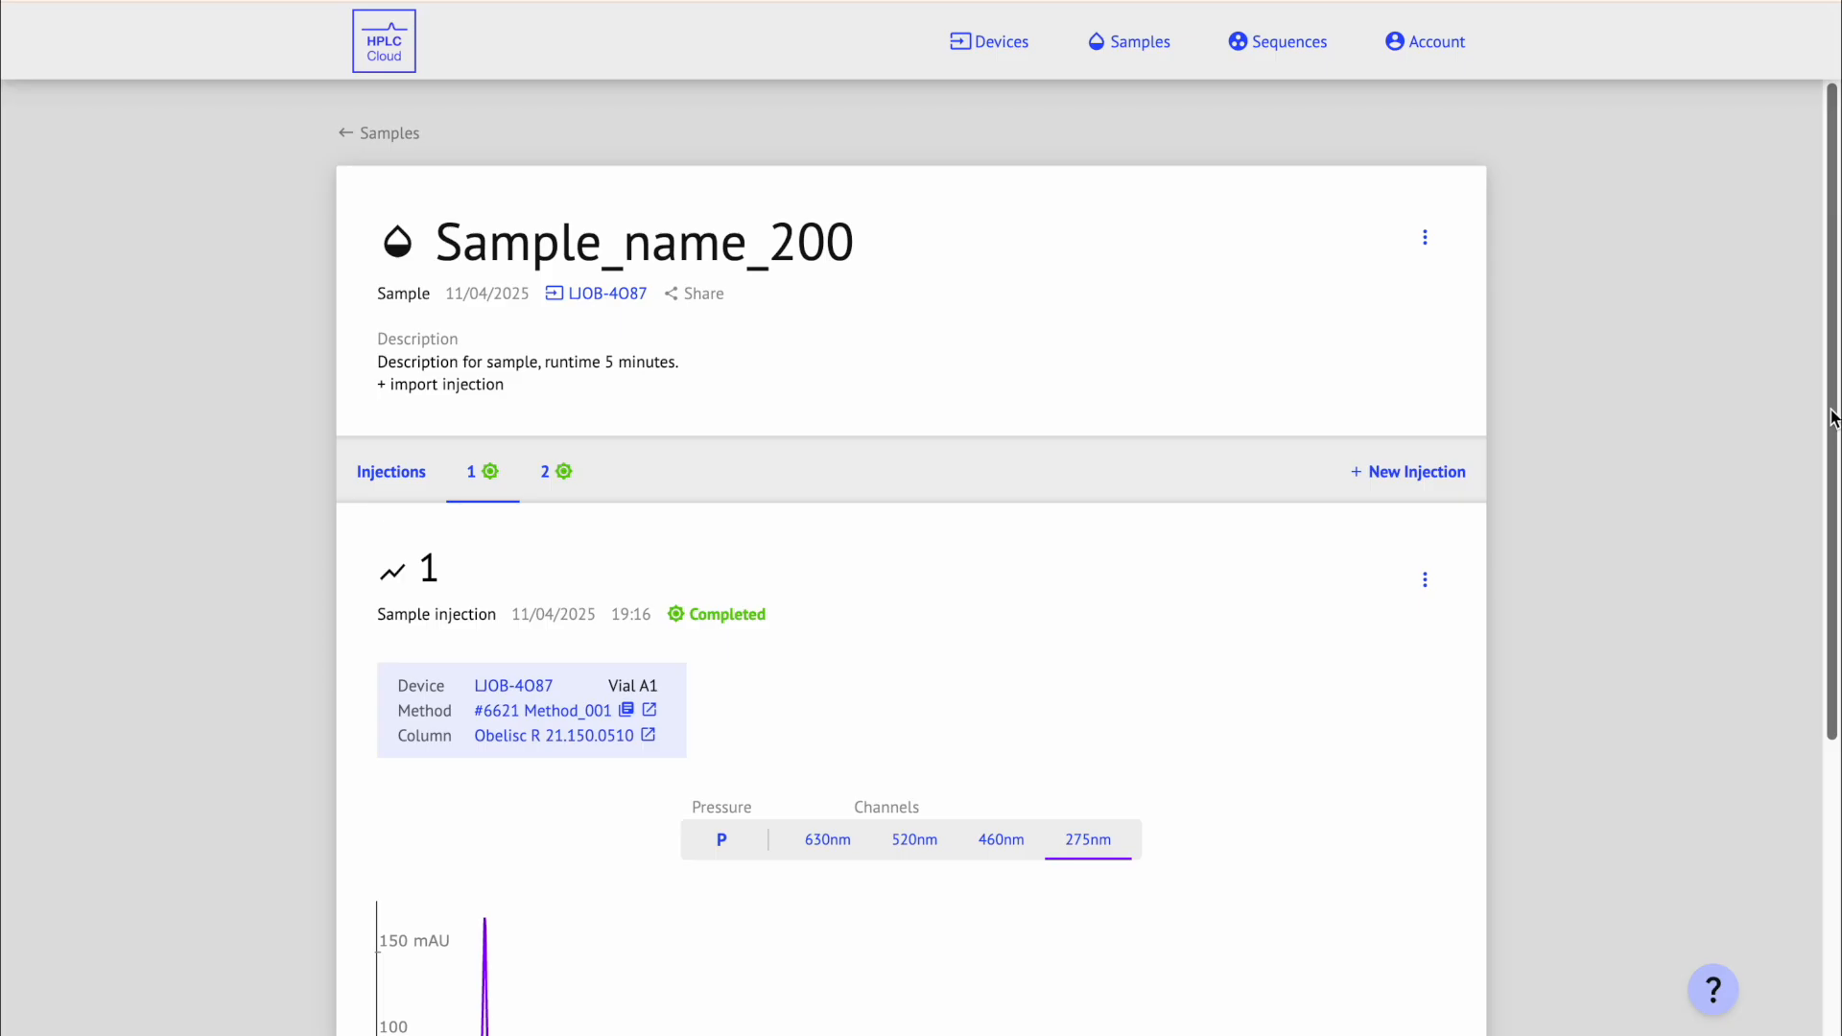
# Step: Zoom into the first peak and manually integrate it at 0.502 min with a drawn baseline
pyautogui.scroll(-5, 1824, 707)
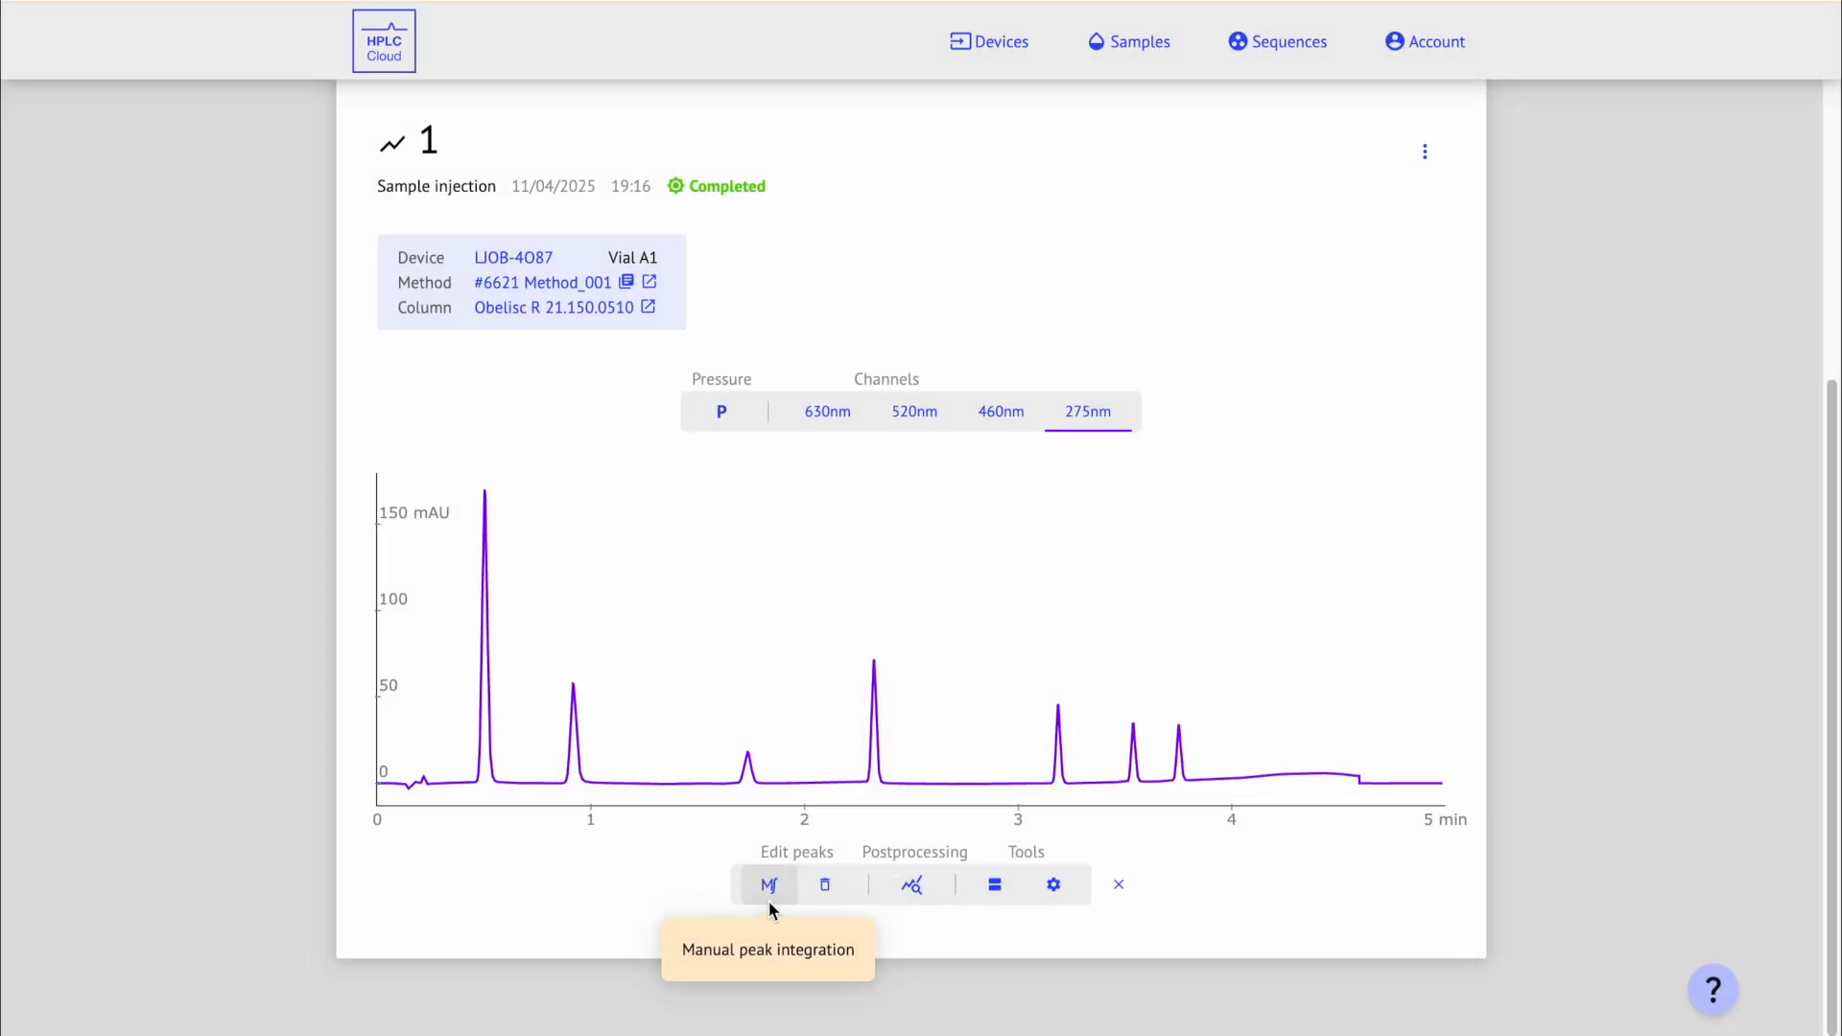
pyautogui.moveTo(444, 763); pyautogui.dragTo(540, 795)
pyautogui.click(768, 885)
pyautogui.moveTo(658, 684); pyautogui.dragTo(1079, 693)
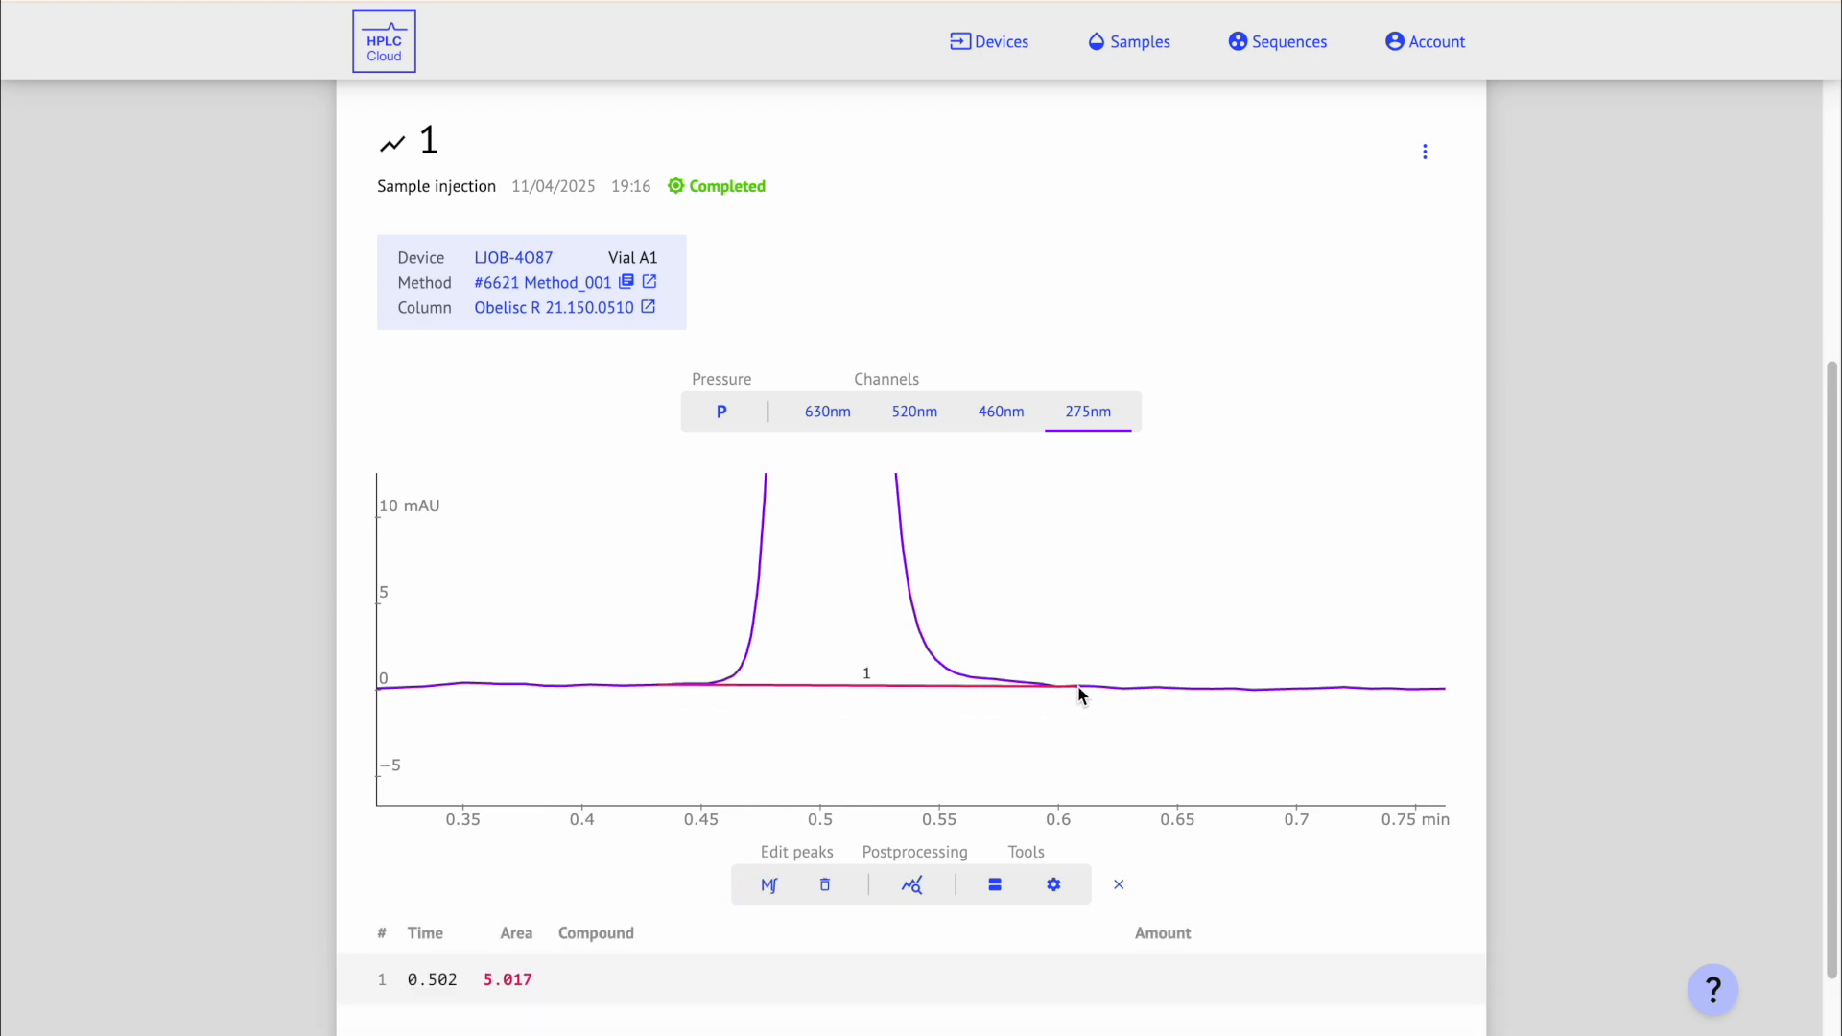
# Step: Reset the chromatogram zoom to 0–5 min and delete manual peak 1
pyautogui.doubleClick(1143, 756)
pyautogui.scroll(-3, 1664, 719)
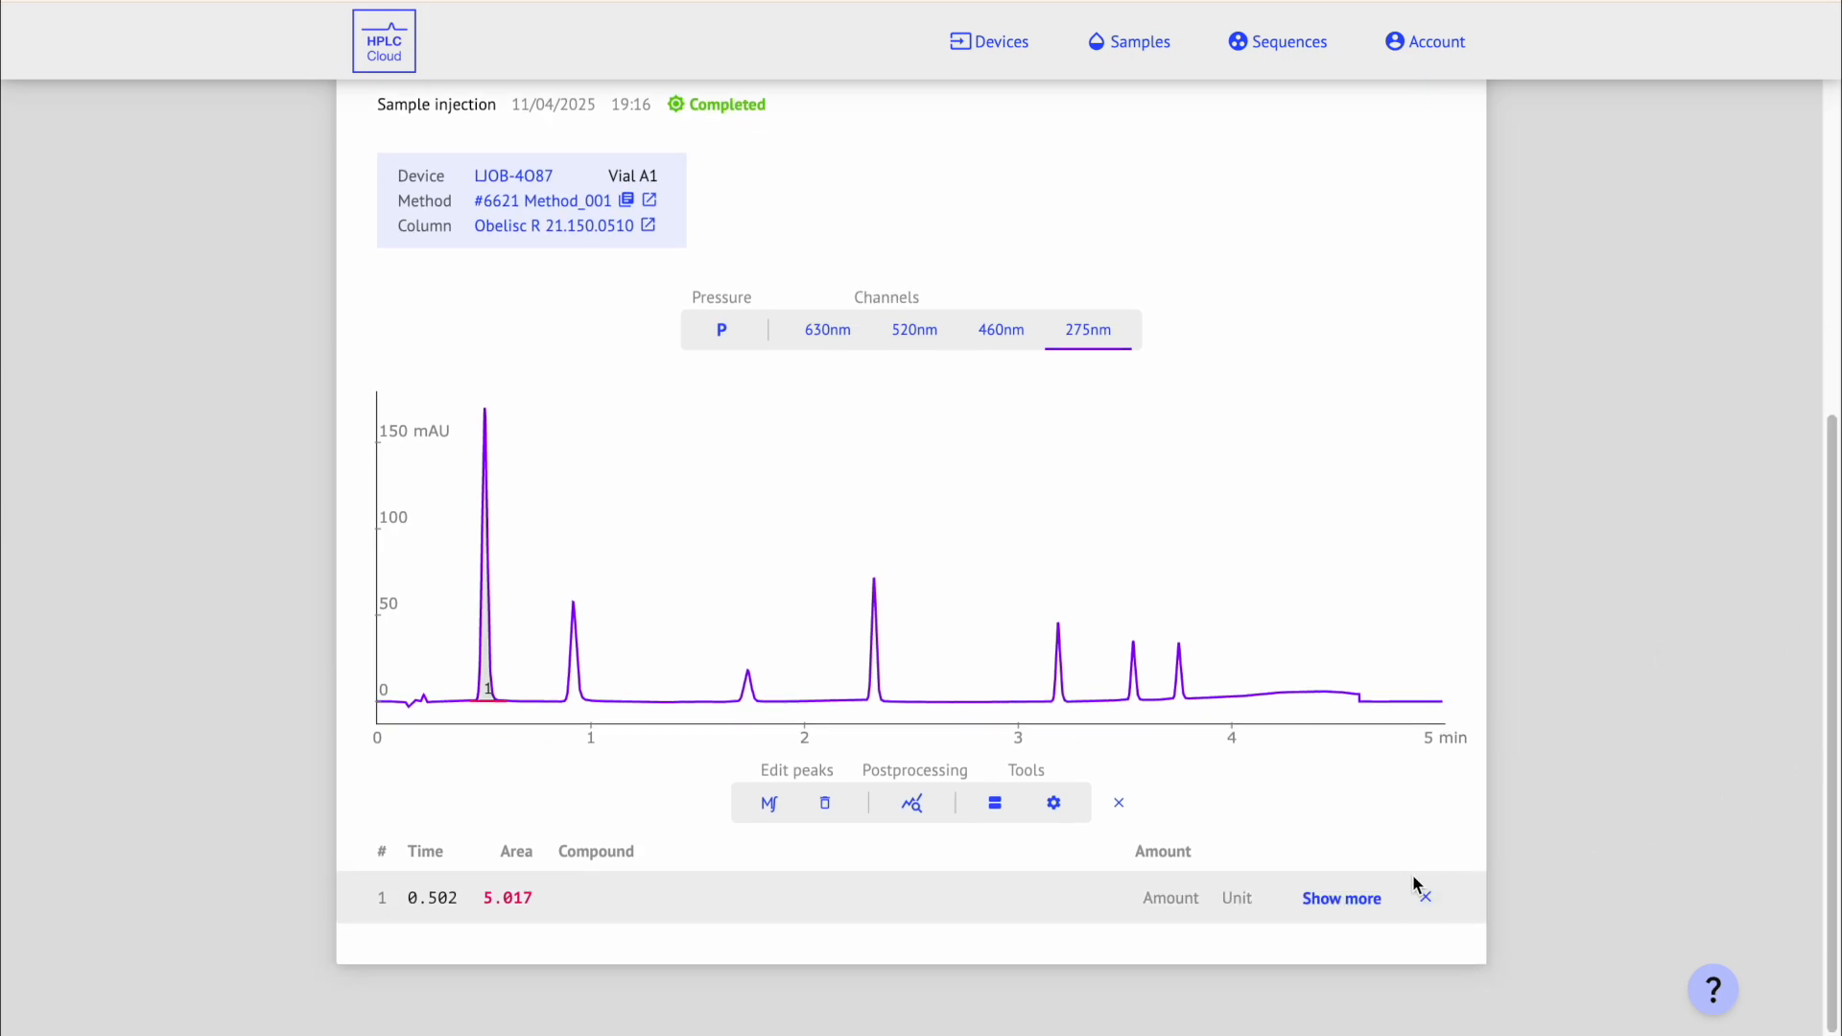
pyautogui.click(1435, 904)
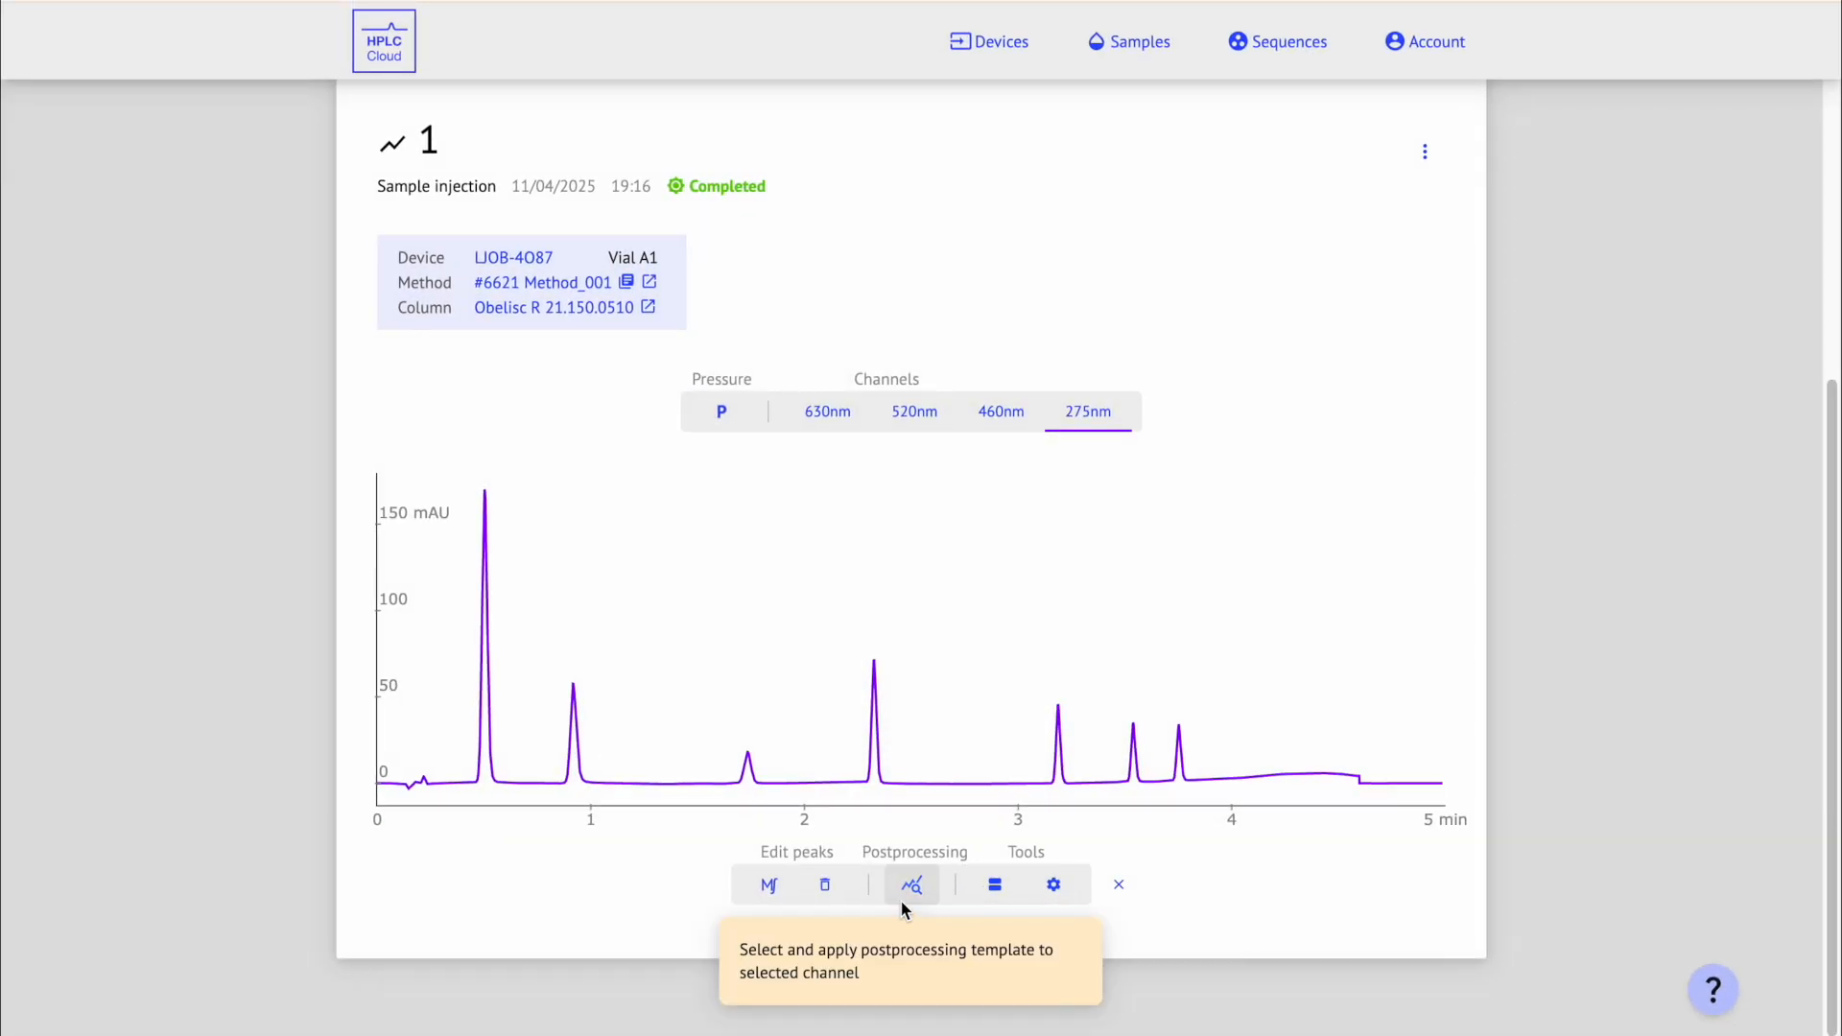
# Step: Apply the postprocessing template to the 275 nm channel, yielding six peaks, and expand peak 1's details
pyautogui.click(903, 877)
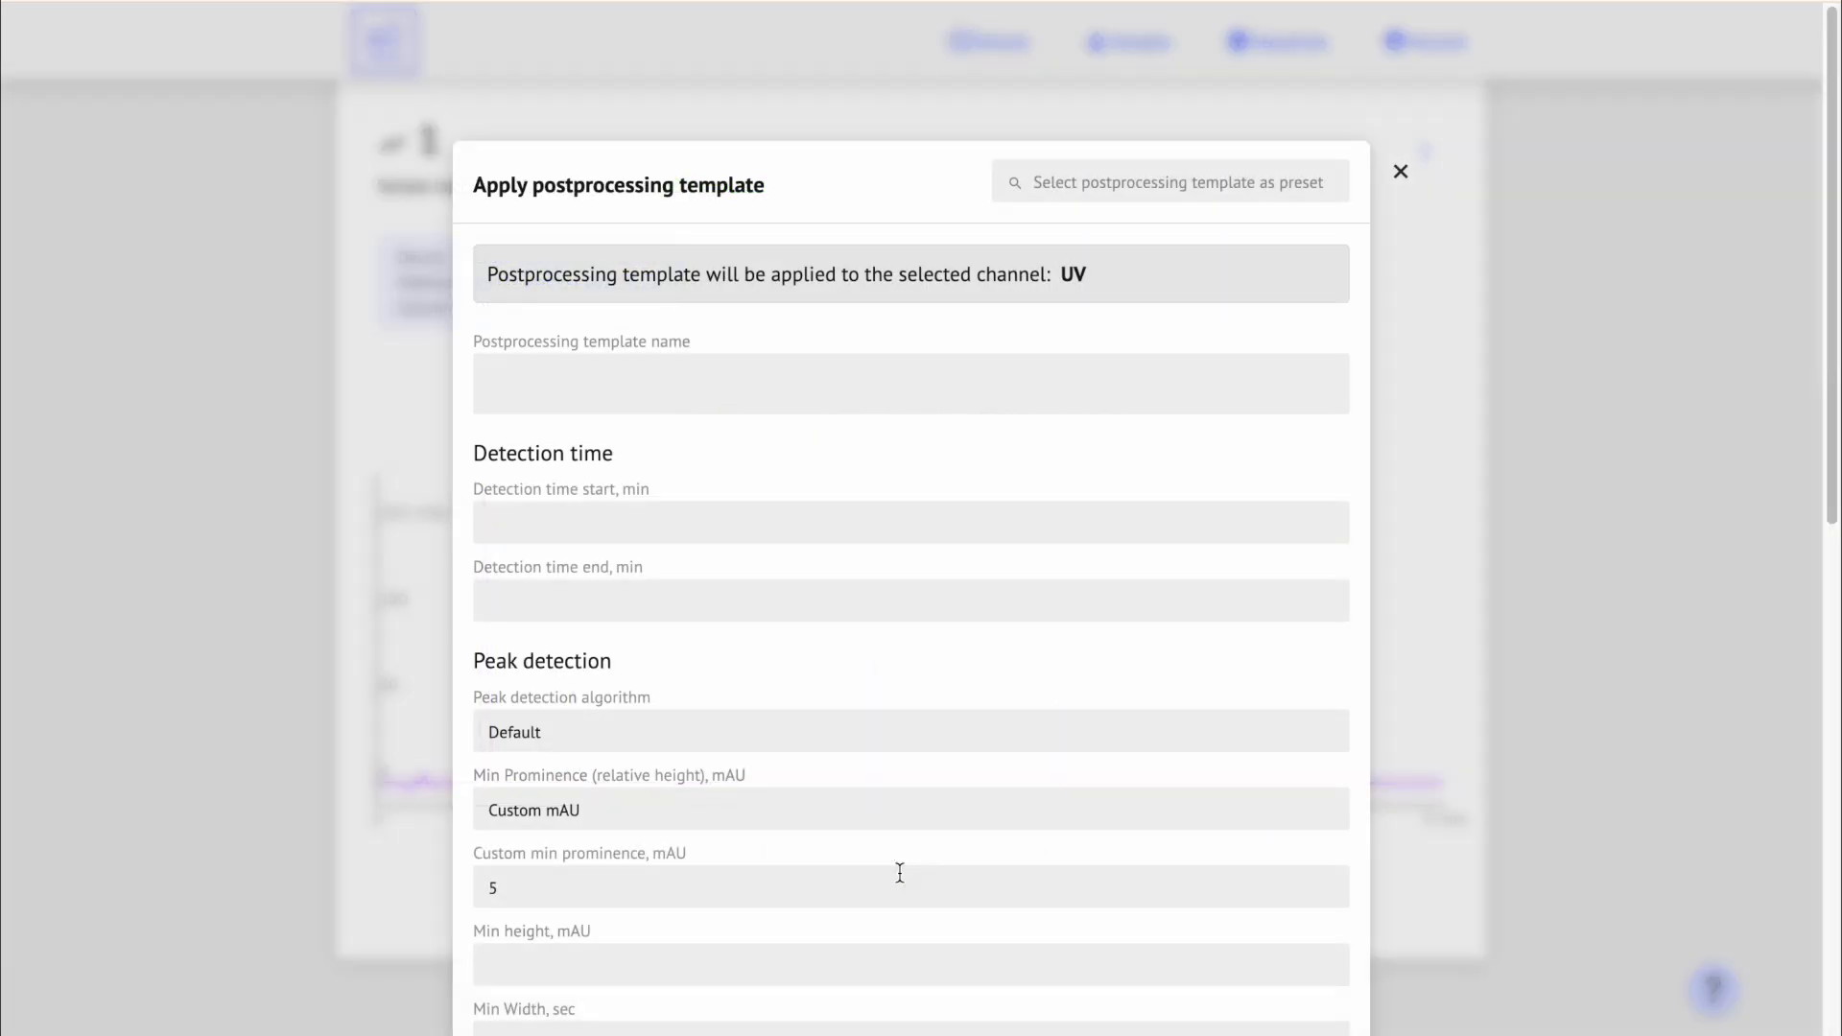
pyautogui.moveTo(1833, 501); pyautogui.dragTo(1684, 988)
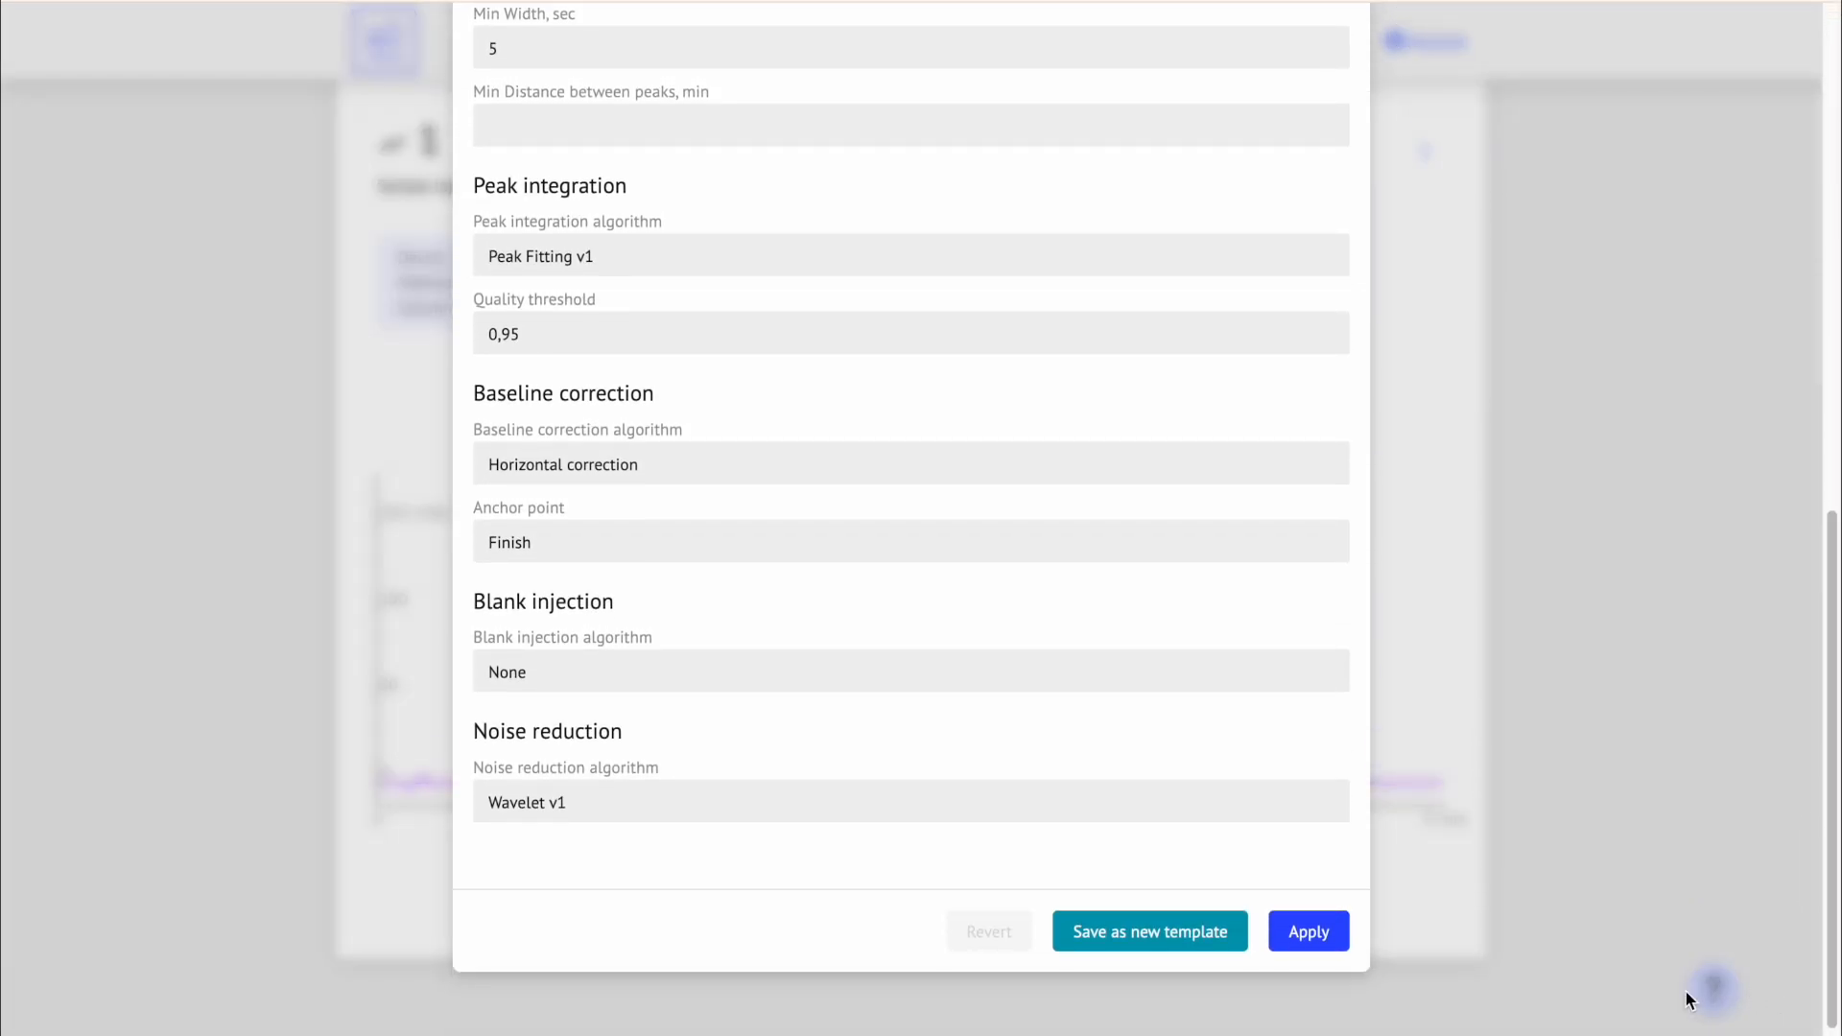
pyautogui.click(1341, 937)
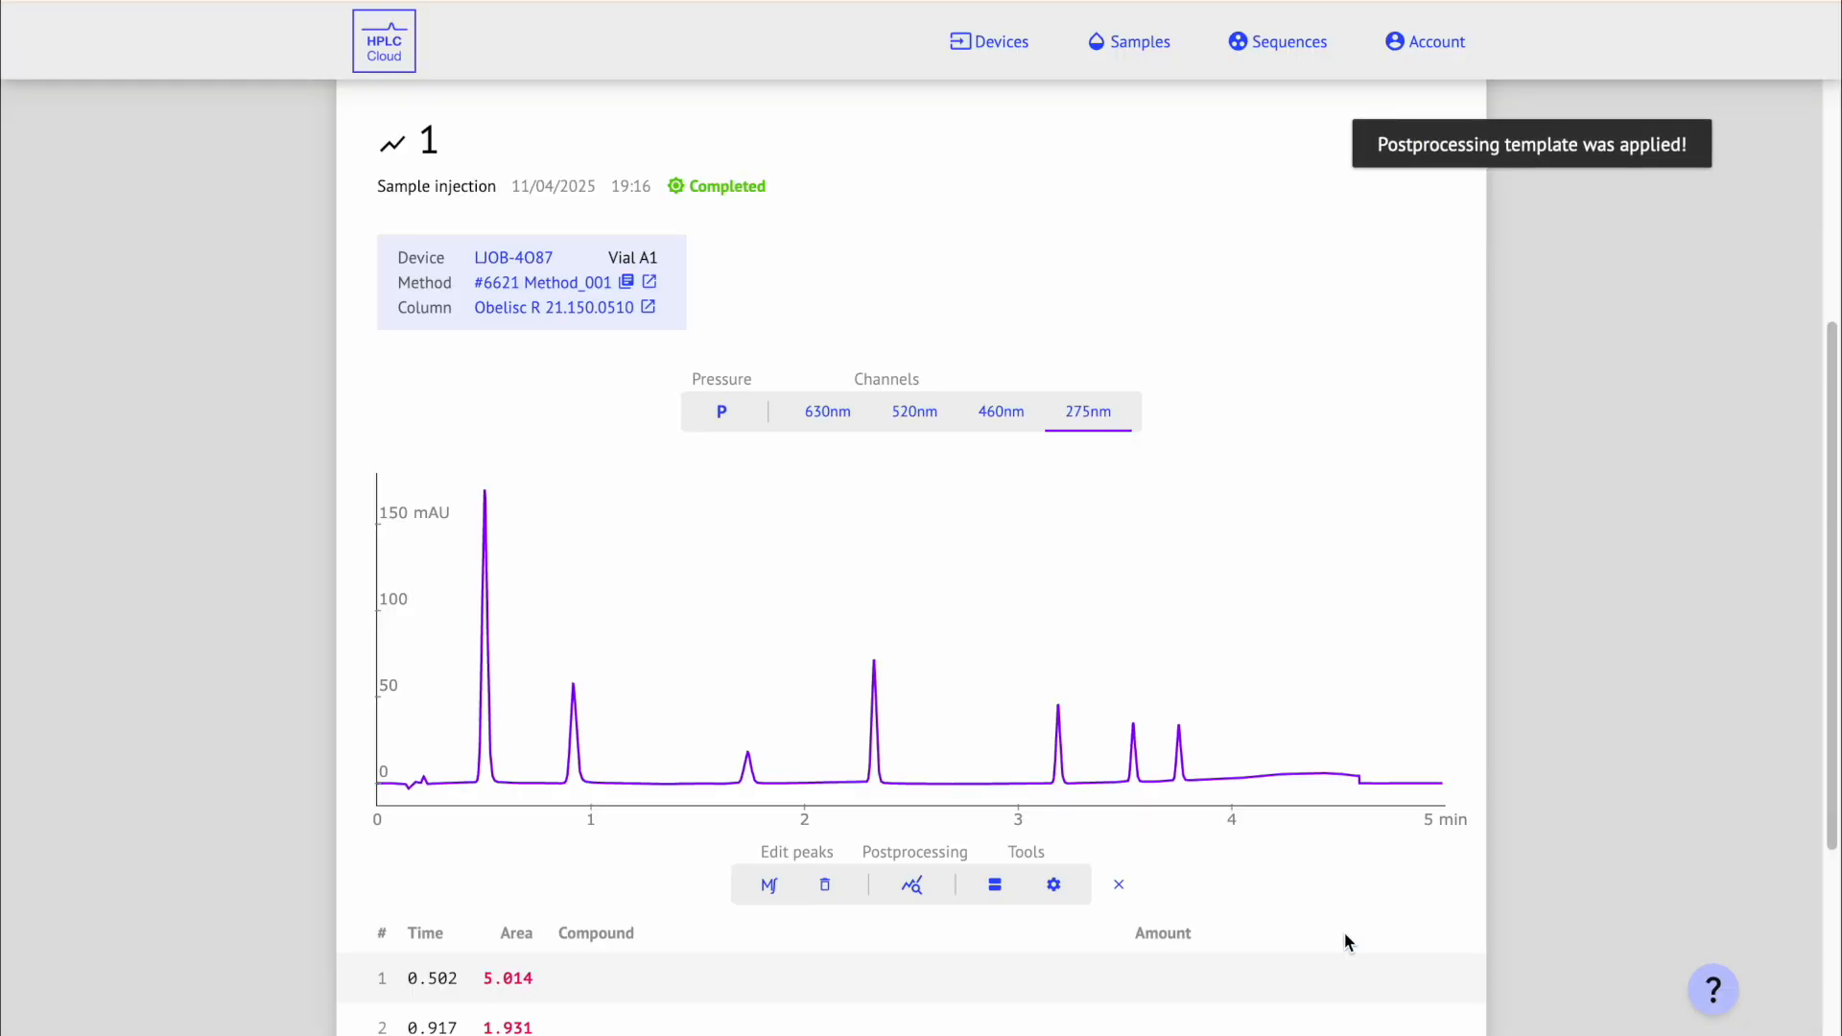
pyautogui.moveTo(1830, 802); pyautogui.dragTo(1826, 952)
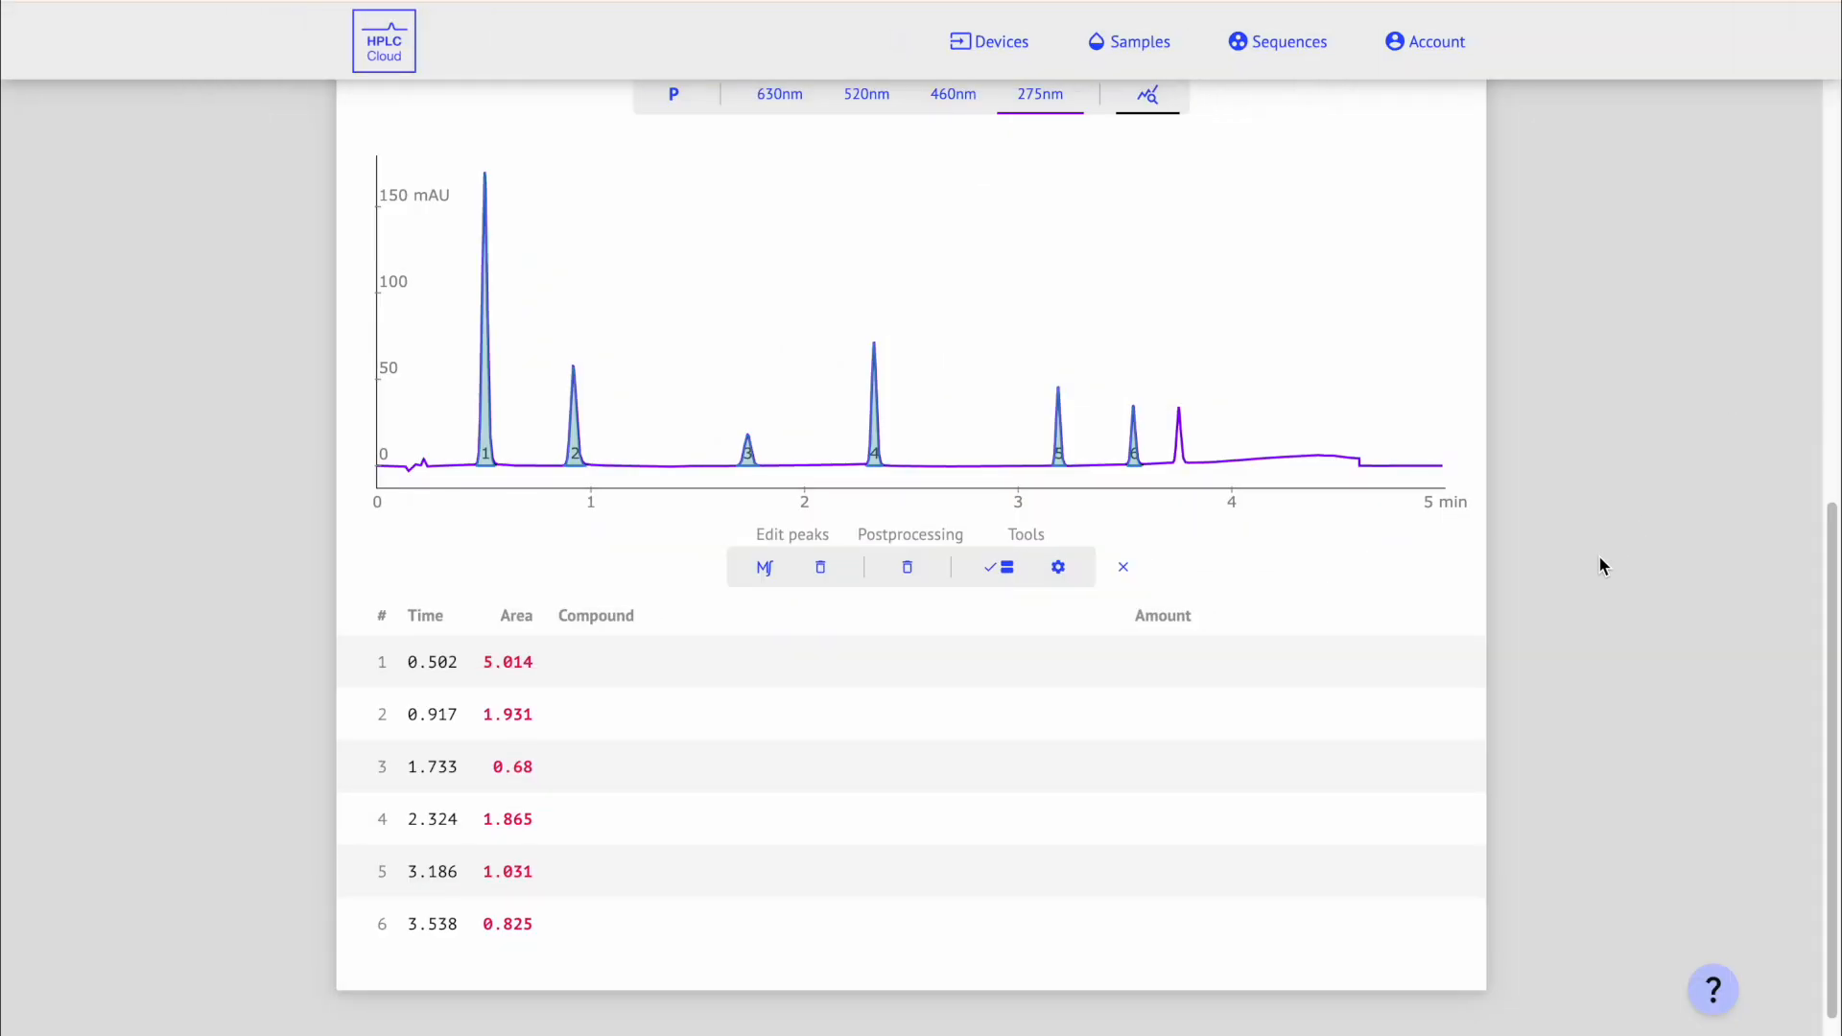
pyautogui.moveTo(1424, 679)
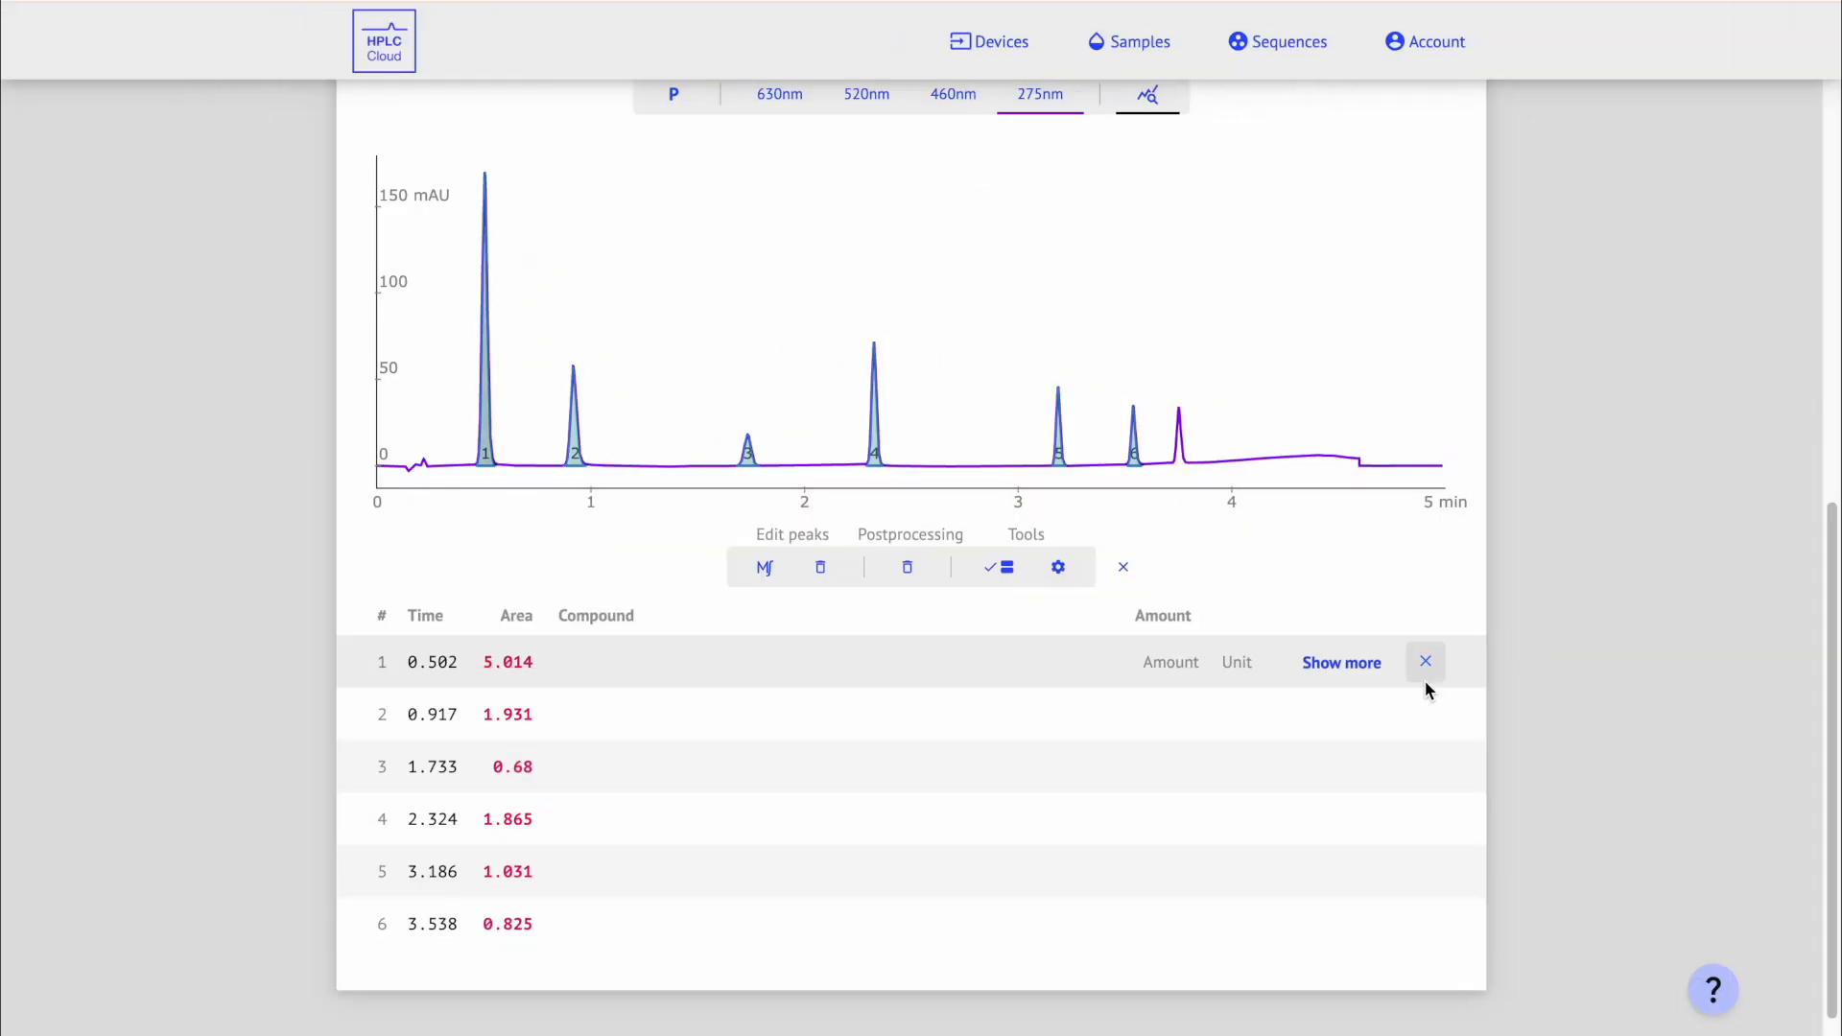
pyautogui.click(1368, 672)
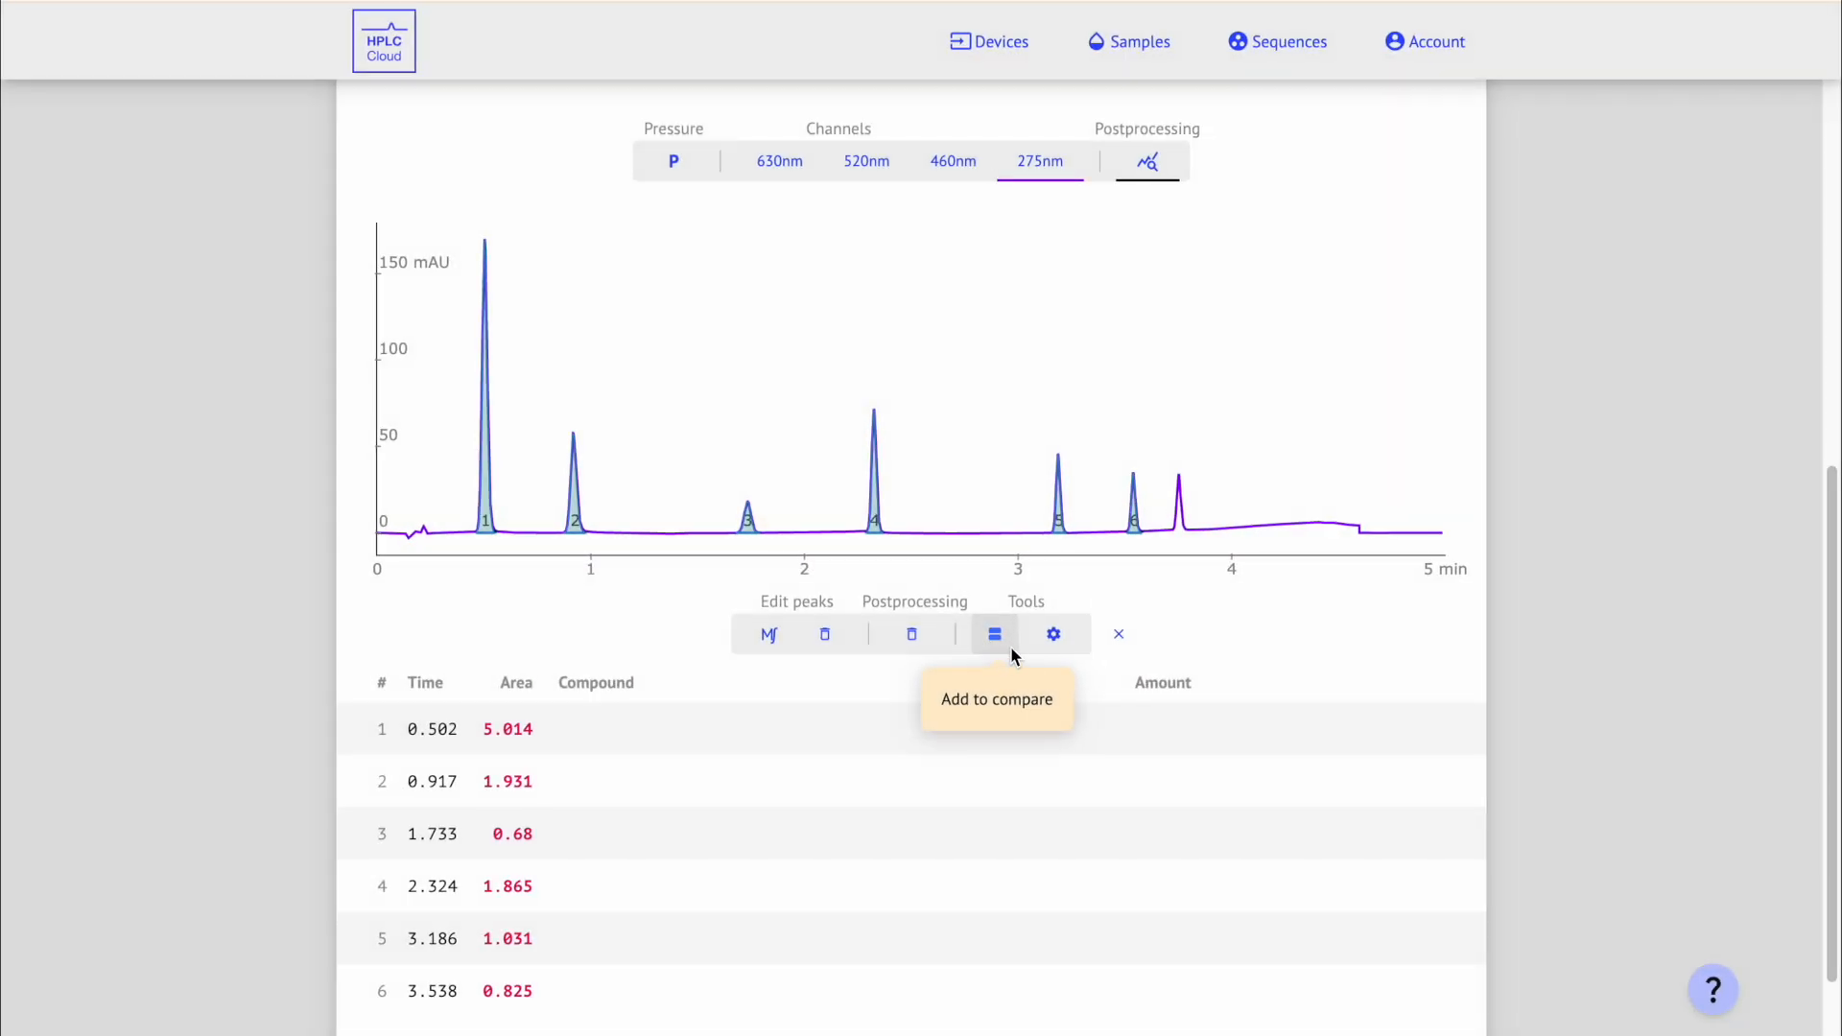
# Step: Overlay Sample_name_200 with Sample _name_001 at 275 nm in full-height mode on the compare page
pyautogui.click(1017, 634)
pyautogui.click(1017, 634)
pyautogui.moveTo(1835, 183)
pyautogui.mouseDown()
pyautogui.moveTo(1839, 388)
pyautogui.moveTo(1839, 161)
pyautogui.mouseUp()
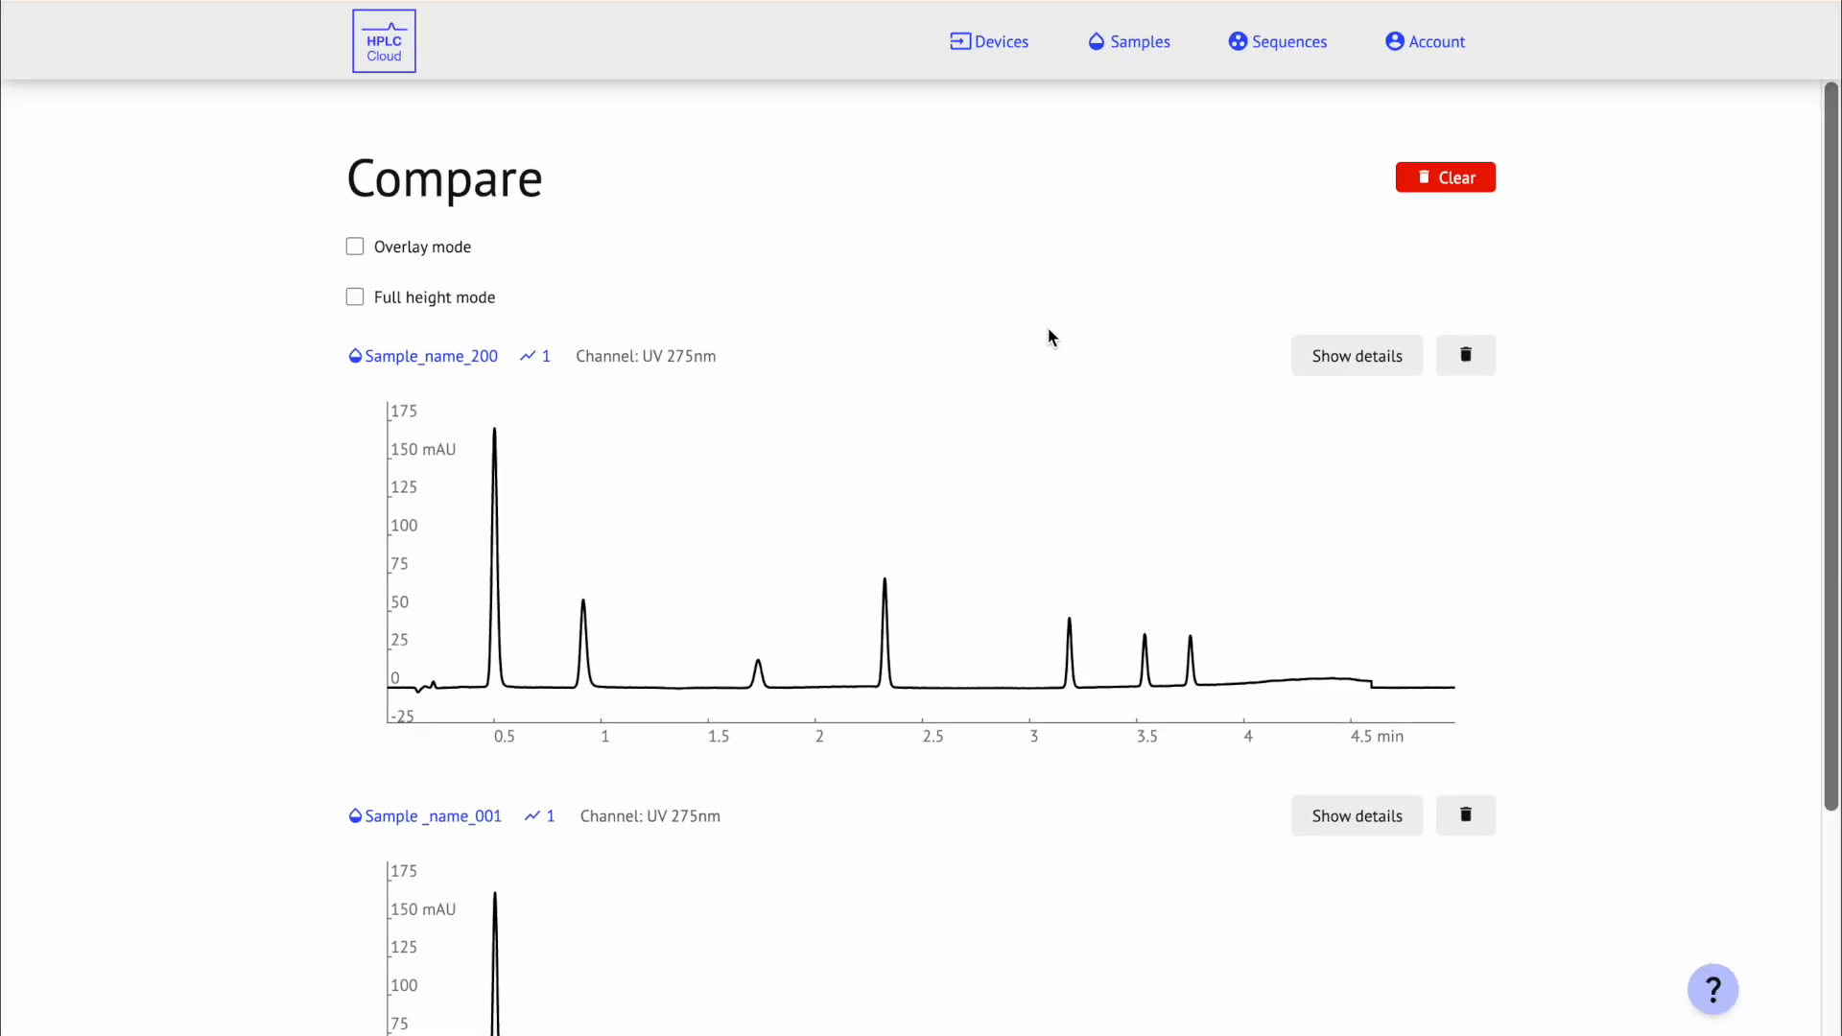
pyautogui.click(356, 247)
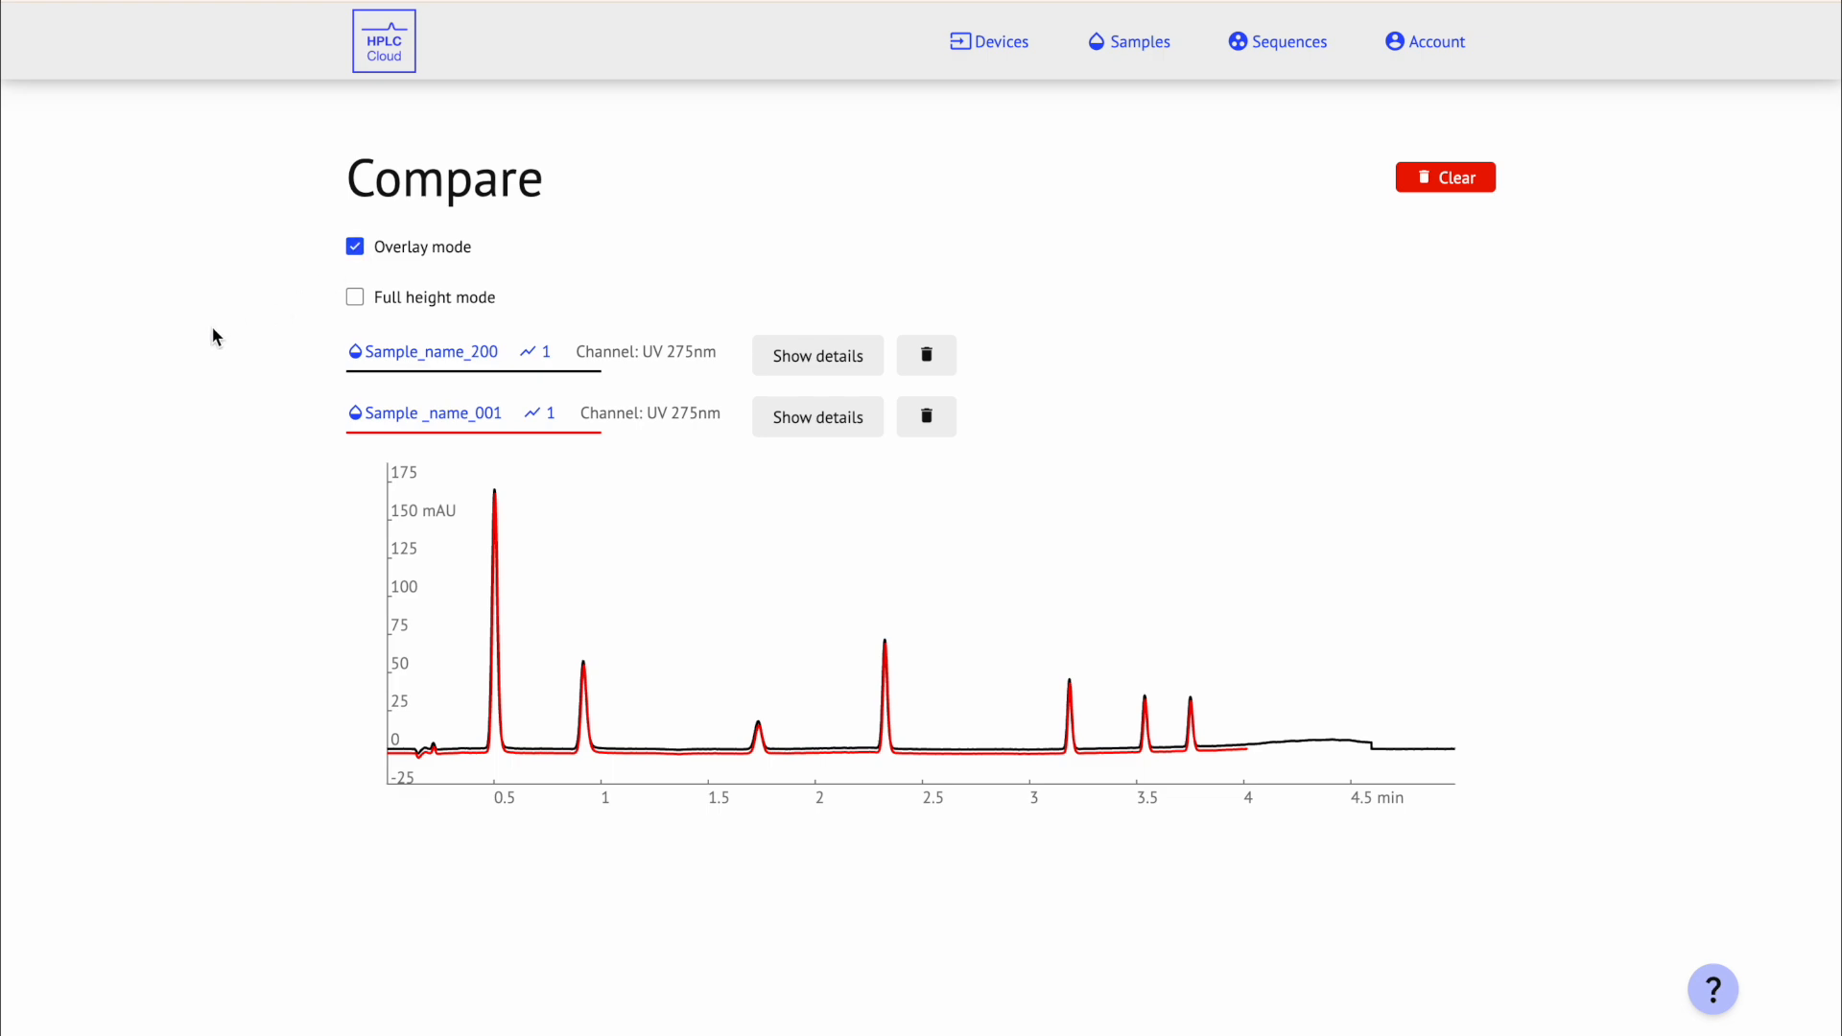
pyautogui.moveTo(487, 710); pyautogui.dragTo(629, 769)
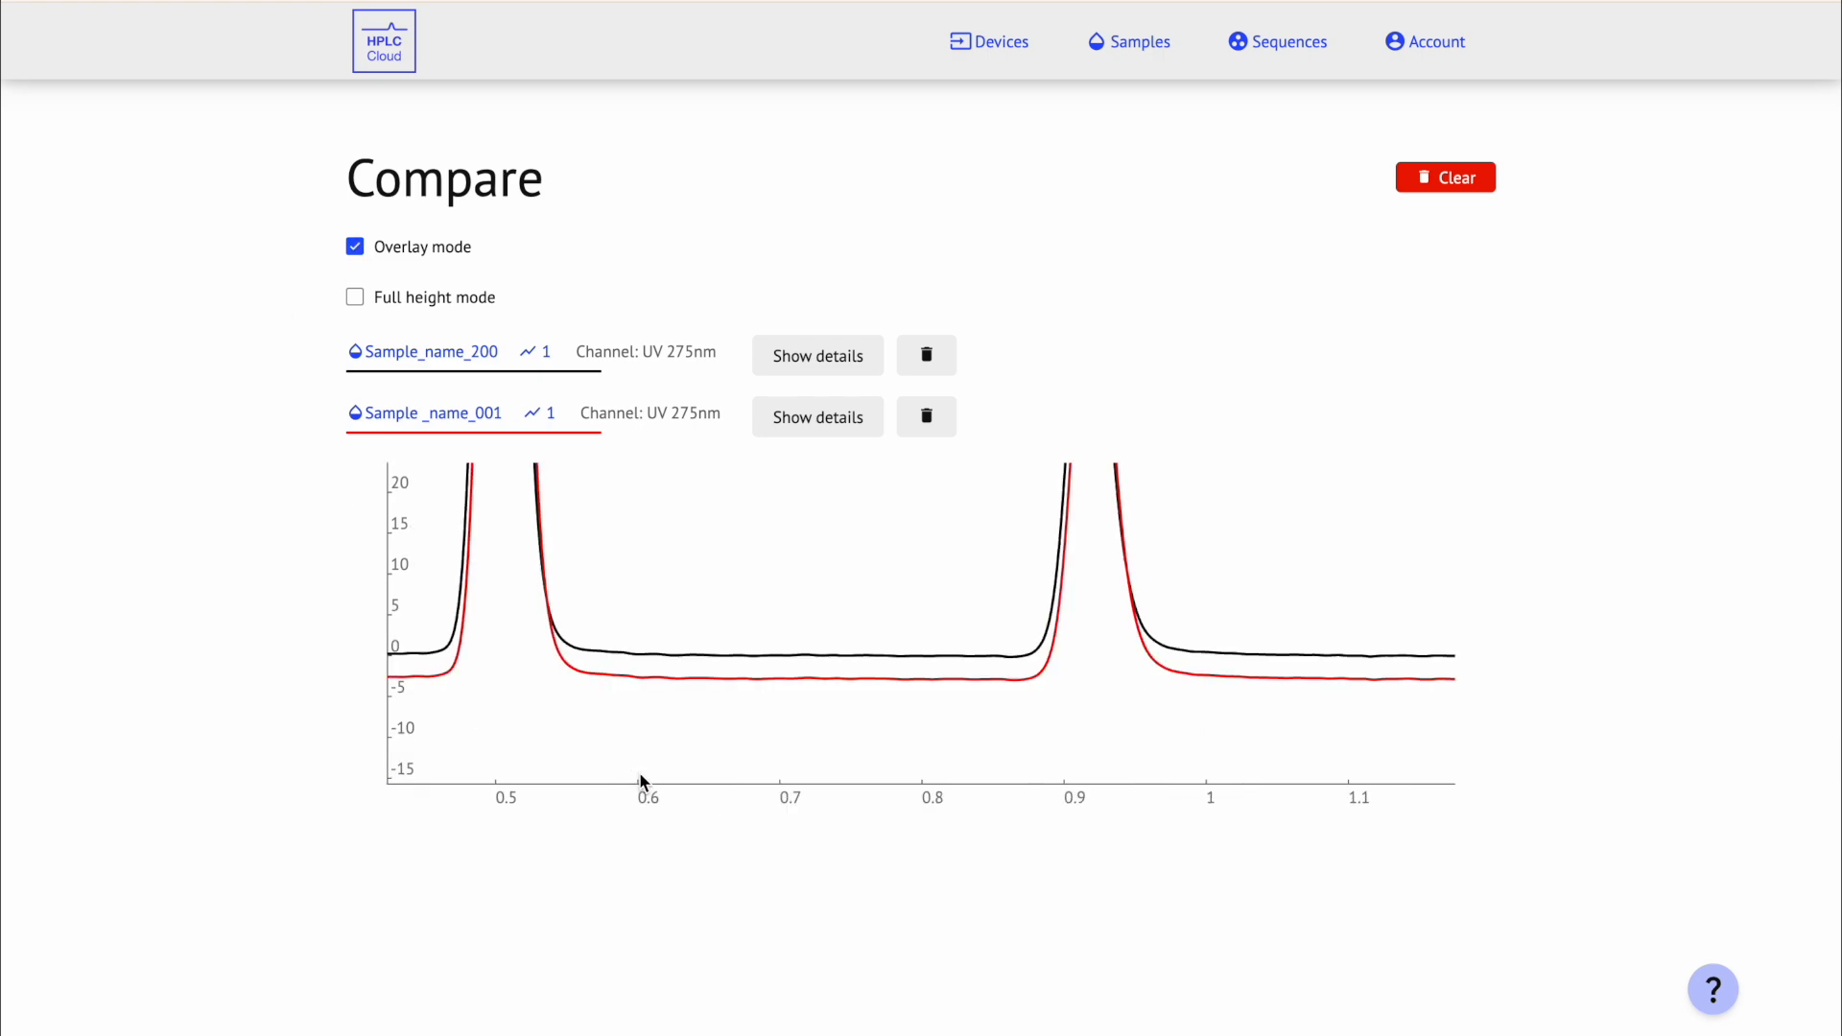
pyautogui.doubleClick(658, 726)
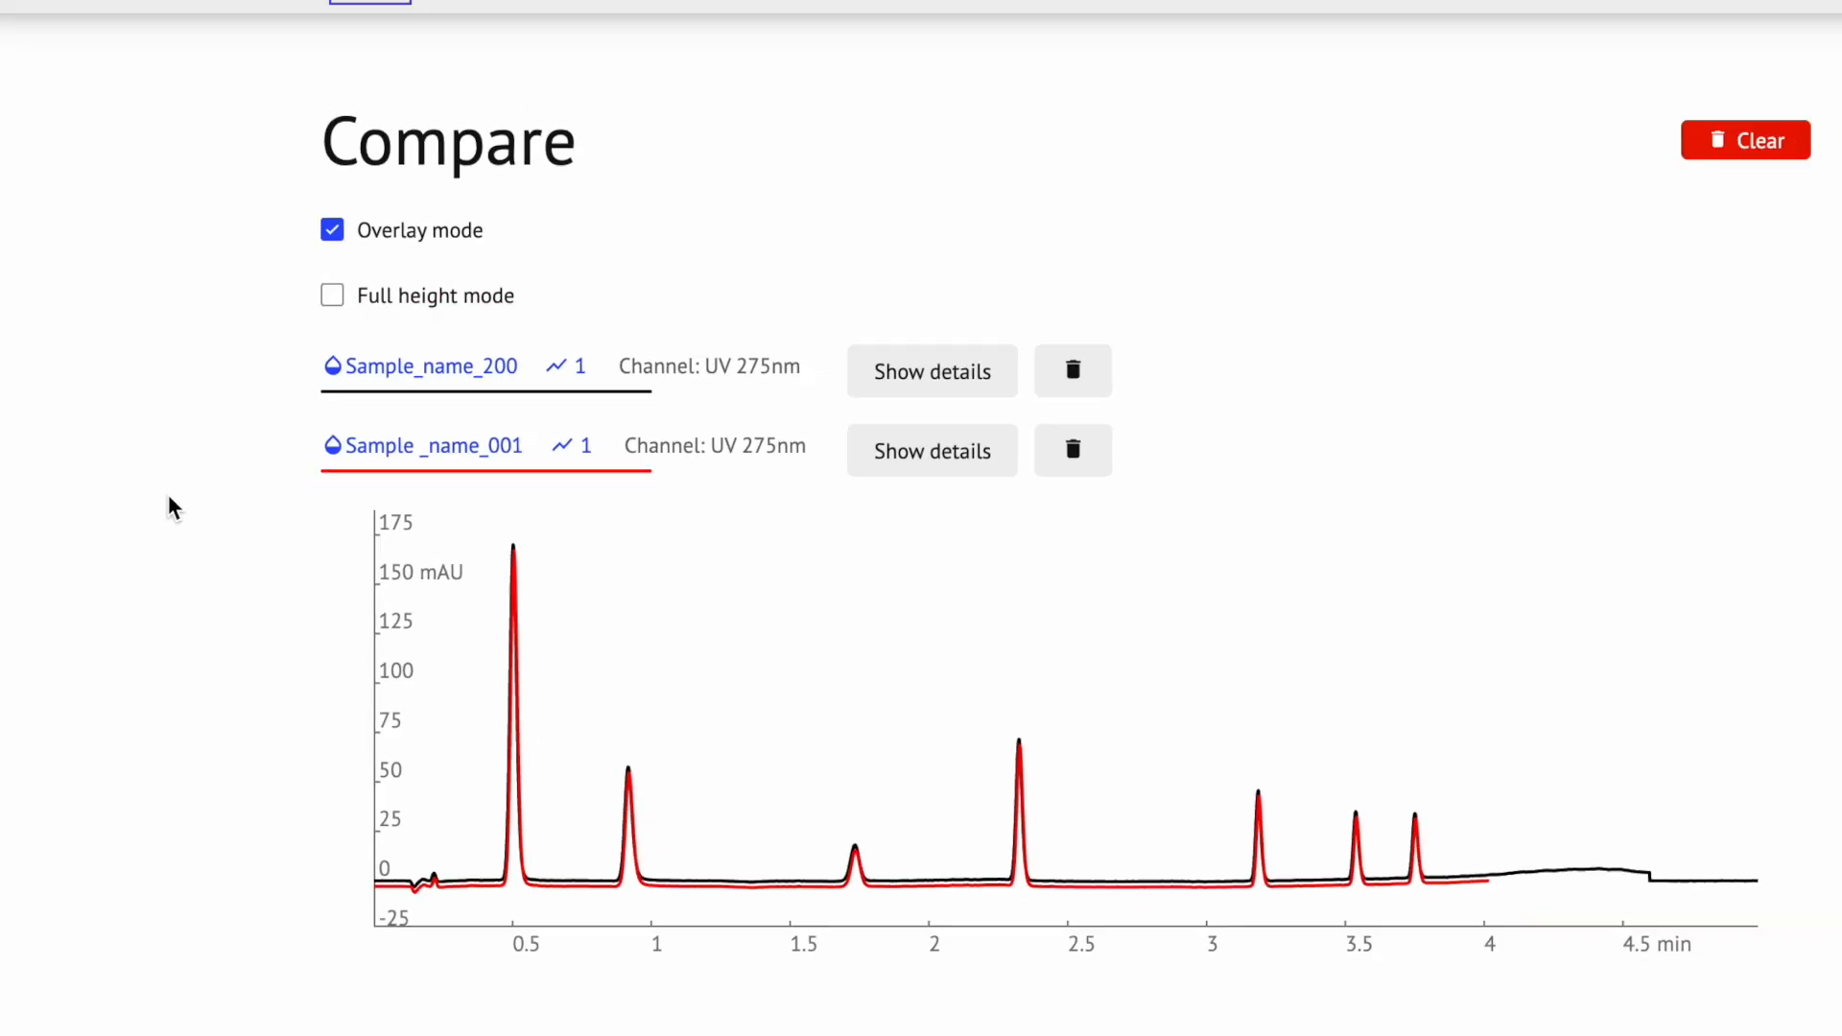
pyautogui.click(354, 299)
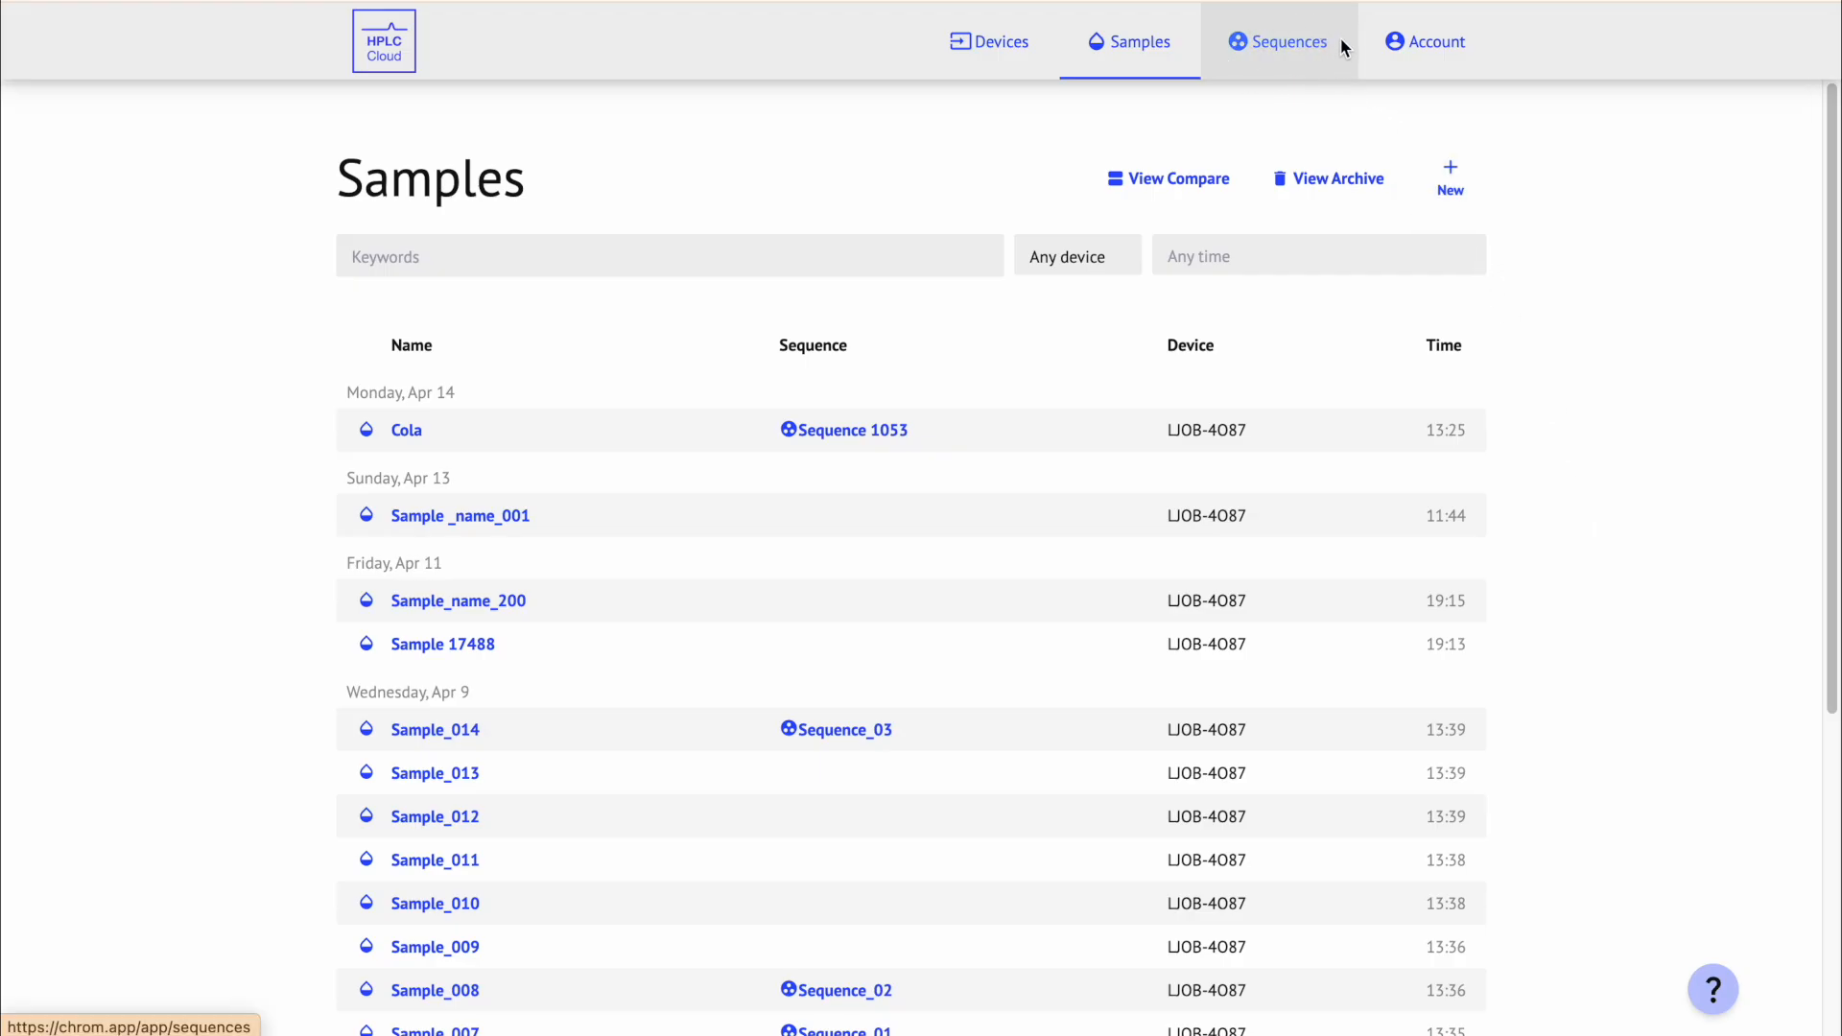
# Step: Open the Sequences list, search 'coca-col', filter to device LJOB-4O87 and open the time-range picker
pyautogui.click(1342, 44)
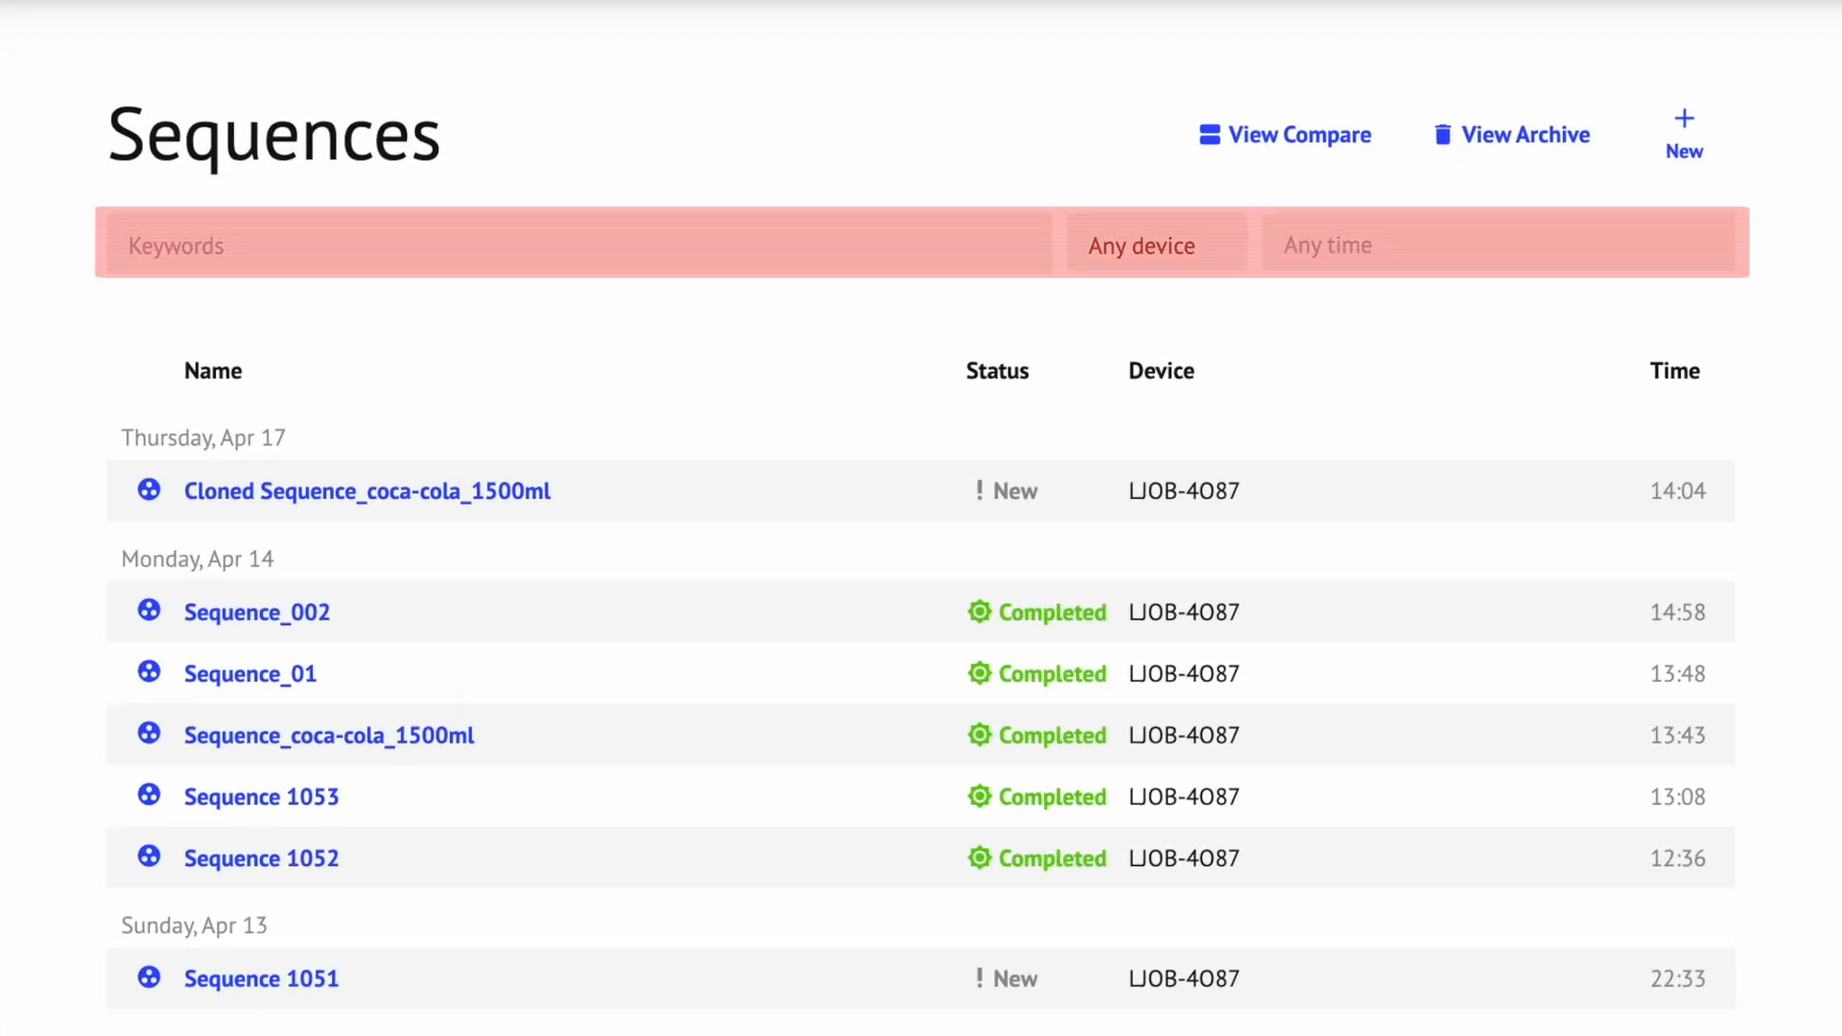
pyautogui.write('coca-cola')
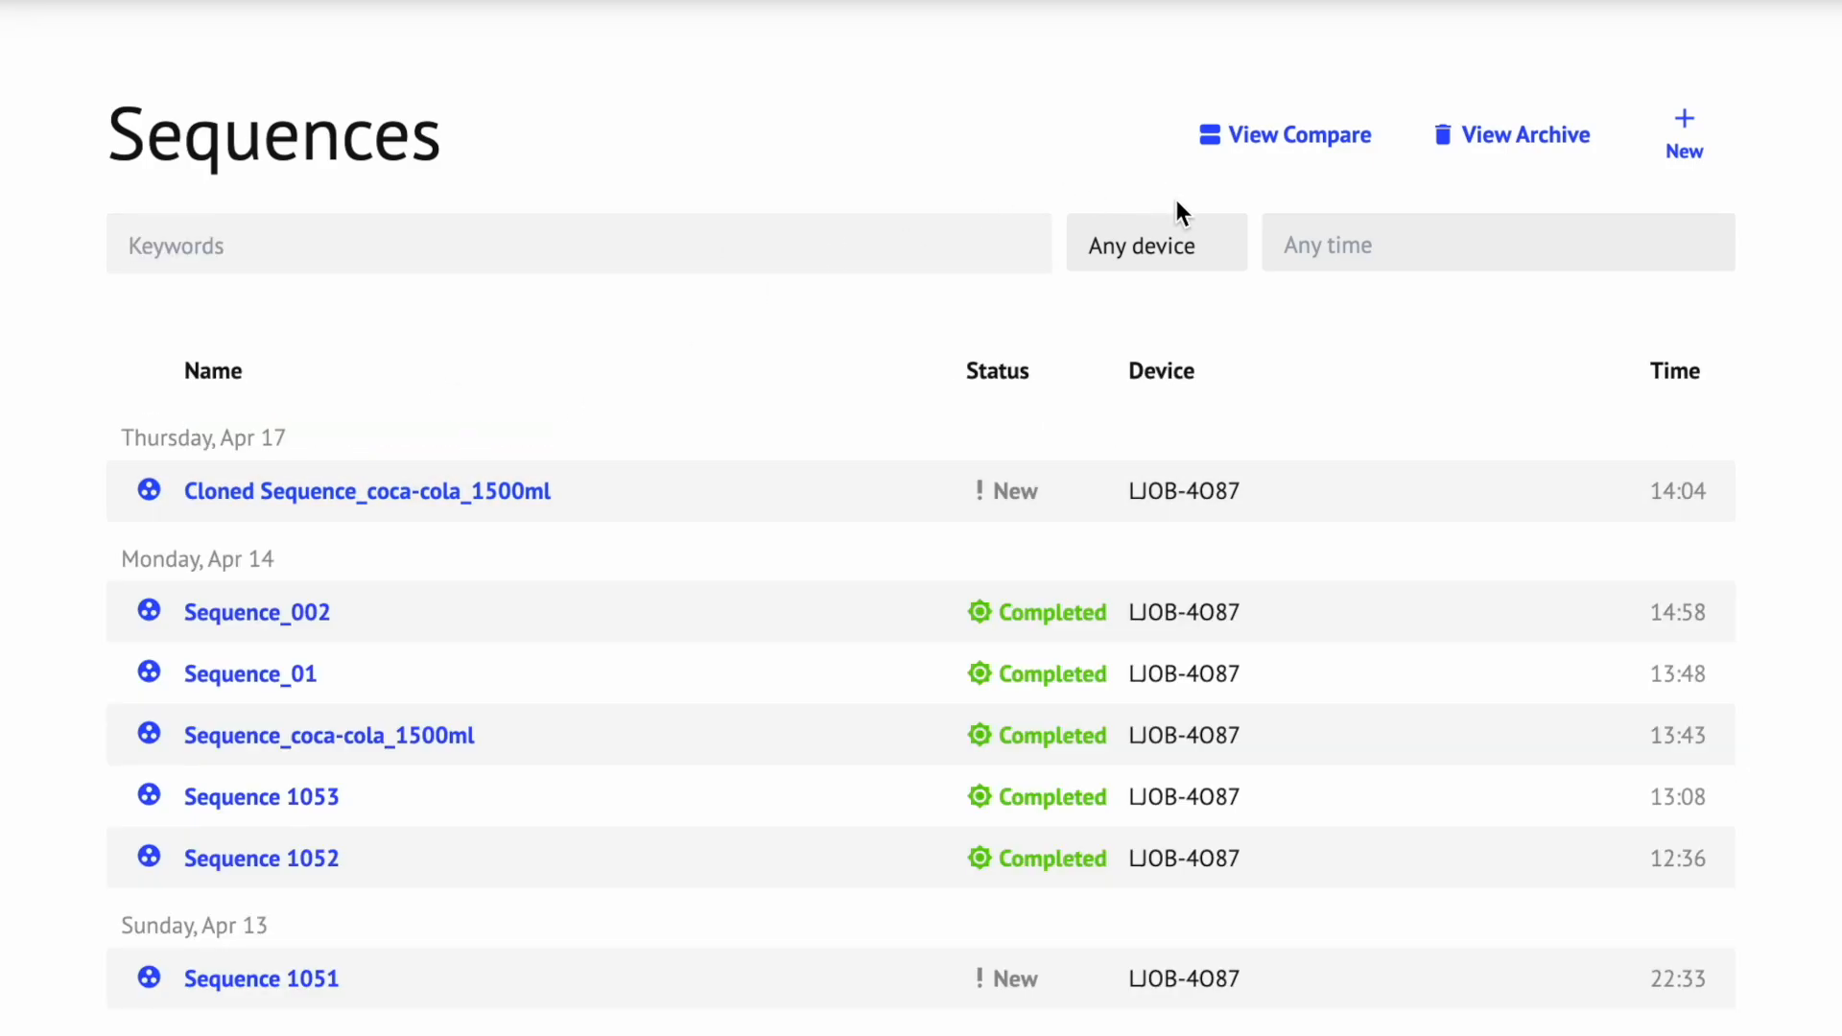
pyautogui.click(1196, 253)
pyautogui.click(1196, 286)
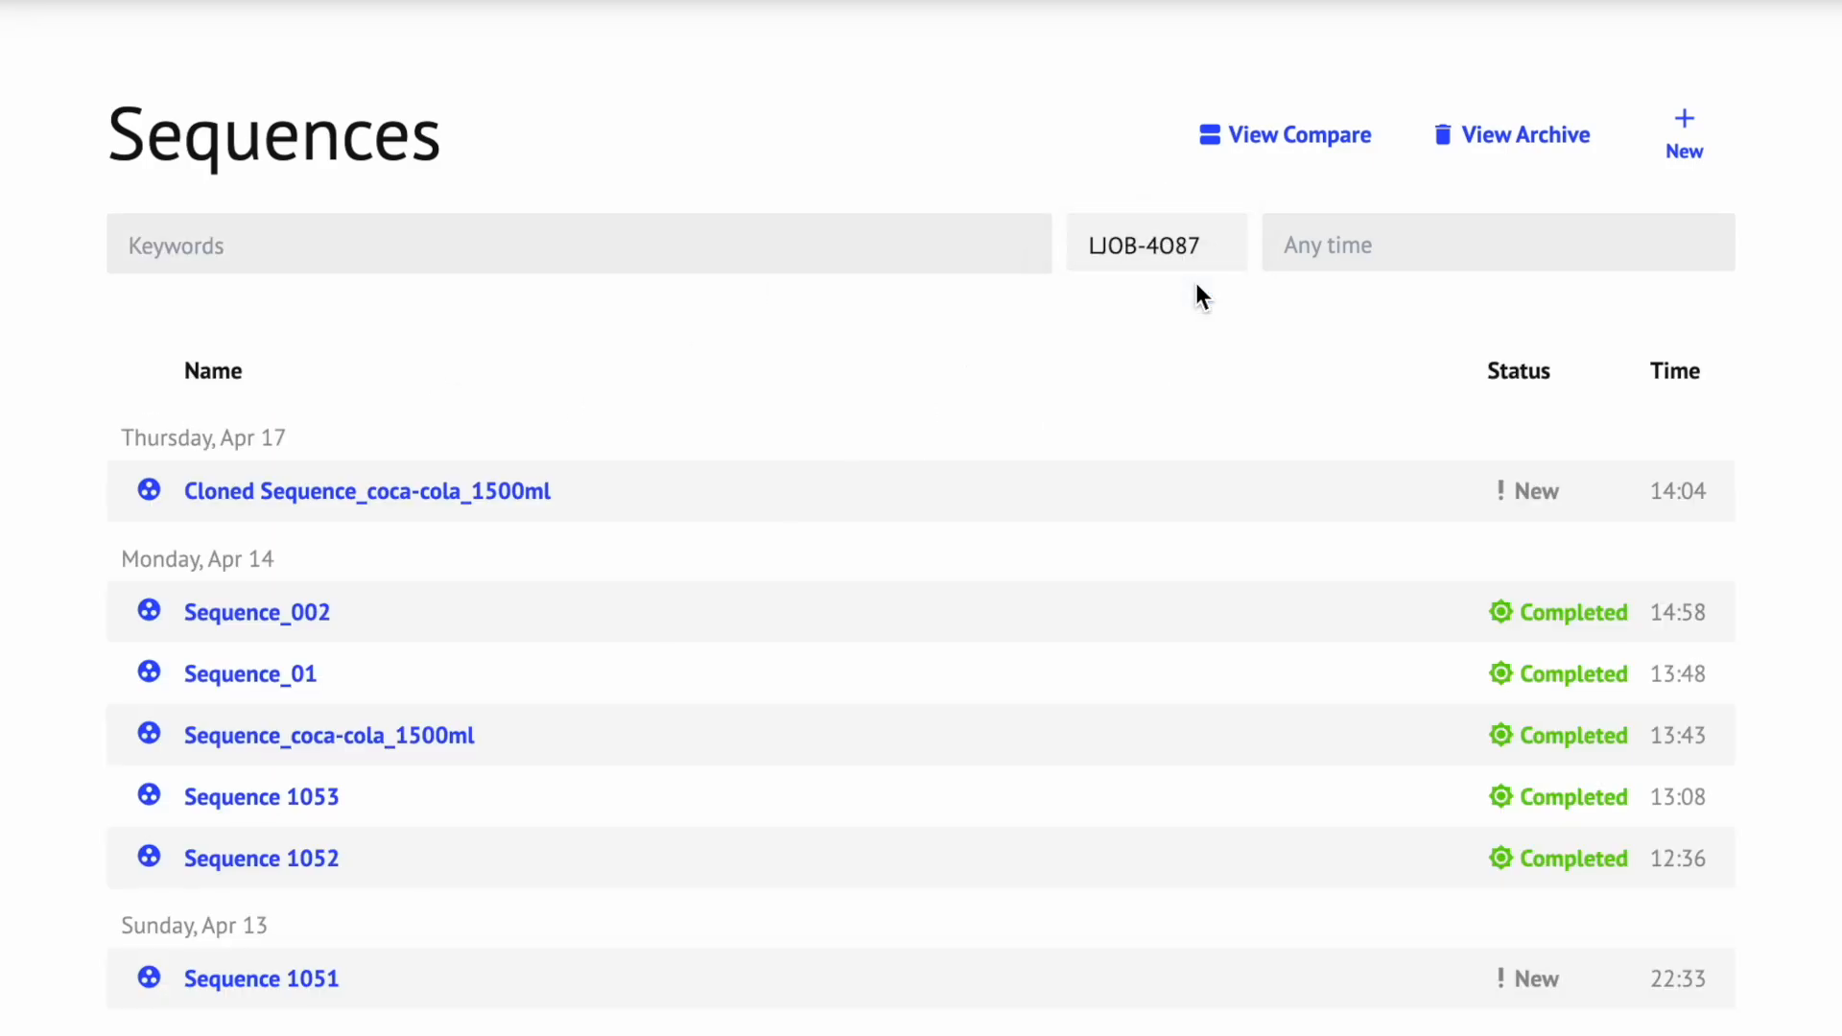
pyautogui.click(1322, 245)
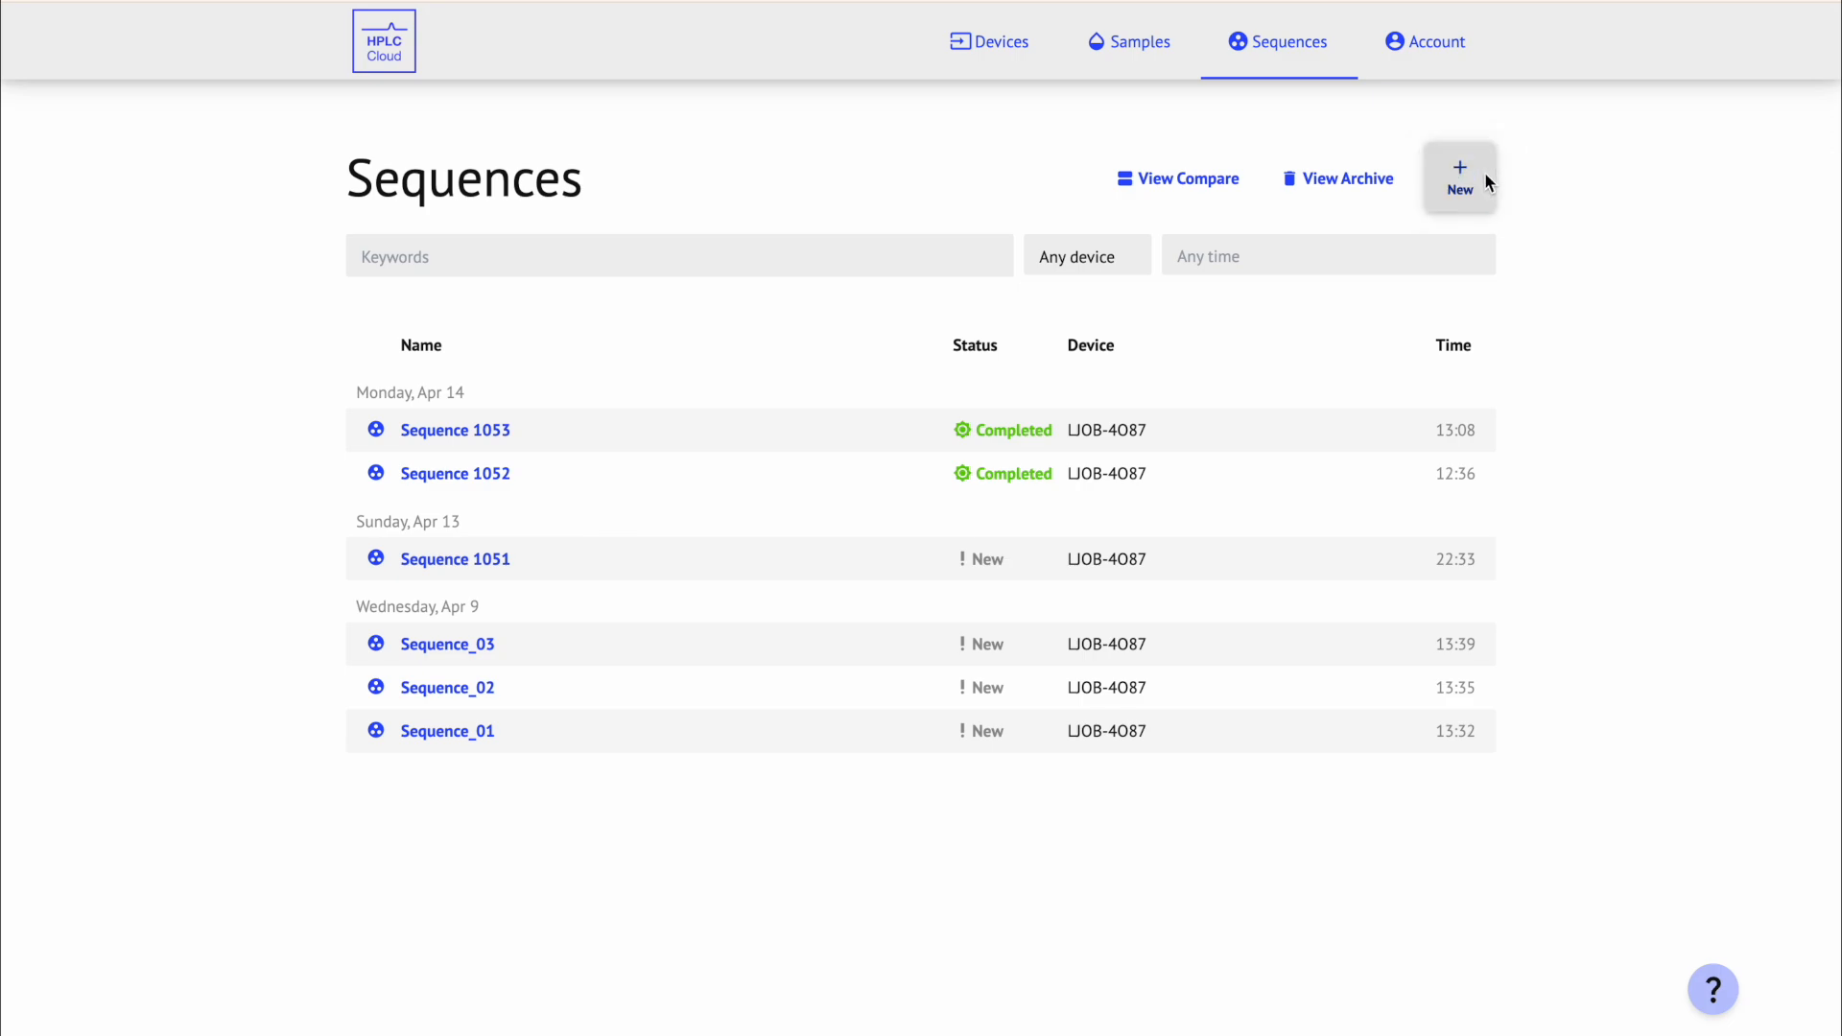
# Step: Start a new sequence named Sequence_coca-cola, described 'Coca-cola 1500ml', with calibration mode on
pyautogui.click(1483, 173)
pyautogui.write('Sequence_')
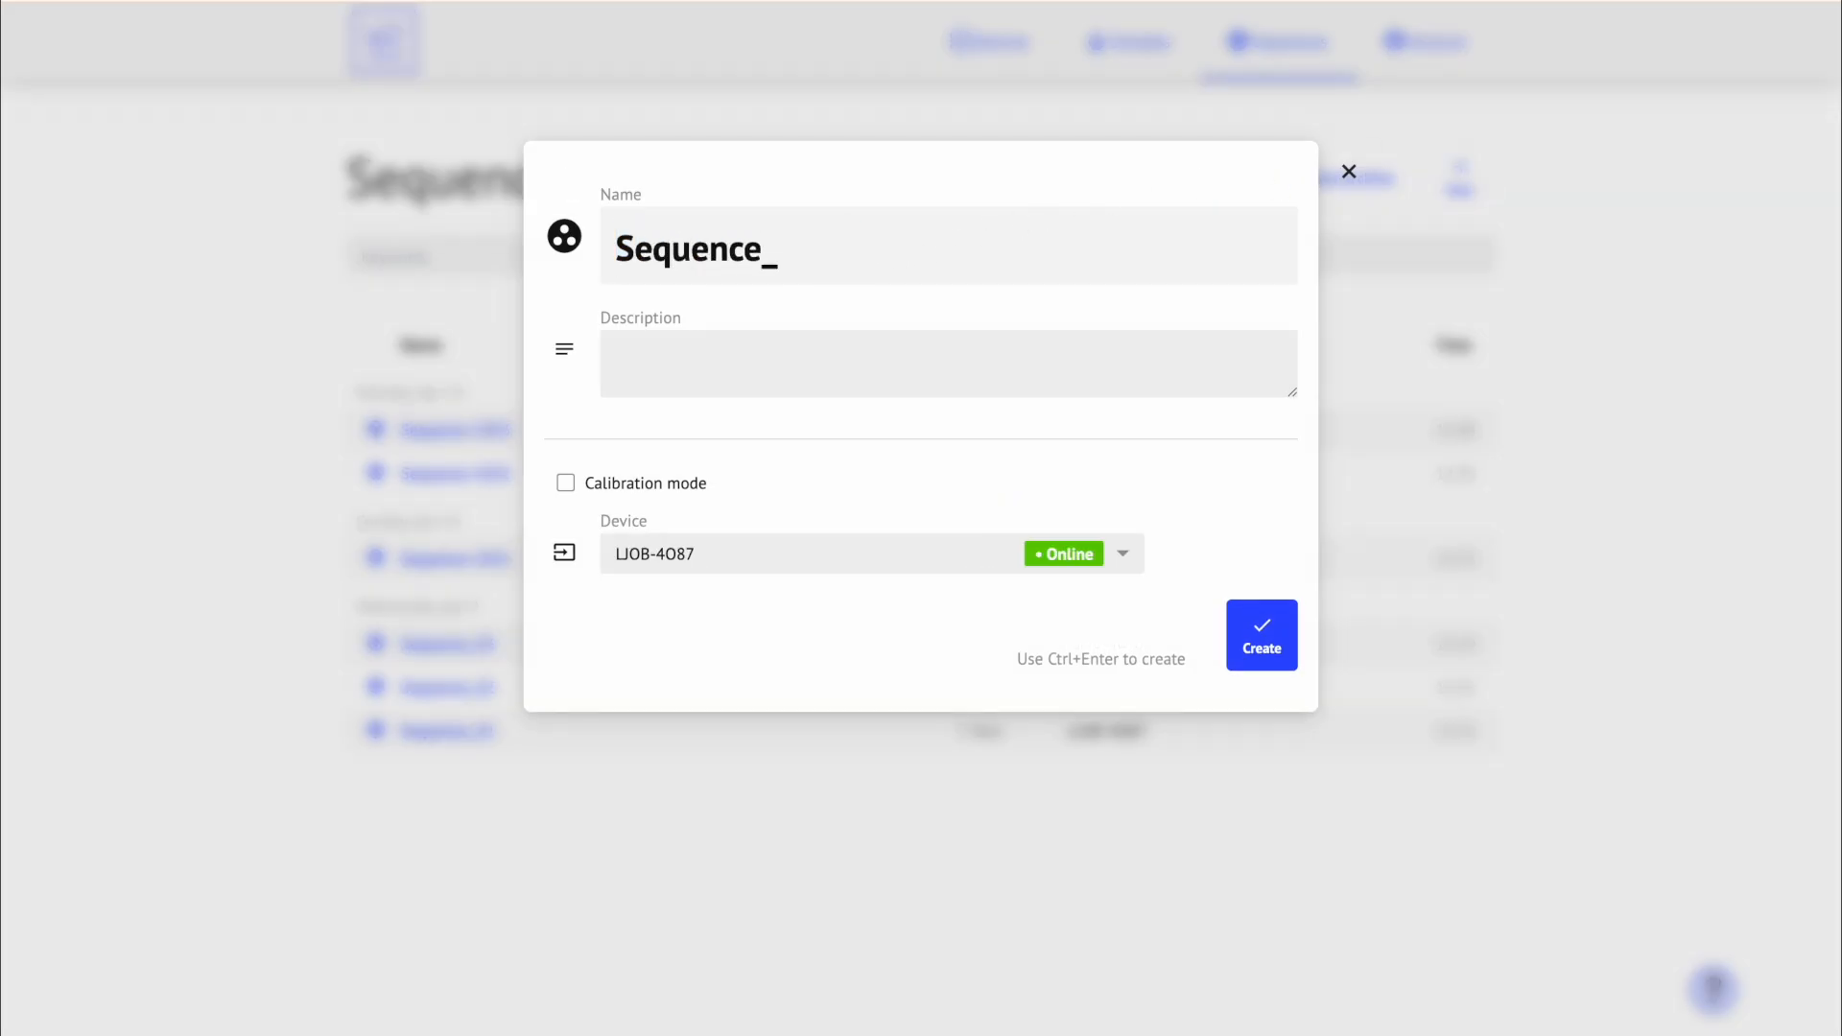
pyautogui.write('coca-cola')
pyautogui.click(793, 340)
pyautogui.write('Coca-cola 1500ml')
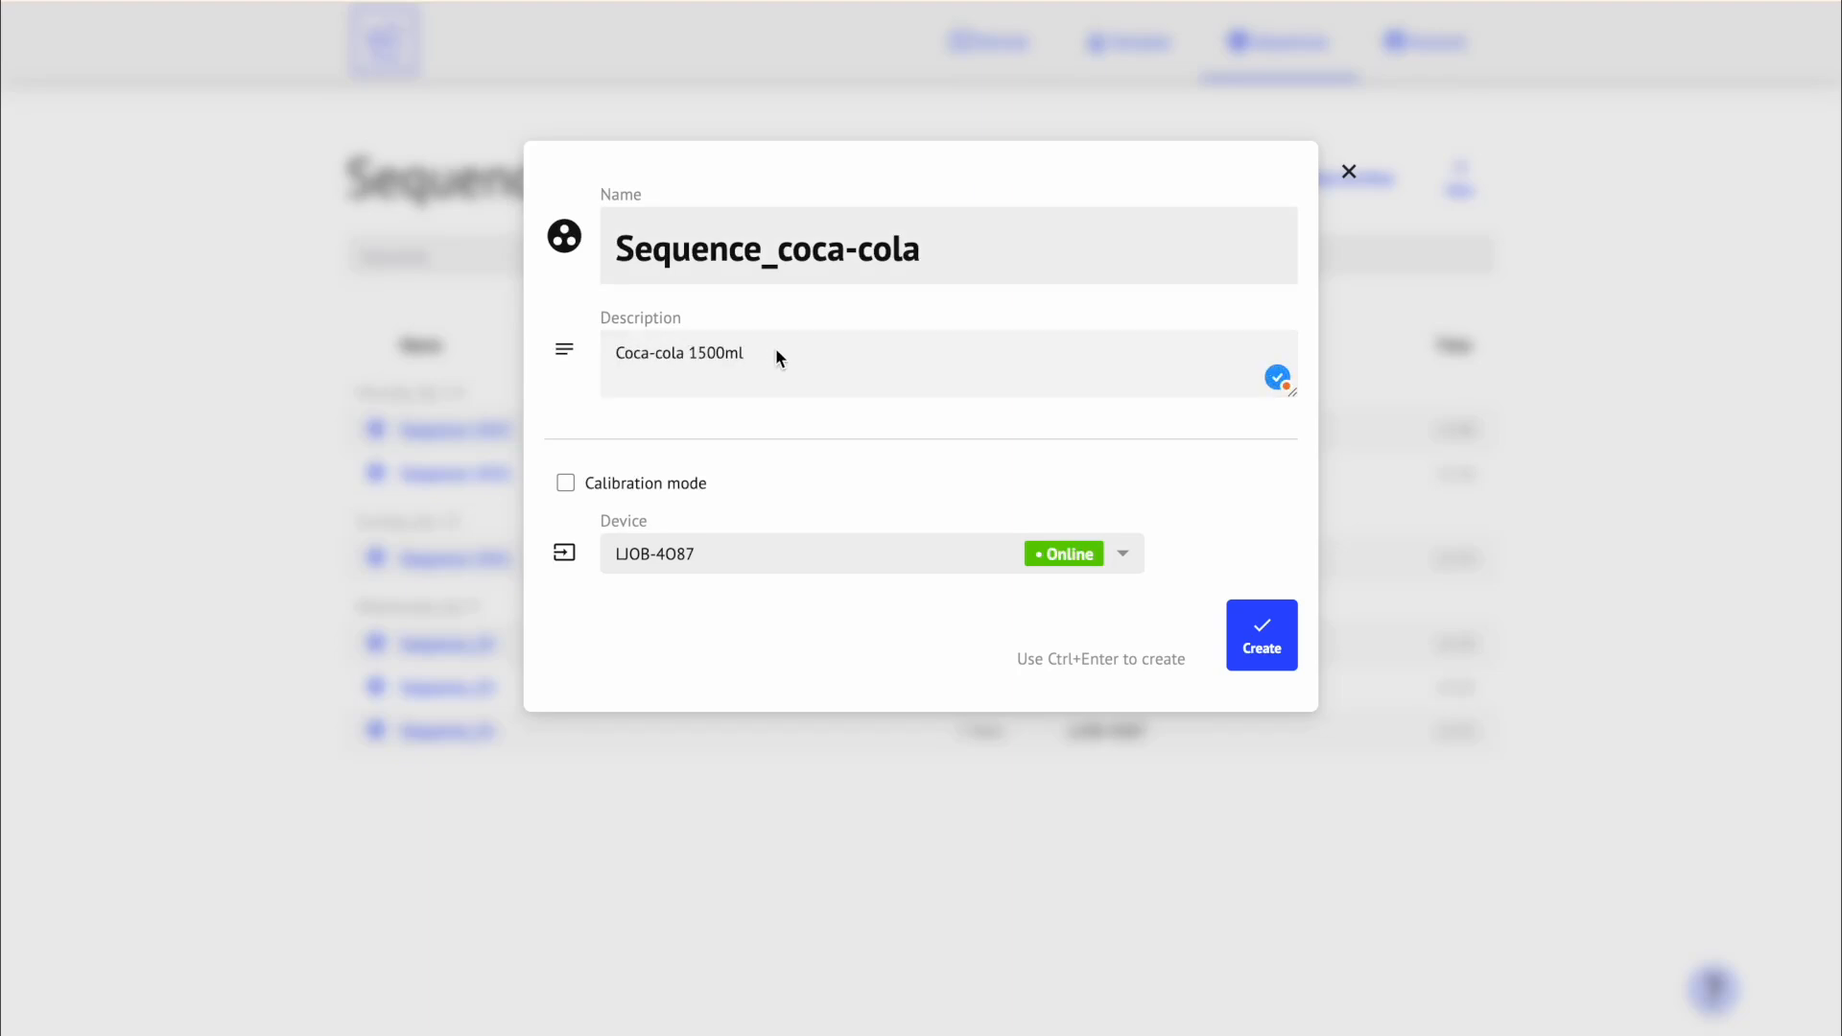
pyautogui.click(567, 489)
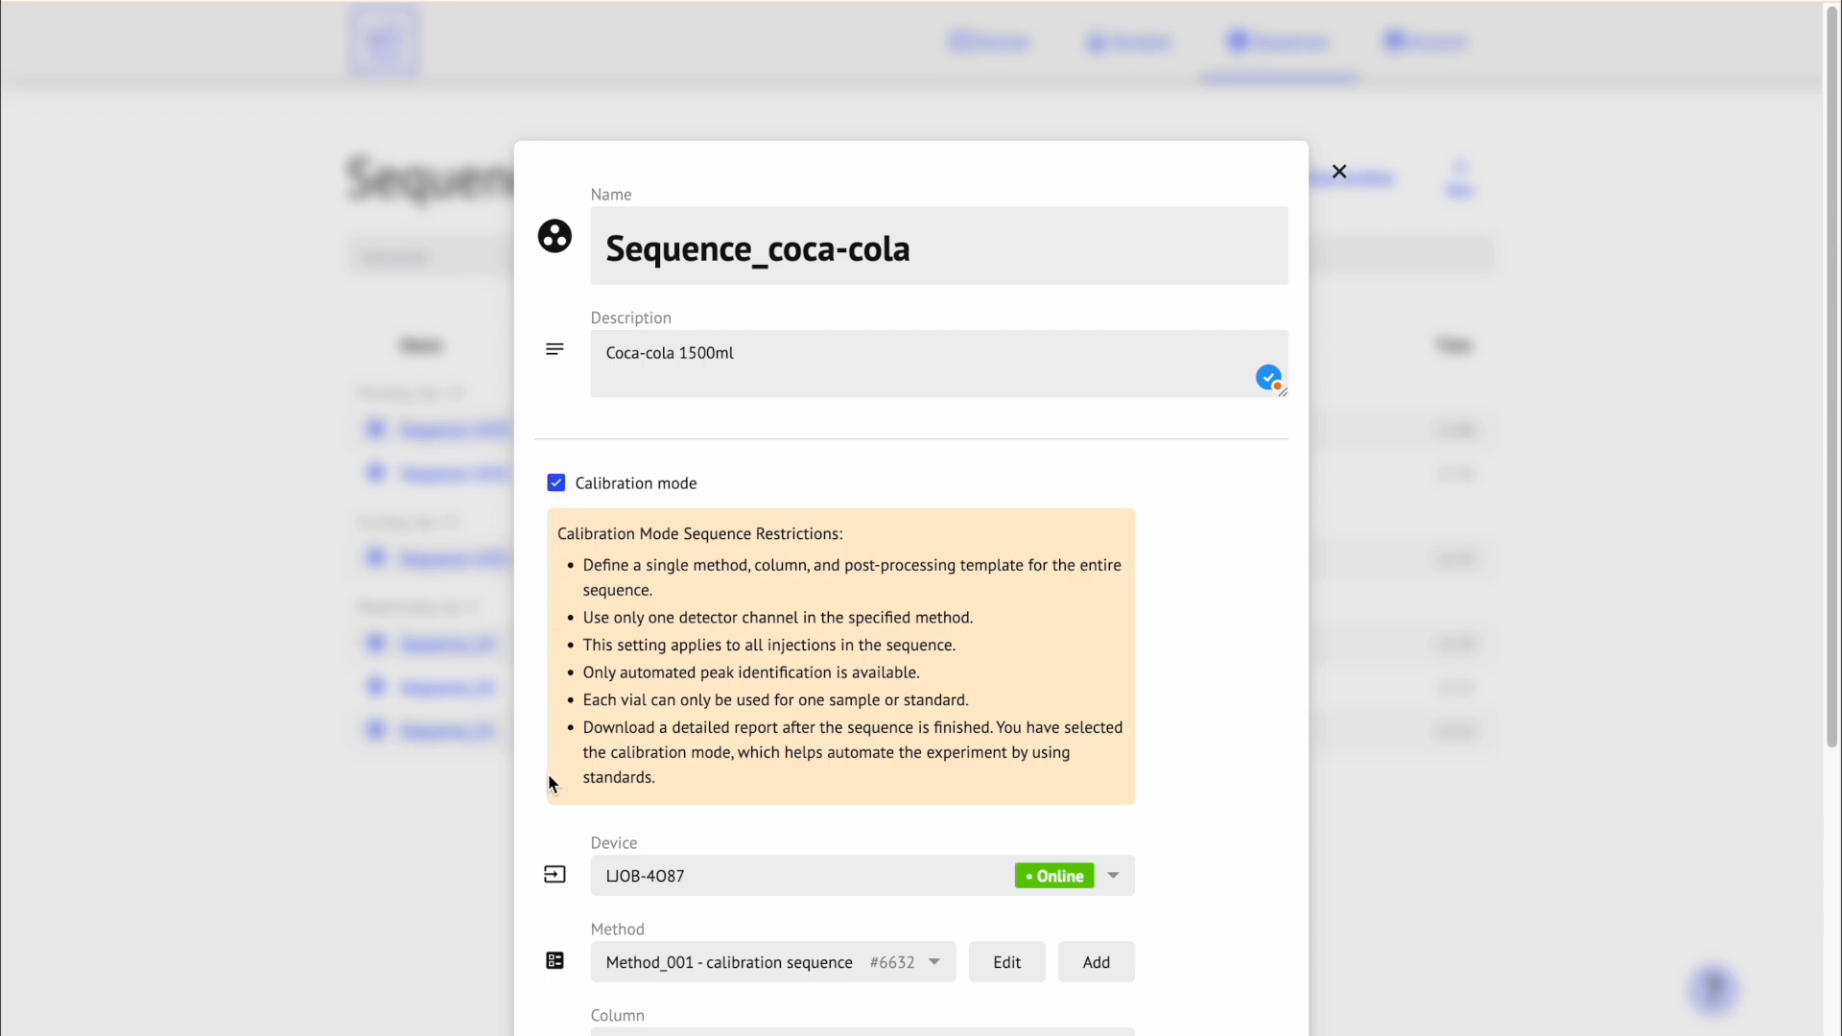
# Step: Set the detector channel to D4 - 275nm and the method to Method_001 - calibration sequence
pyautogui.moveTo(1832, 654); pyautogui.dragTo(1832, 858)
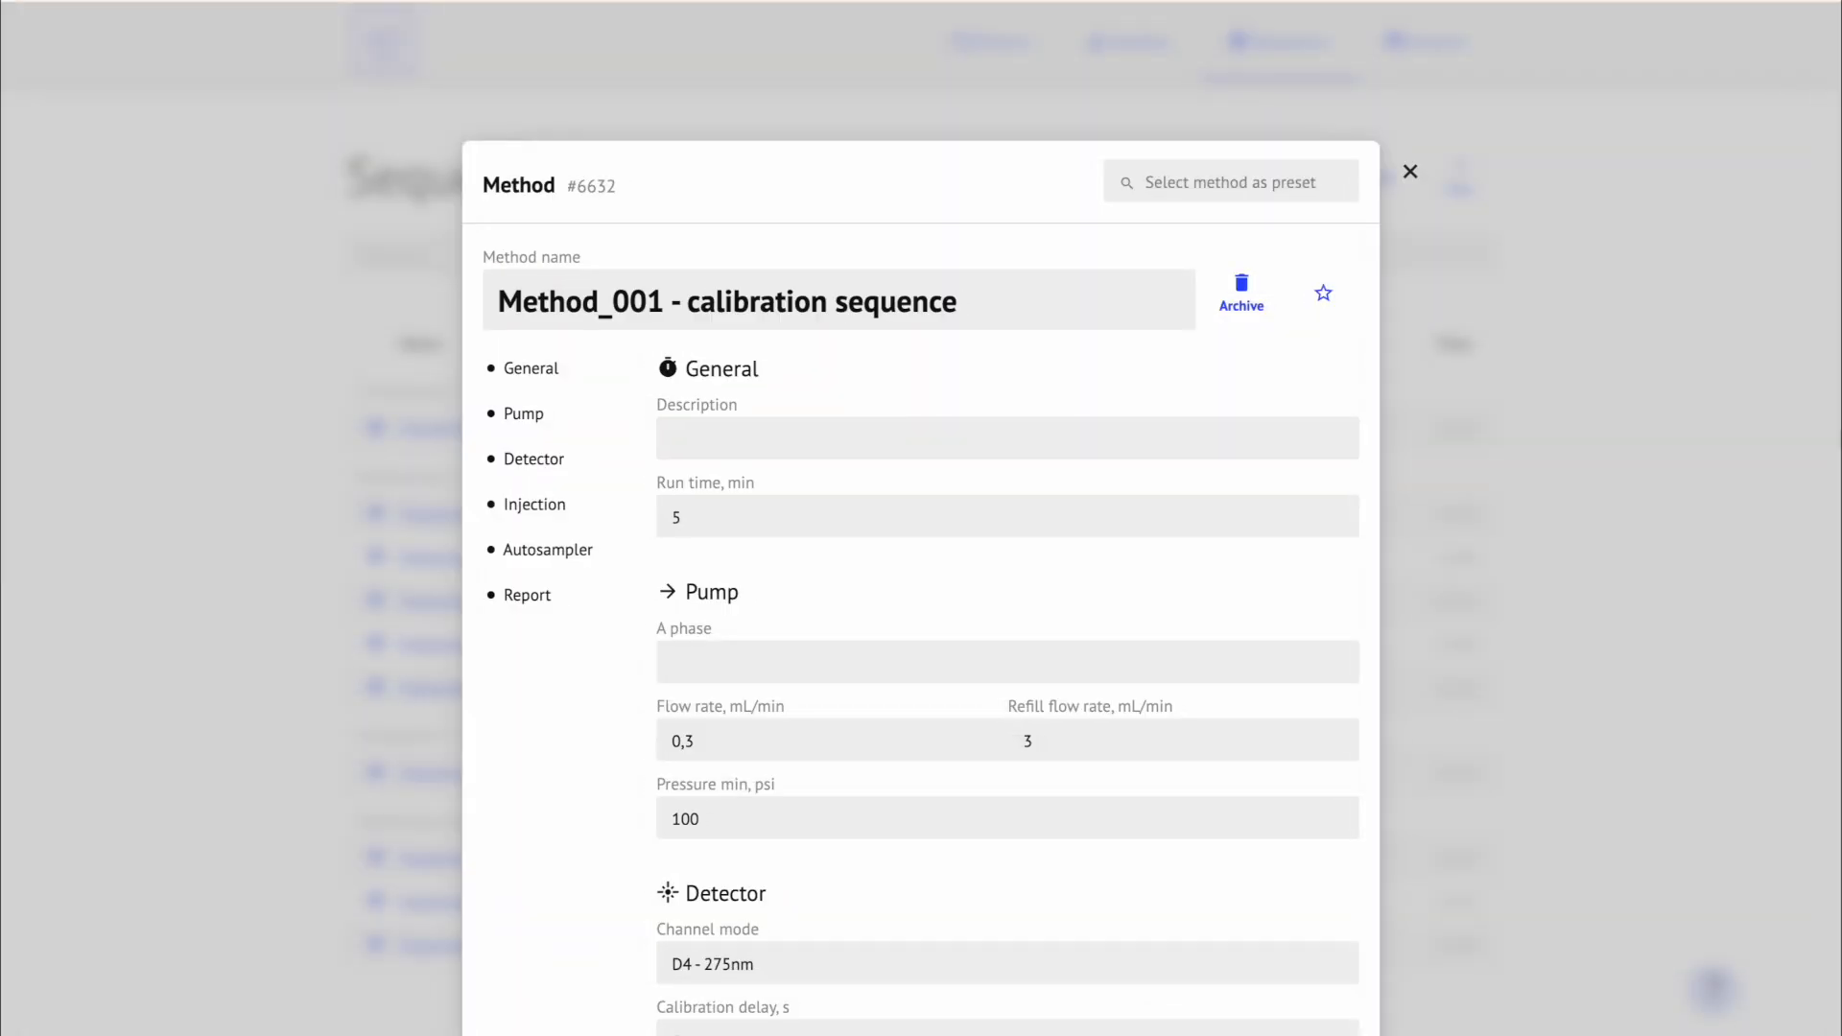
pyautogui.scroll(-4, 1788, 326)
pyautogui.scroll(-1, 1789, 324)
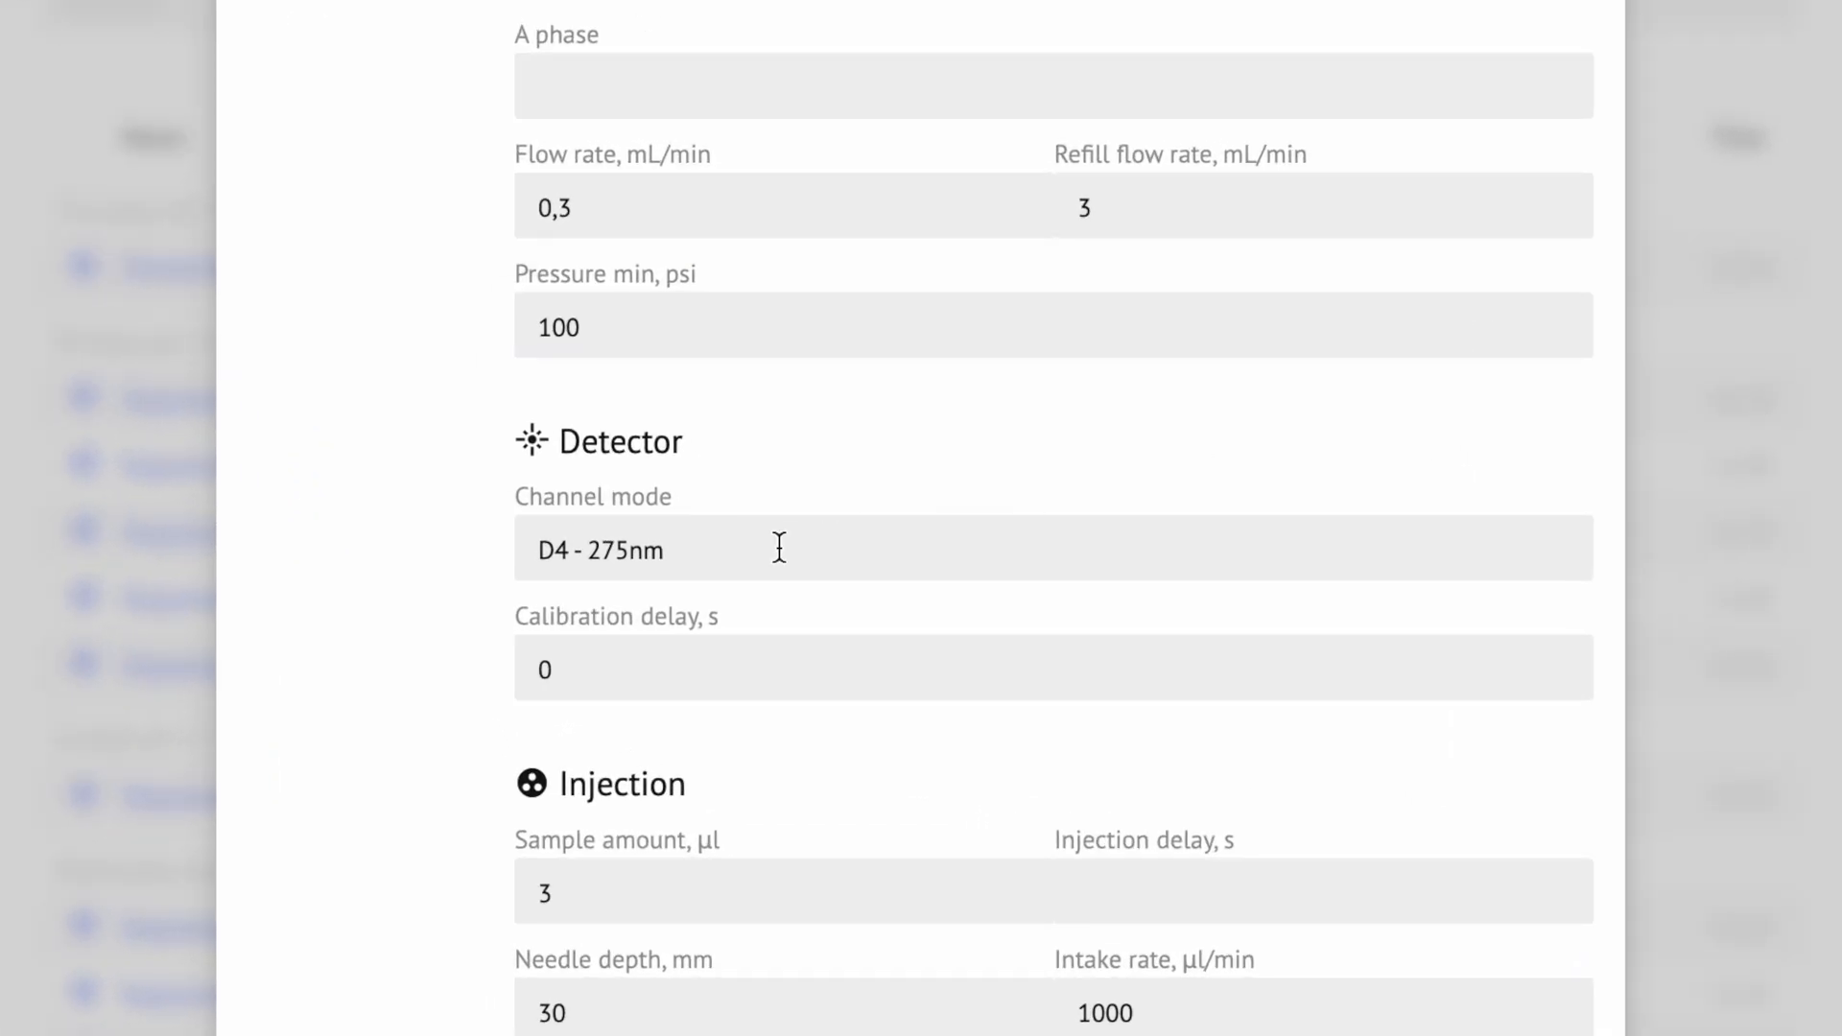
pyautogui.click(779, 546)
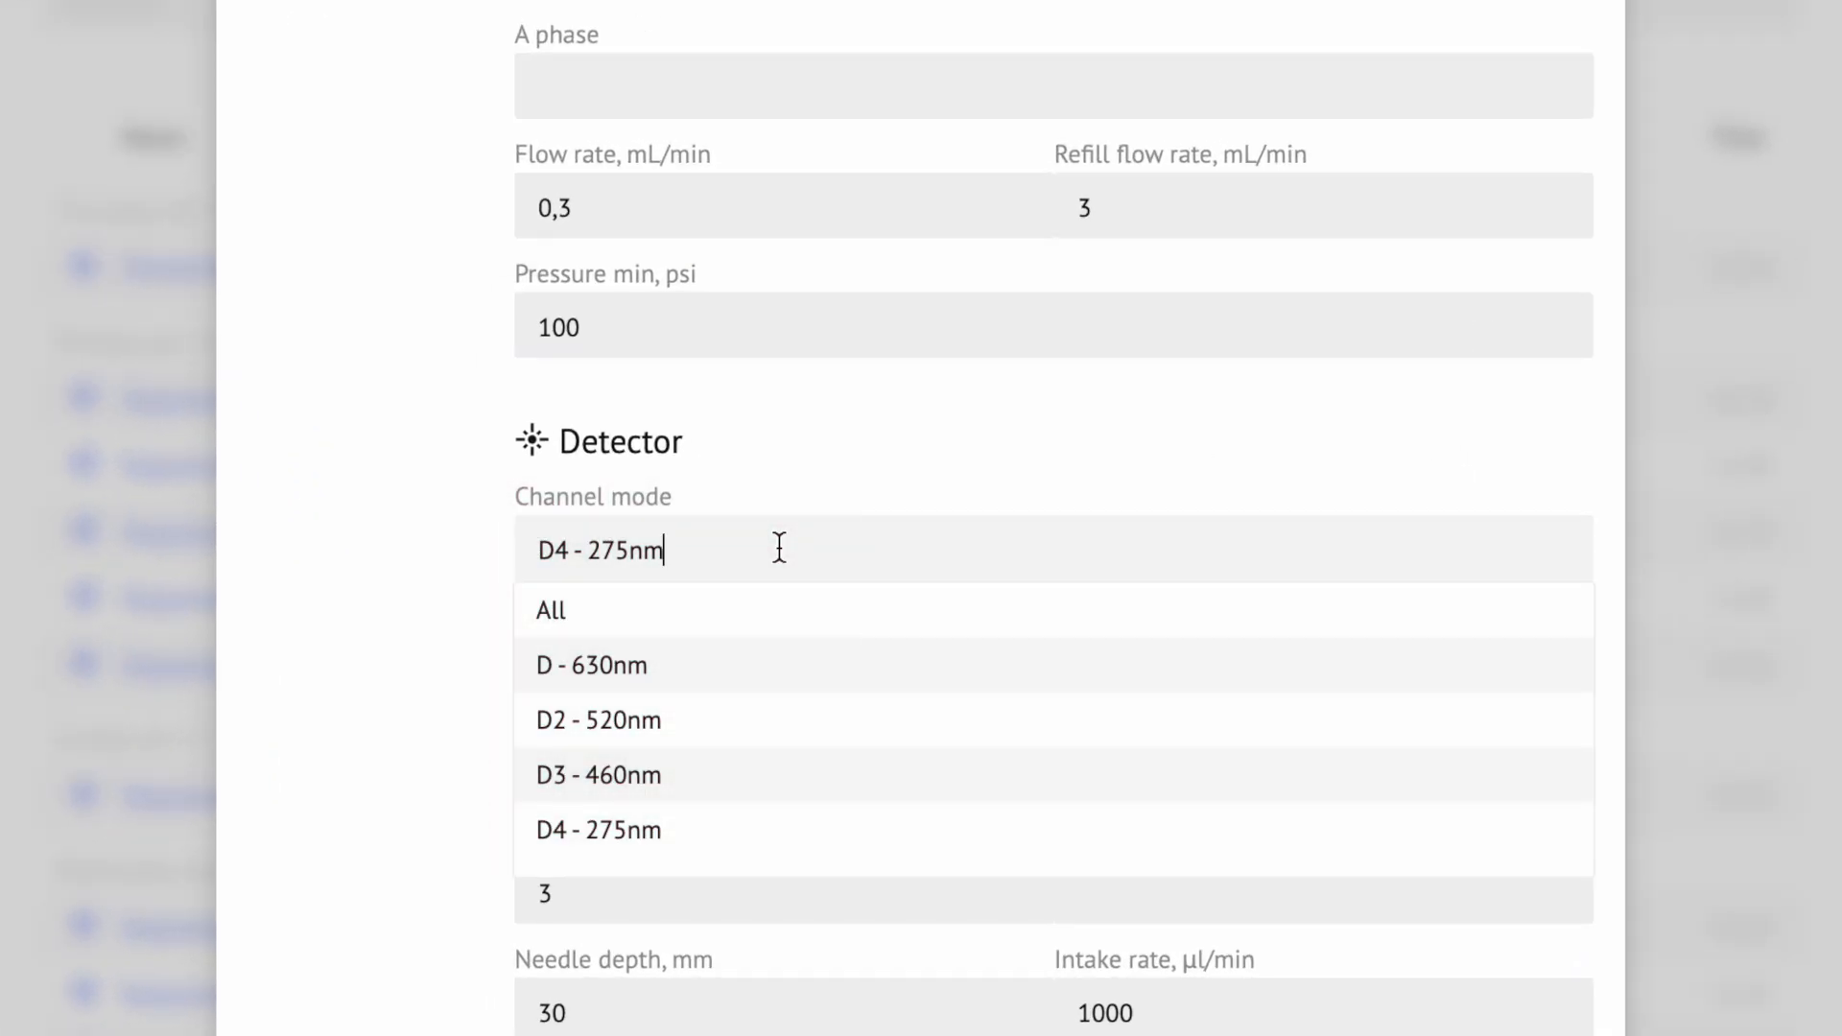
pyautogui.click(744, 825)
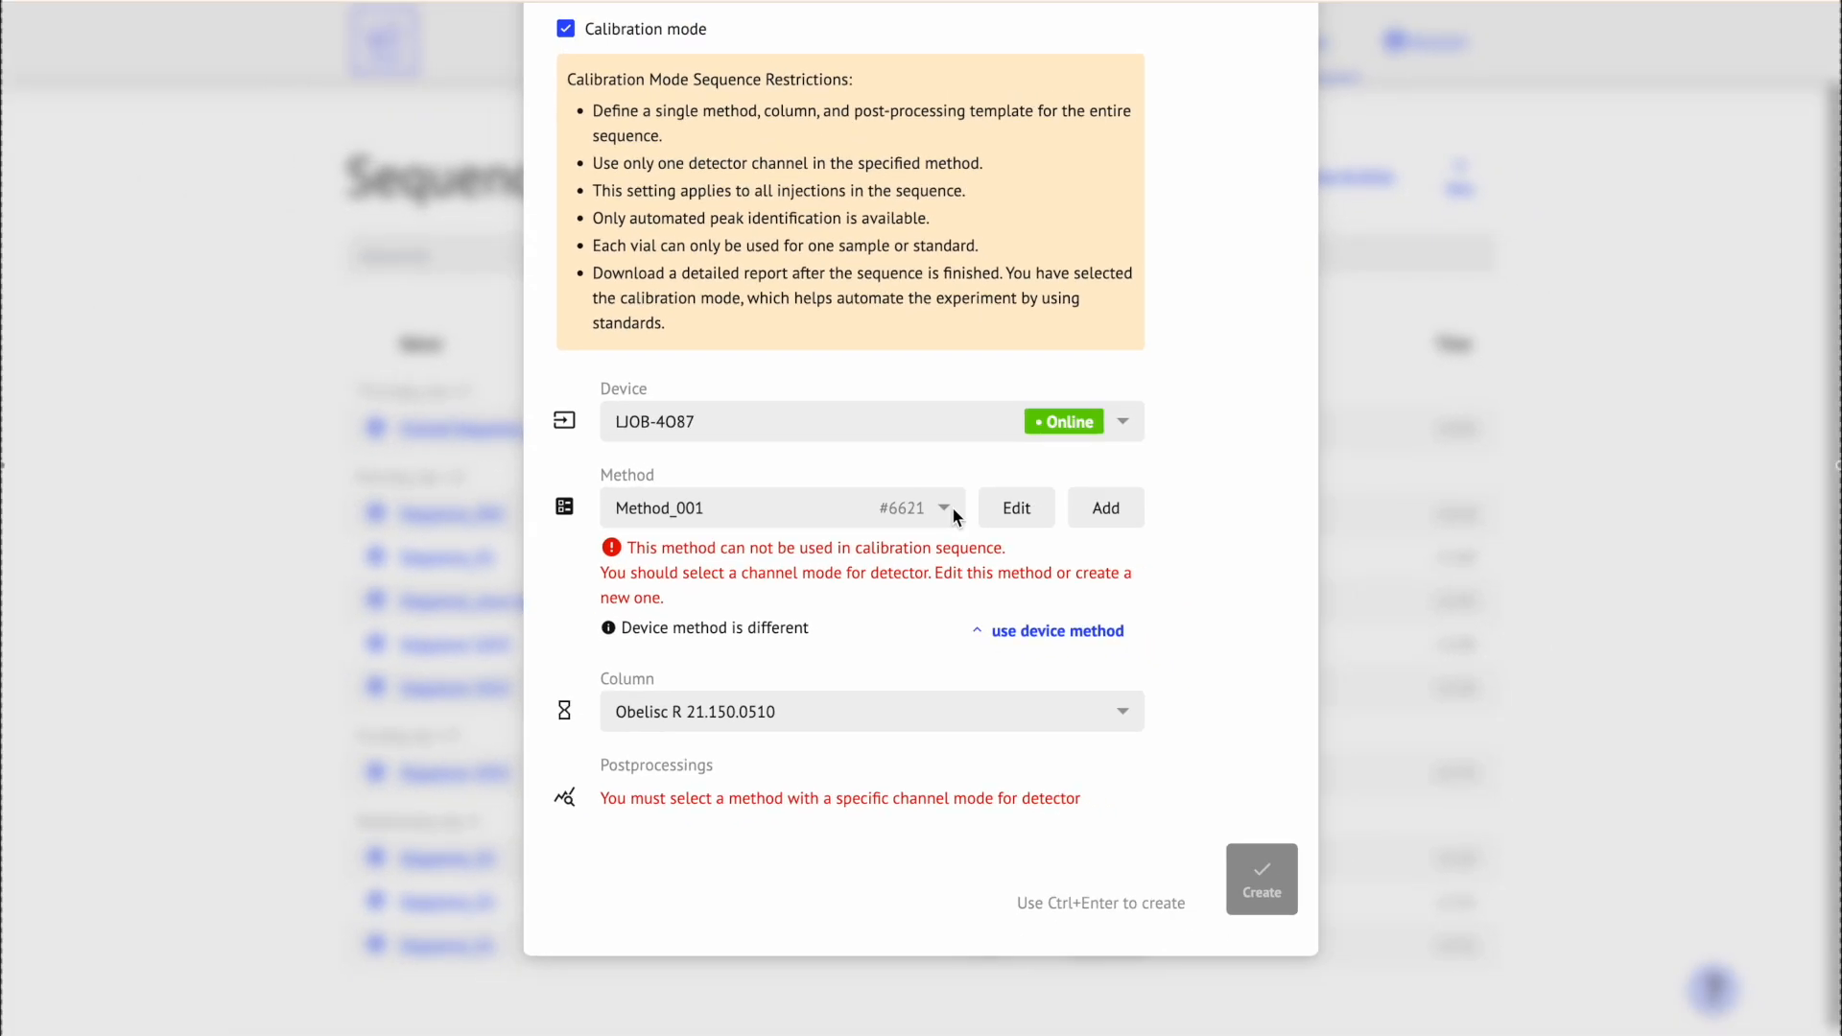
pyautogui.click(970, 532)
pyautogui.click(923, 581)
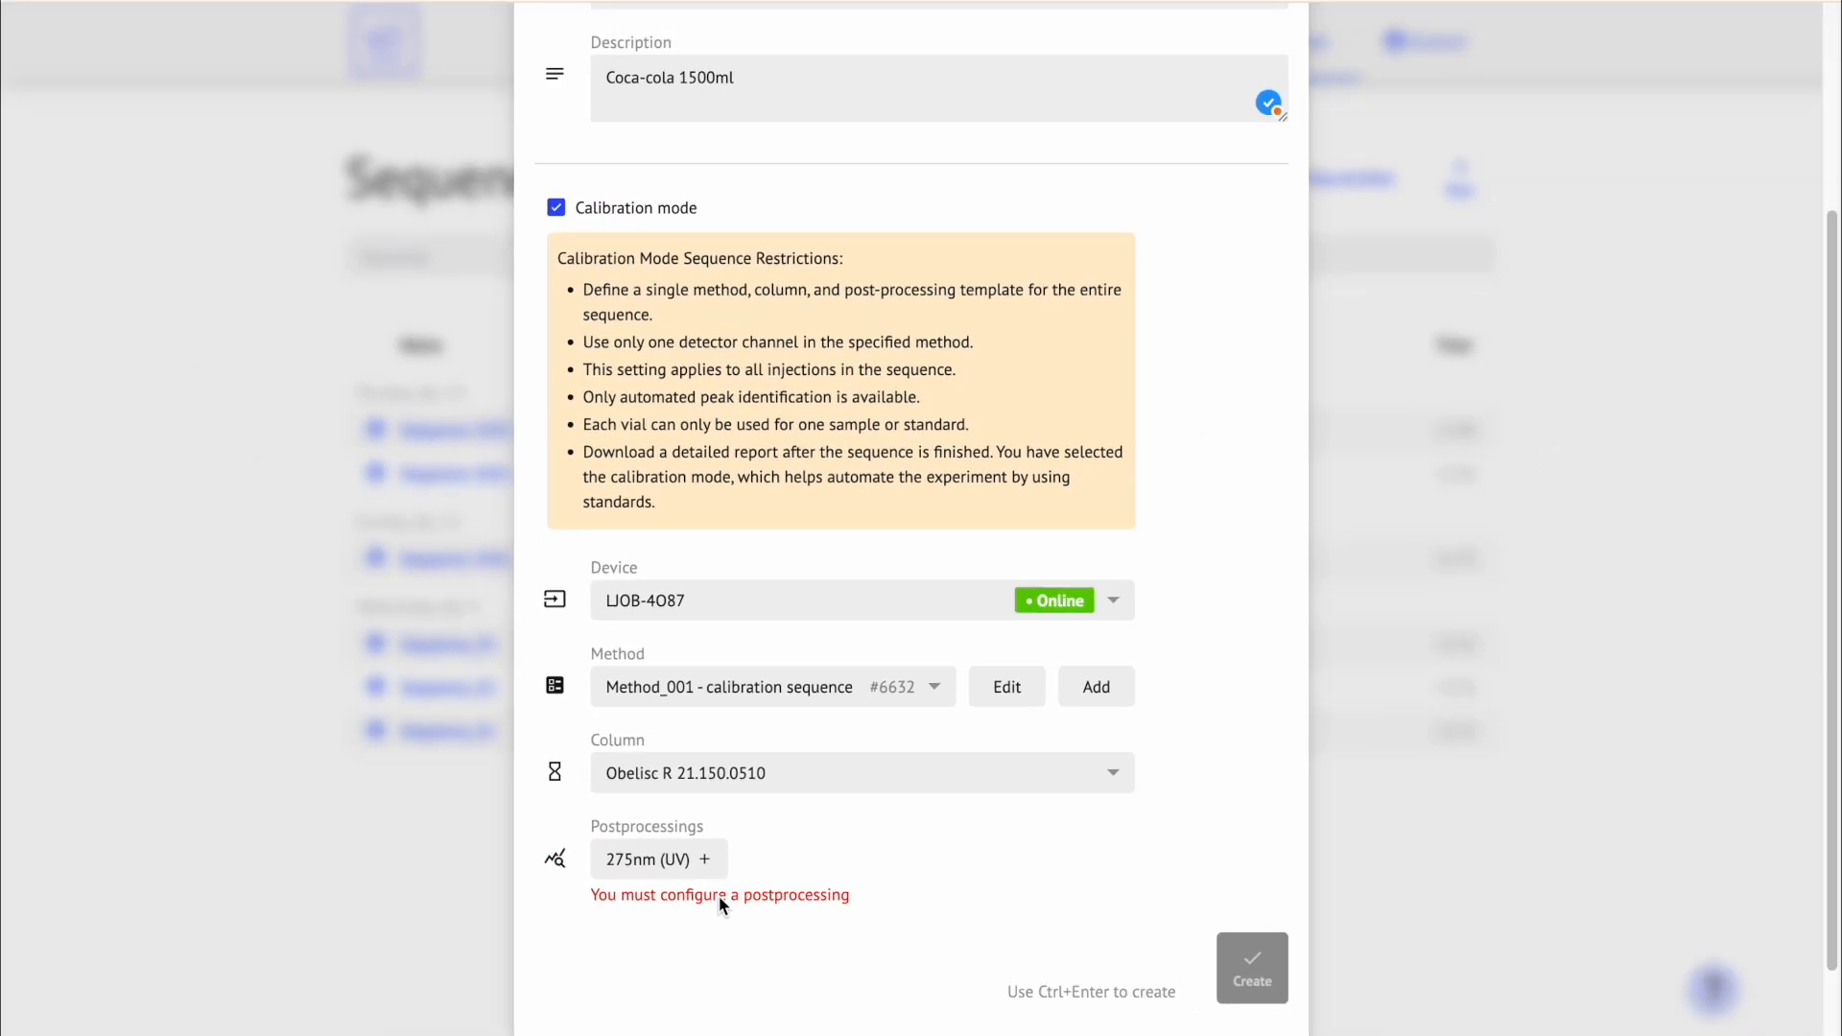
# Step: Save the 275nm (UV) postprocessing template and create the Sequence_coca-cola calibration sequence
pyautogui.click(705, 859)
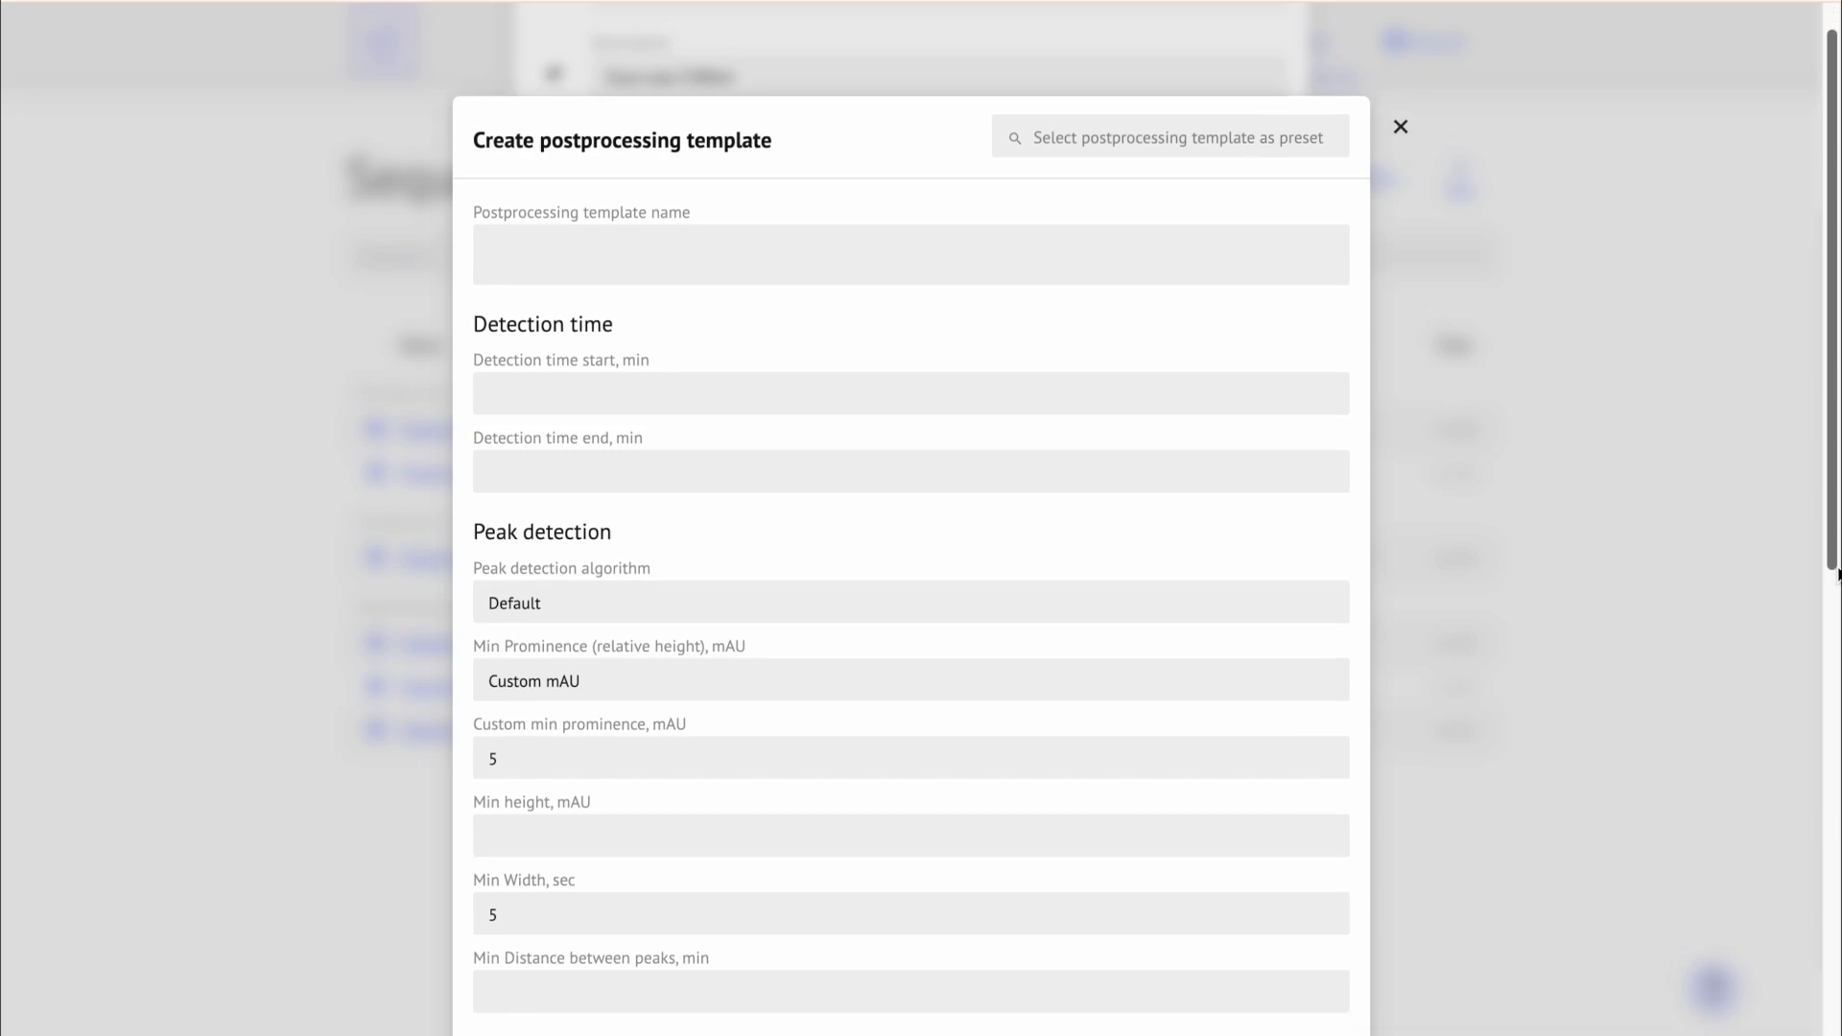
pyautogui.moveTo(1837, 572); pyautogui.dragTo(1729, 1028)
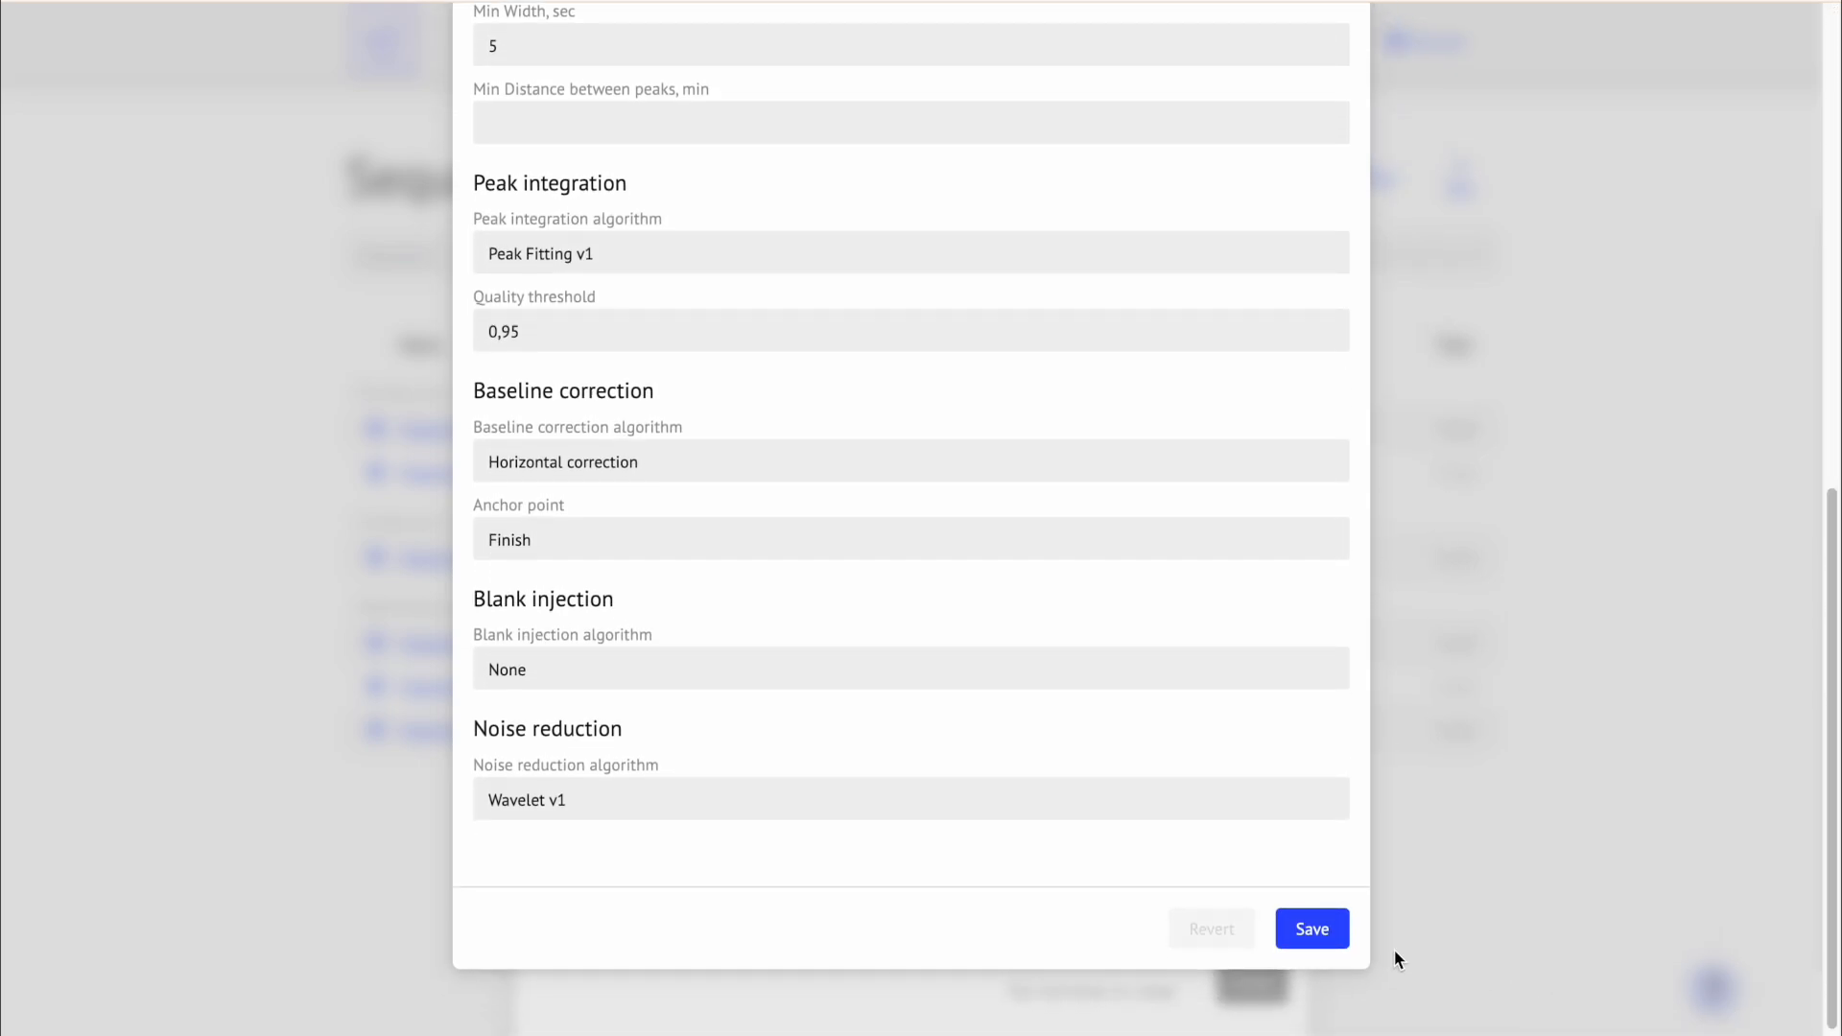
pyautogui.click(1329, 936)
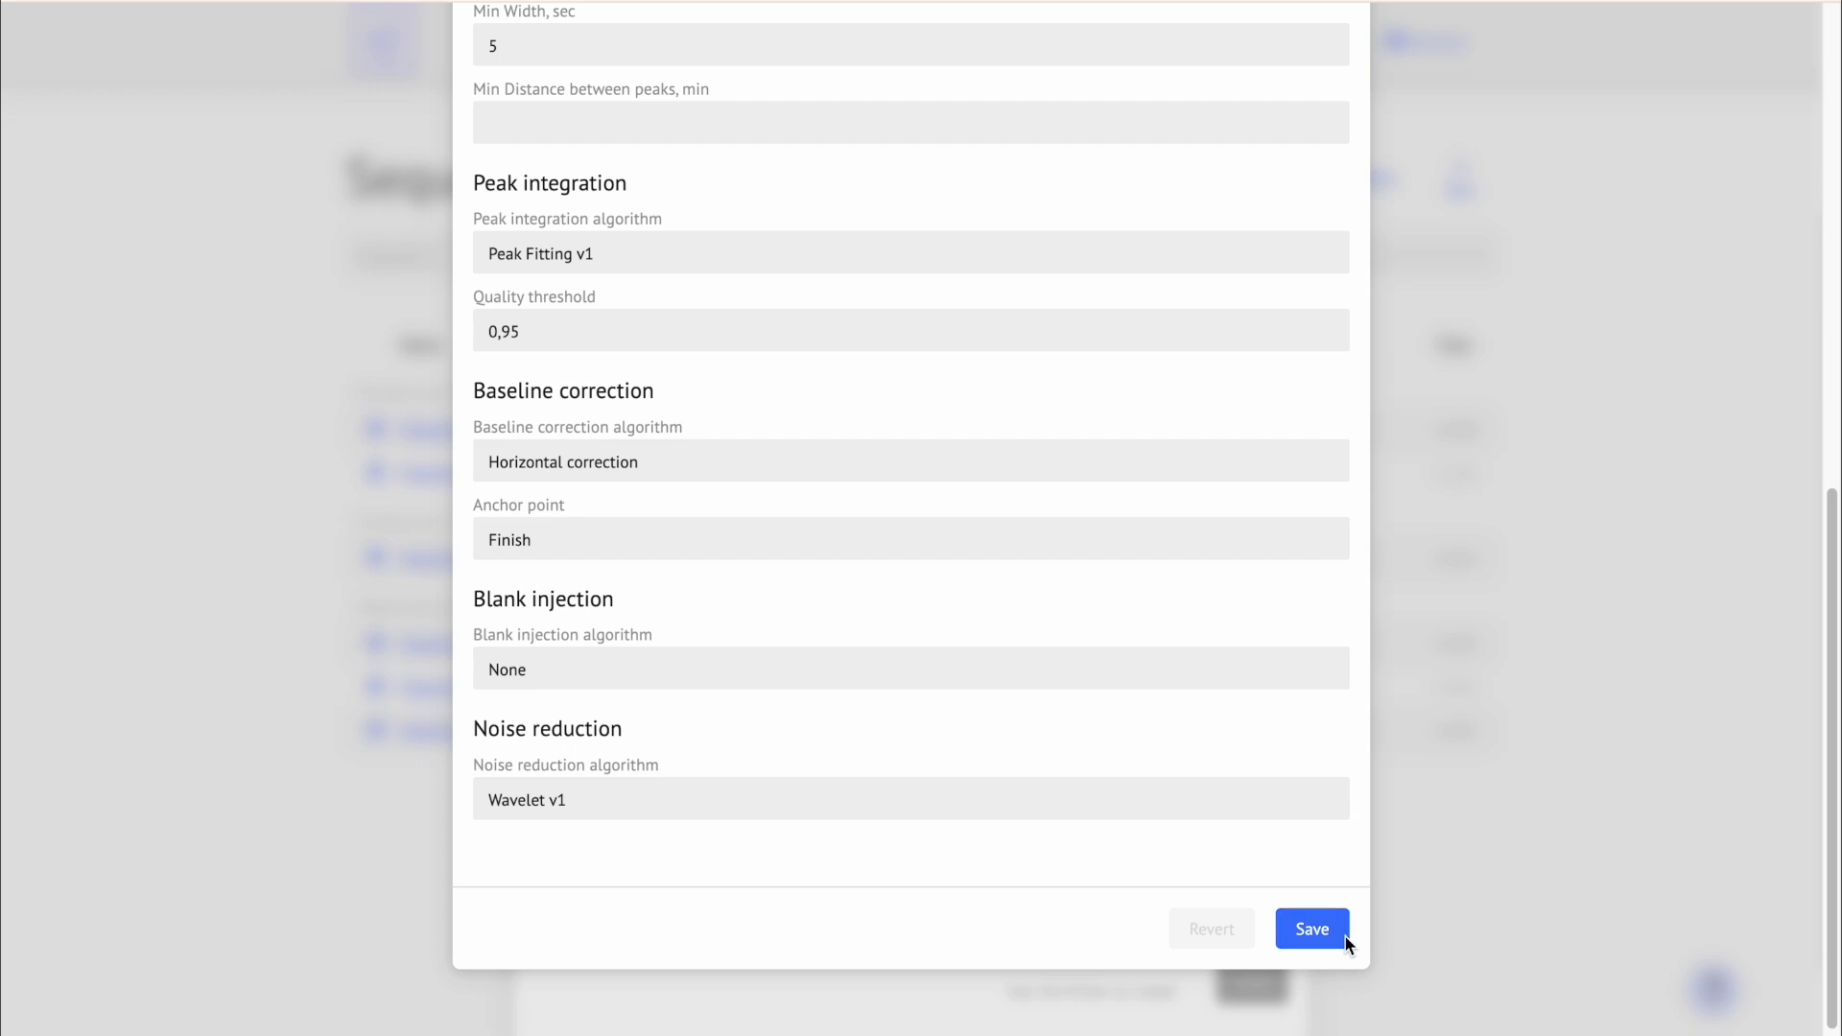
pyautogui.scroll(-1, 1345, 936)
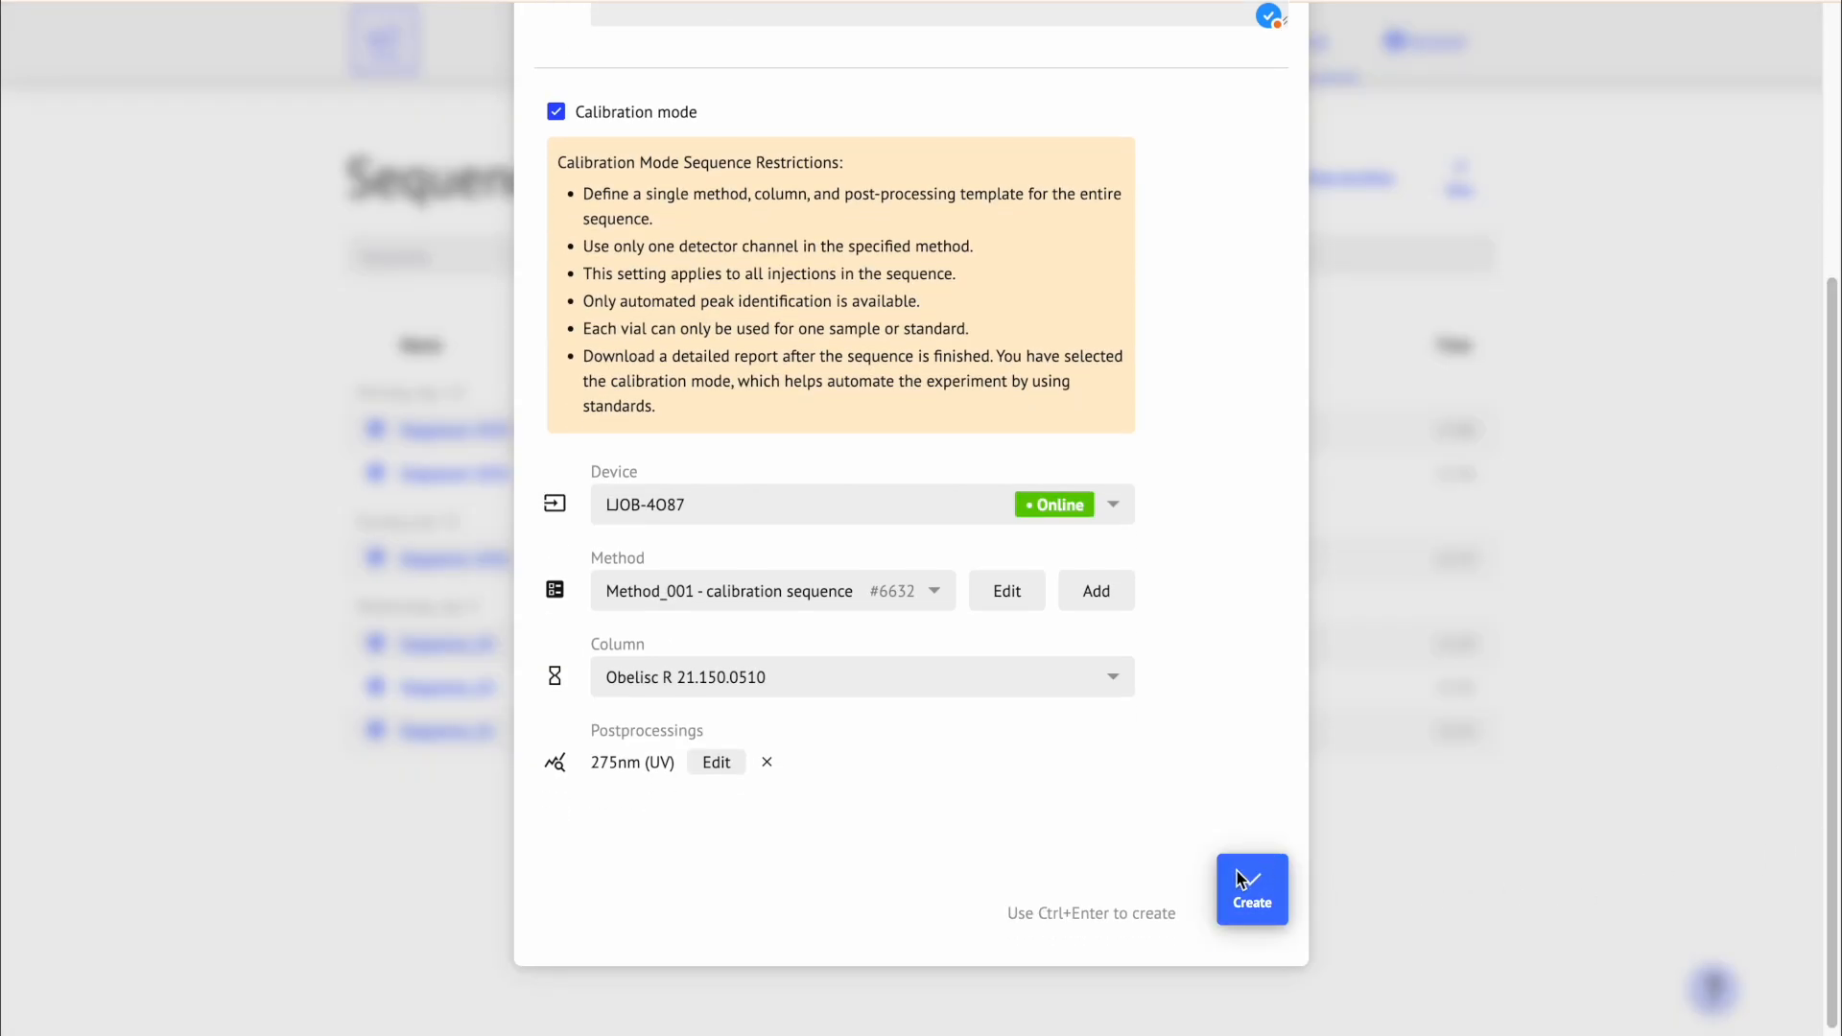
pyautogui.click(1276, 881)
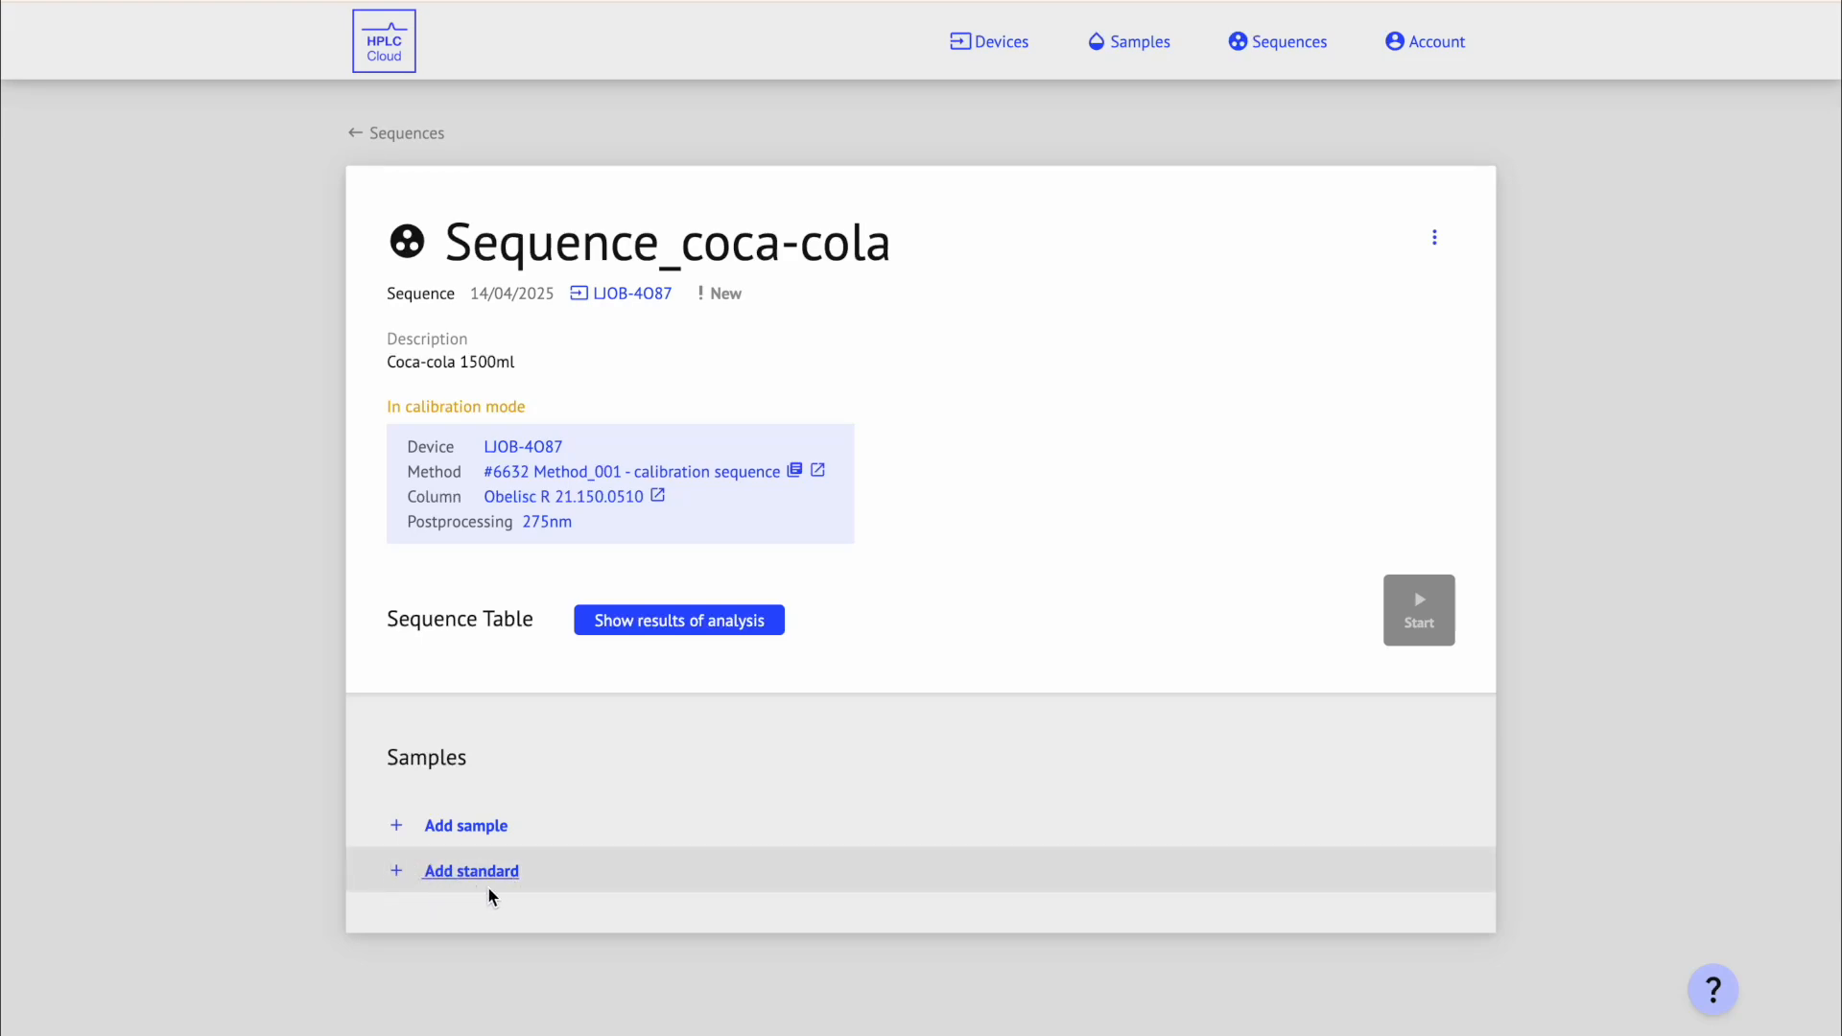
# Step: Add a Caffeine standard at 1 mg/mL with a 0.4–0.6 min peak search window
pyautogui.click(542, 875)
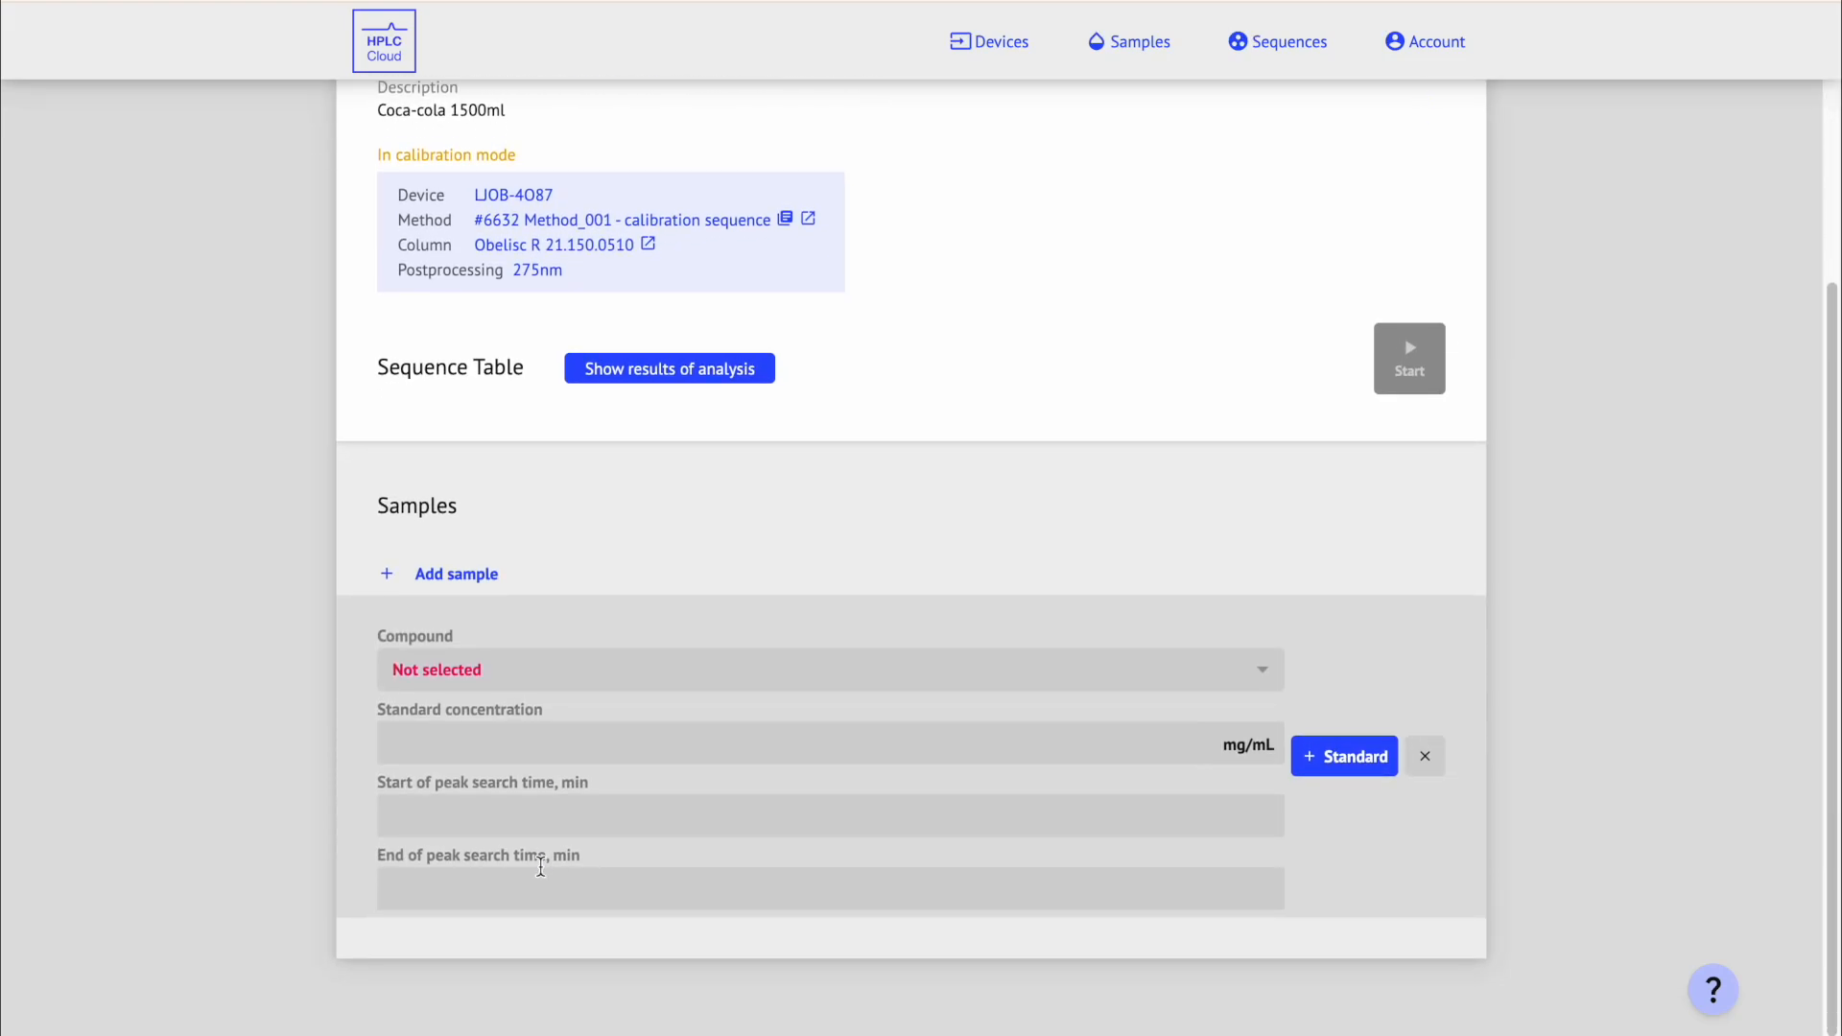
pyautogui.click(461, 679)
pyautogui.write('c')
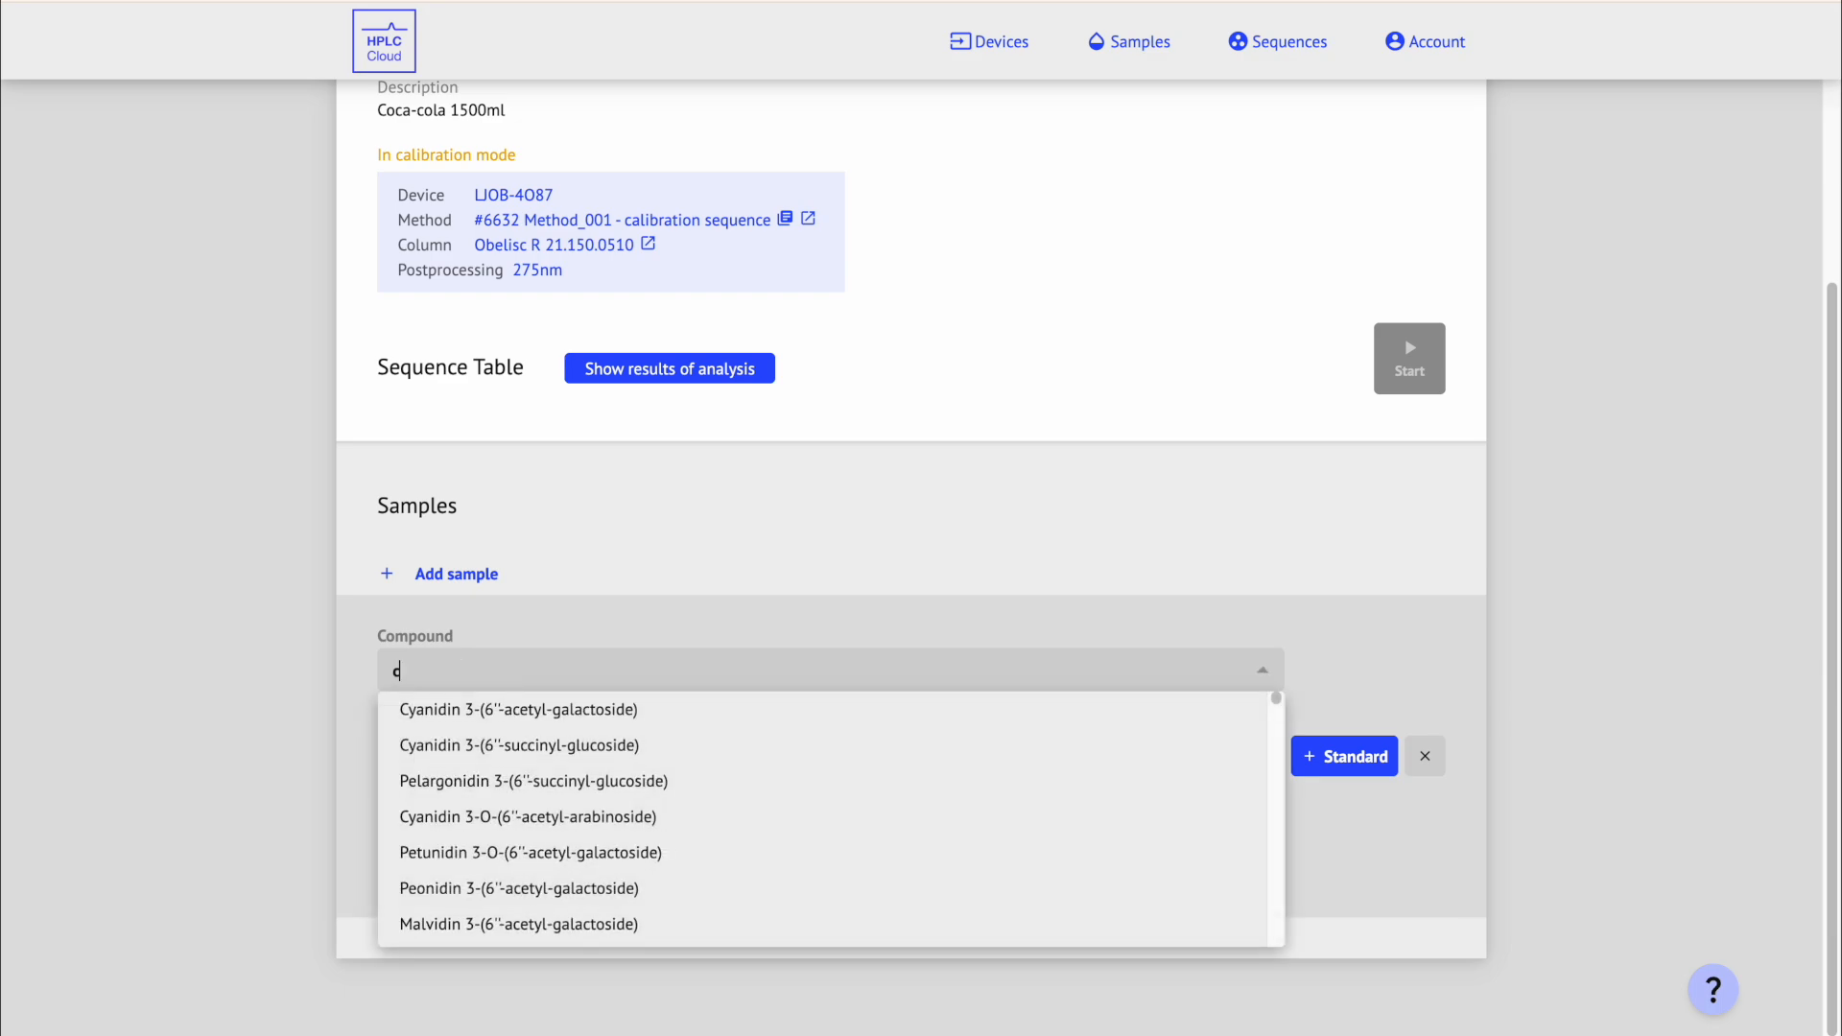
pyautogui.write('affeine')
pyautogui.click(462, 743)
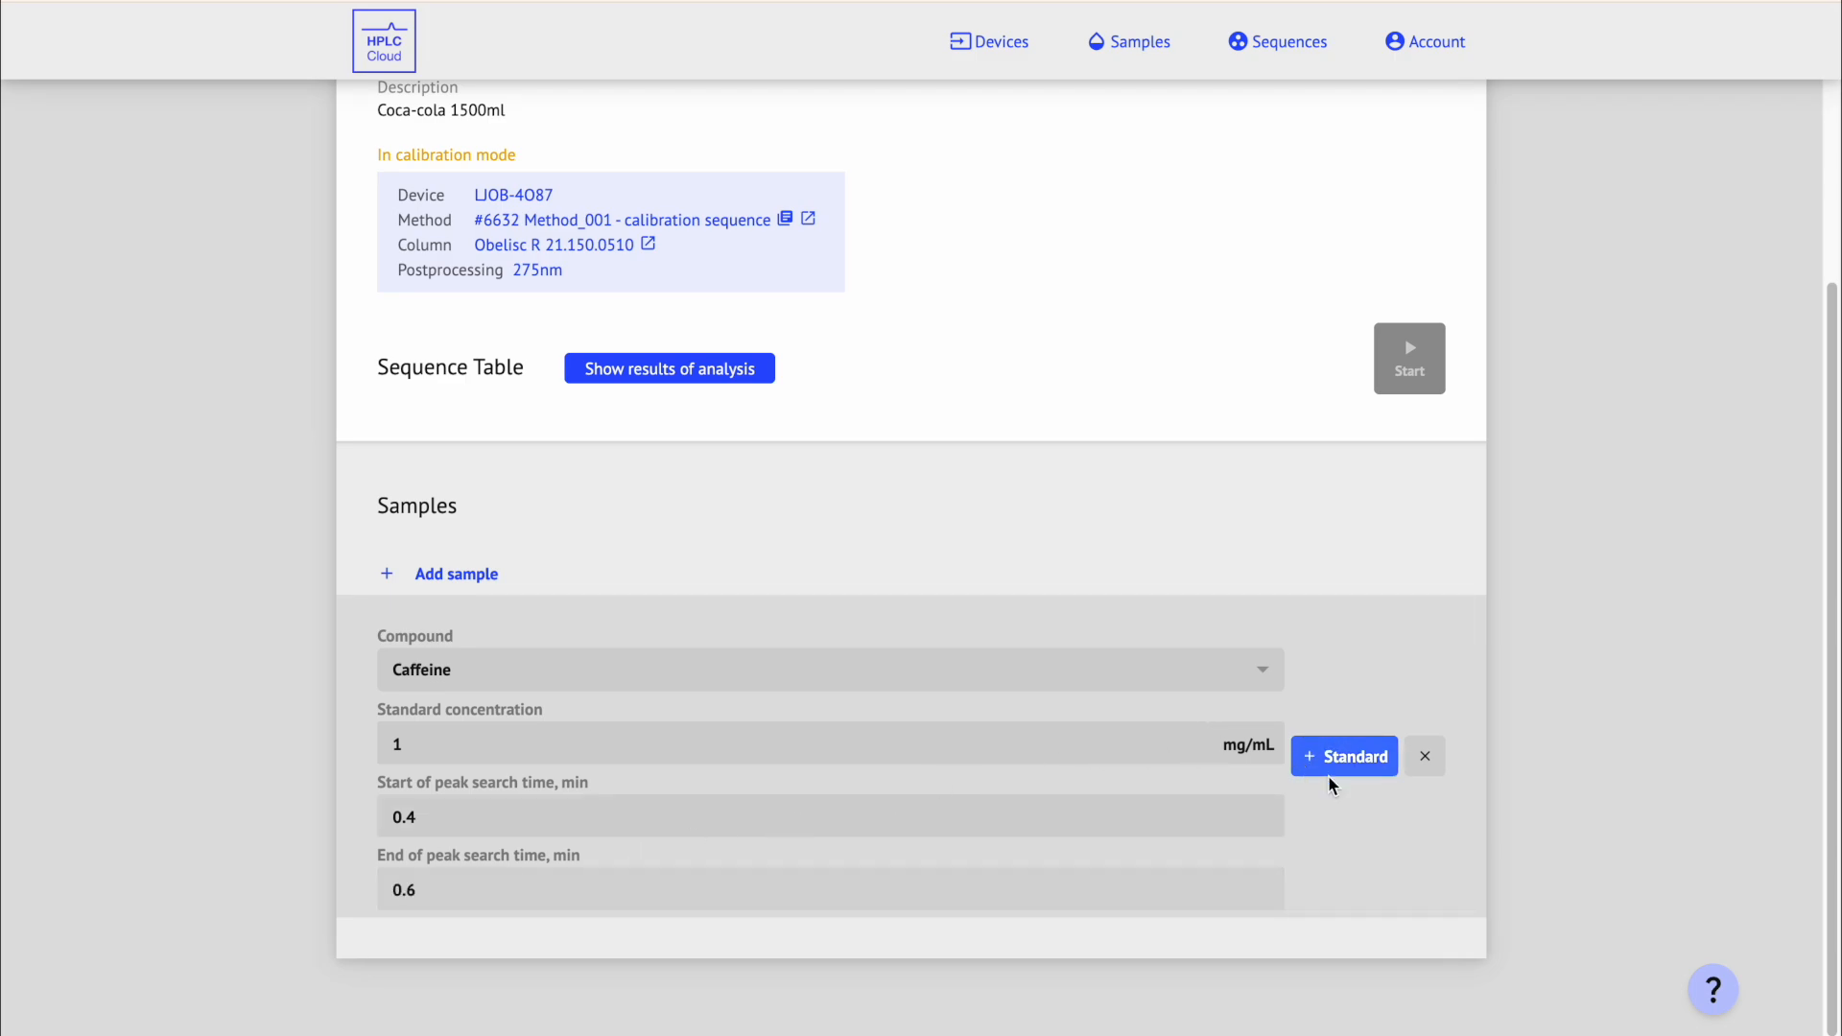
pyautogui.click(1390, 764)
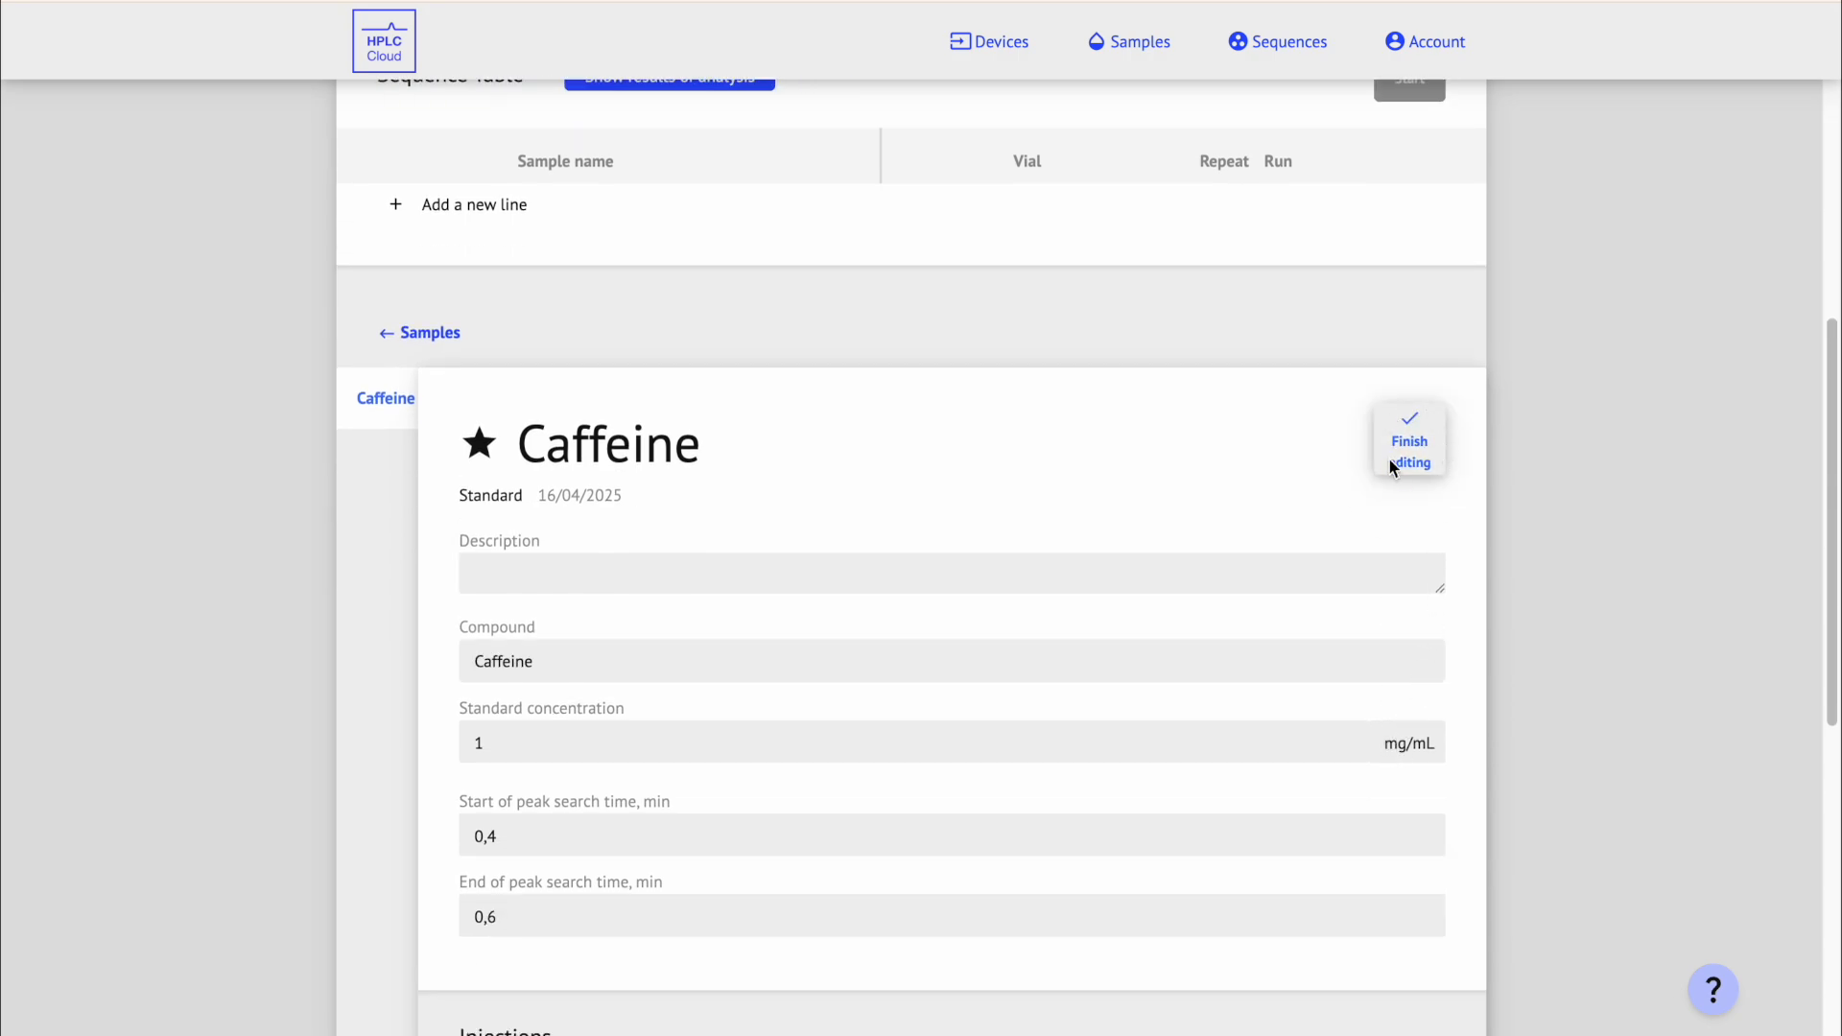
pyautogui.click(1439, 441)
pyautogui.scroll(5, 1776, 455)
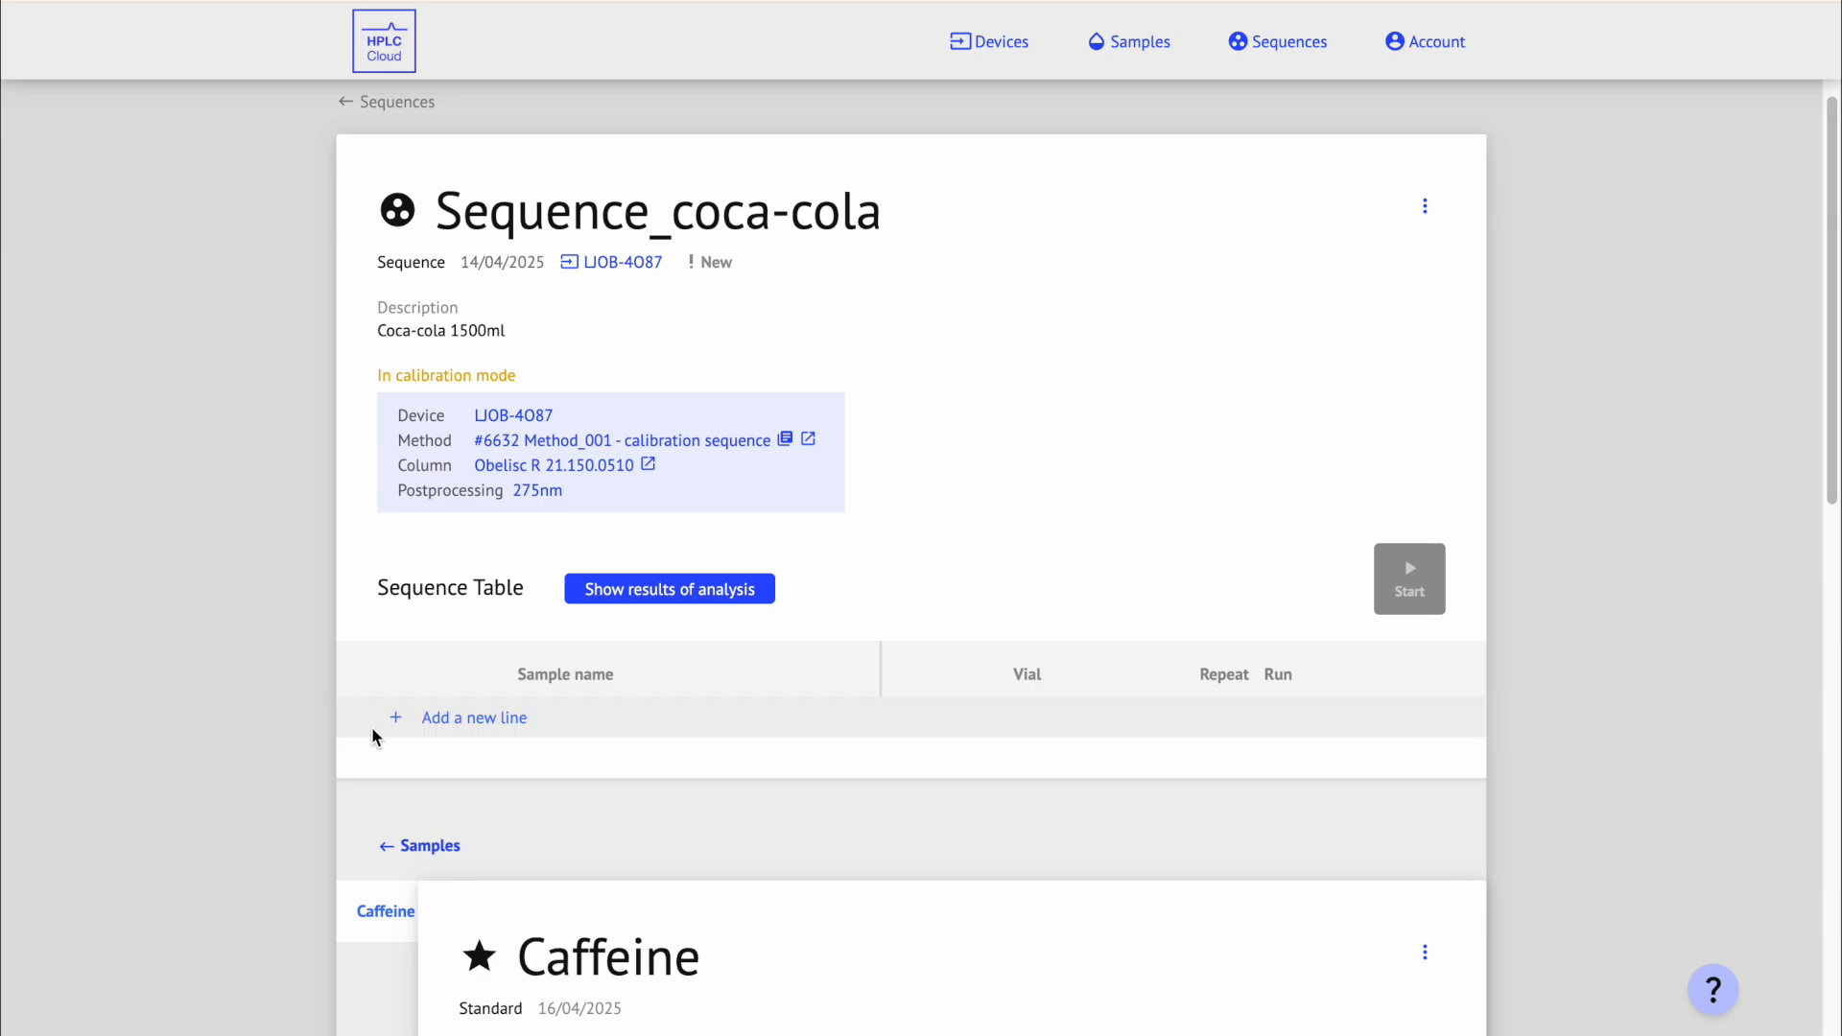
# Step: Run the Caffeine standard line from vial A1 and review its 5.018 mAU×min peak at 0.487 min
pyautogui.click(559, 737)
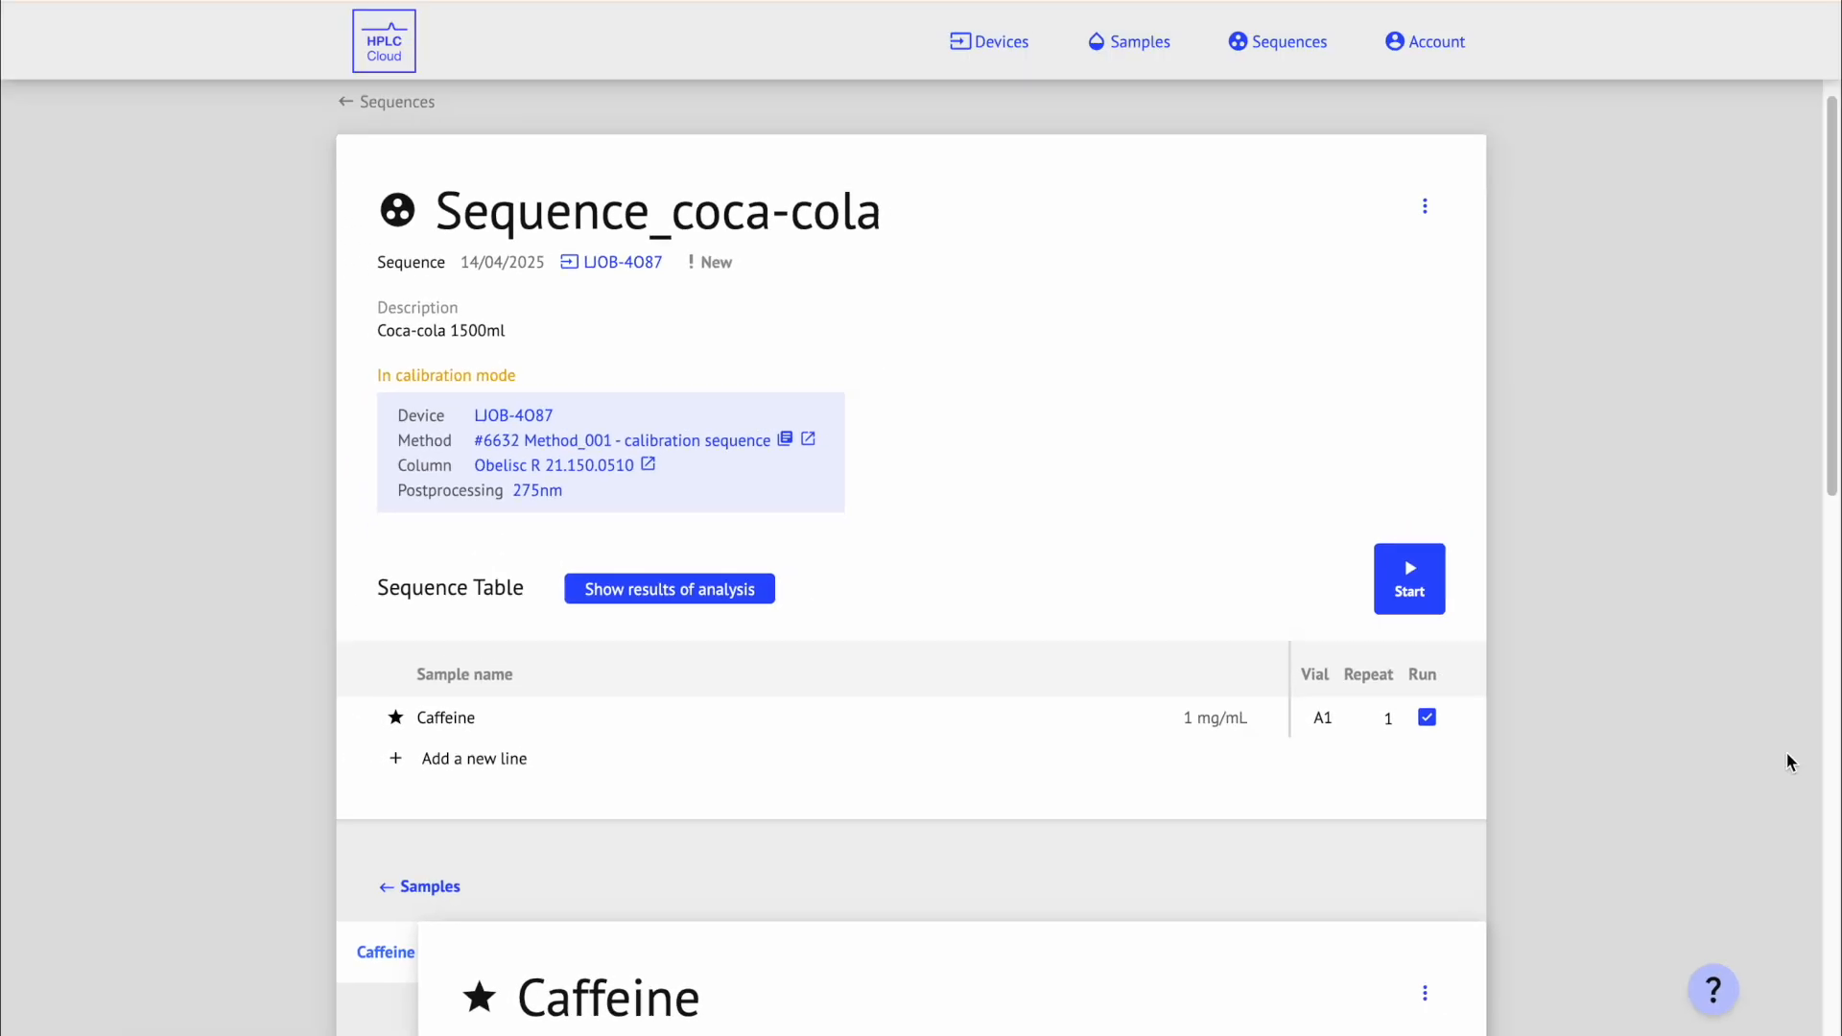
pyautogui.click(1437, 607)
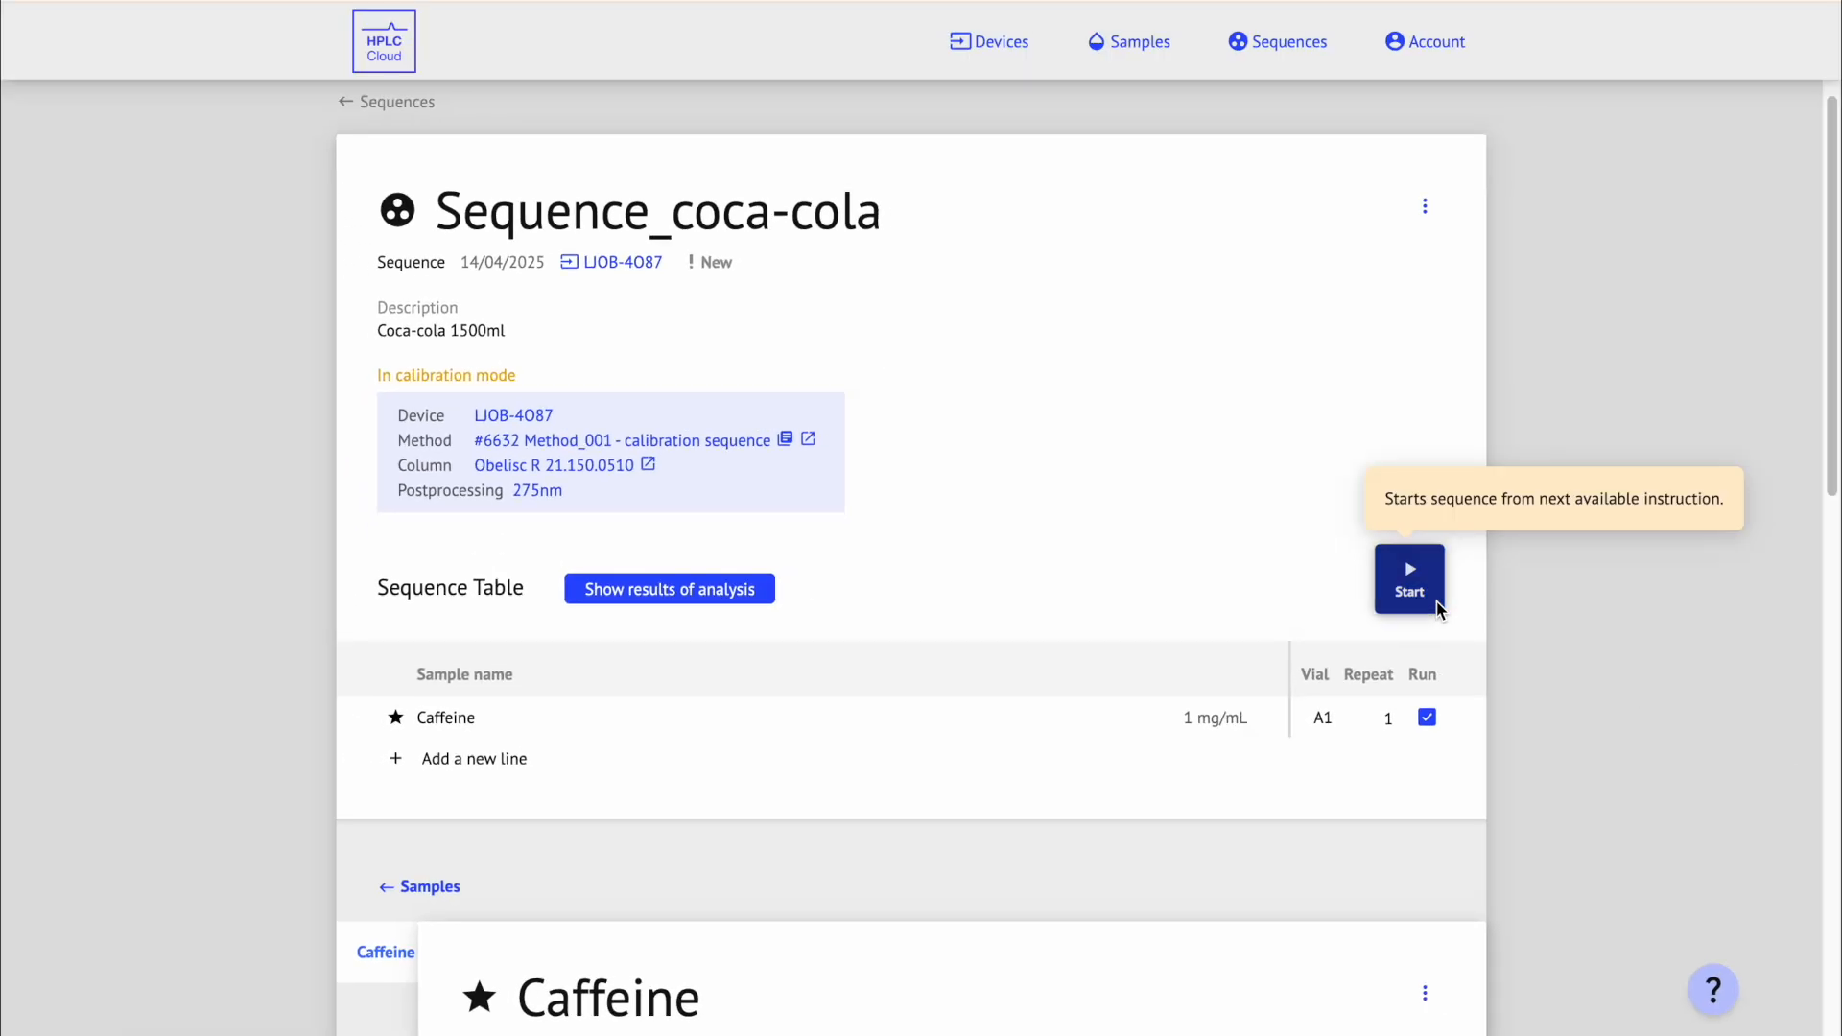
pyautogui.moveTo(1813, 486)
pyautogui.mouseDown()
pyautogui.moveTo(1813, 712)
pyautogui.moveTo(1761, 937)
pyautogui.moveTo(1835, 887)
pyautogui.moveTo(1832, 991)
pyautogui.mouseUp()
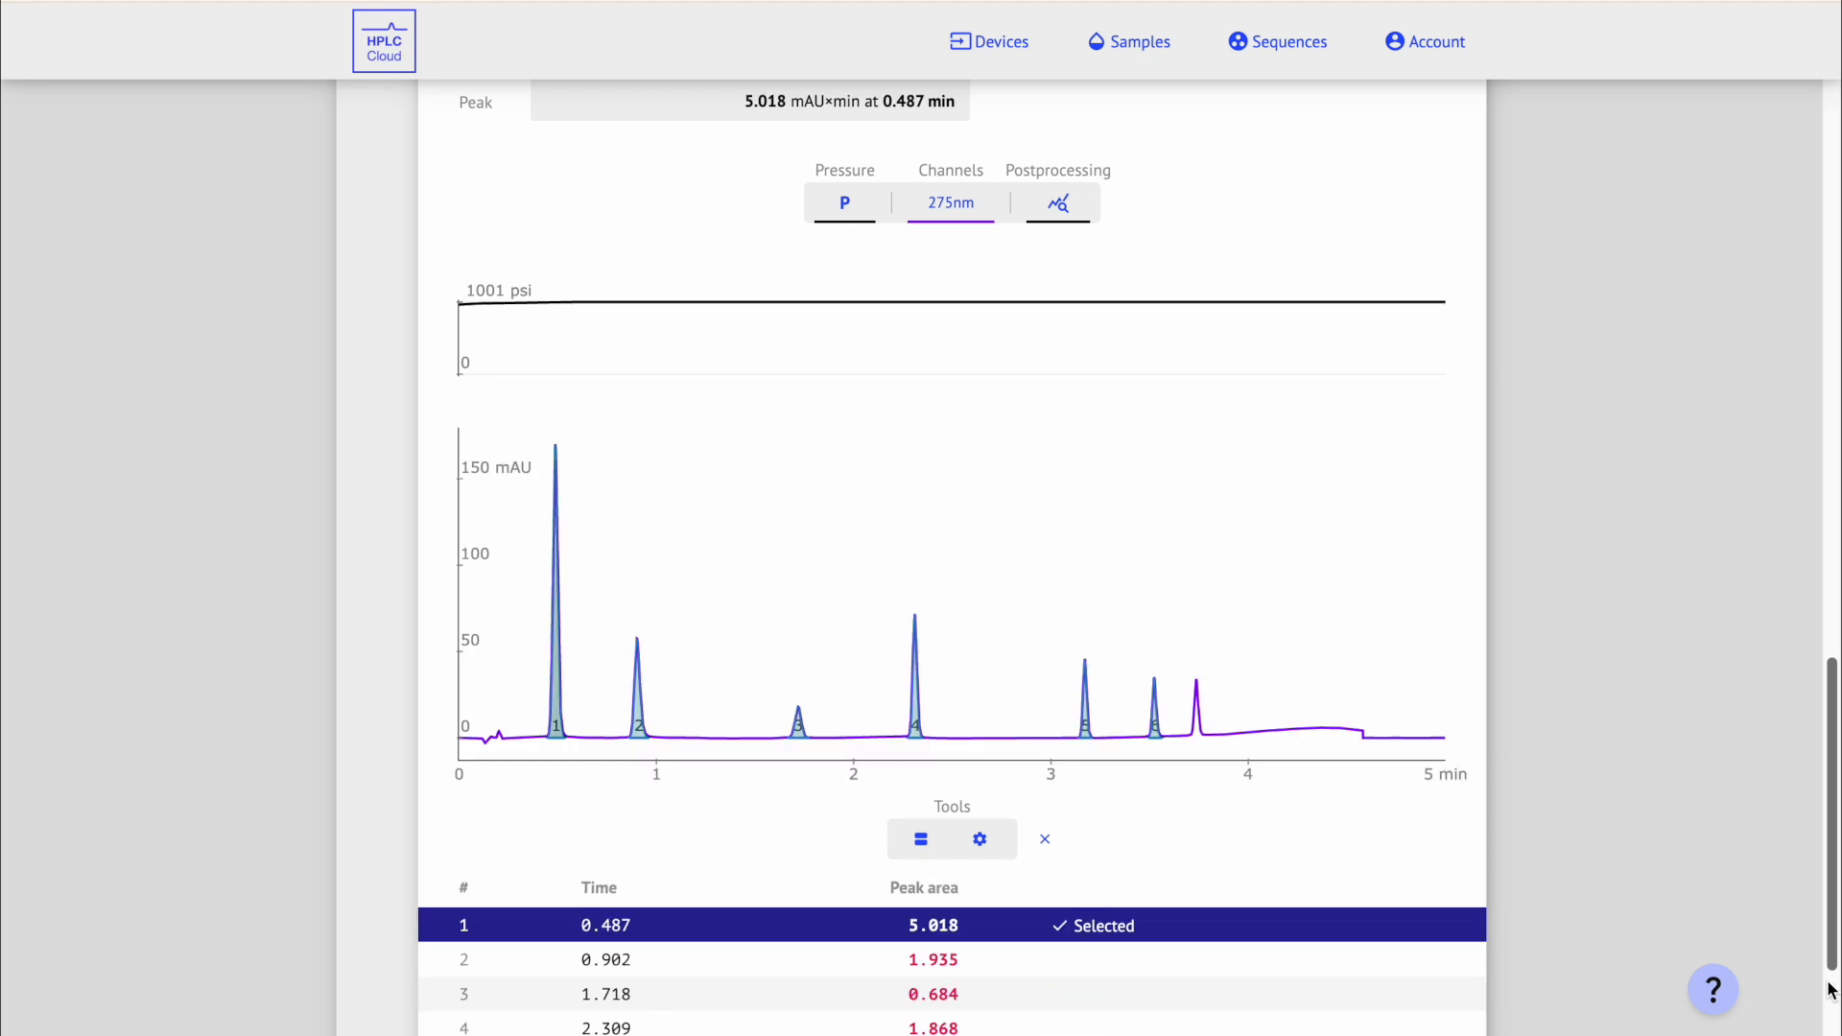
pyautogui.scroll(-2, 1831, 990)
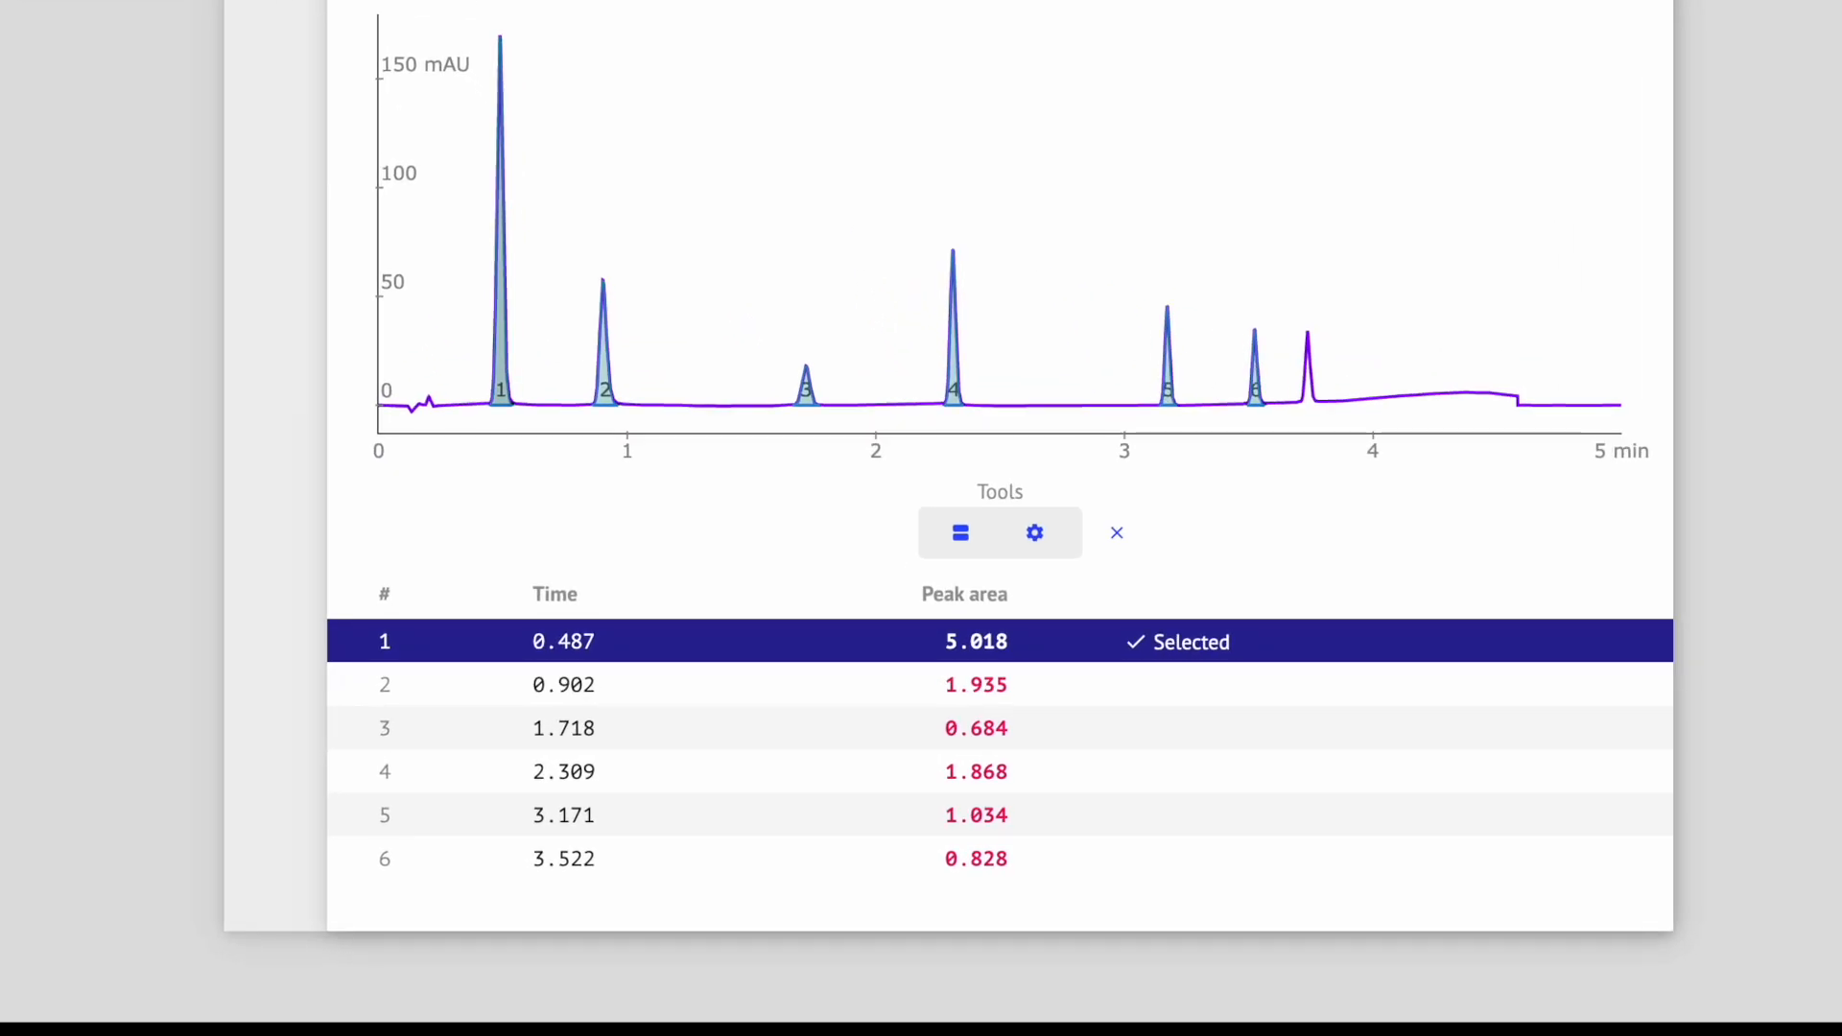
pyautogui.scroll(5, 921, 518)
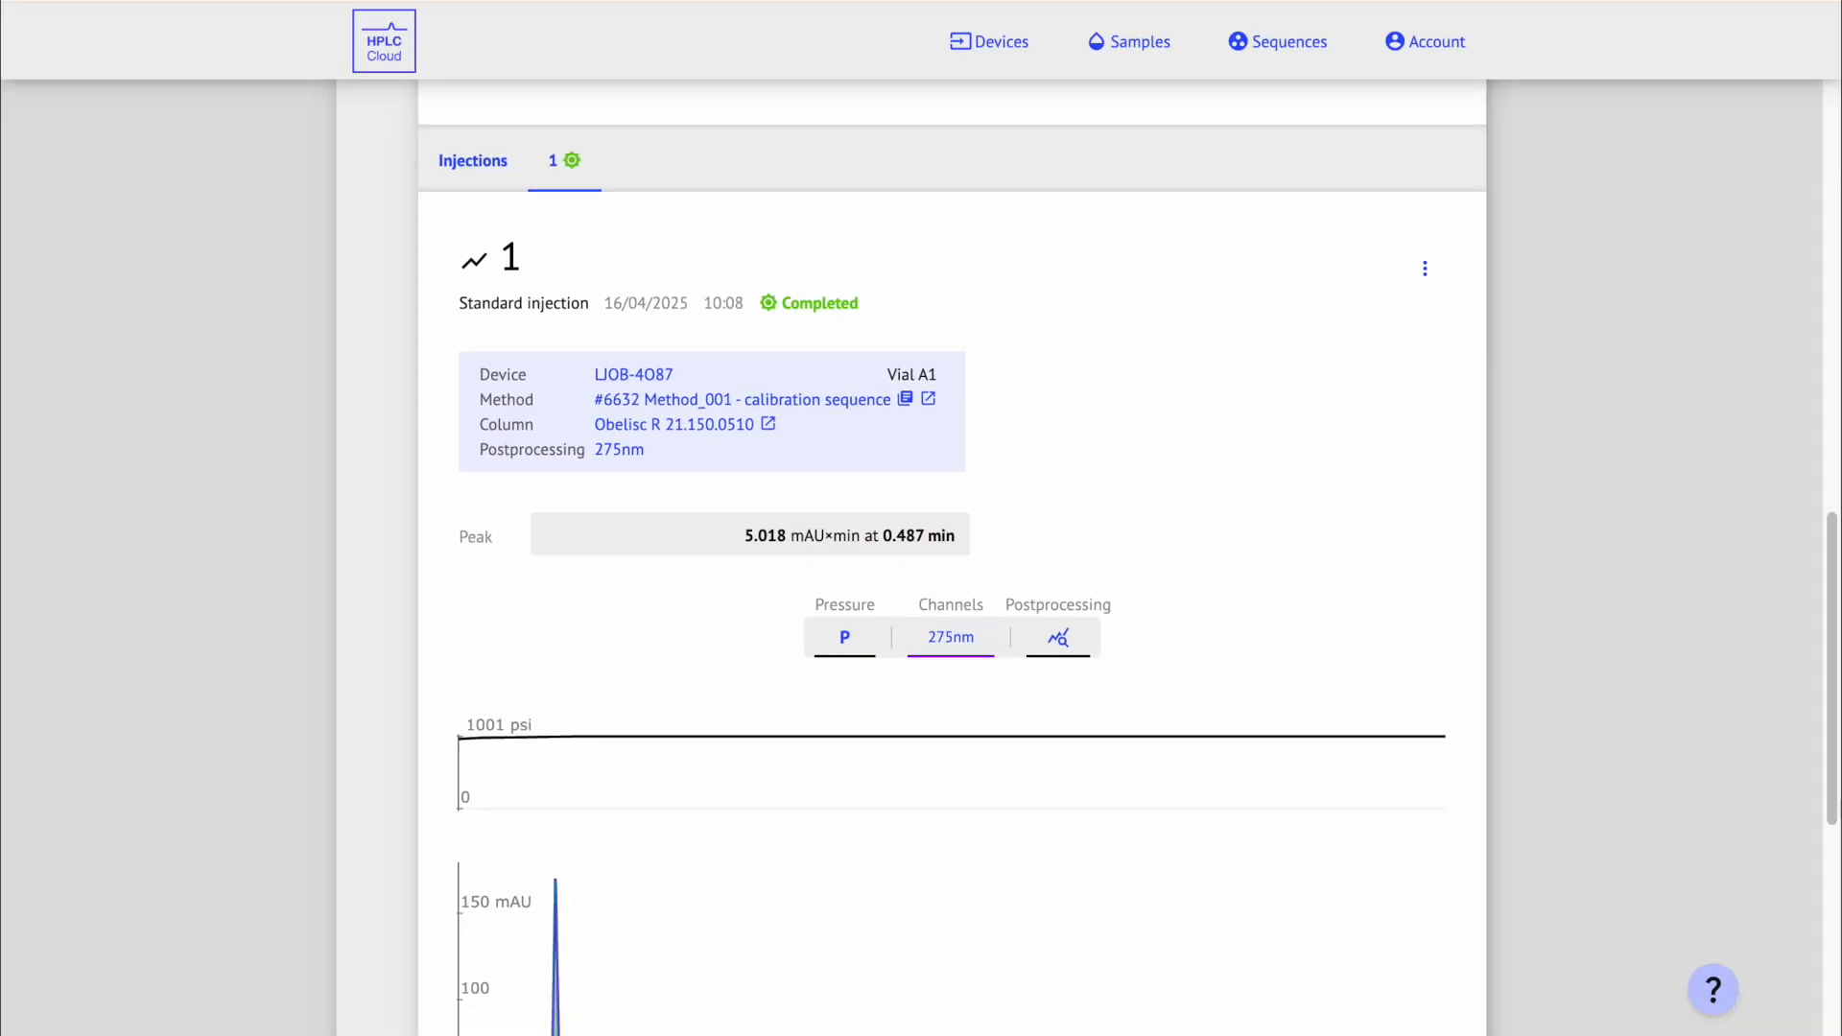
pyautogui.scroll(2, 1838, 735)
pyautogui.scroll(10, 1837, 735)
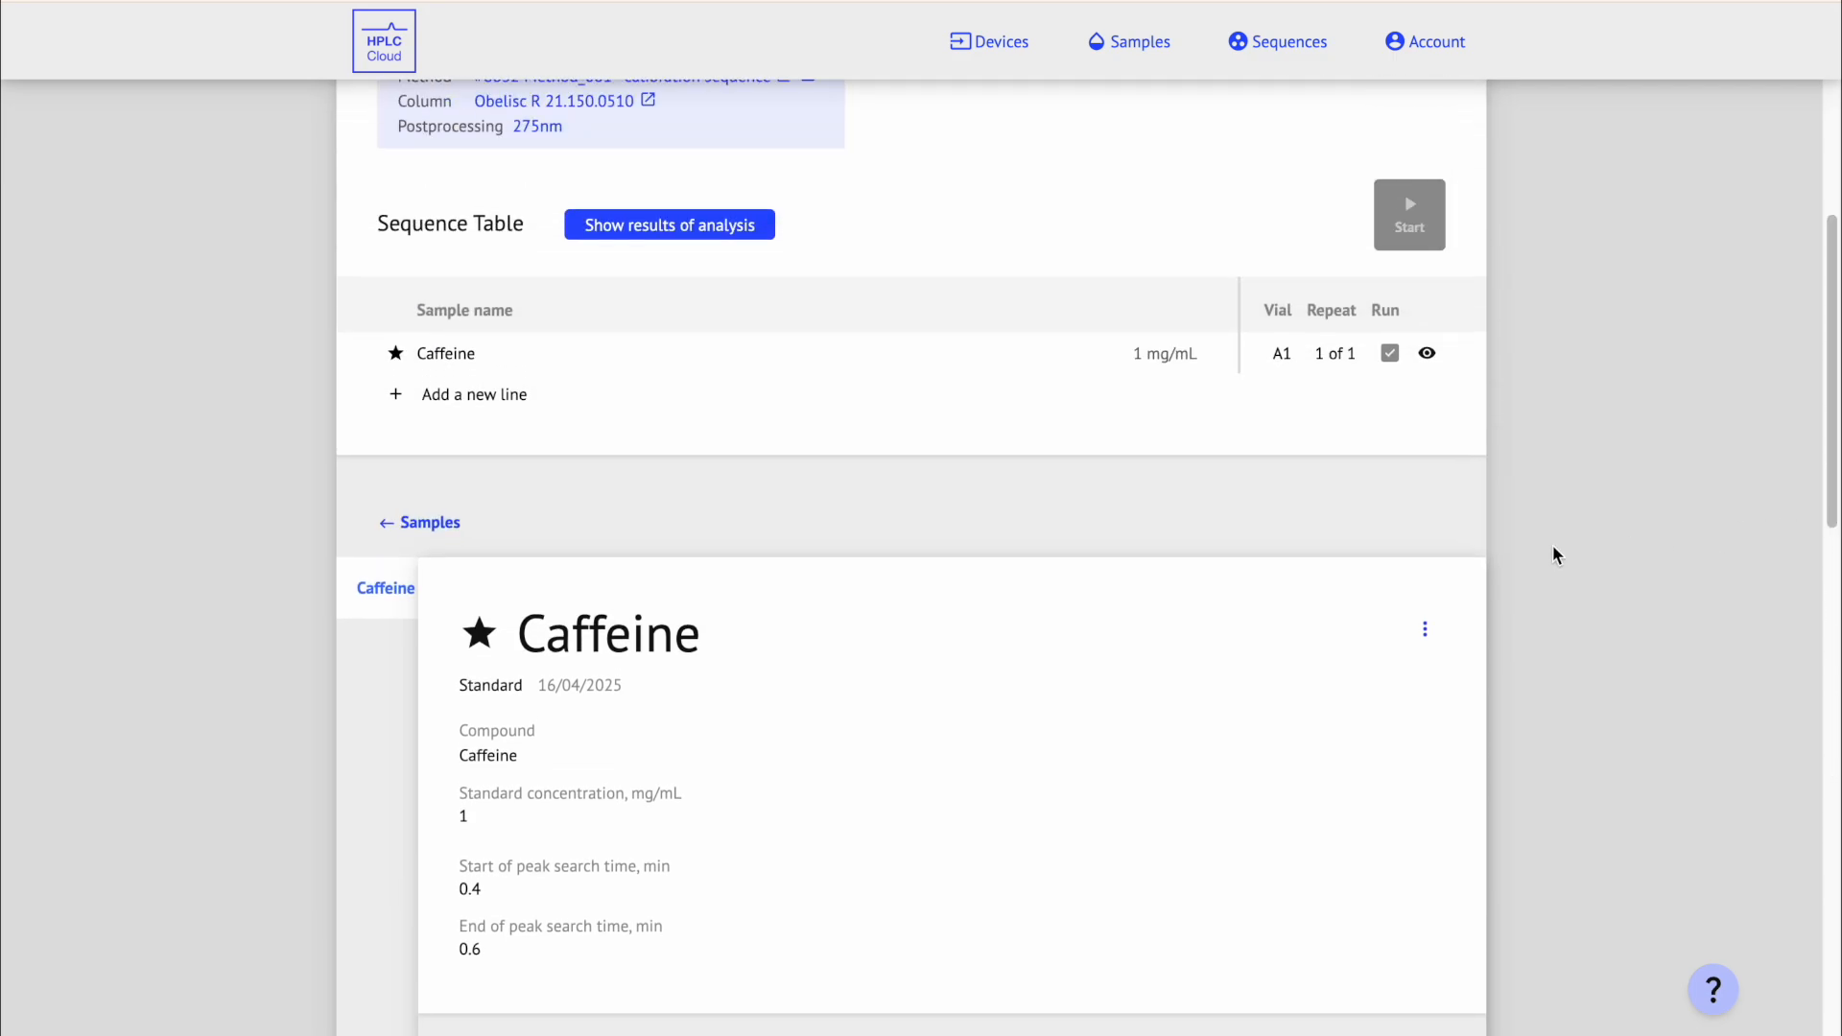
# Step: Create a new sample named 'Coca-cola' in the sequence
pyautogui.click(374, 503)
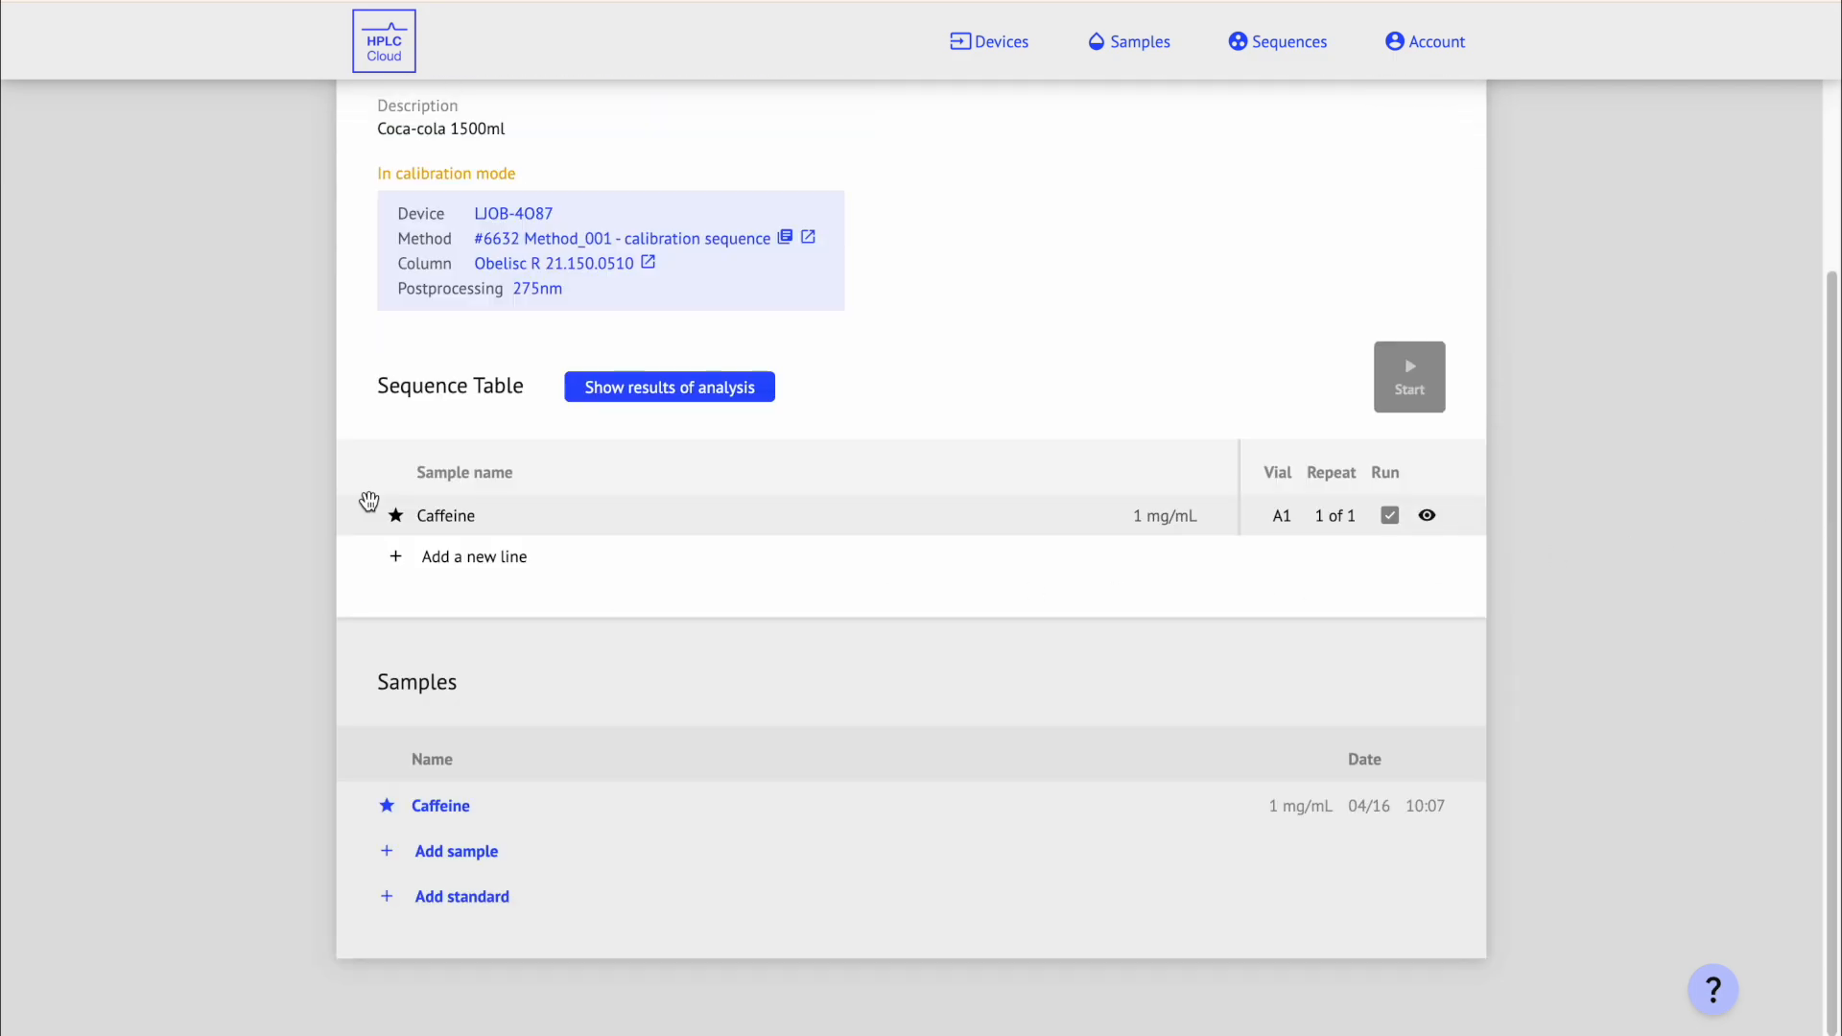
pyautogui.click(503, 861)
pyautogui.write('Coca-cola')
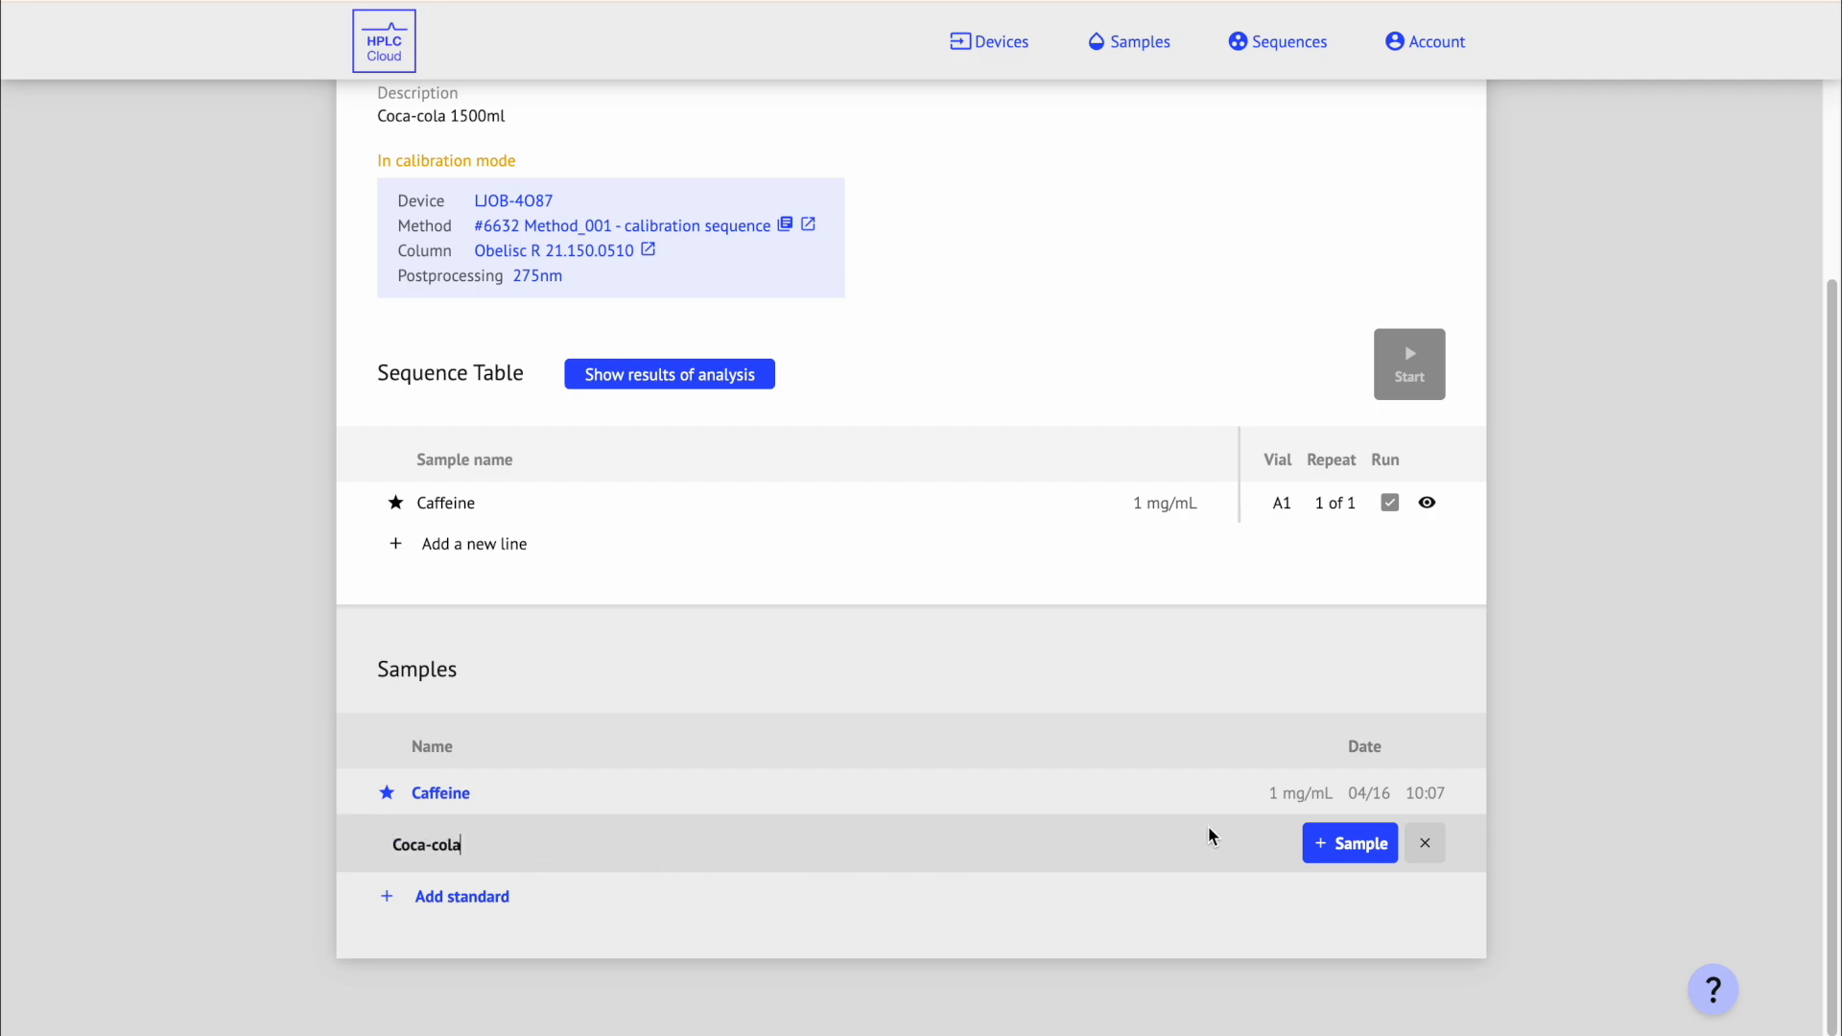
pyautogui.click(1329, 844)
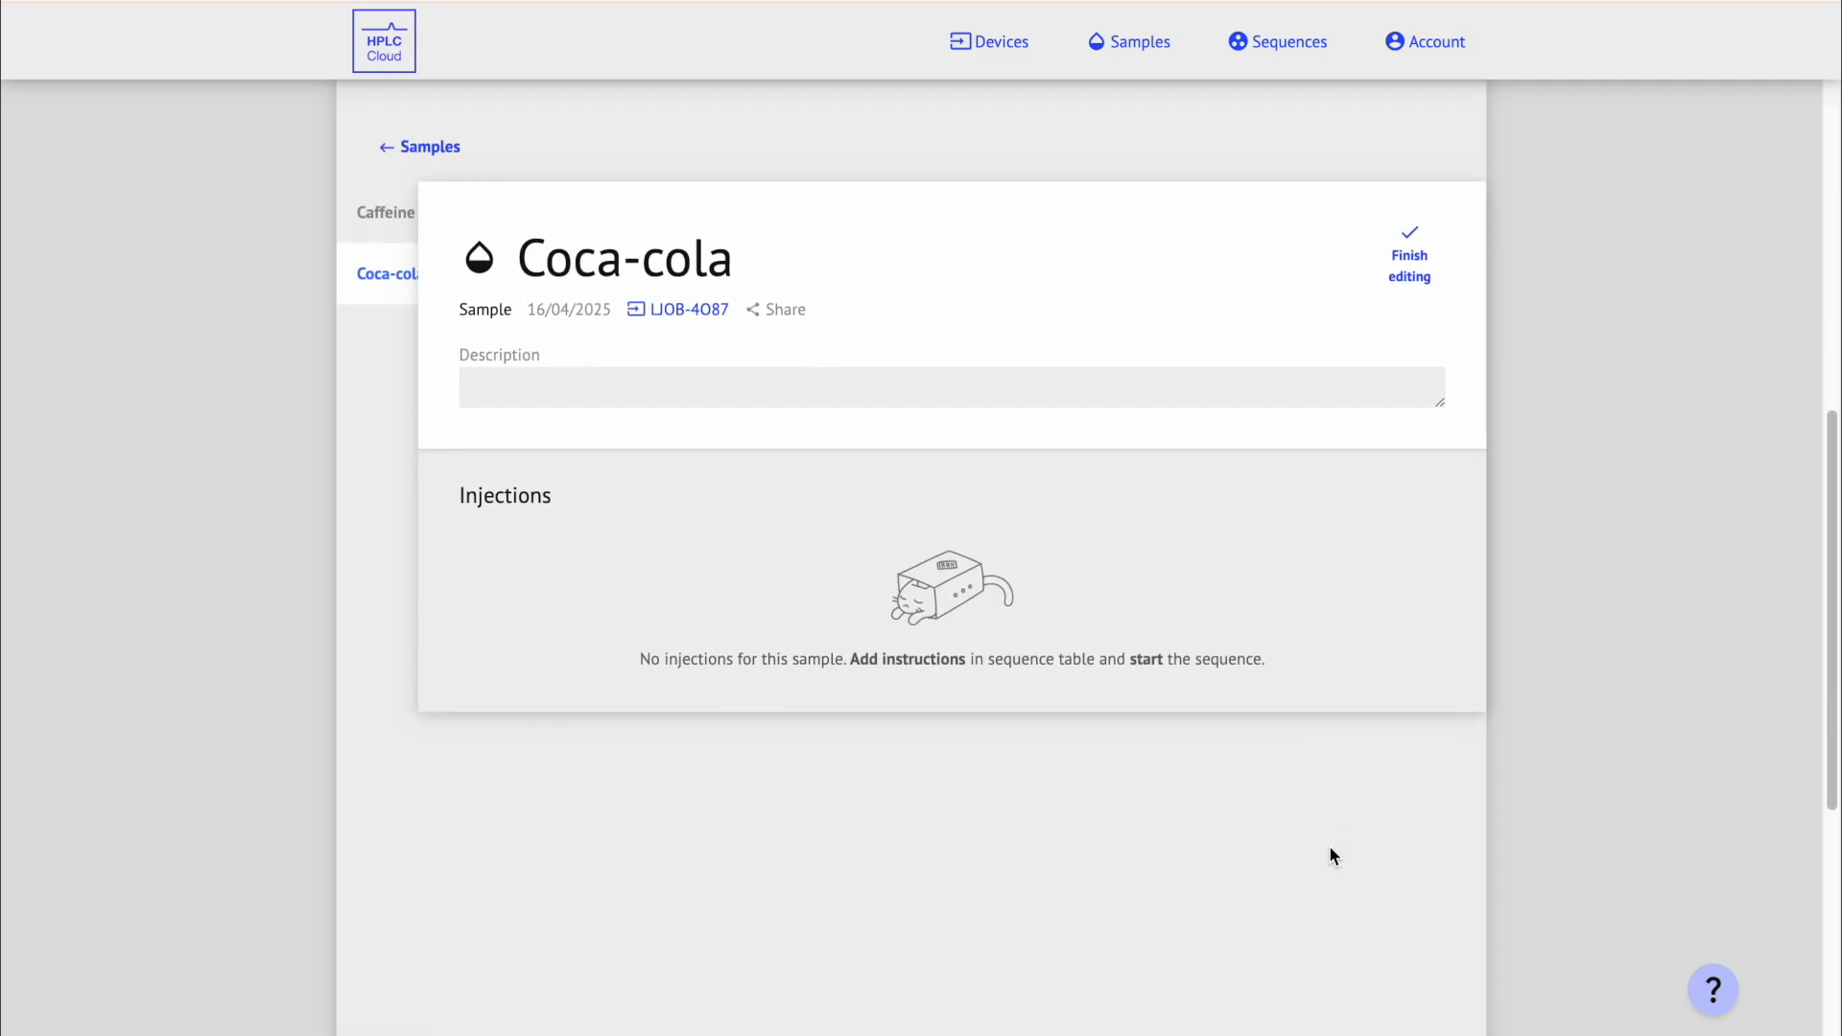
pyautogui.moveTo(1833, 725); pyautogui.dragTo(1834, 509)
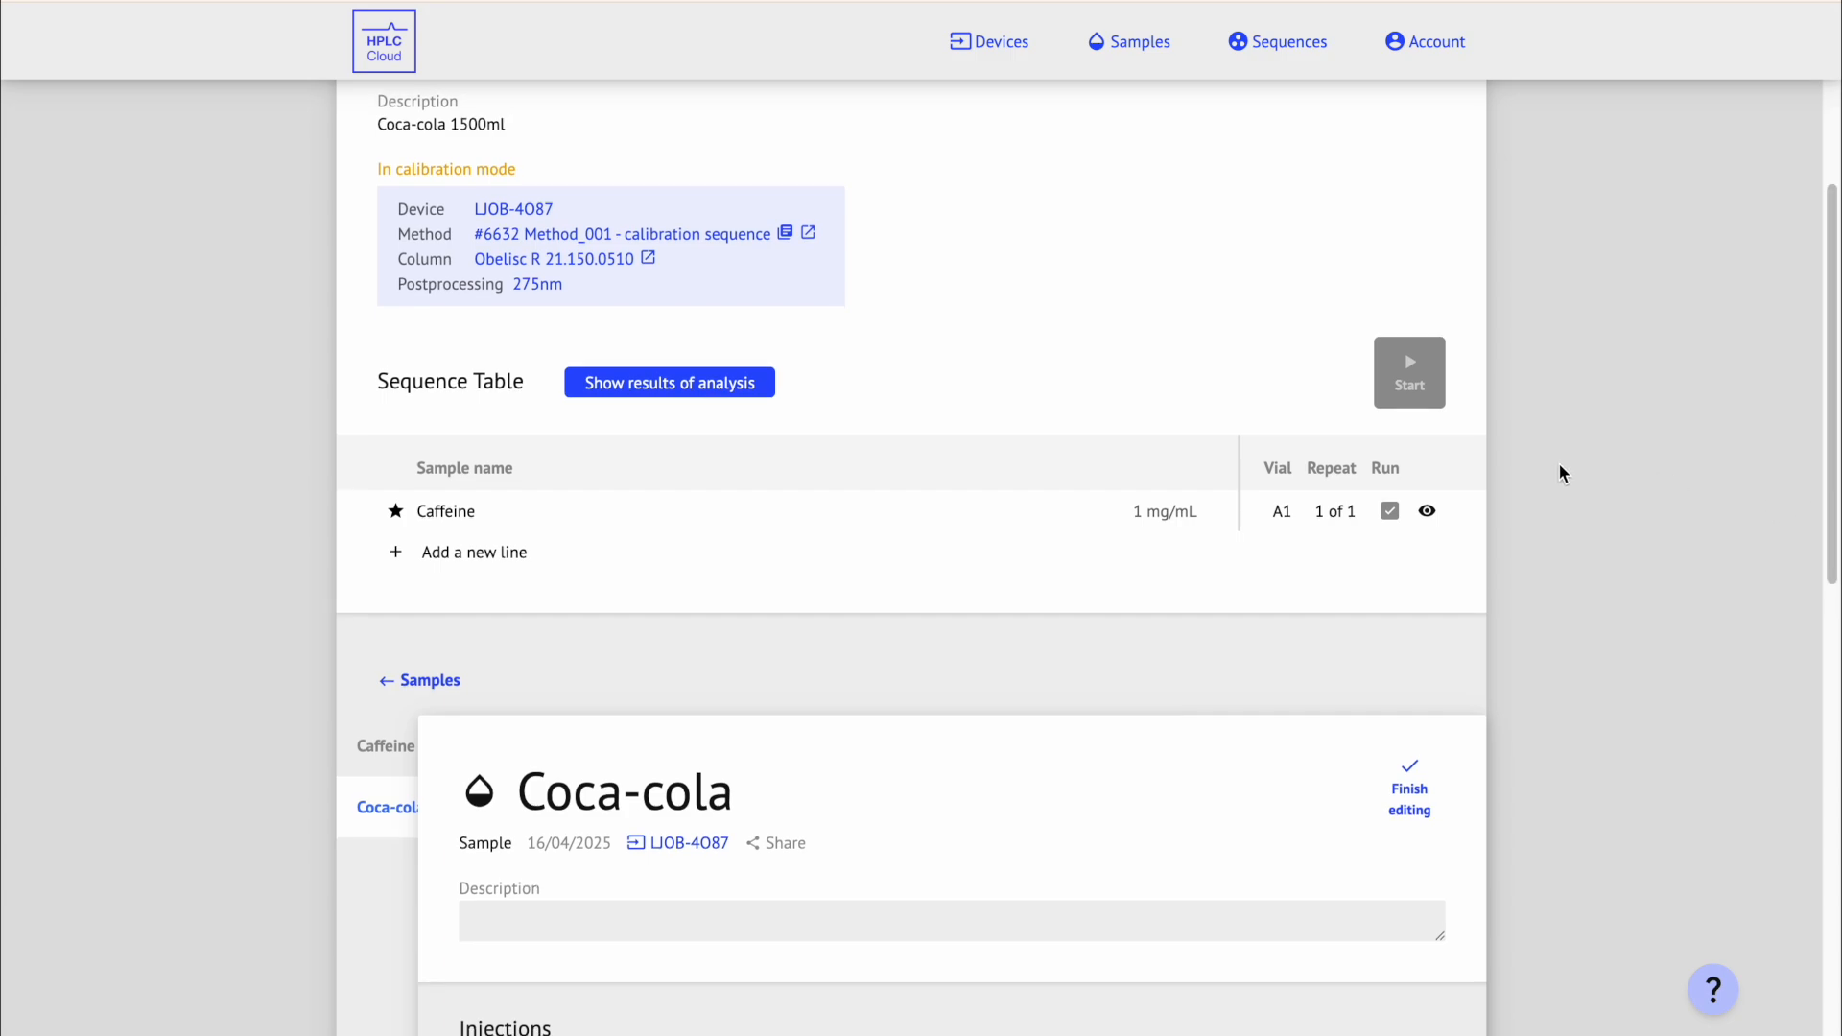
# Step: Add a second sequence line for Coca-cola in vial A2, marked to run
pyautogui.click(622, 552)
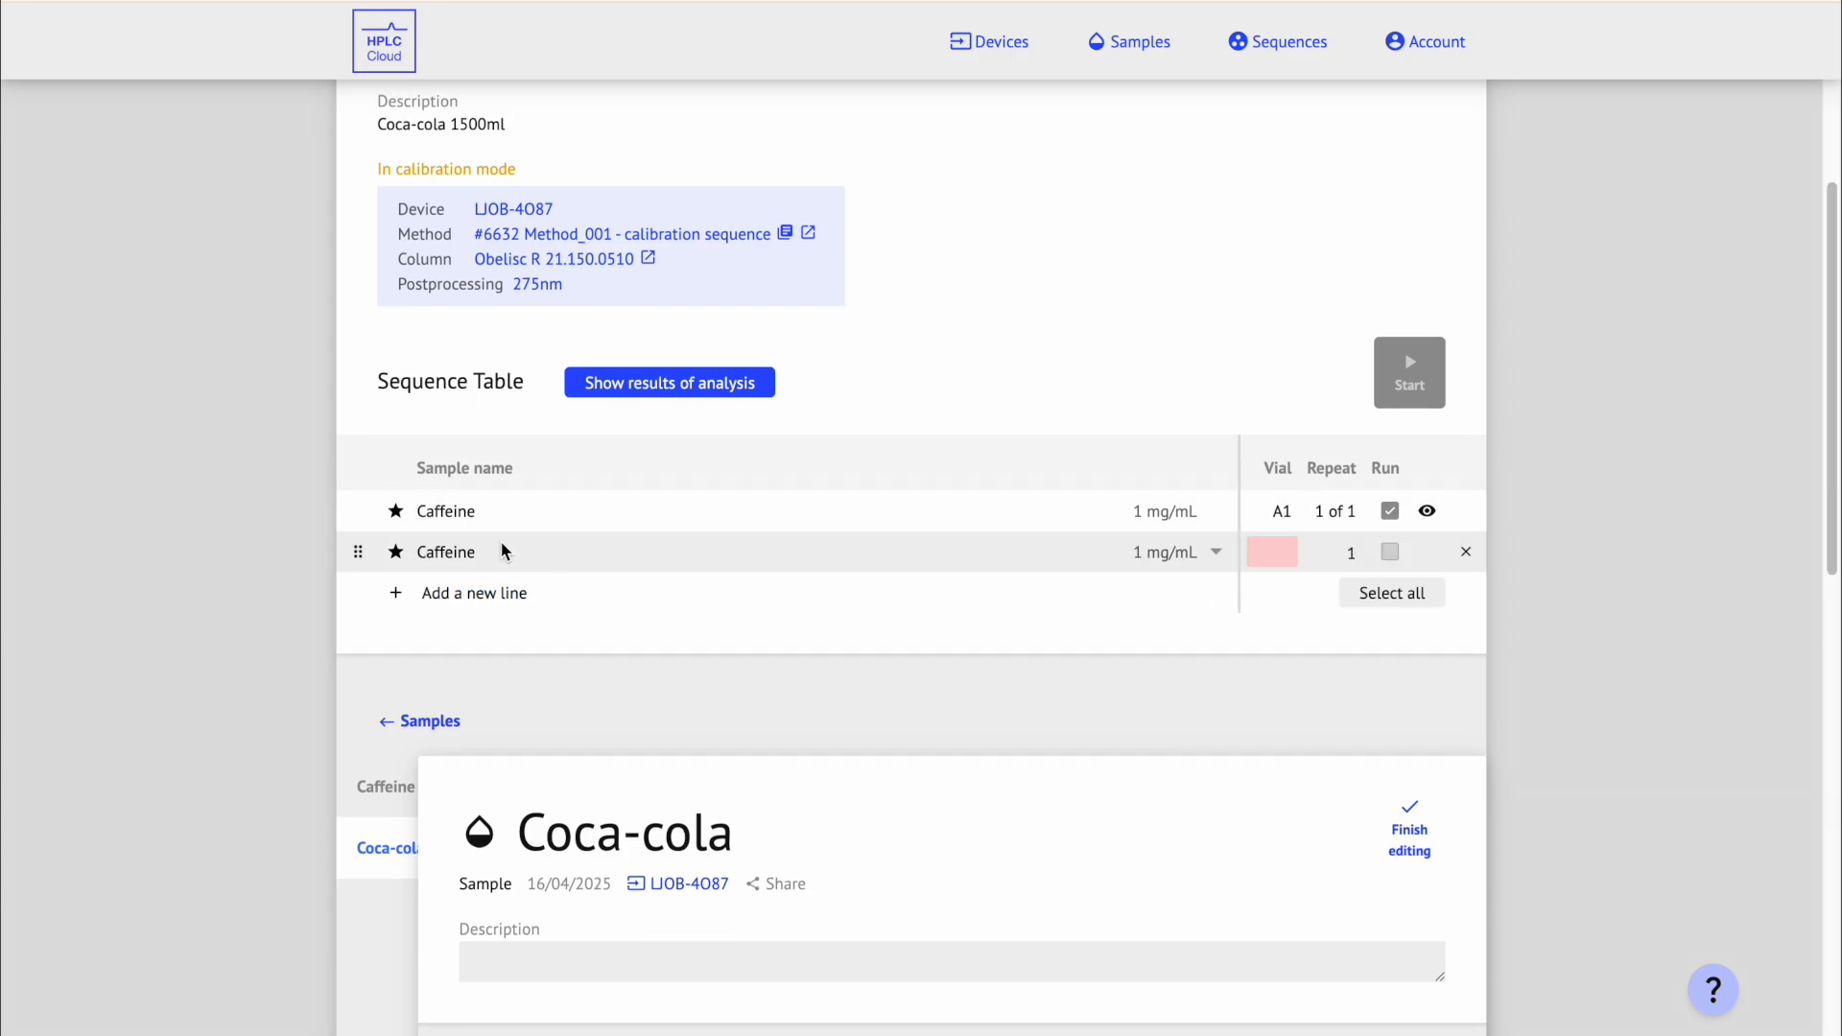
pyautogui.click(457, 553)
pyautogui.click(470, 627)
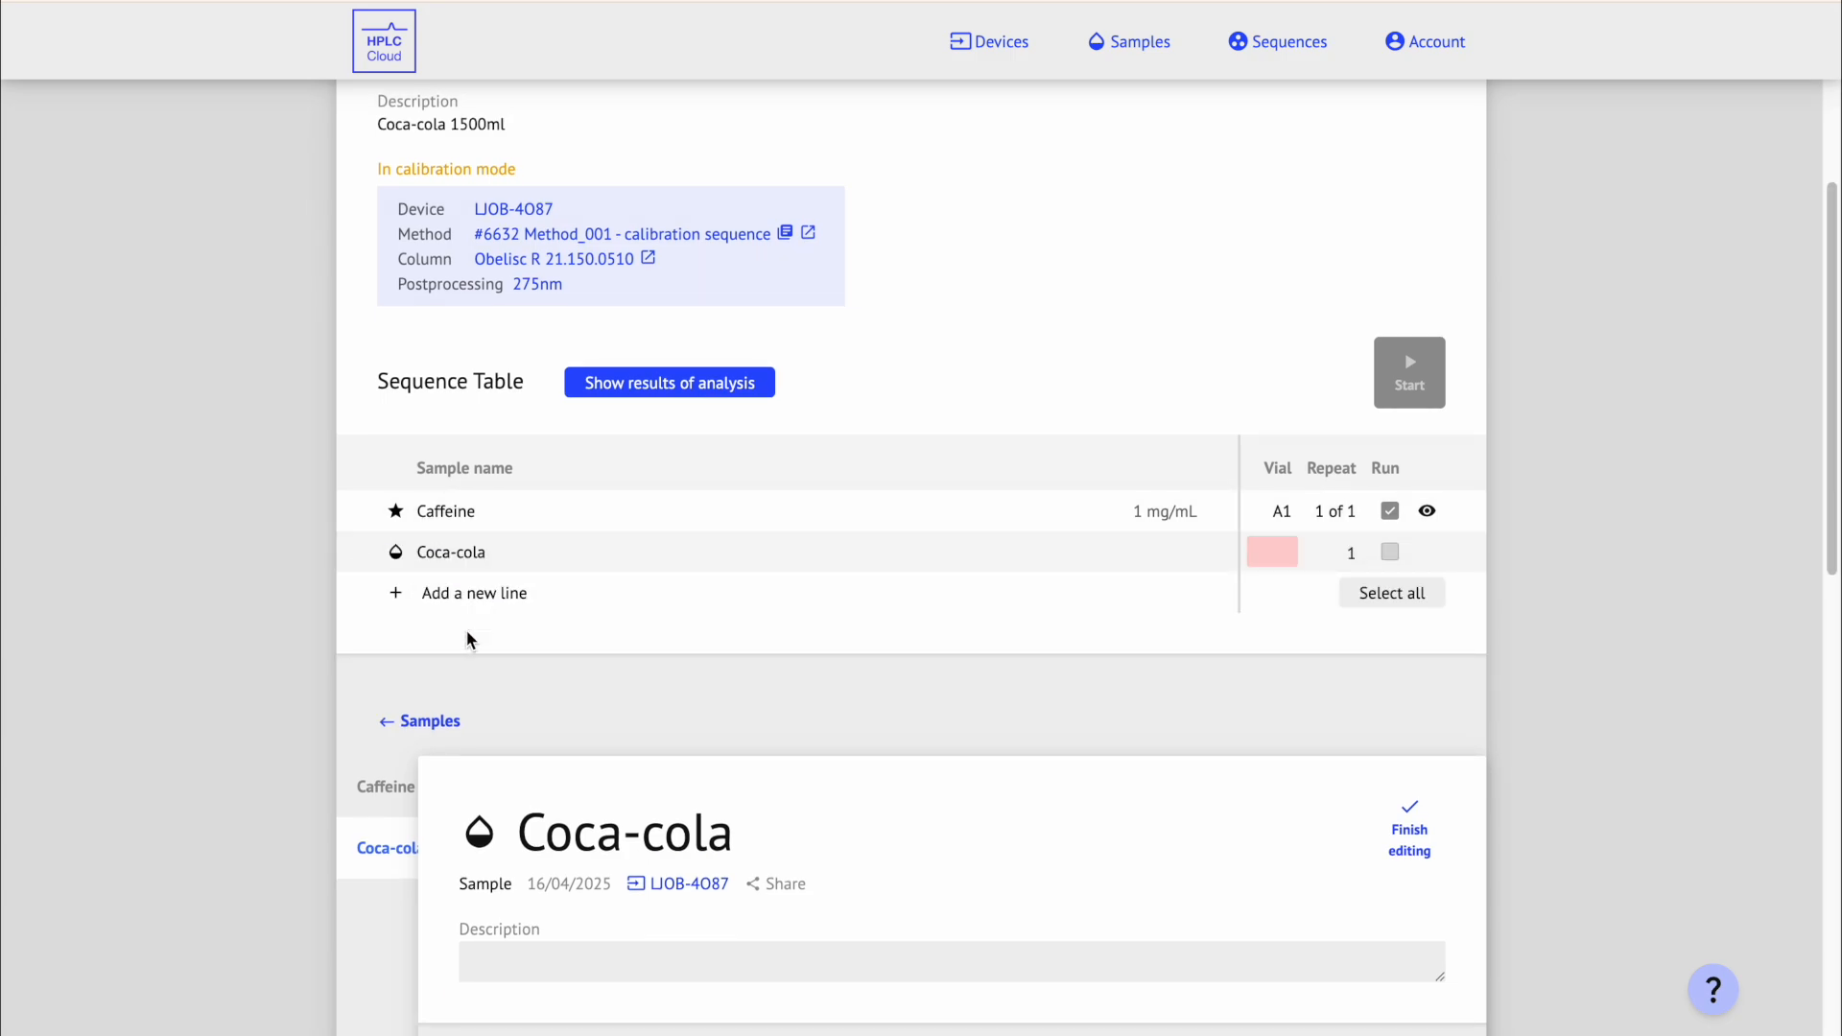
pyautogui.click(1272, 552)
pyautogui.click(1203, 630)
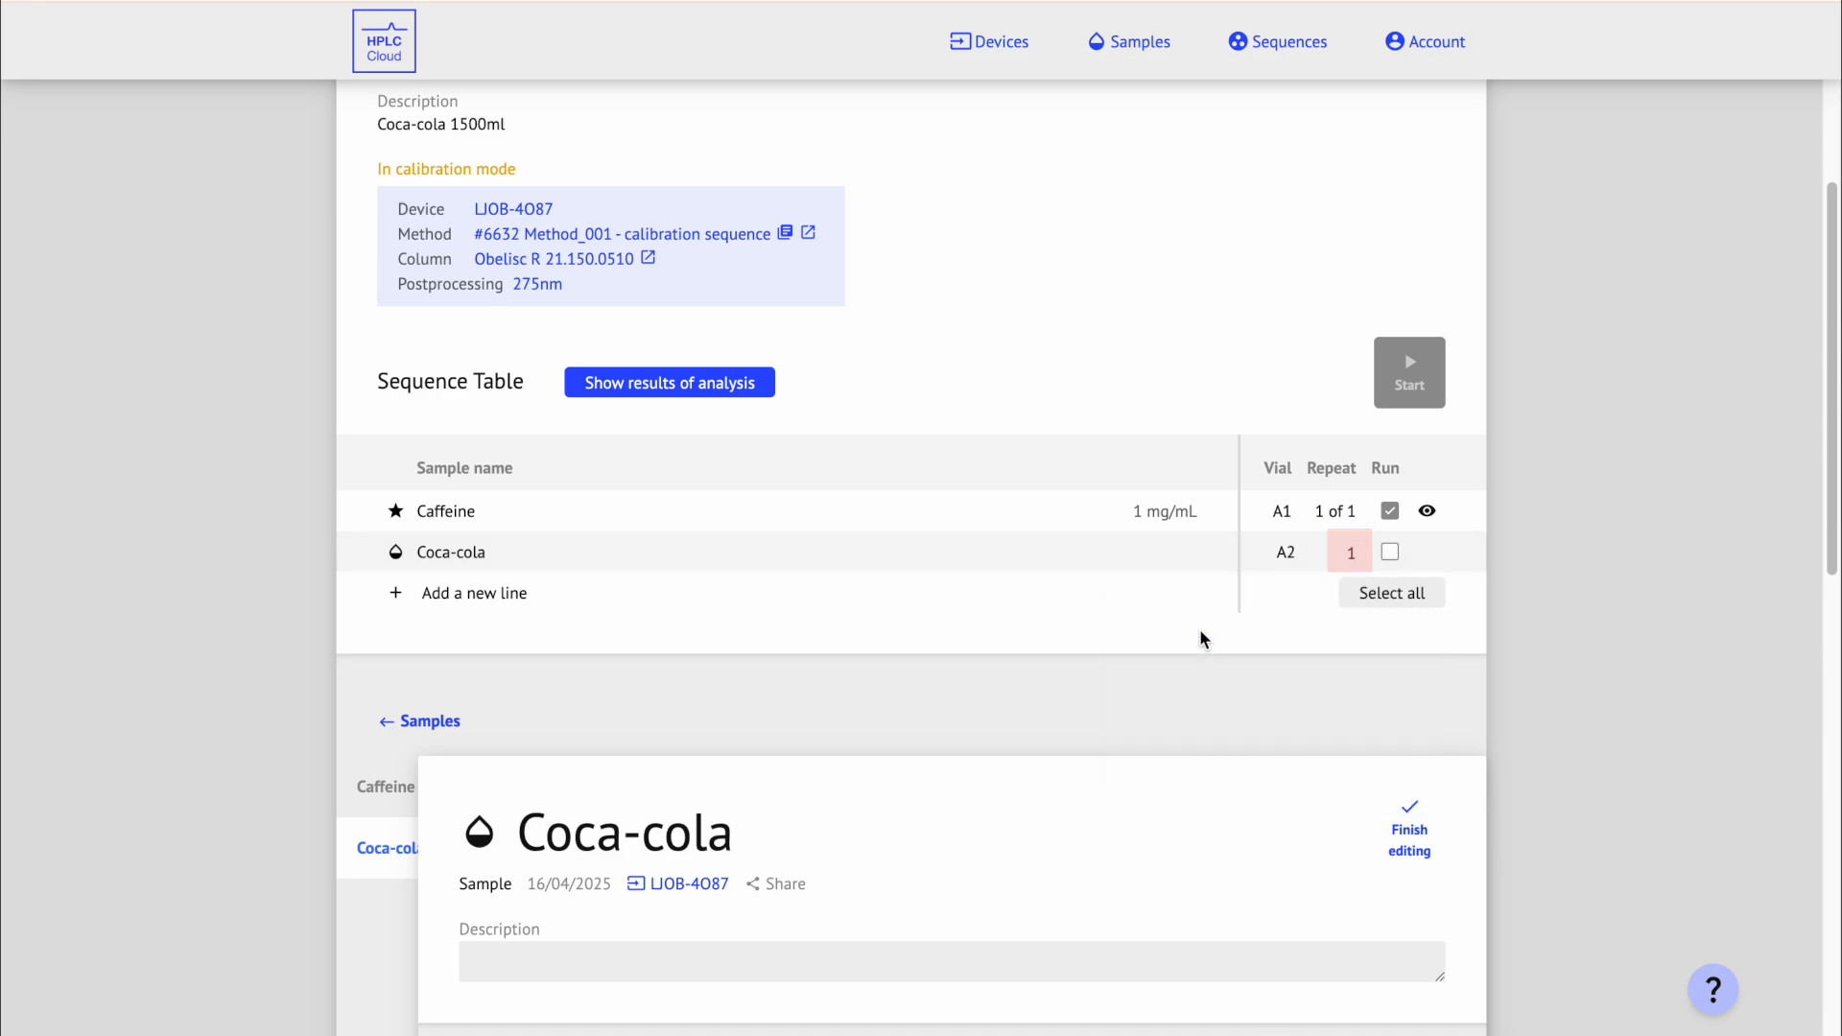
pyautogui.click(1391, 553)
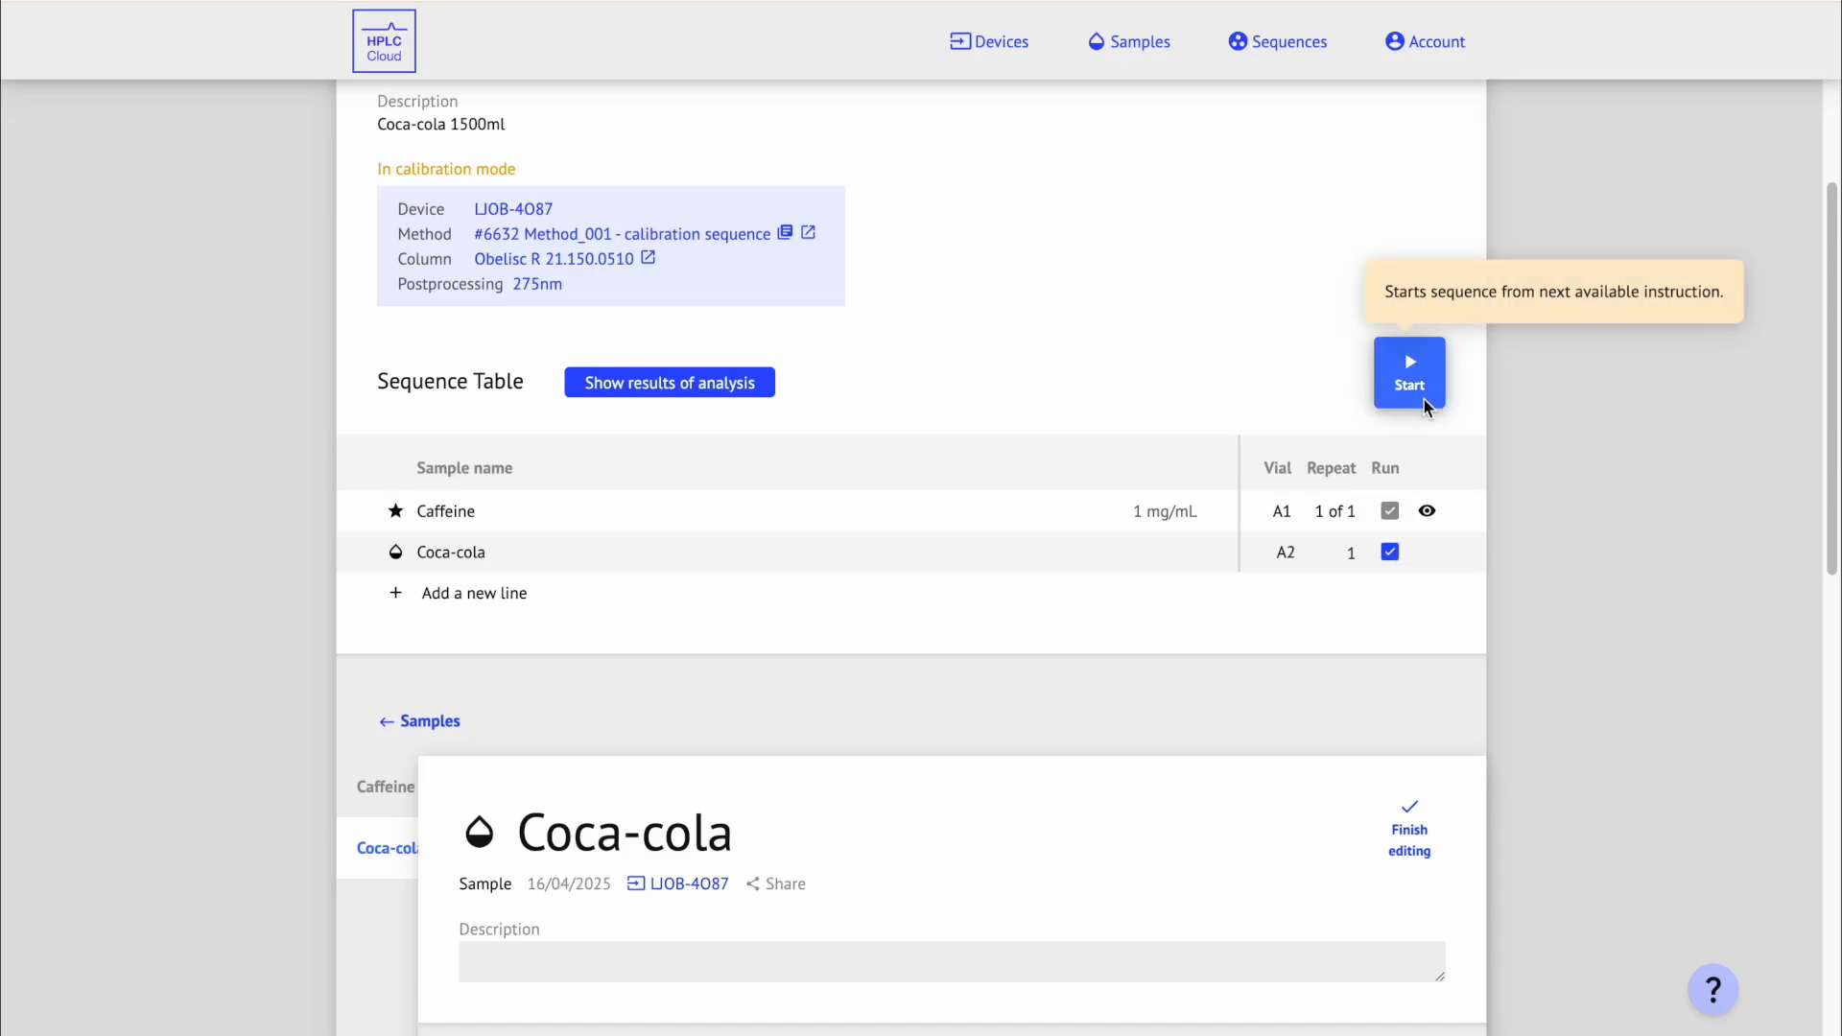
# Step: Run the sequence and review the peak table showing caffeine at 1.001 mg/mL (0.488 min)
pyautogui.click(1442, 375)
pyautogui.moveTo(1831, 413); pyautogui.dragTo(1835, 814)
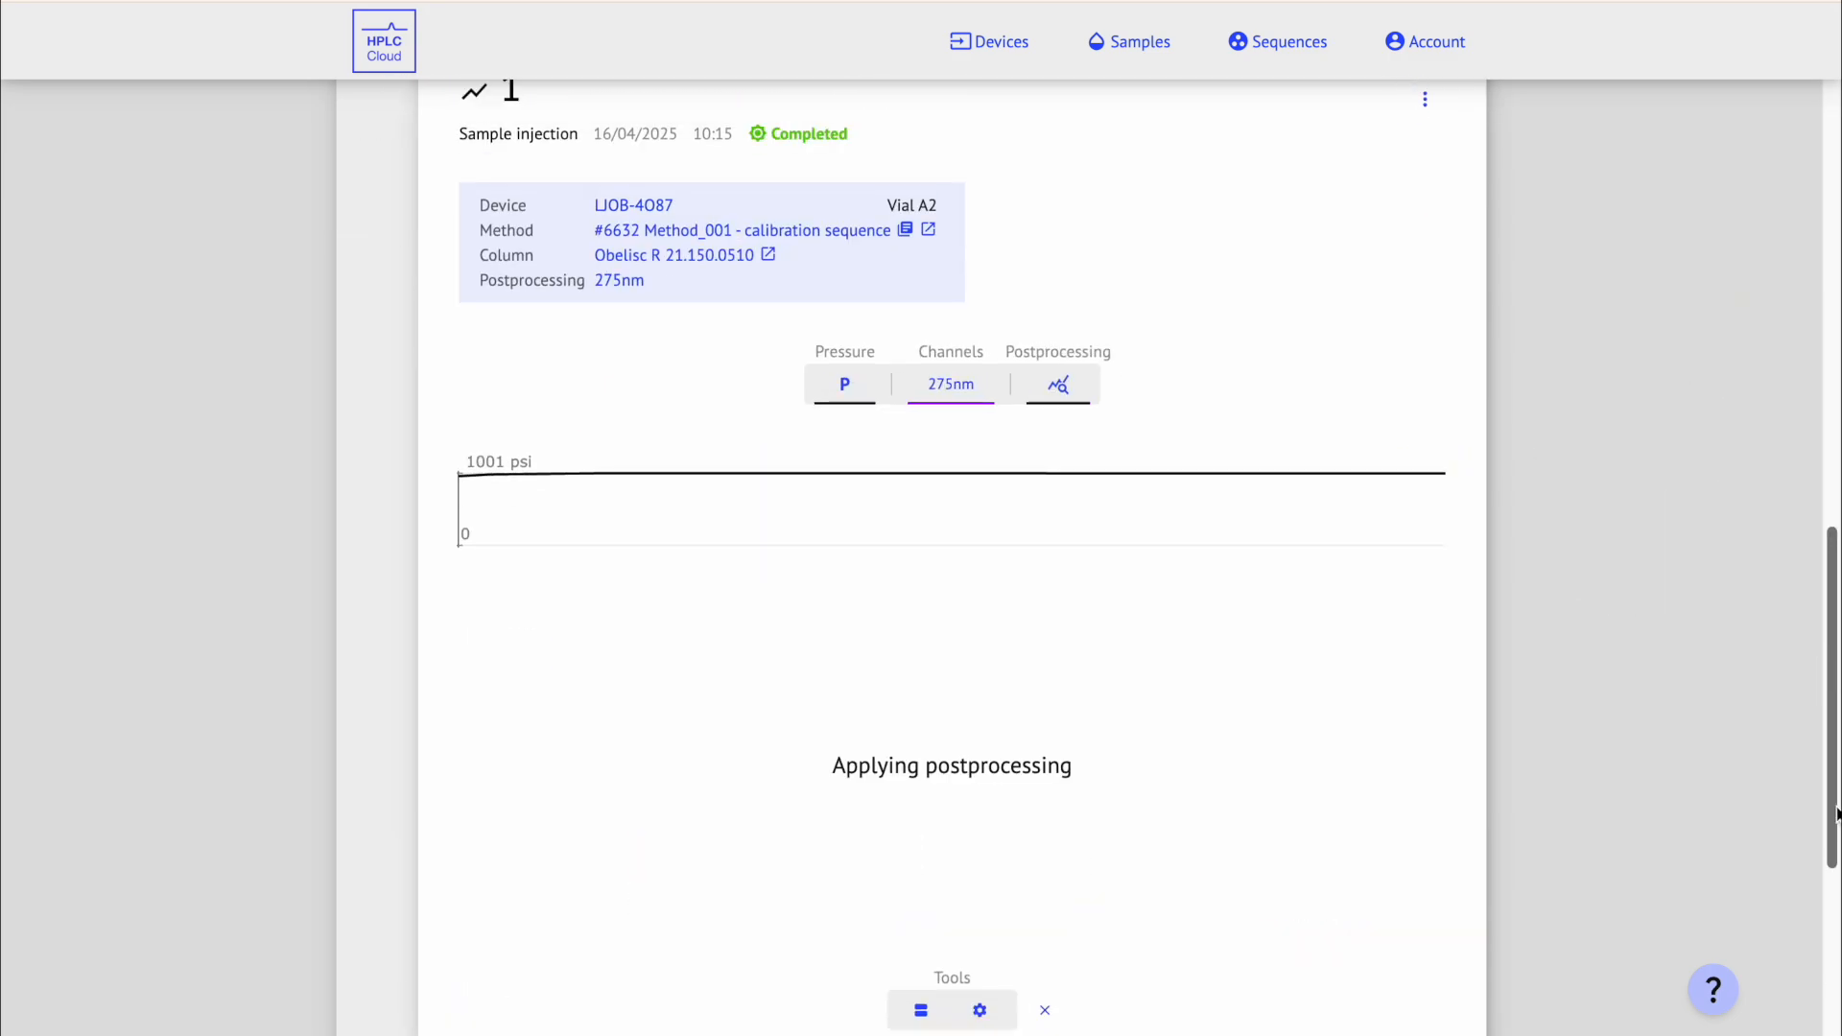
pyautogui.moveTo(1838, 813); pyautogui.dragTo(1827, 965)
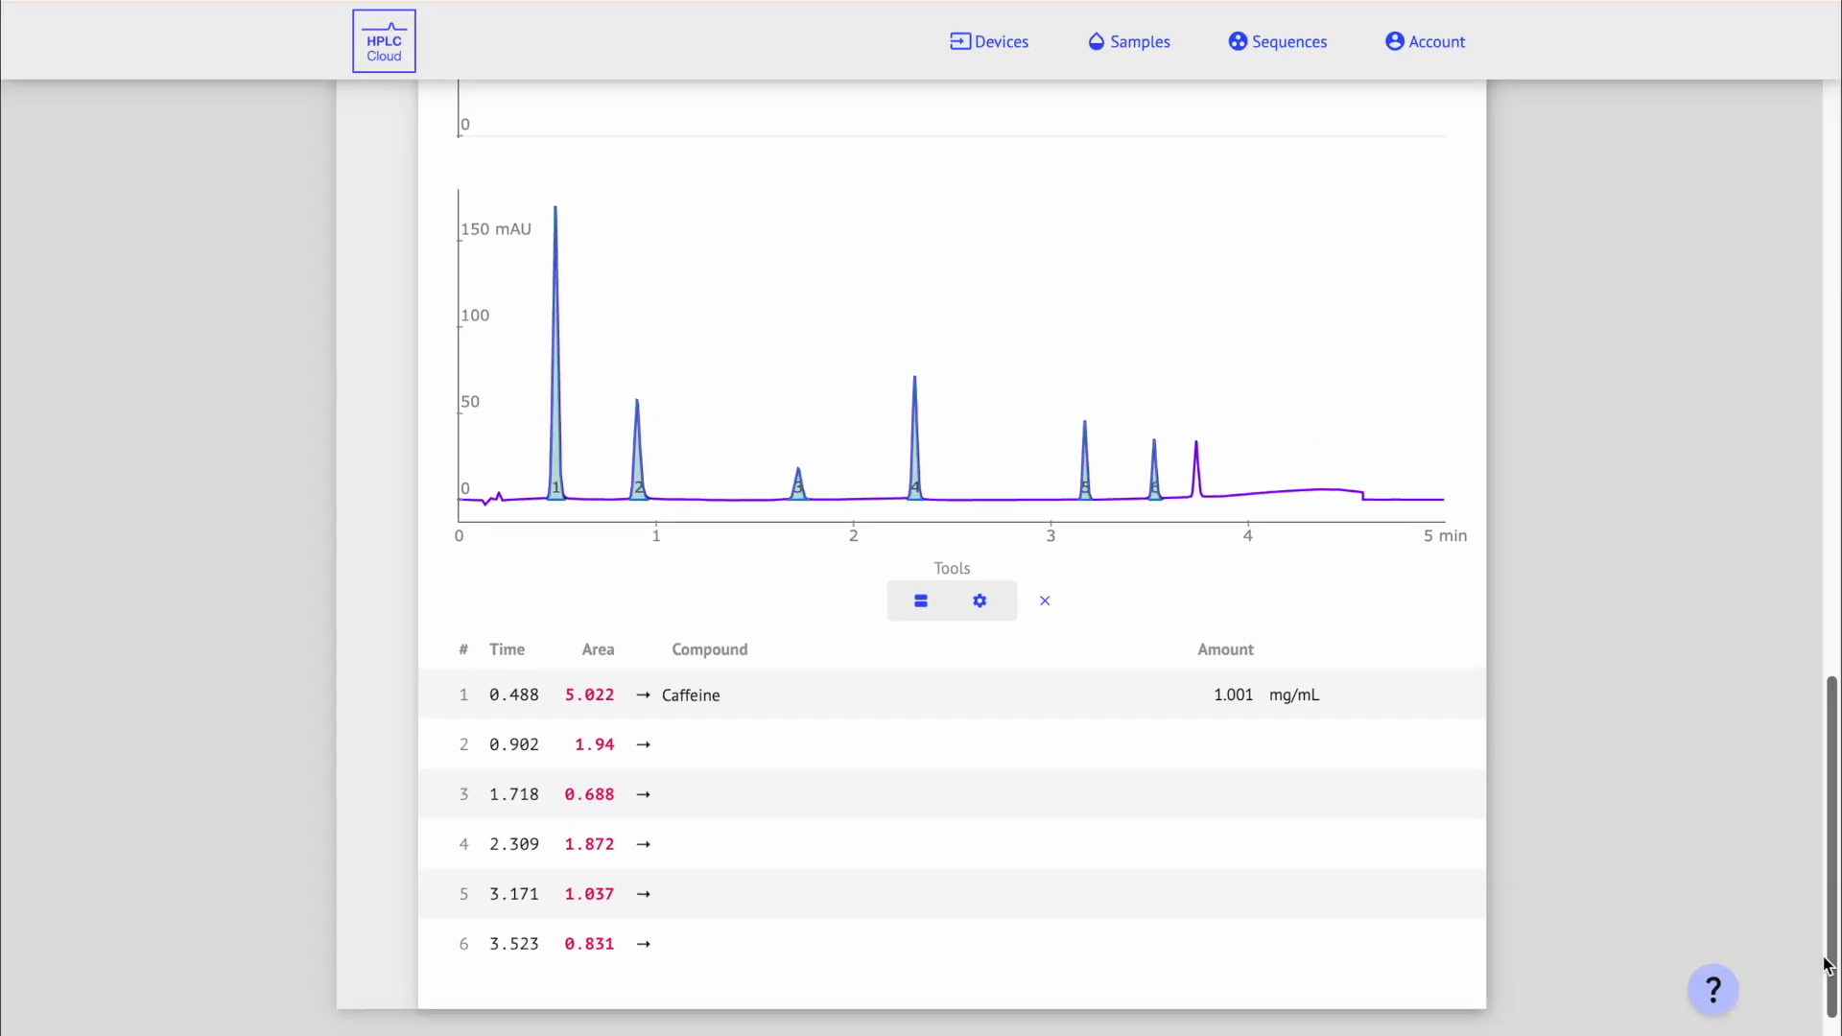
pyautogui.moveTo(1827, 964); pyautogui.dragTo(1828, 408)
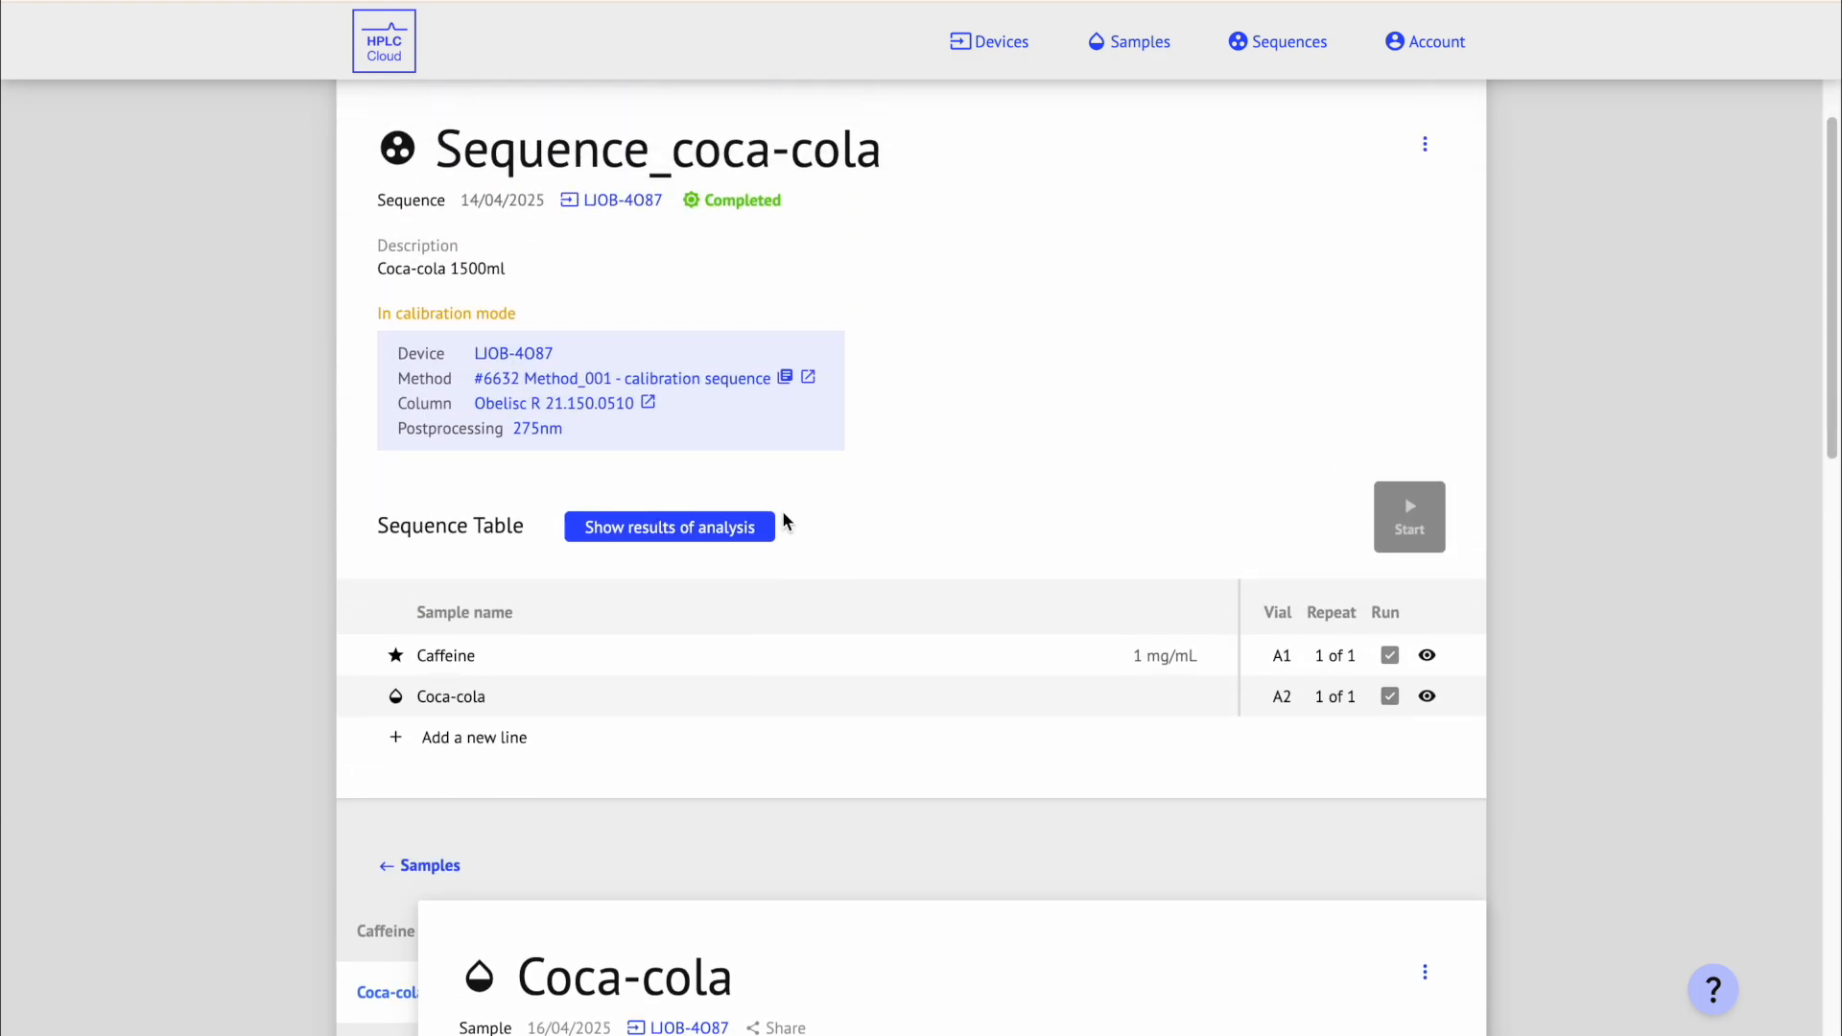
# Step: Open the analysis results and download the full Sequence_coca-cola_1500ml report, starting with the Caffeine standard
pyautogui.click(757, 523)
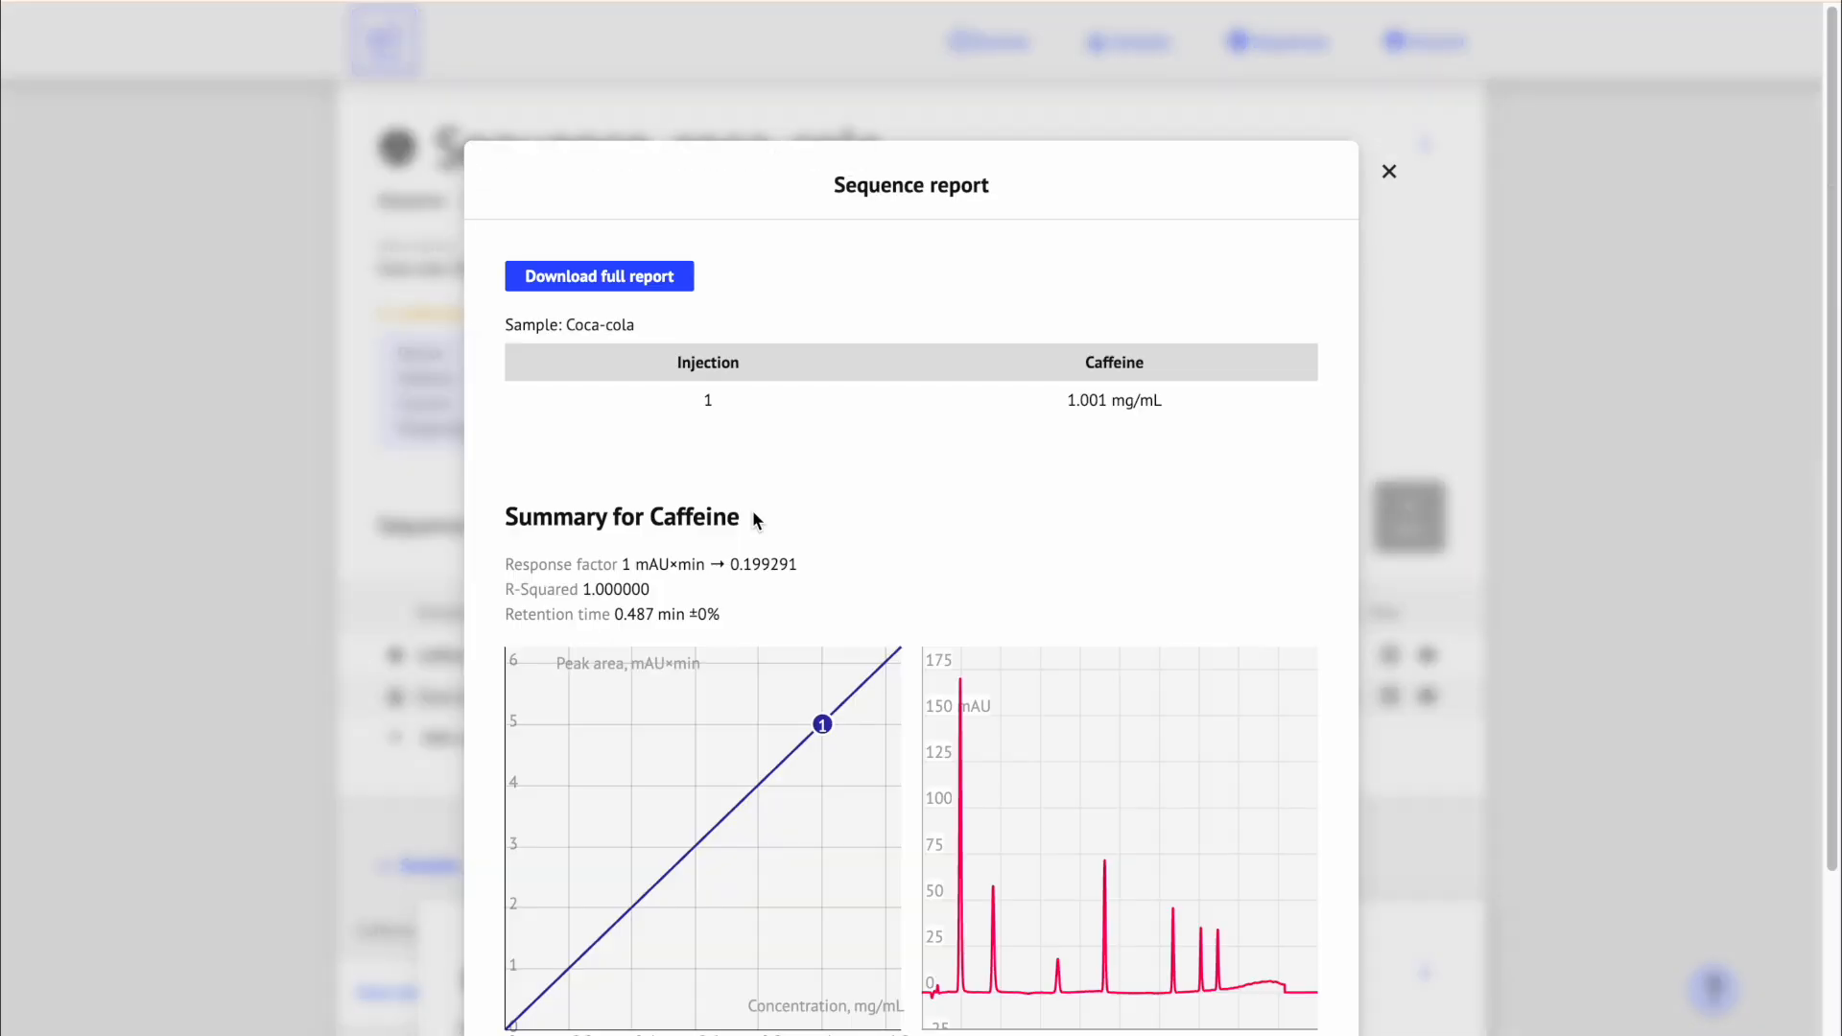
pyautogui.click(673, 280)
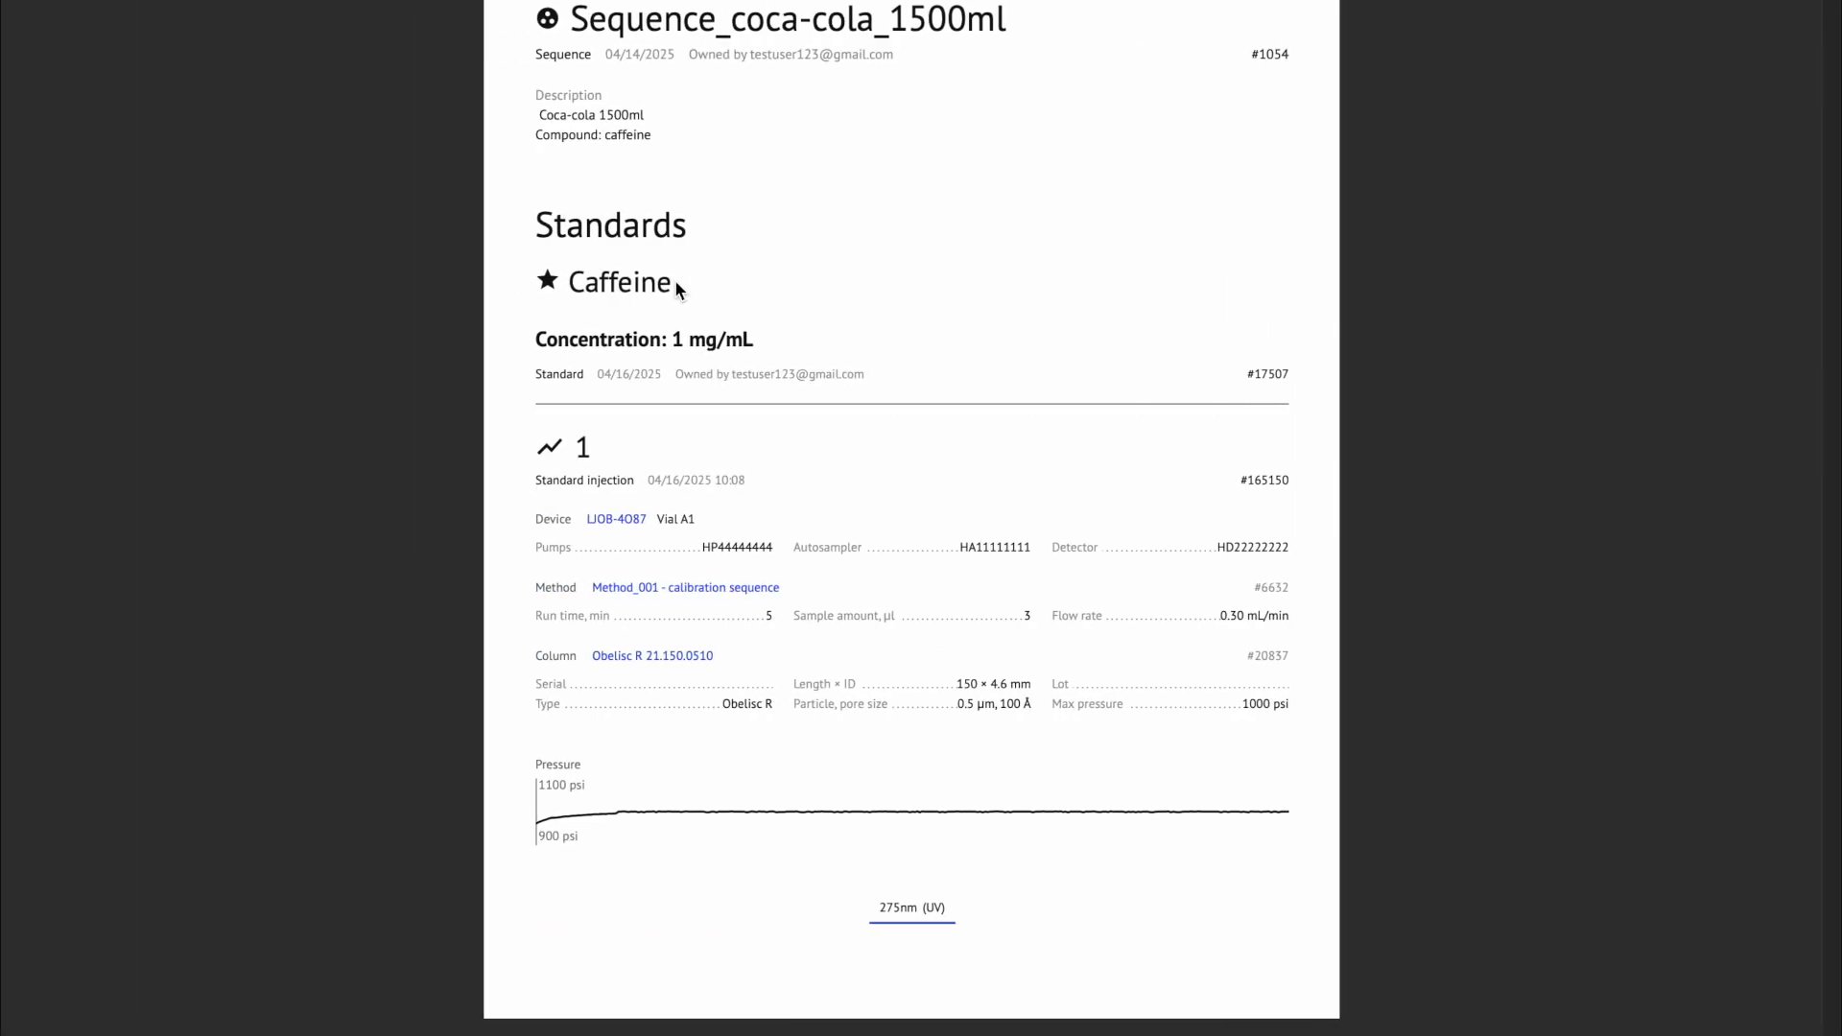
pyautogui.scroll(-15, 675, 279)
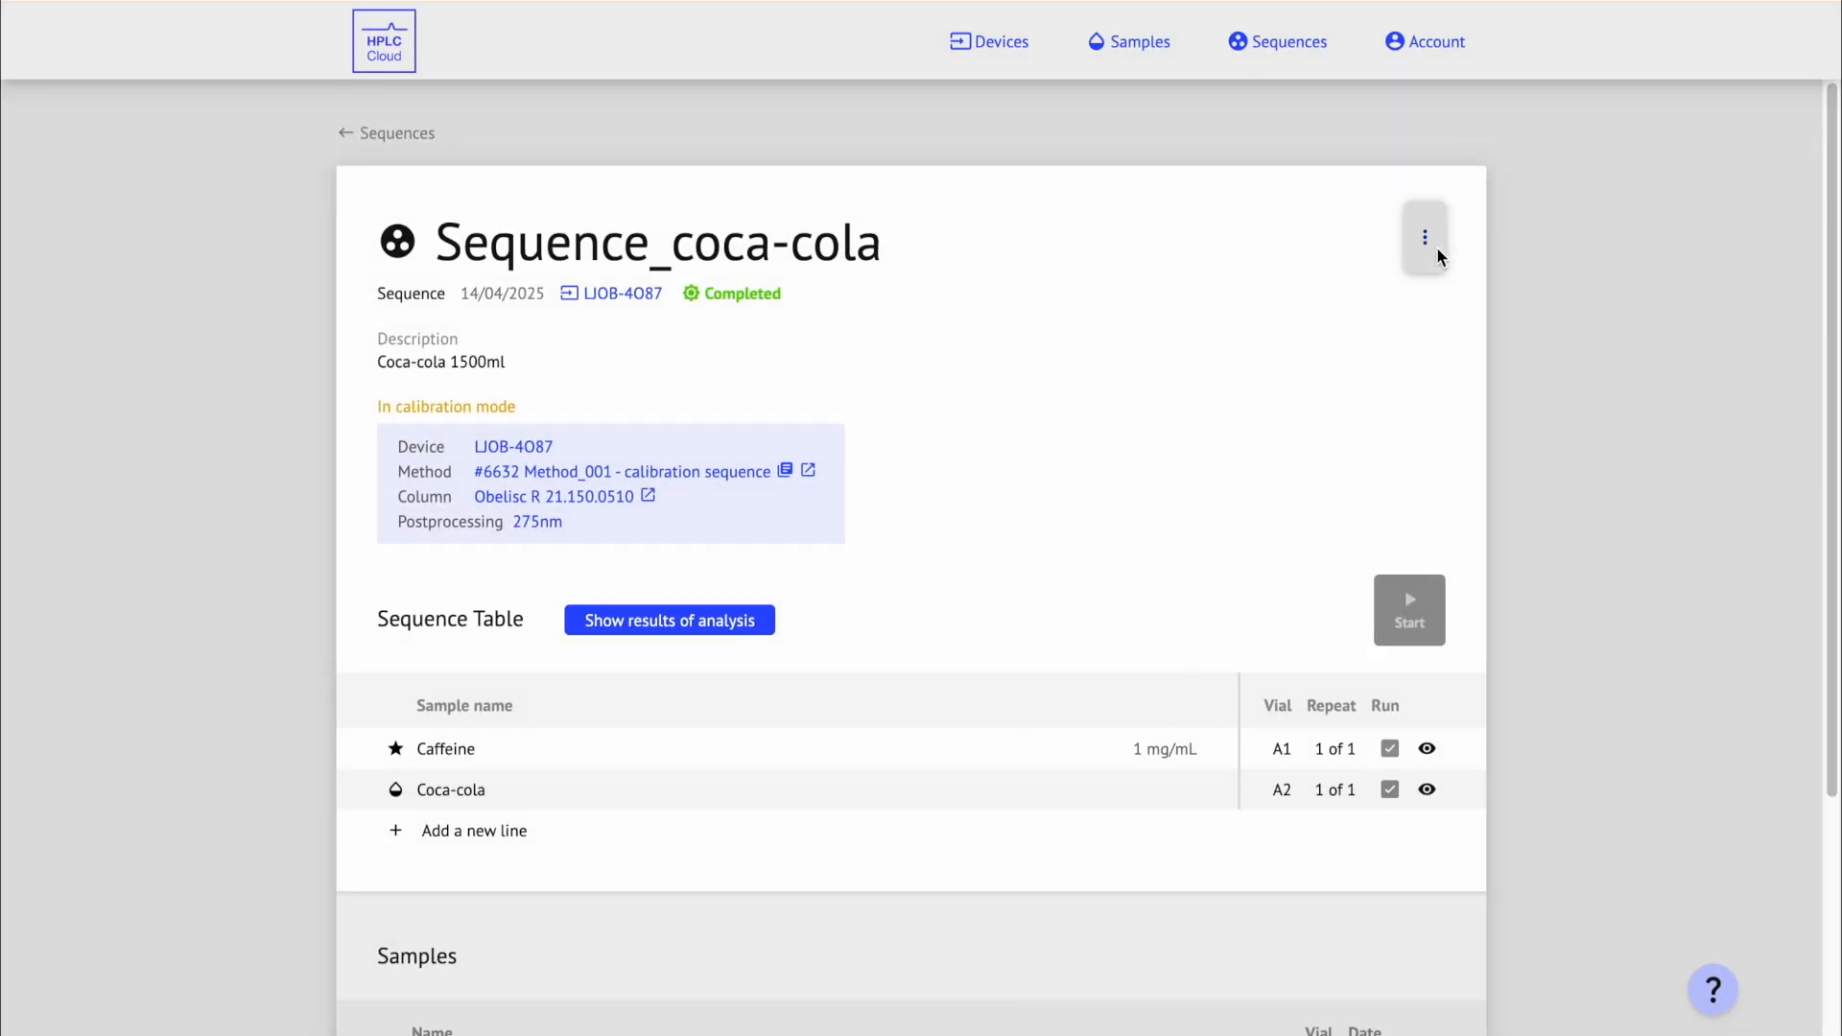
# Step: Rename the sequence to Sequence_coca-cola_1500ml and add 'Compound: caffeine' as a second description line
pyautogui.click(1427, 239)
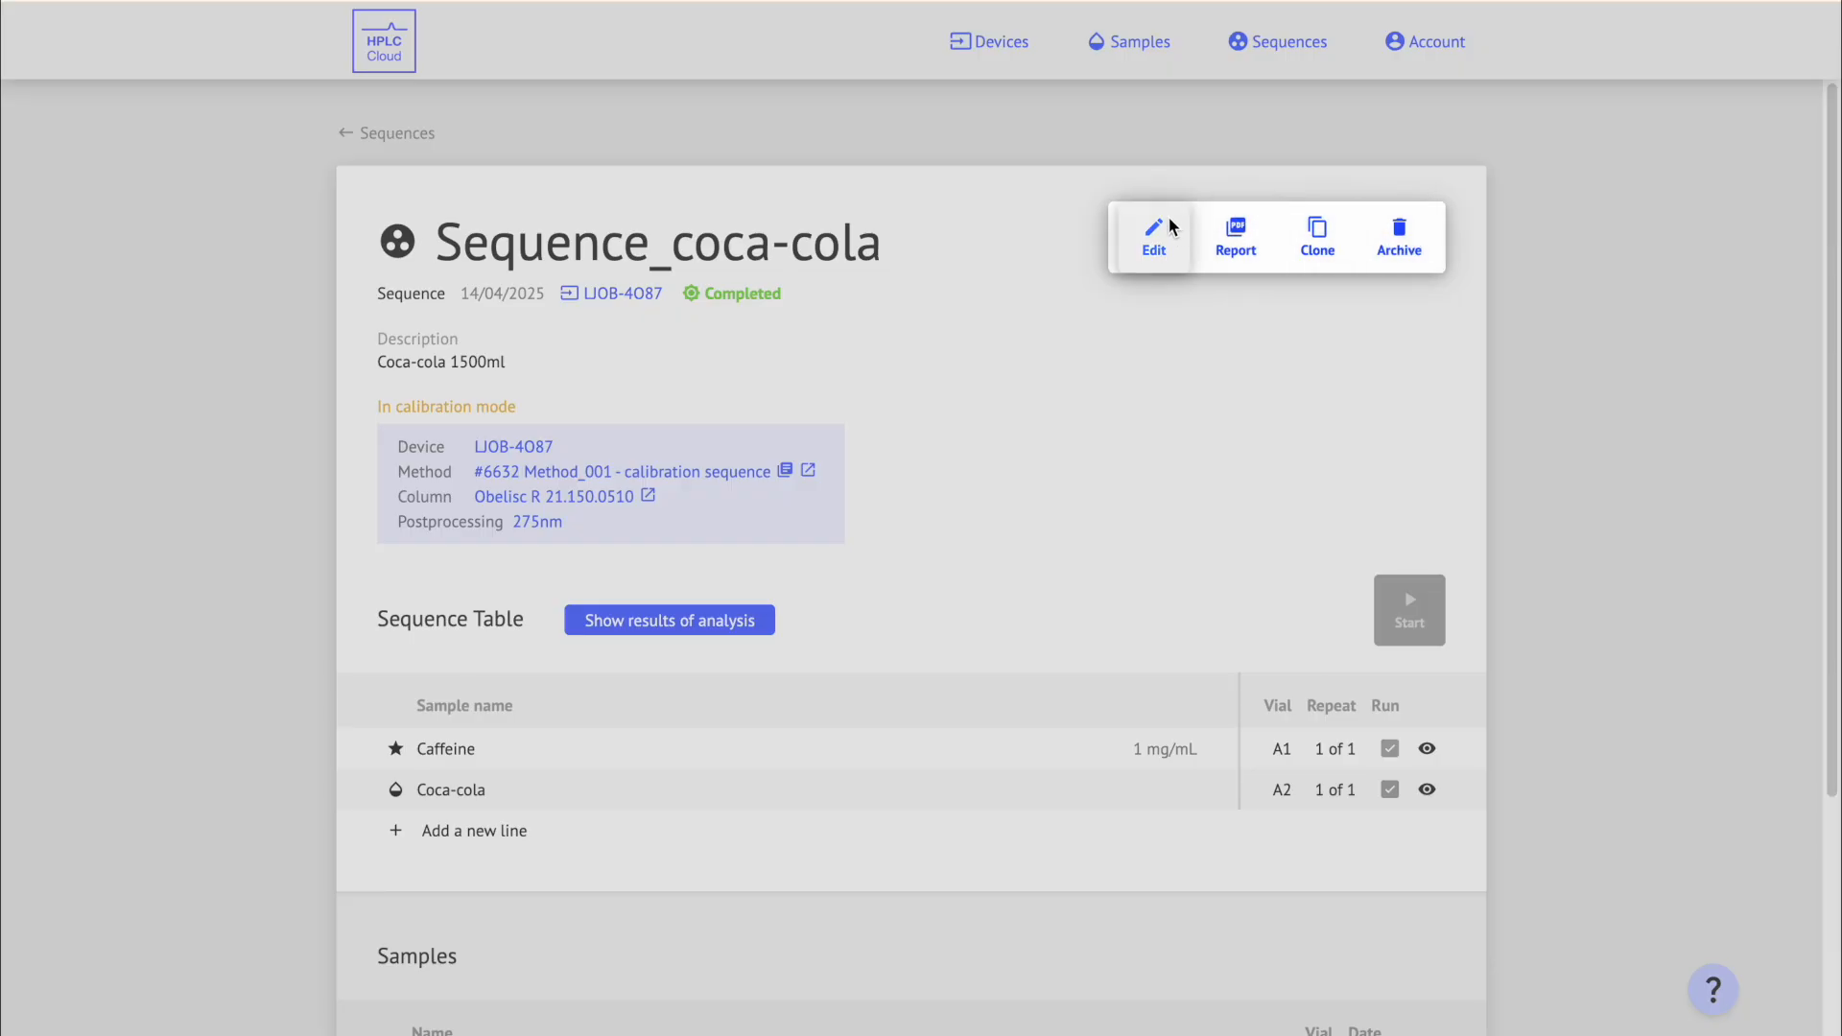
pyautogui.click(1156, 239)
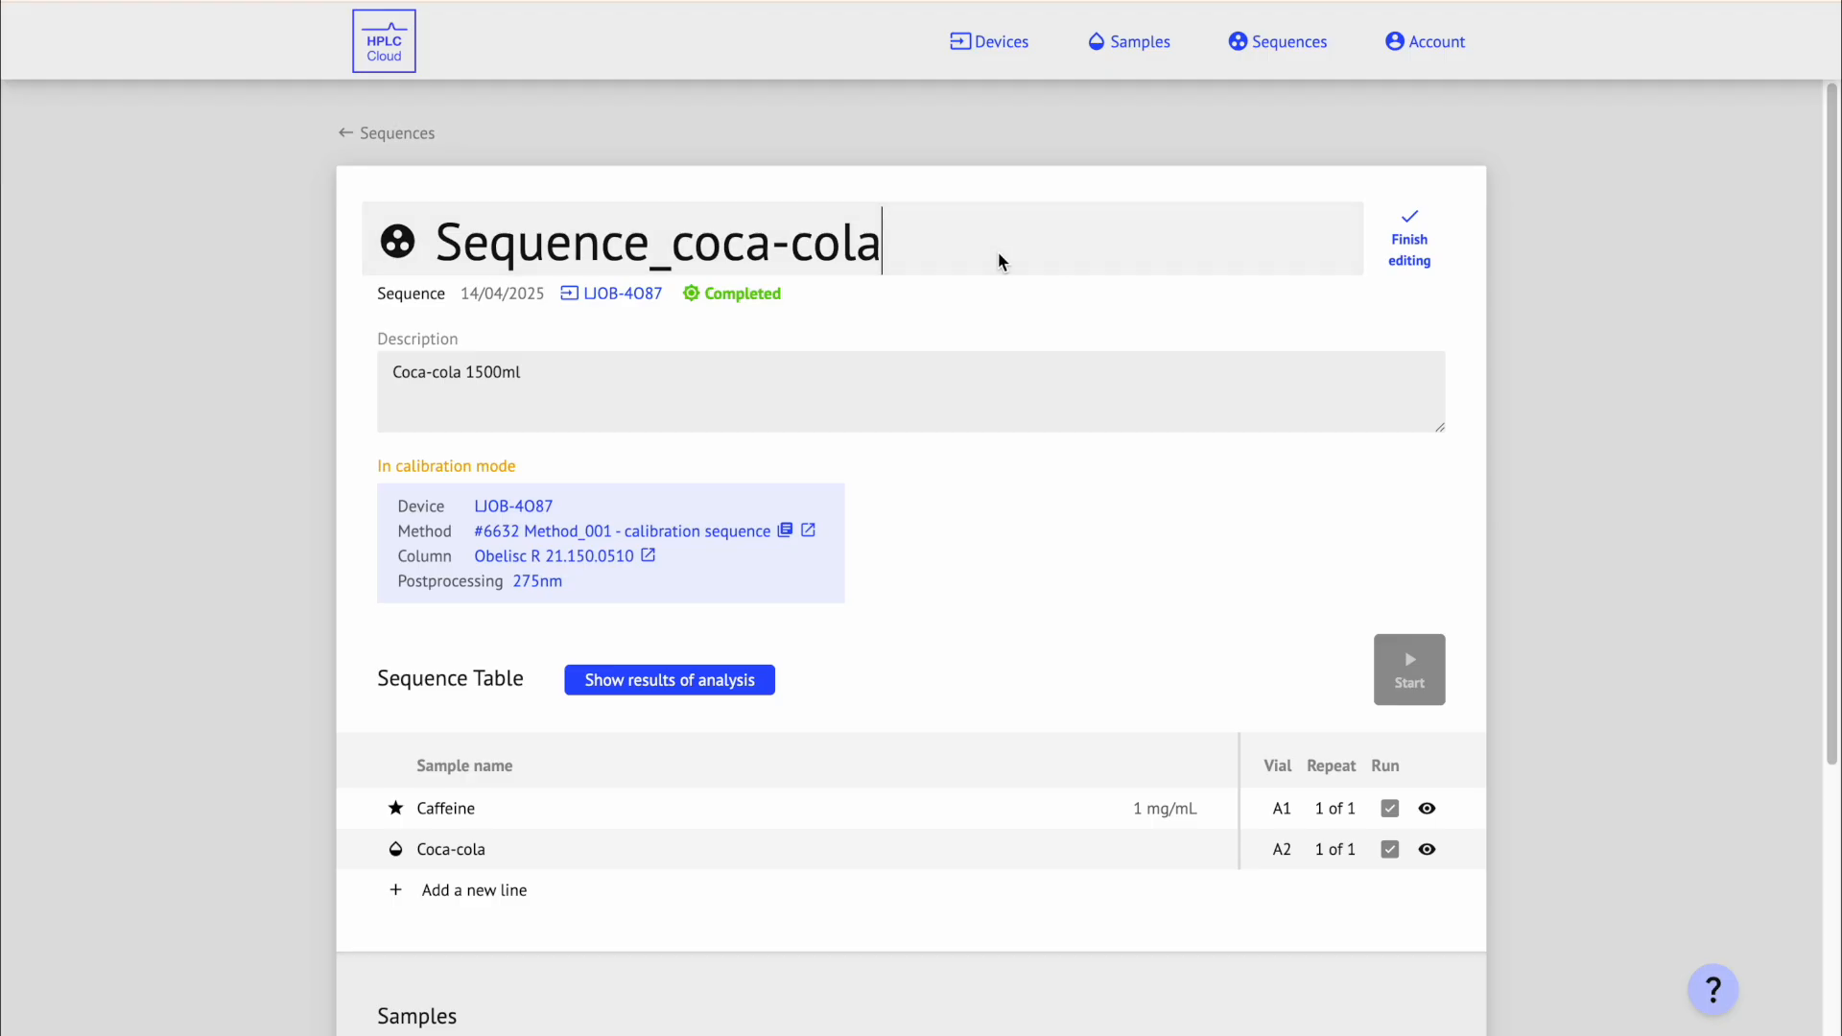
pyautogui.click(737, 385)
pyautogui.press('Return')
pyautogui.write('Compound: caffeine')
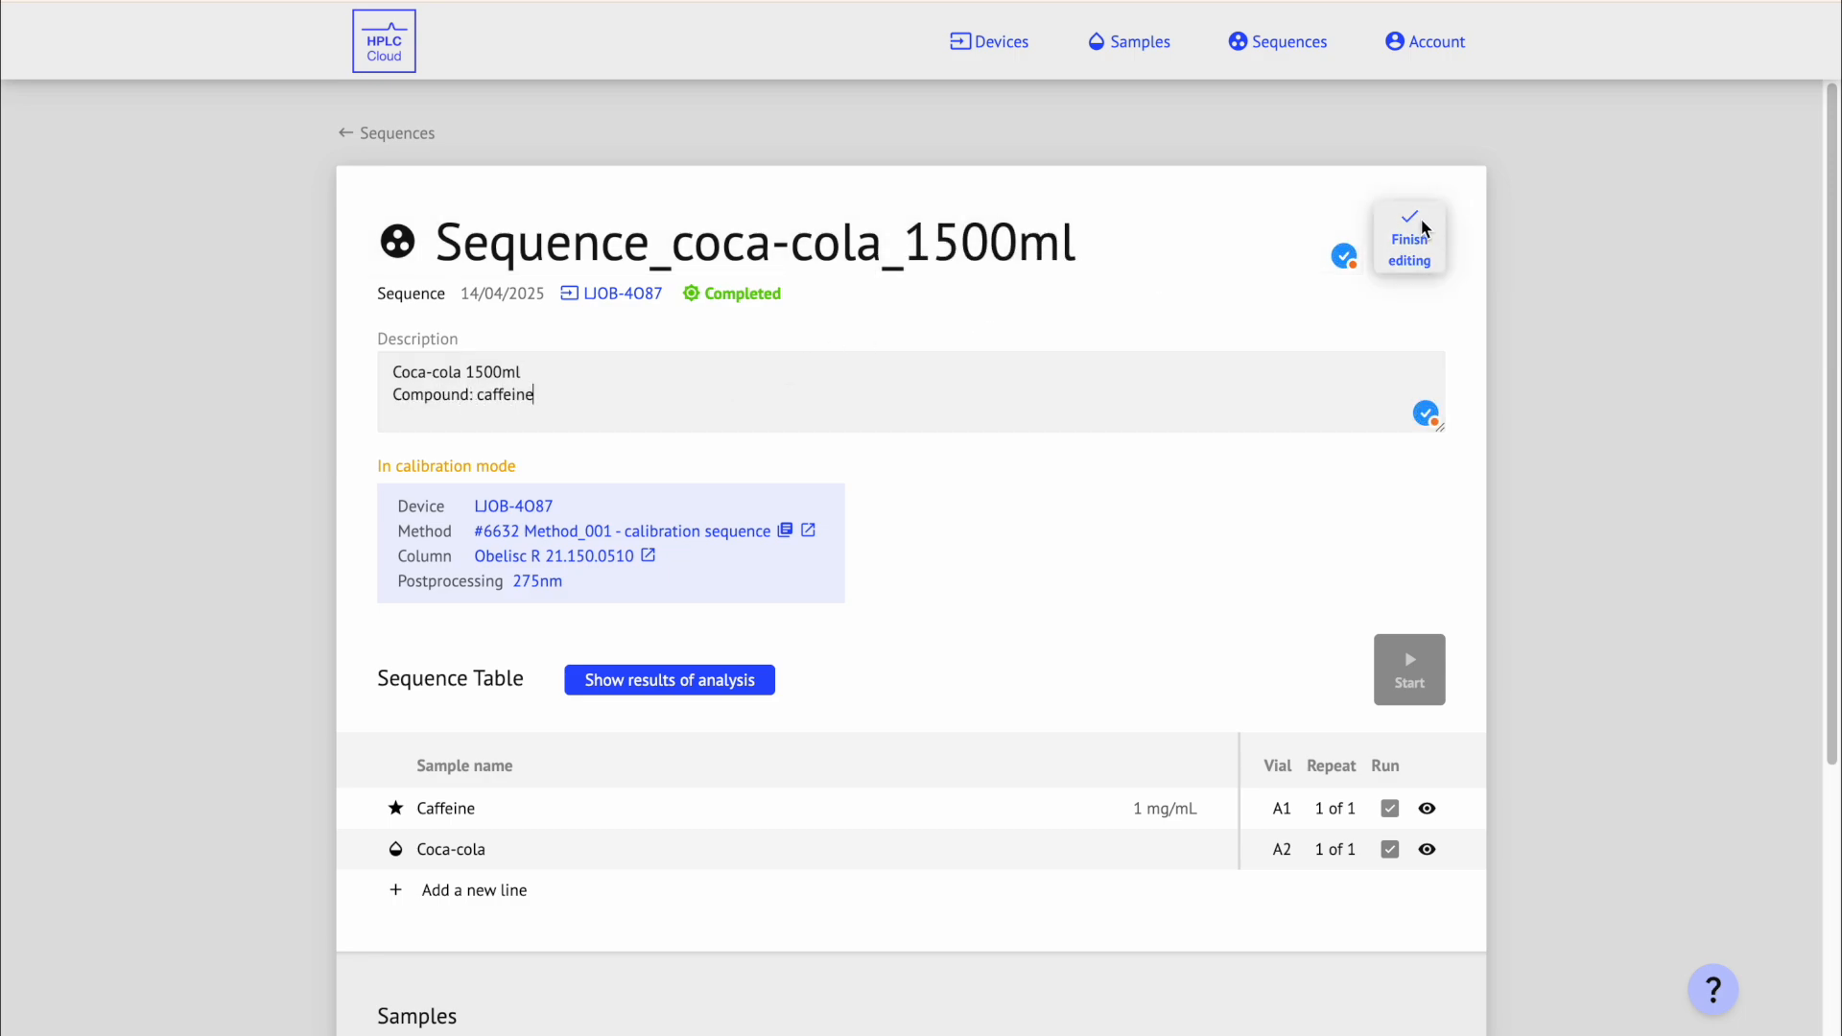
pyautogui.click(1440, 246)
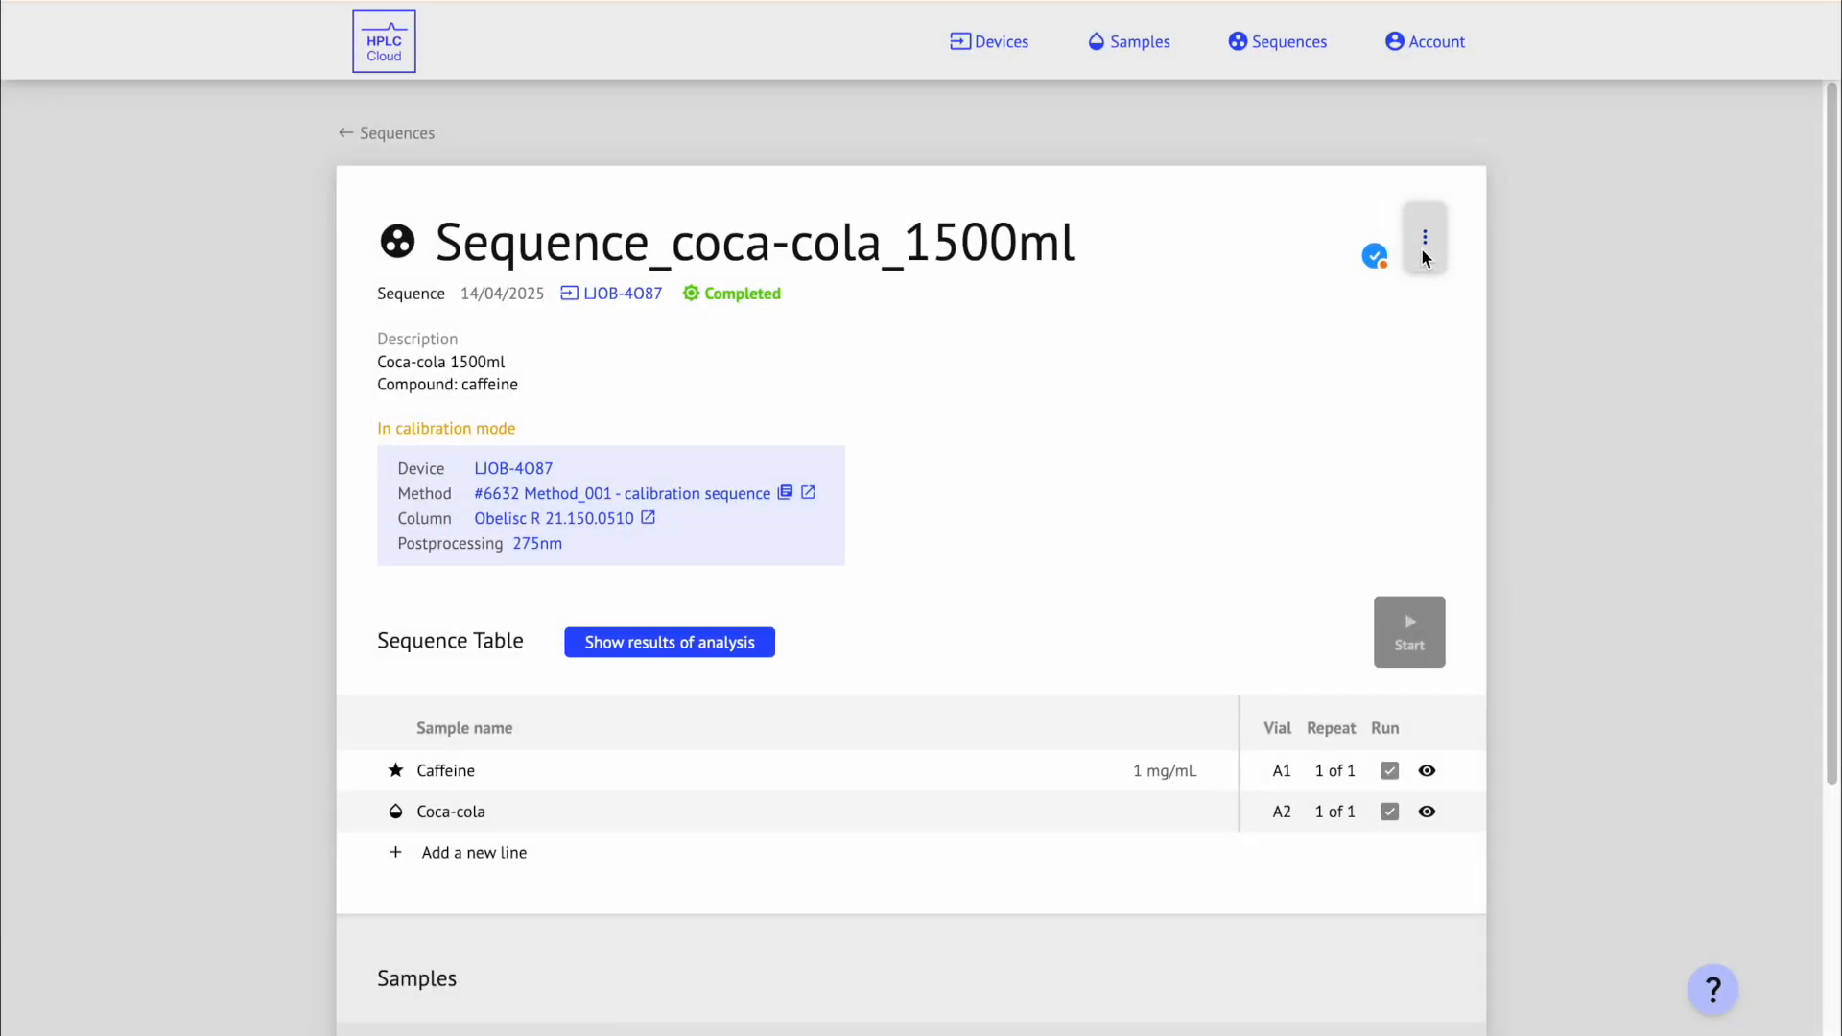
# Step: Download a PDF sequence report with the report type set to Print all data
pyautogui.click(1524, 180)
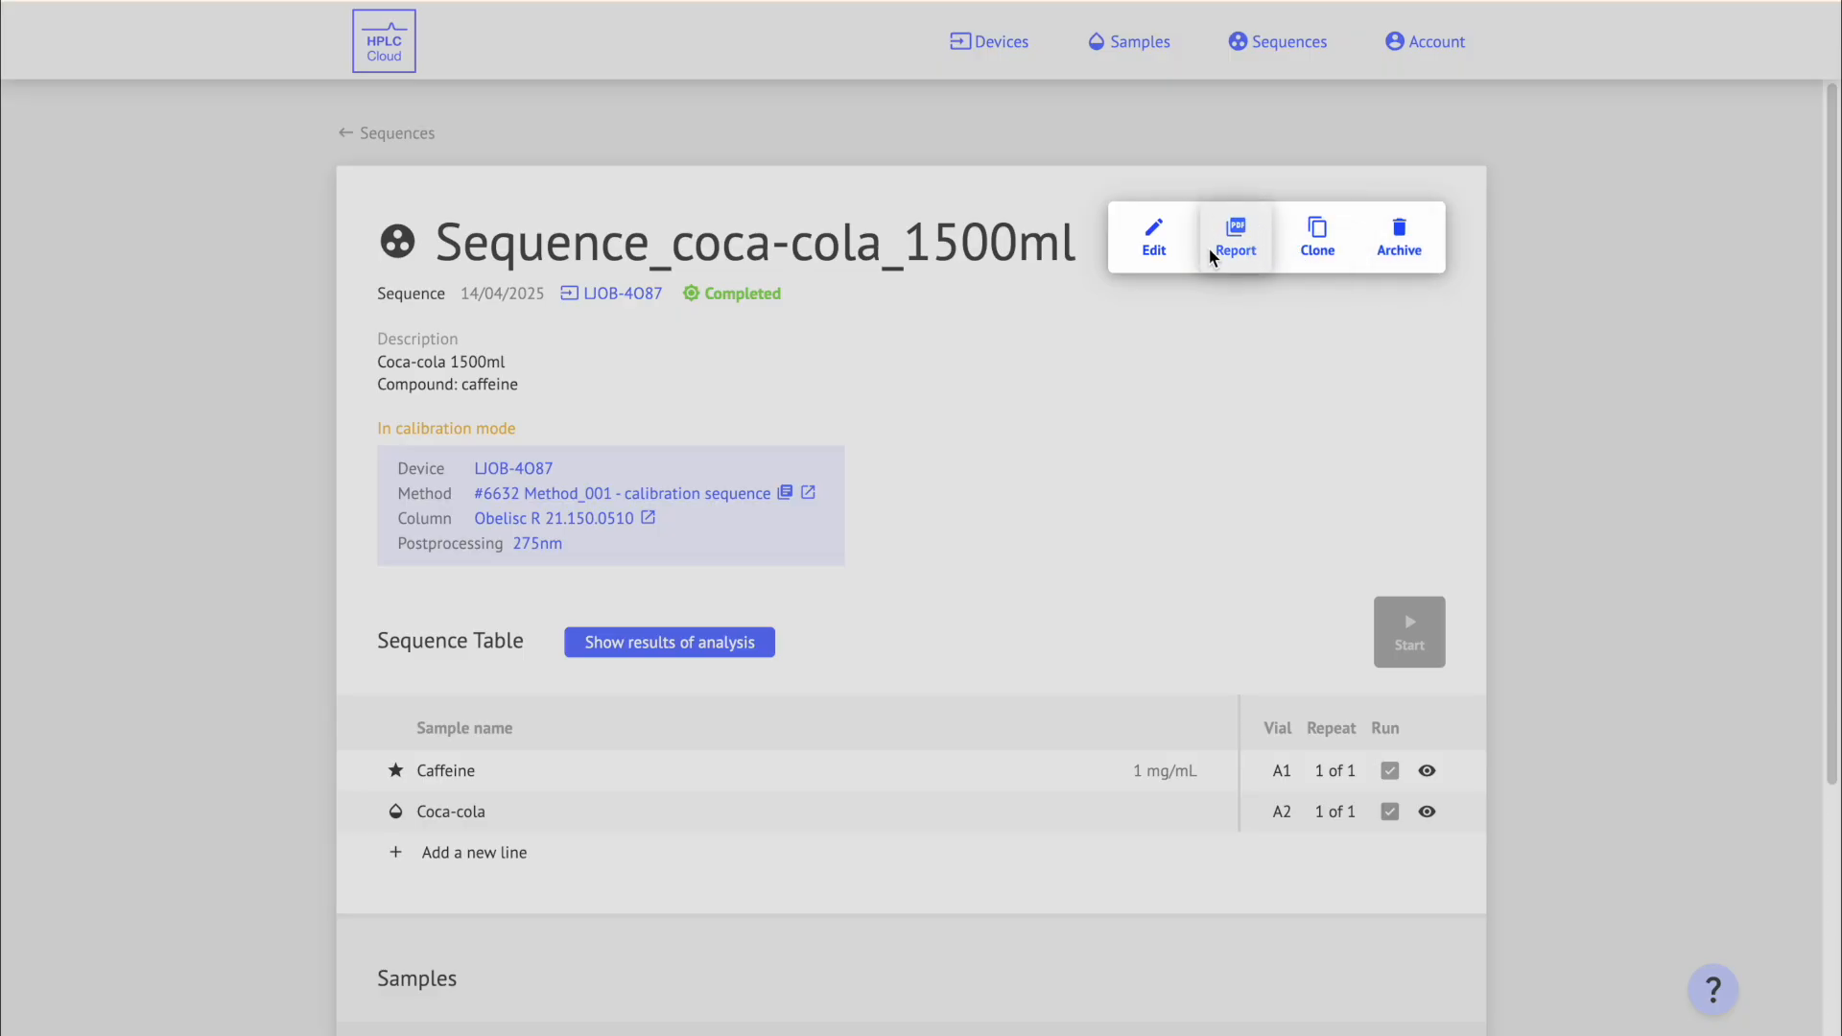
pyautogui.click(1268, 233)
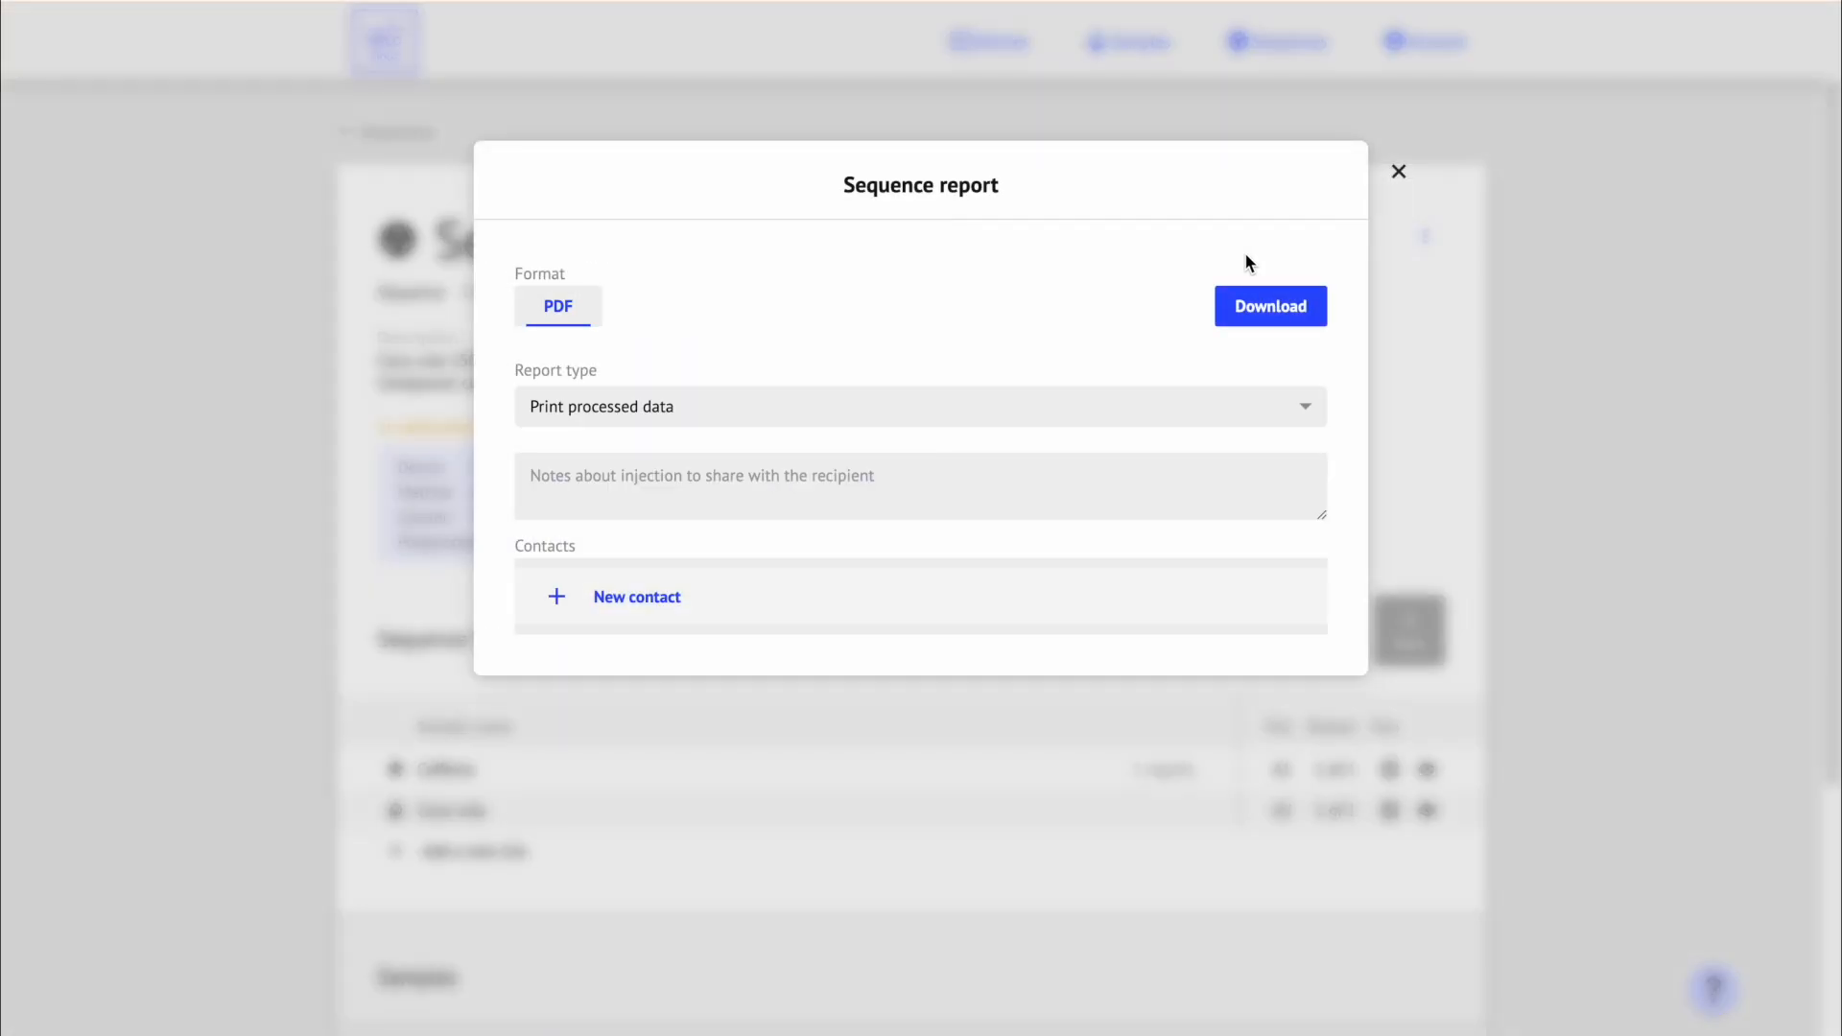
pyautogui.click(933, 405)
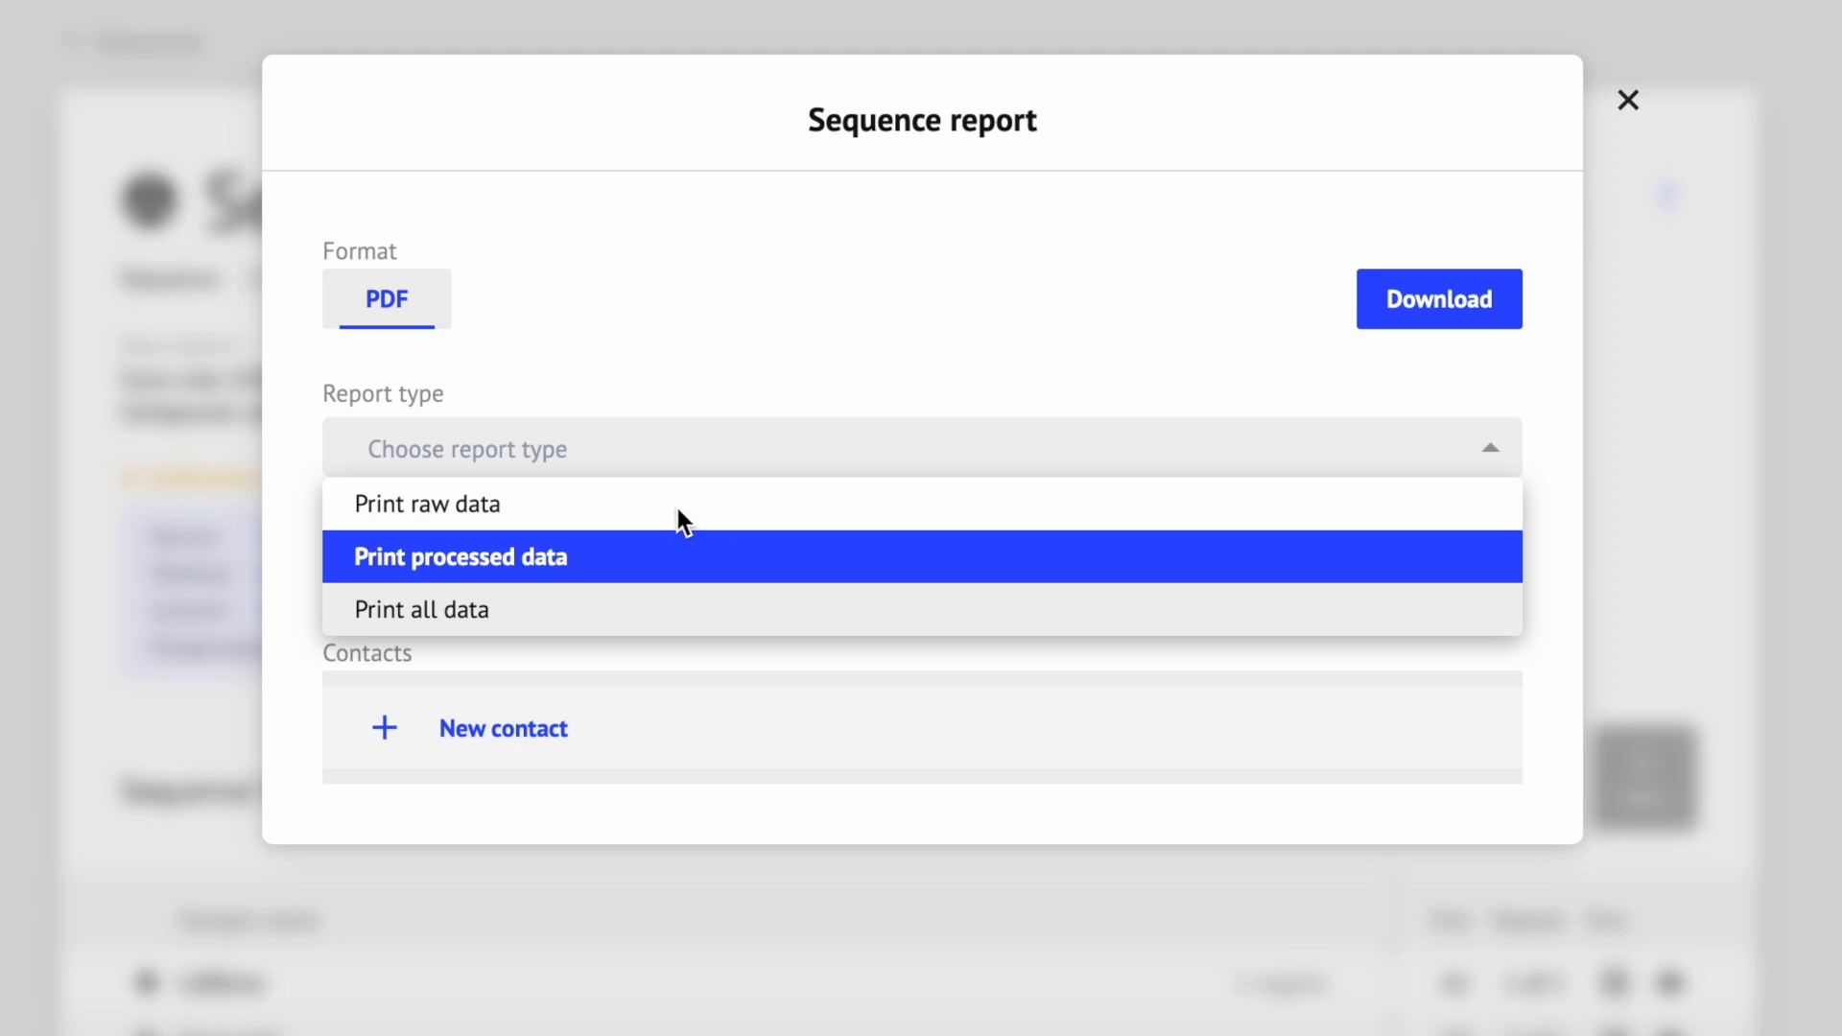
pyautogui.click(685, 443)
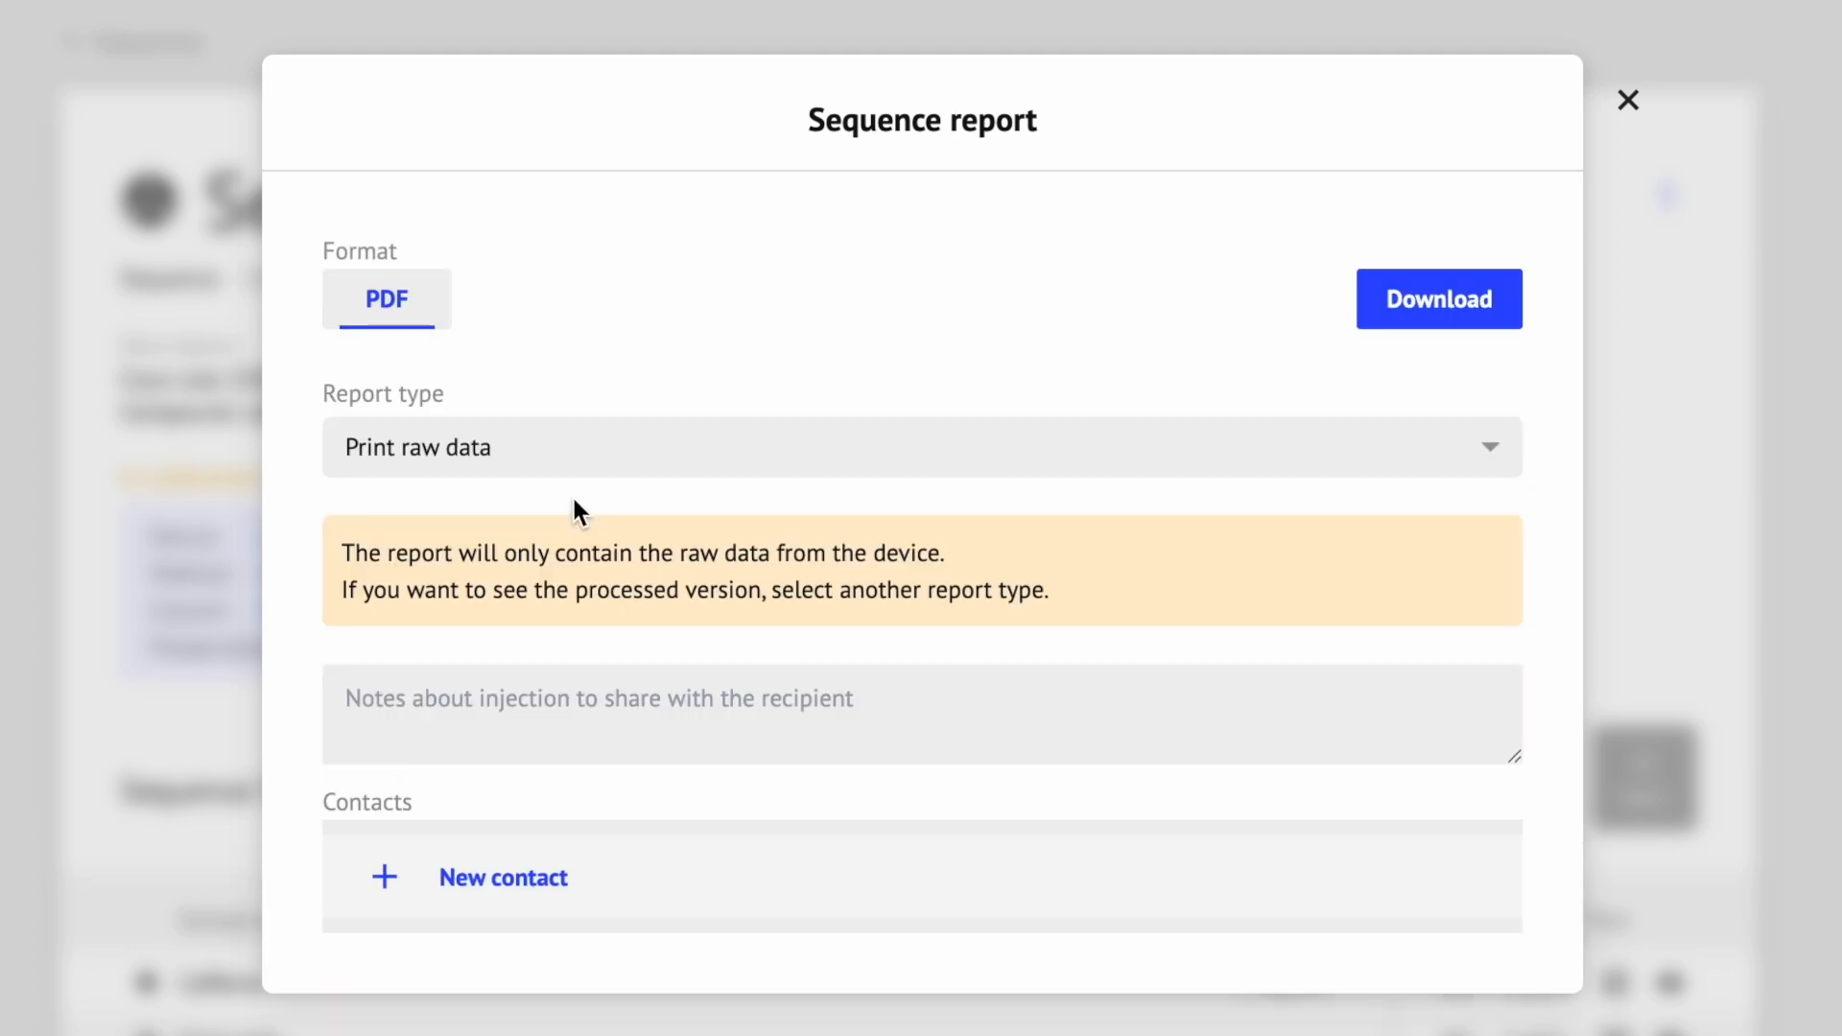
pyautogui.click(567, 450)
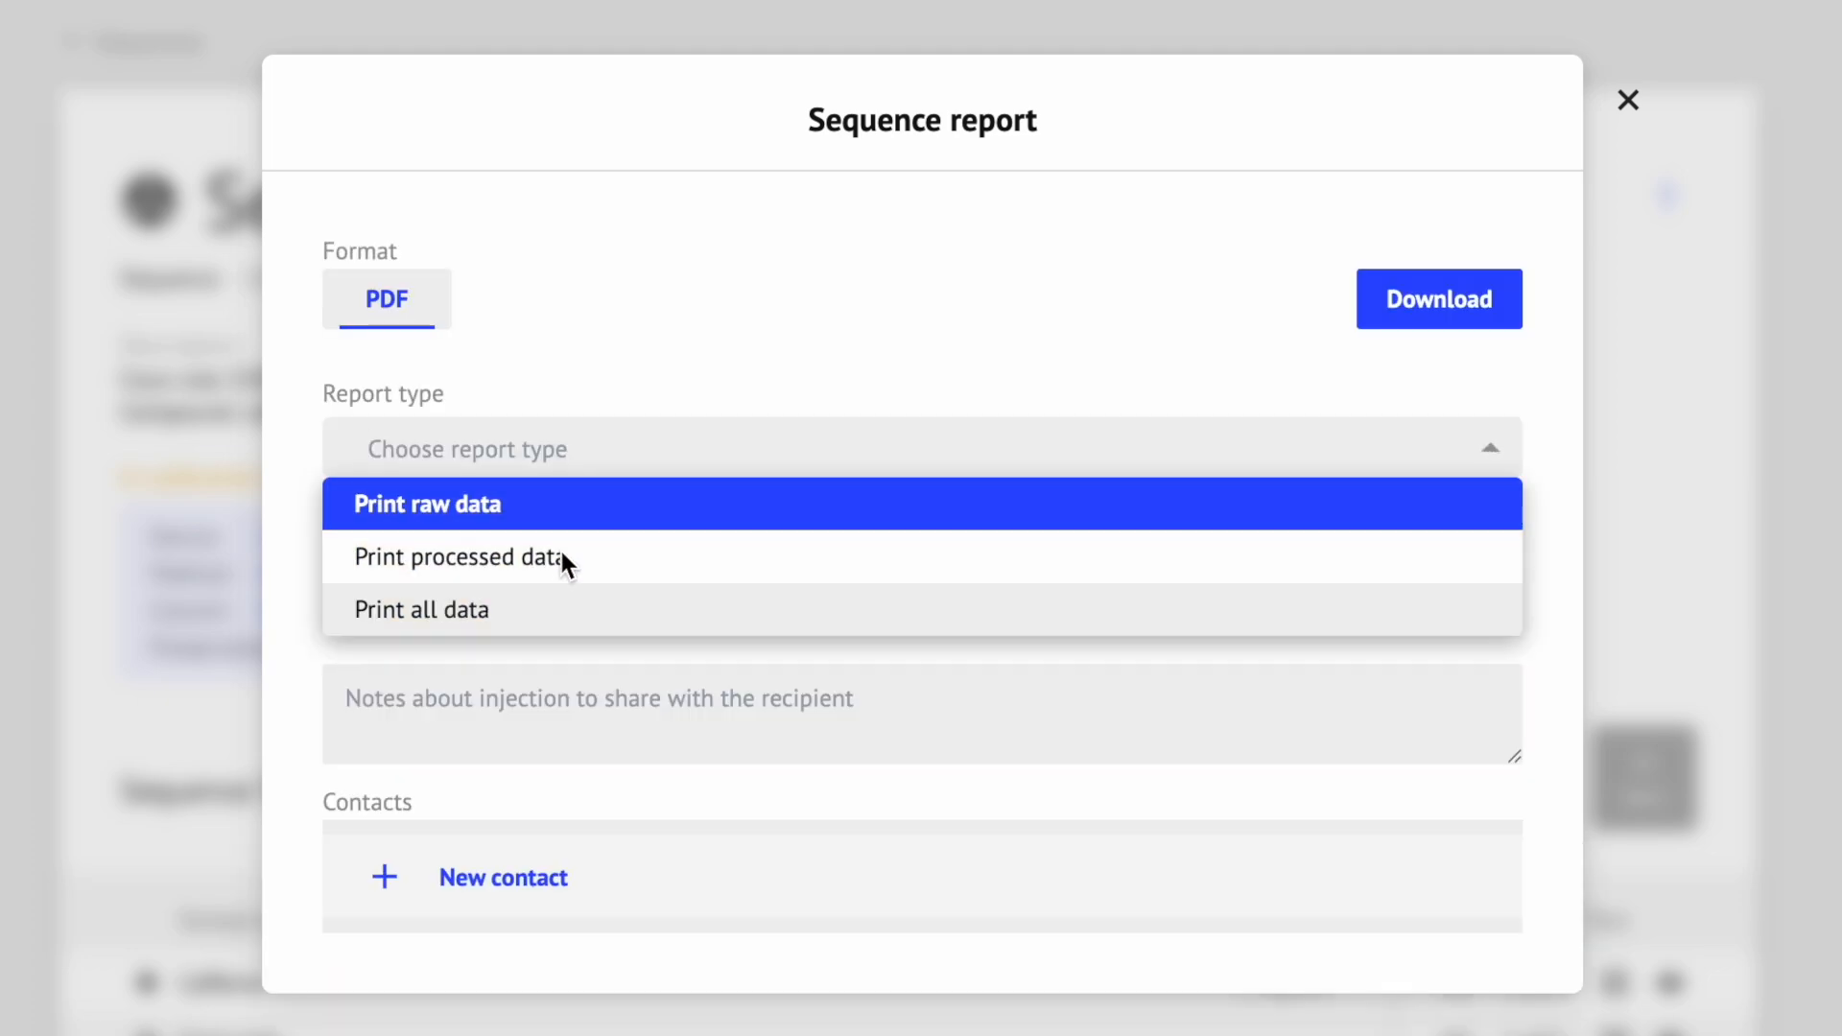
pyautogui.click(566, 560)
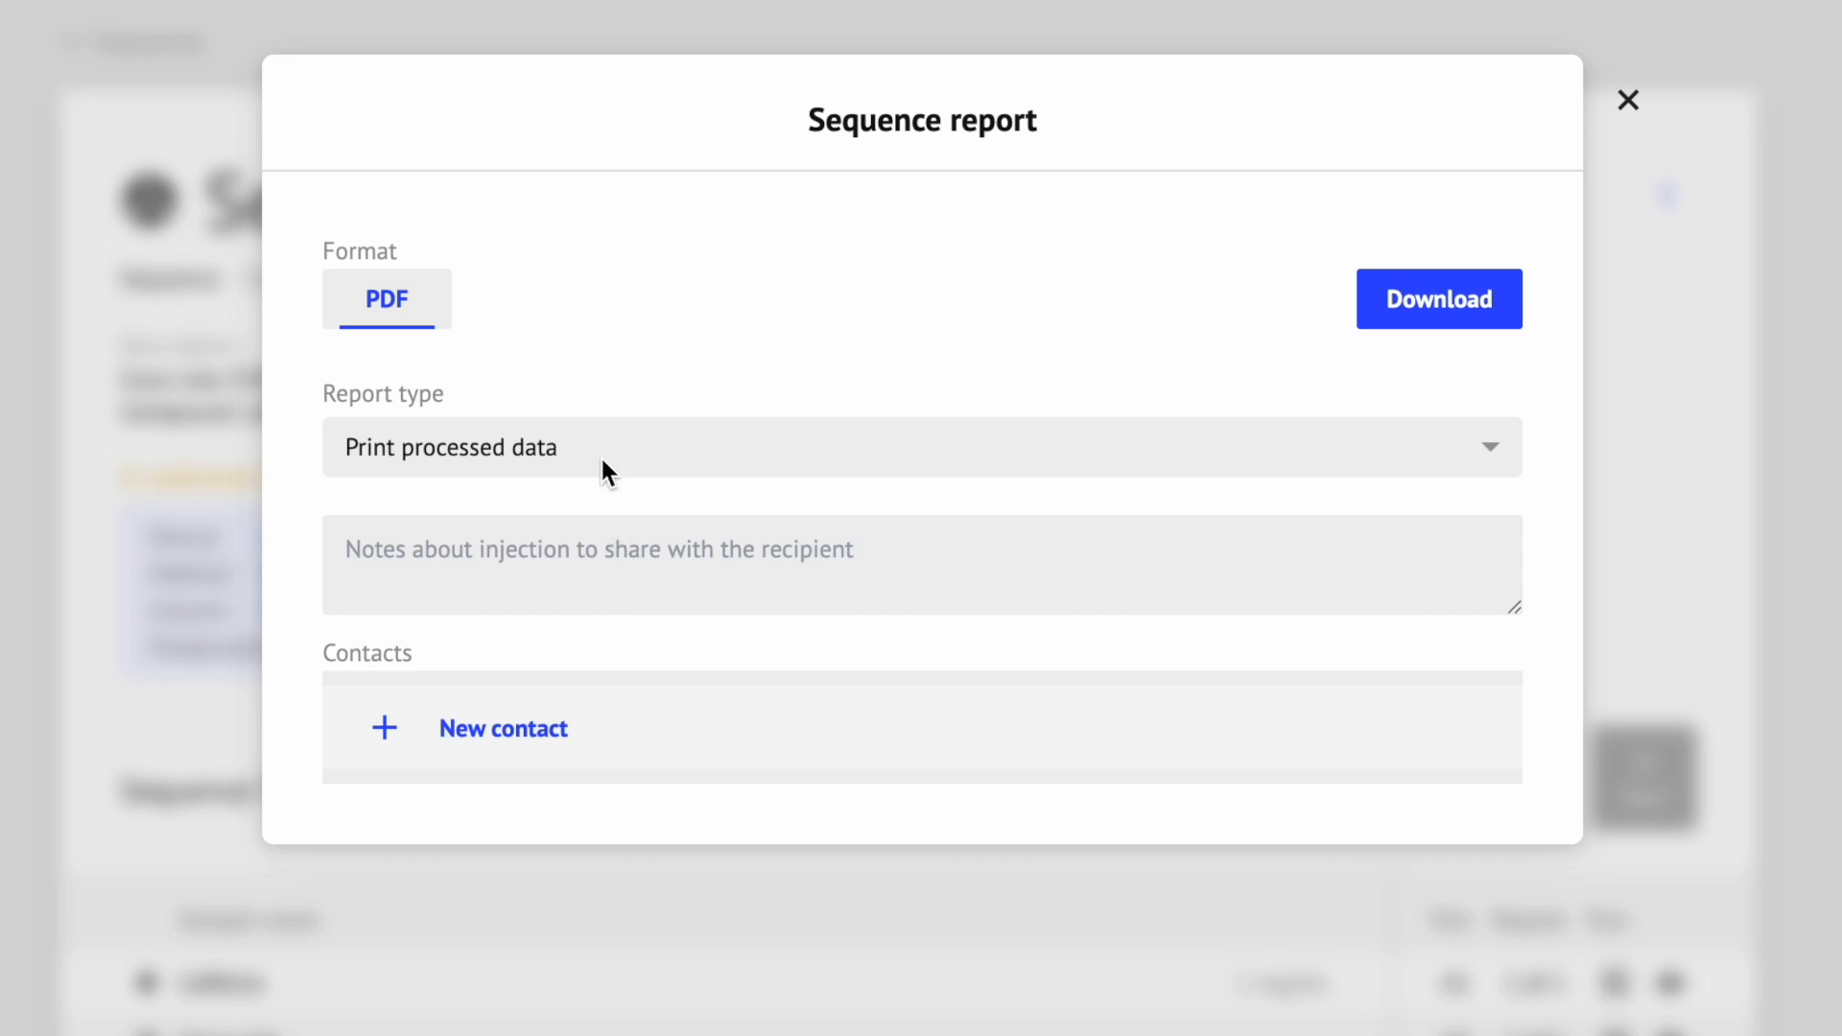
pyautogui.click(587, 449)
pyautogui.click(575, 610)
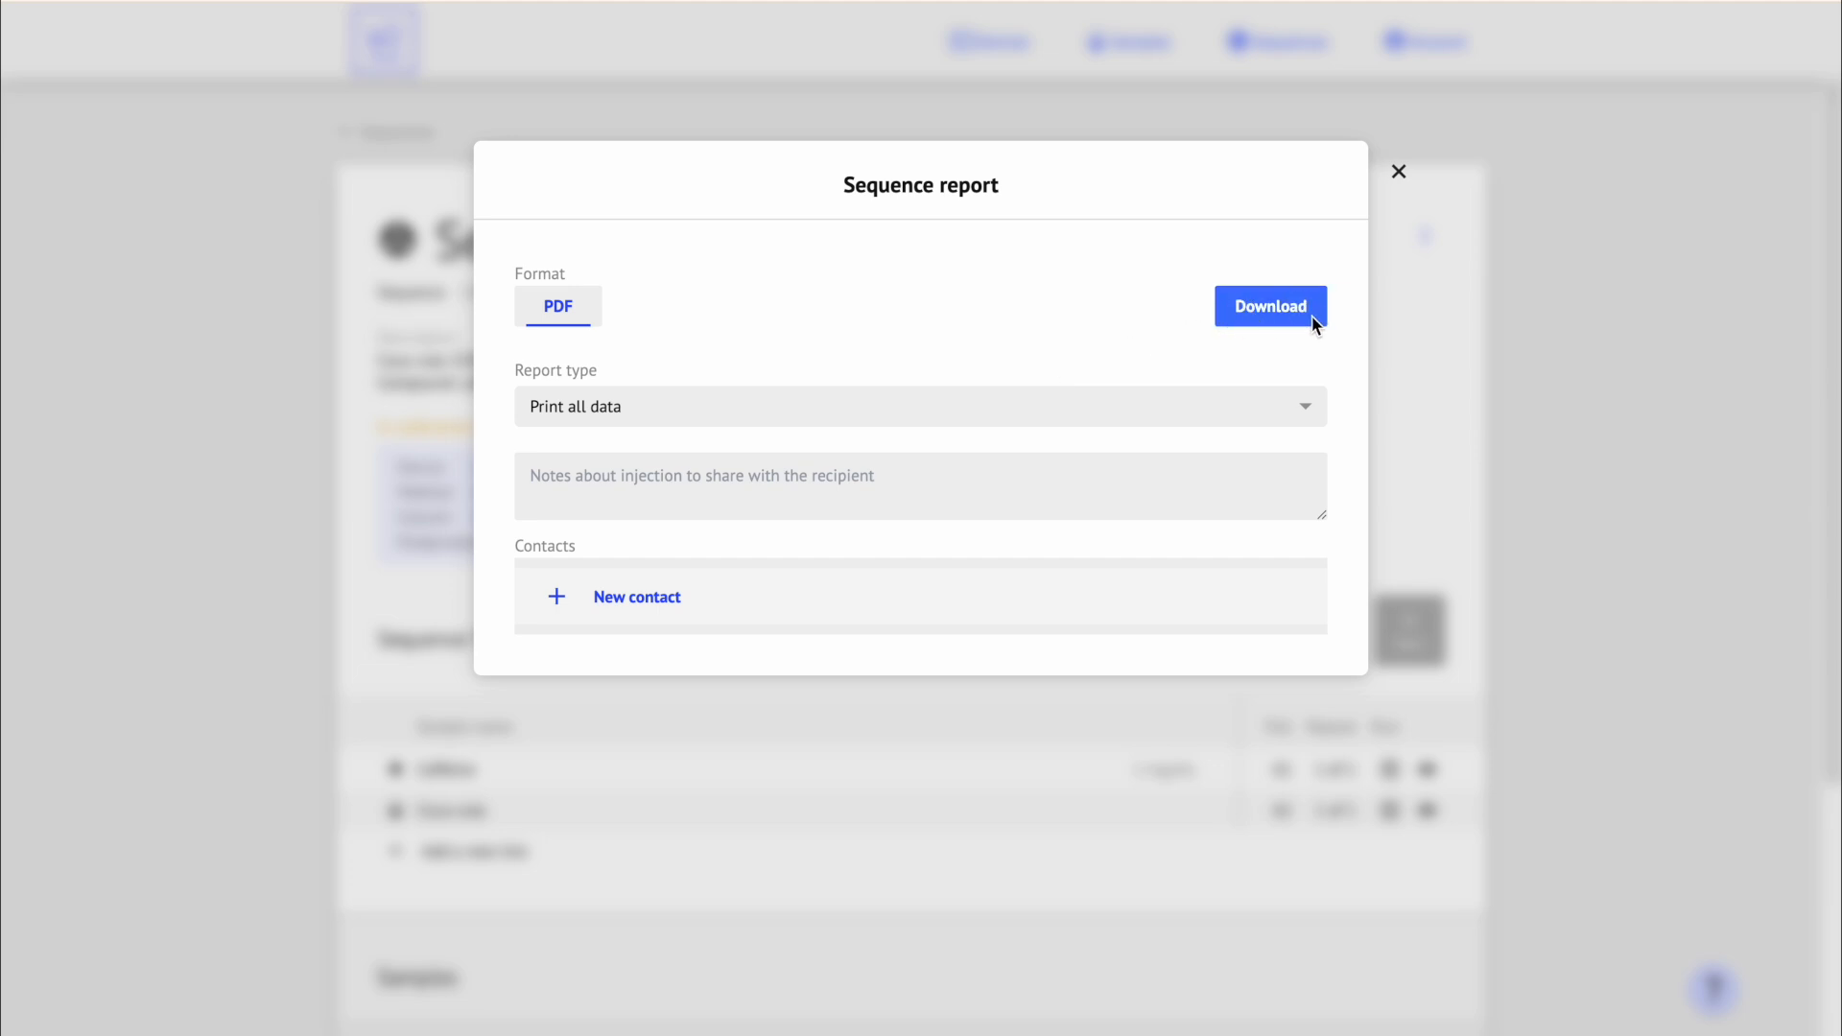
pyautogui.click(1270, 306)
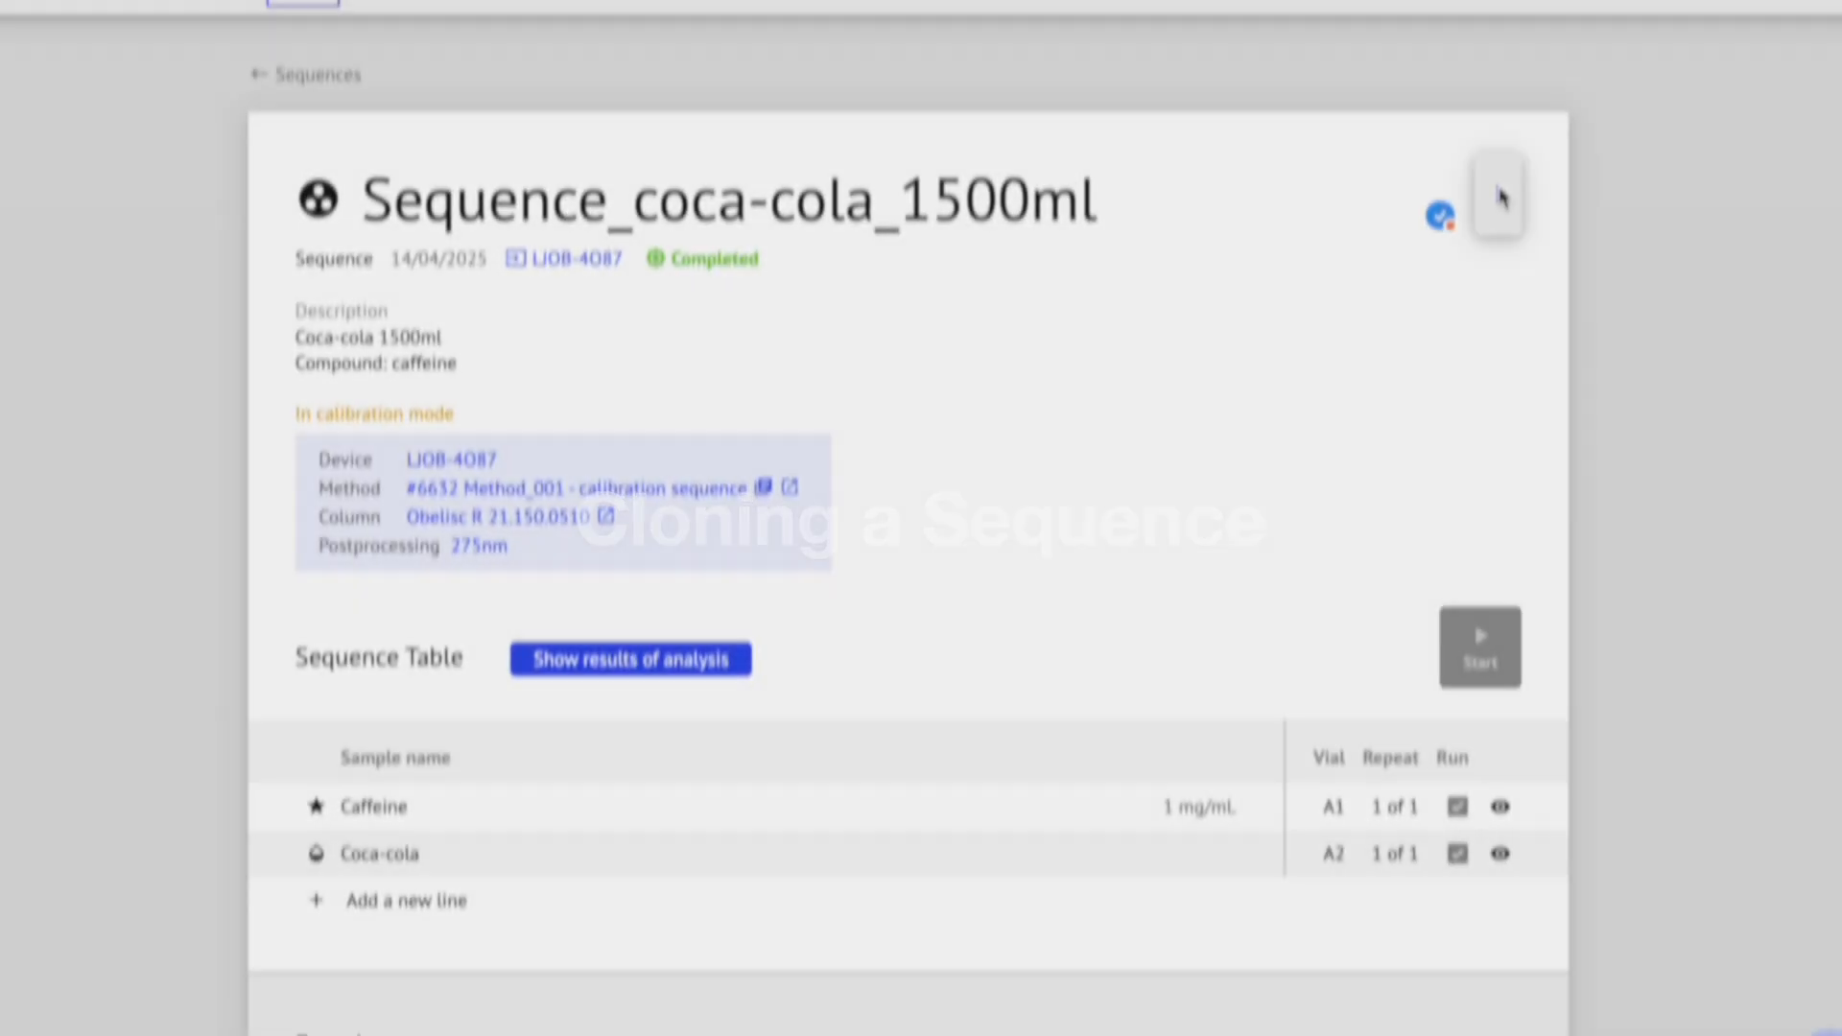
# Step: Clone the sequence into Cloned Sequence_coca-cola_1500ml, keeping the Caffeine and Coca-cola lines
pyautogui.click(1599, 135)
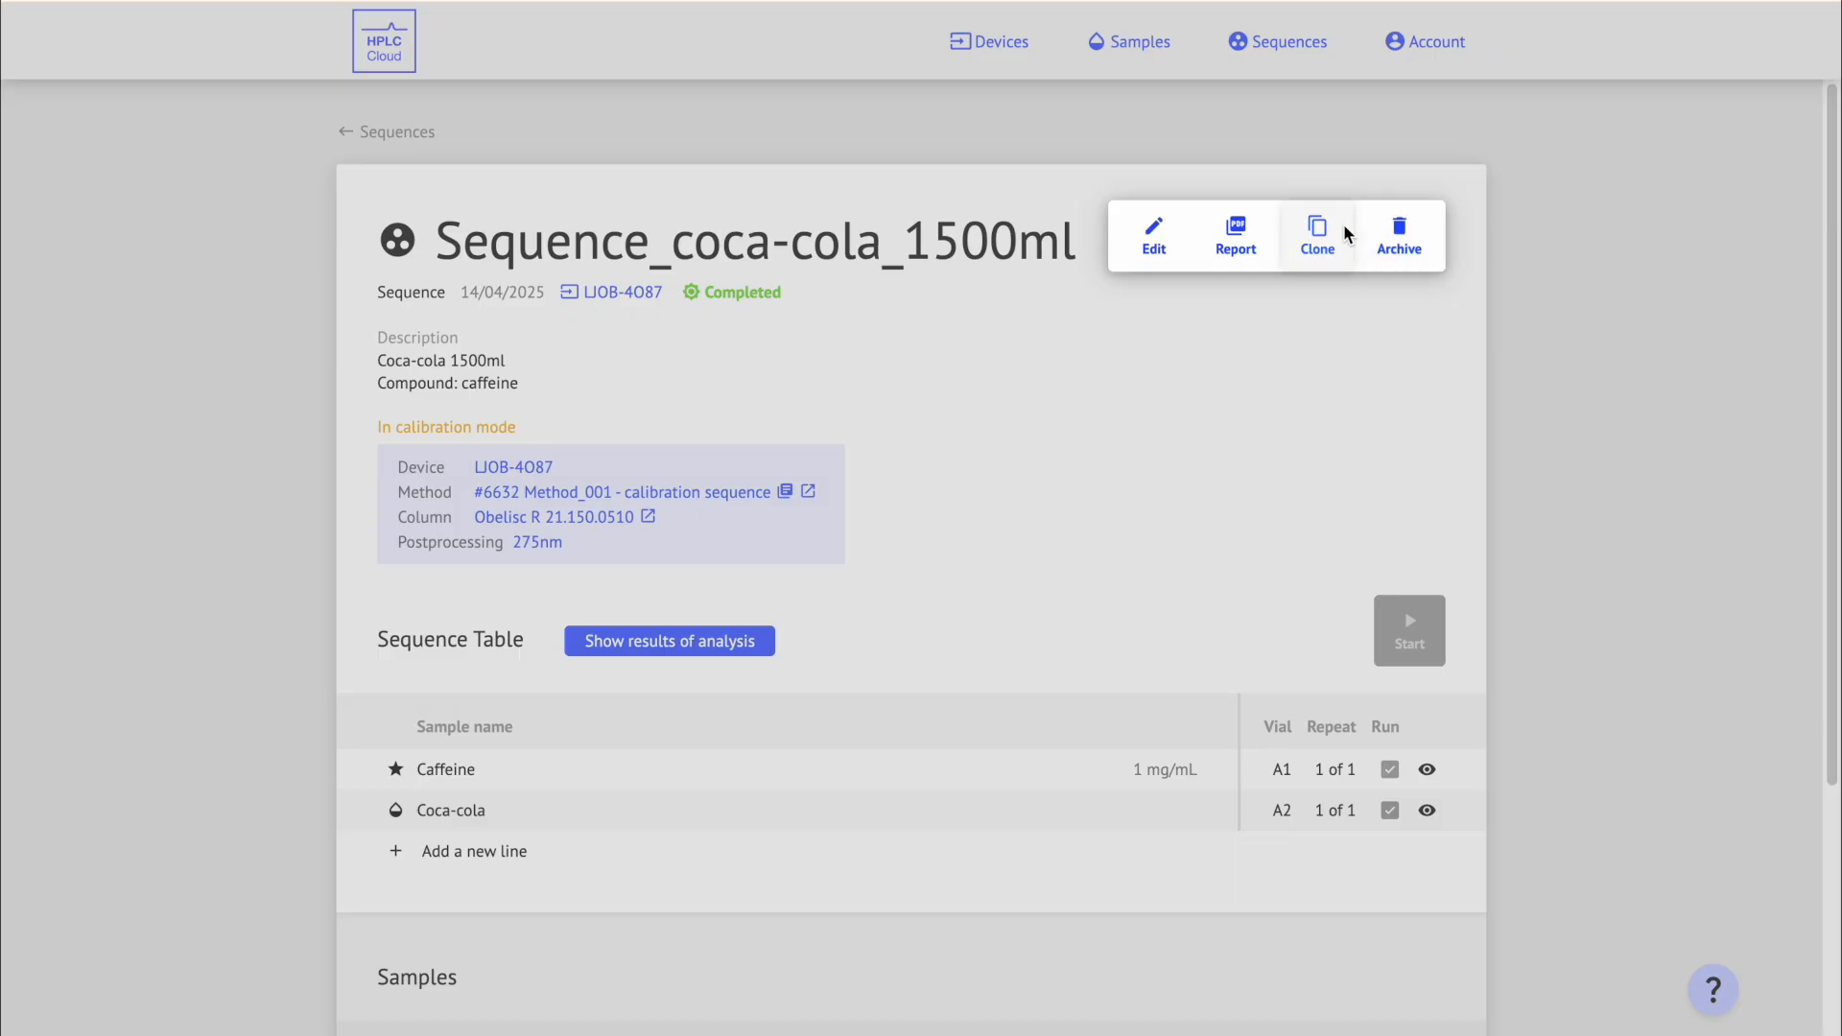
pyautogui.click(1345, 256)
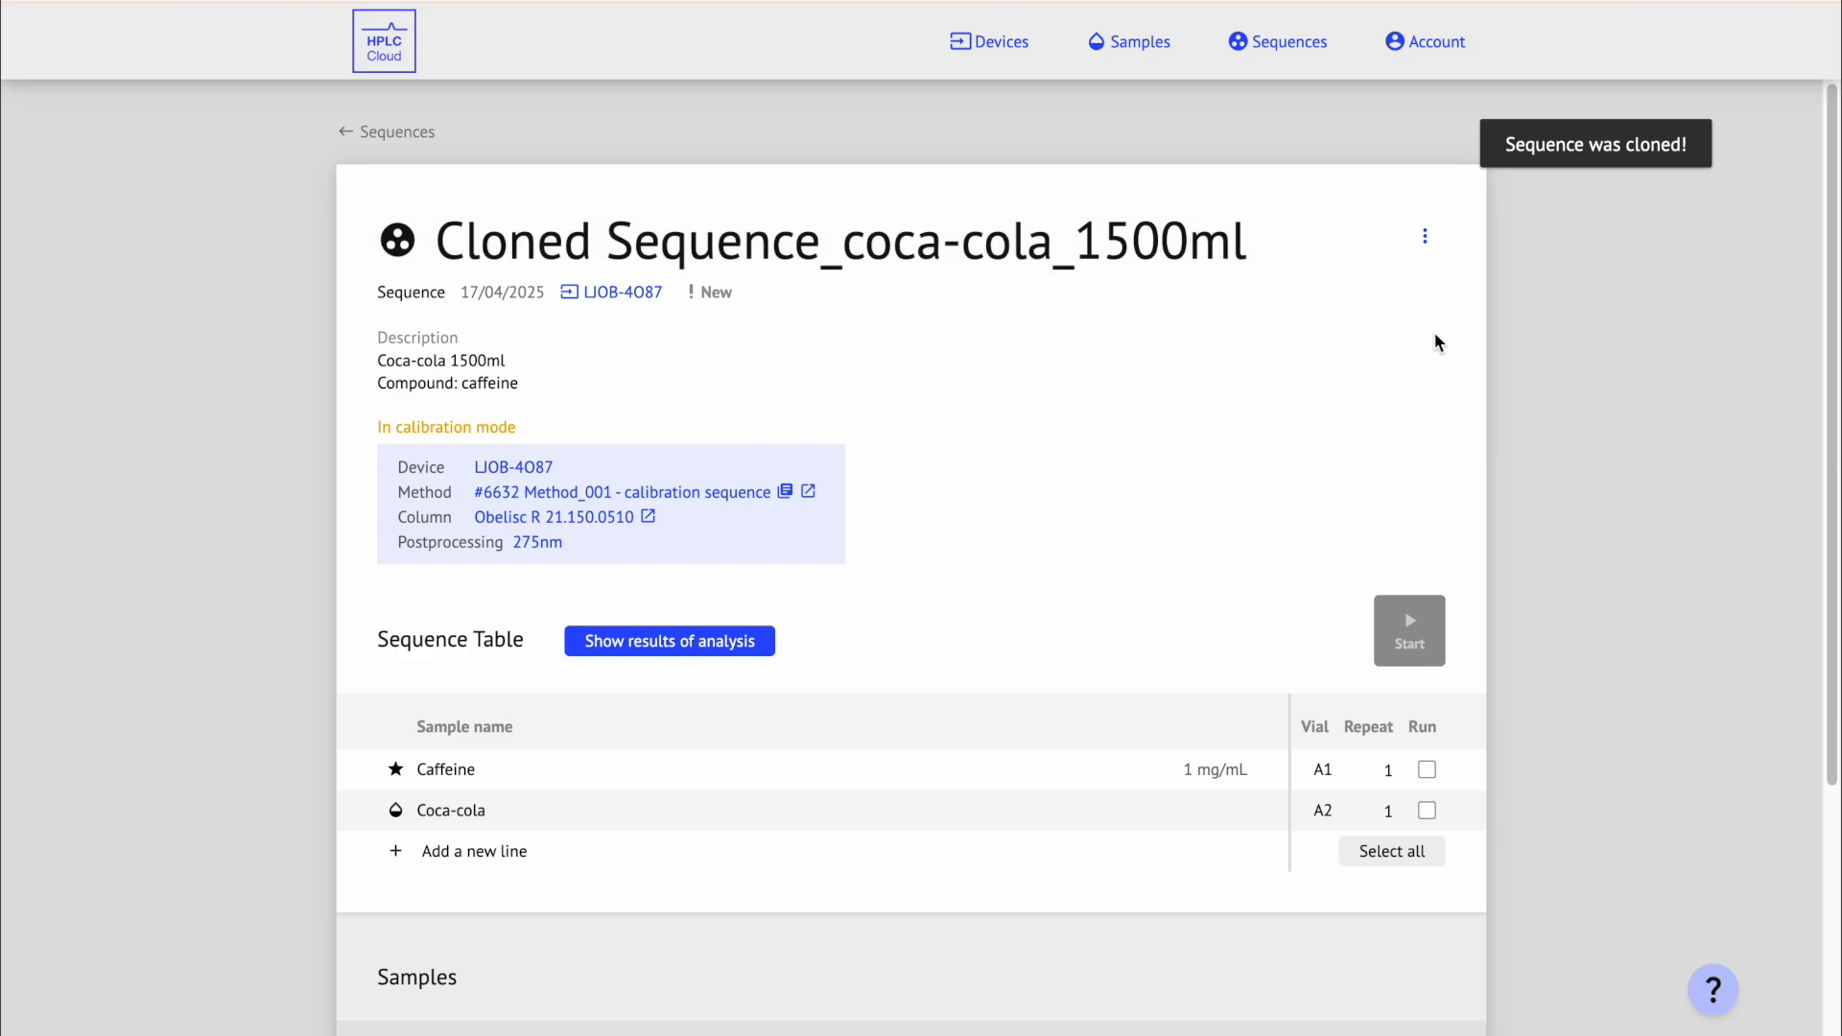
pyautogui.scroll(-3, 1436, 343)
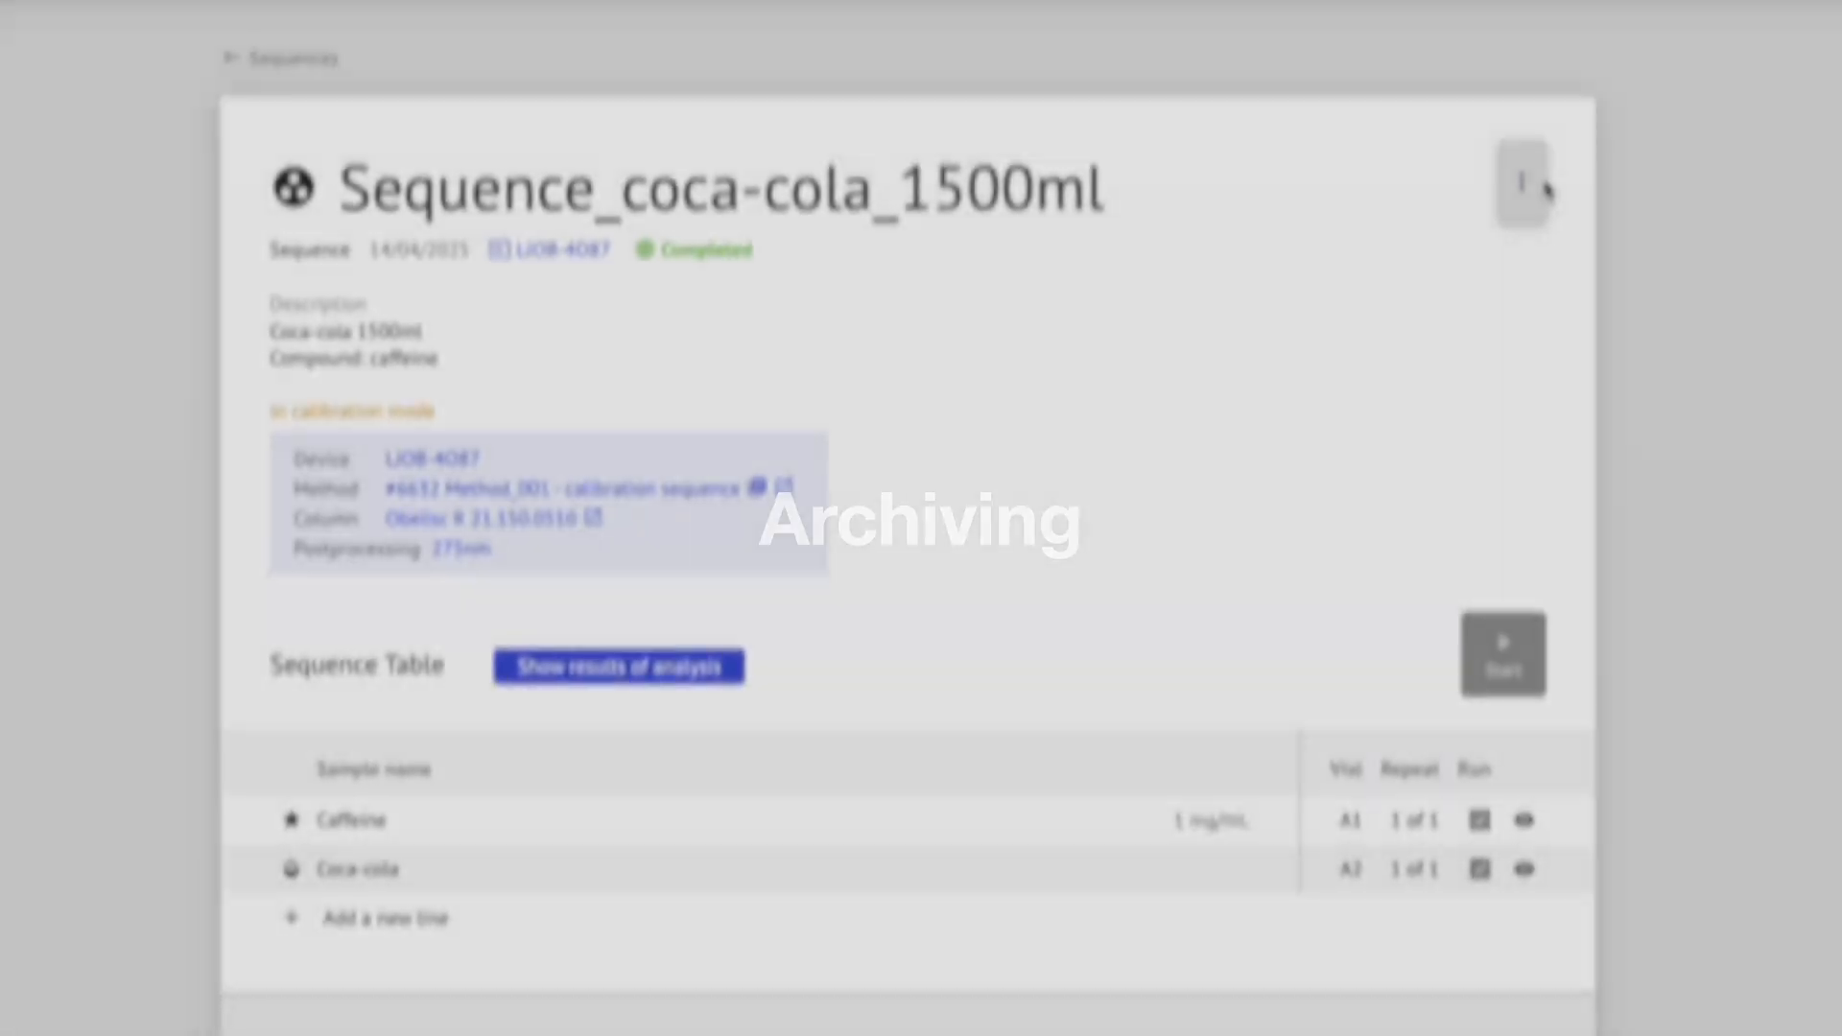
# Step: Archive Sequence_coca-cola_1500ml and view it in the Sequences archive list
pyautogui.click(1437, 239)
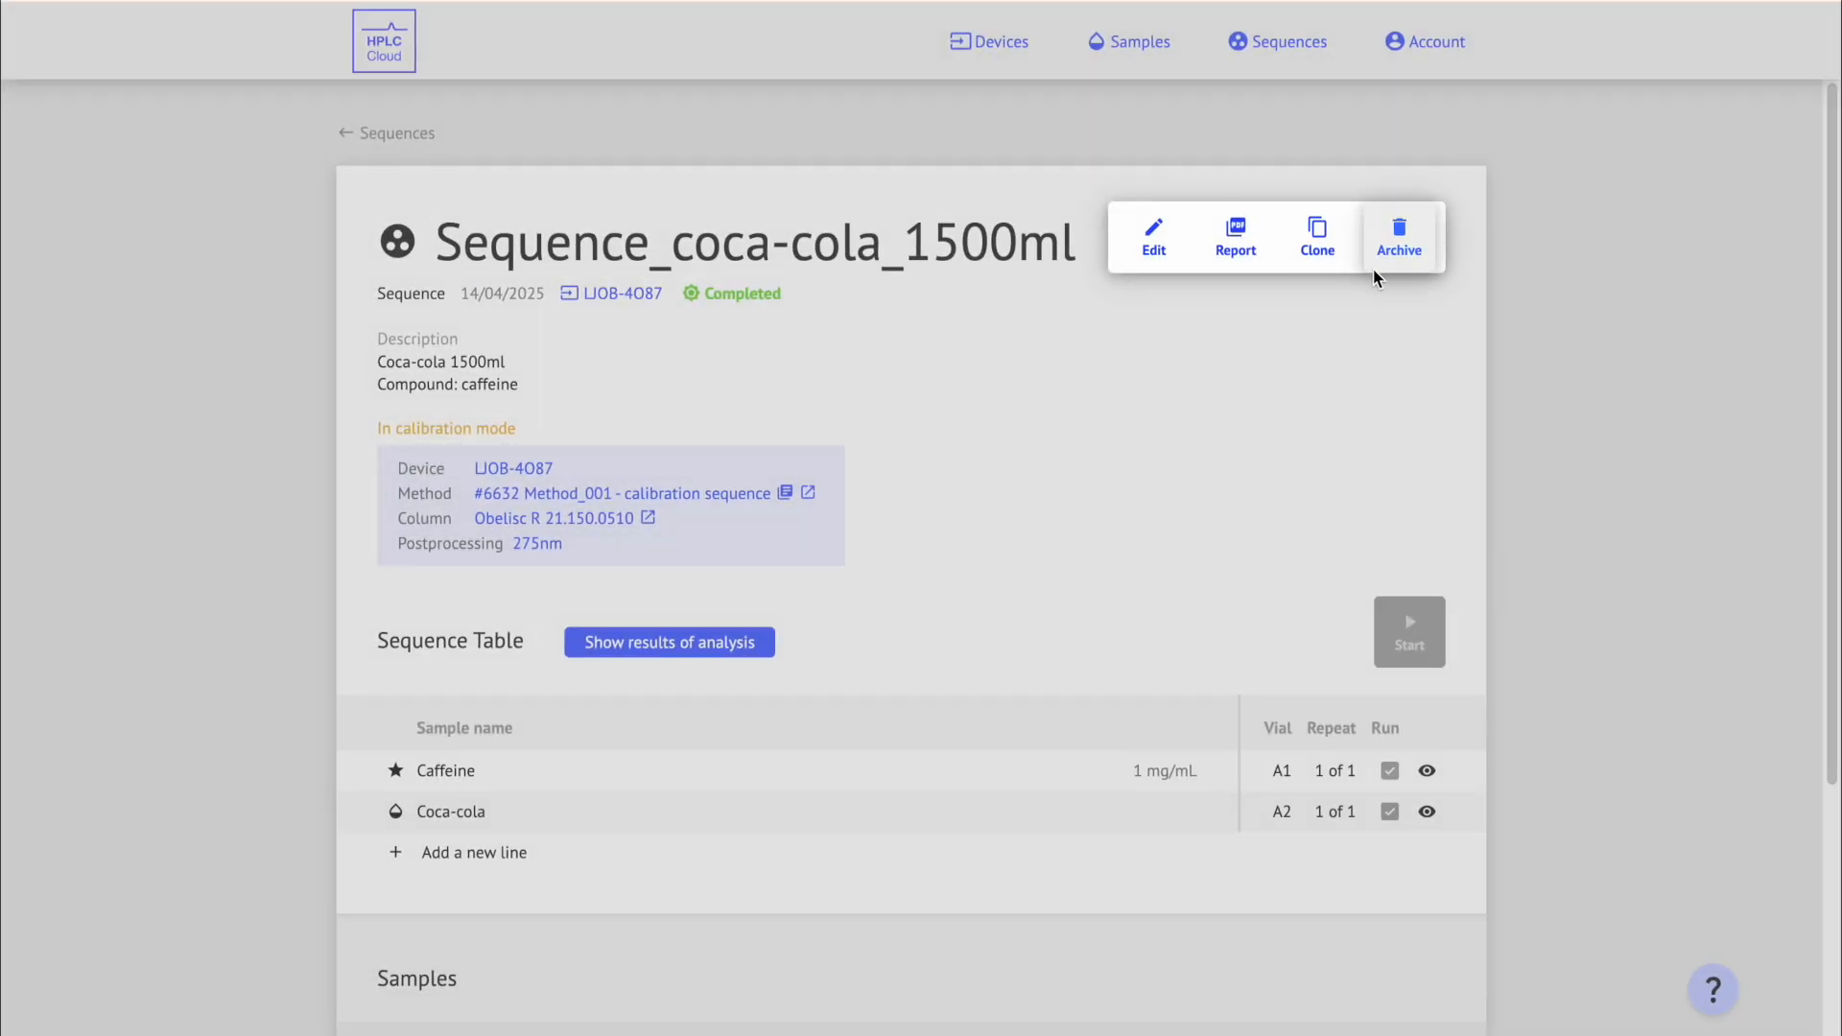
pyautogui.click(1433, 244)
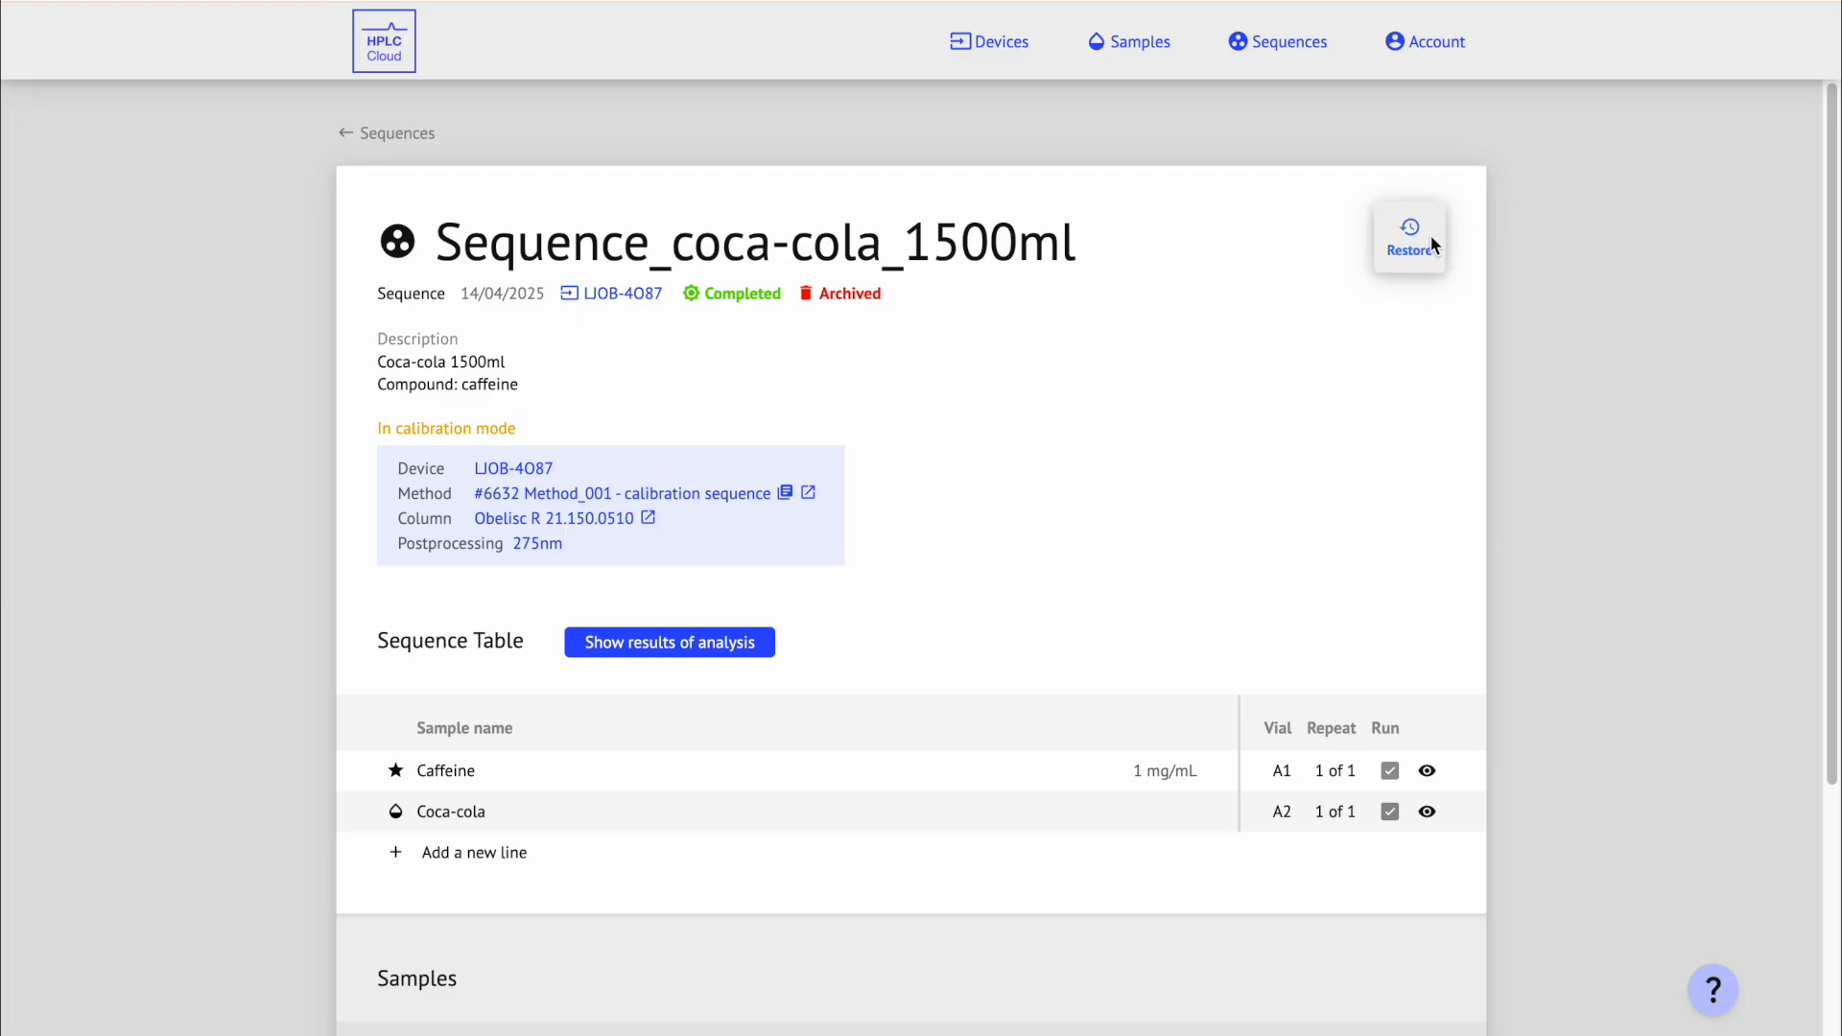
pyautogui.click(1335, 60)
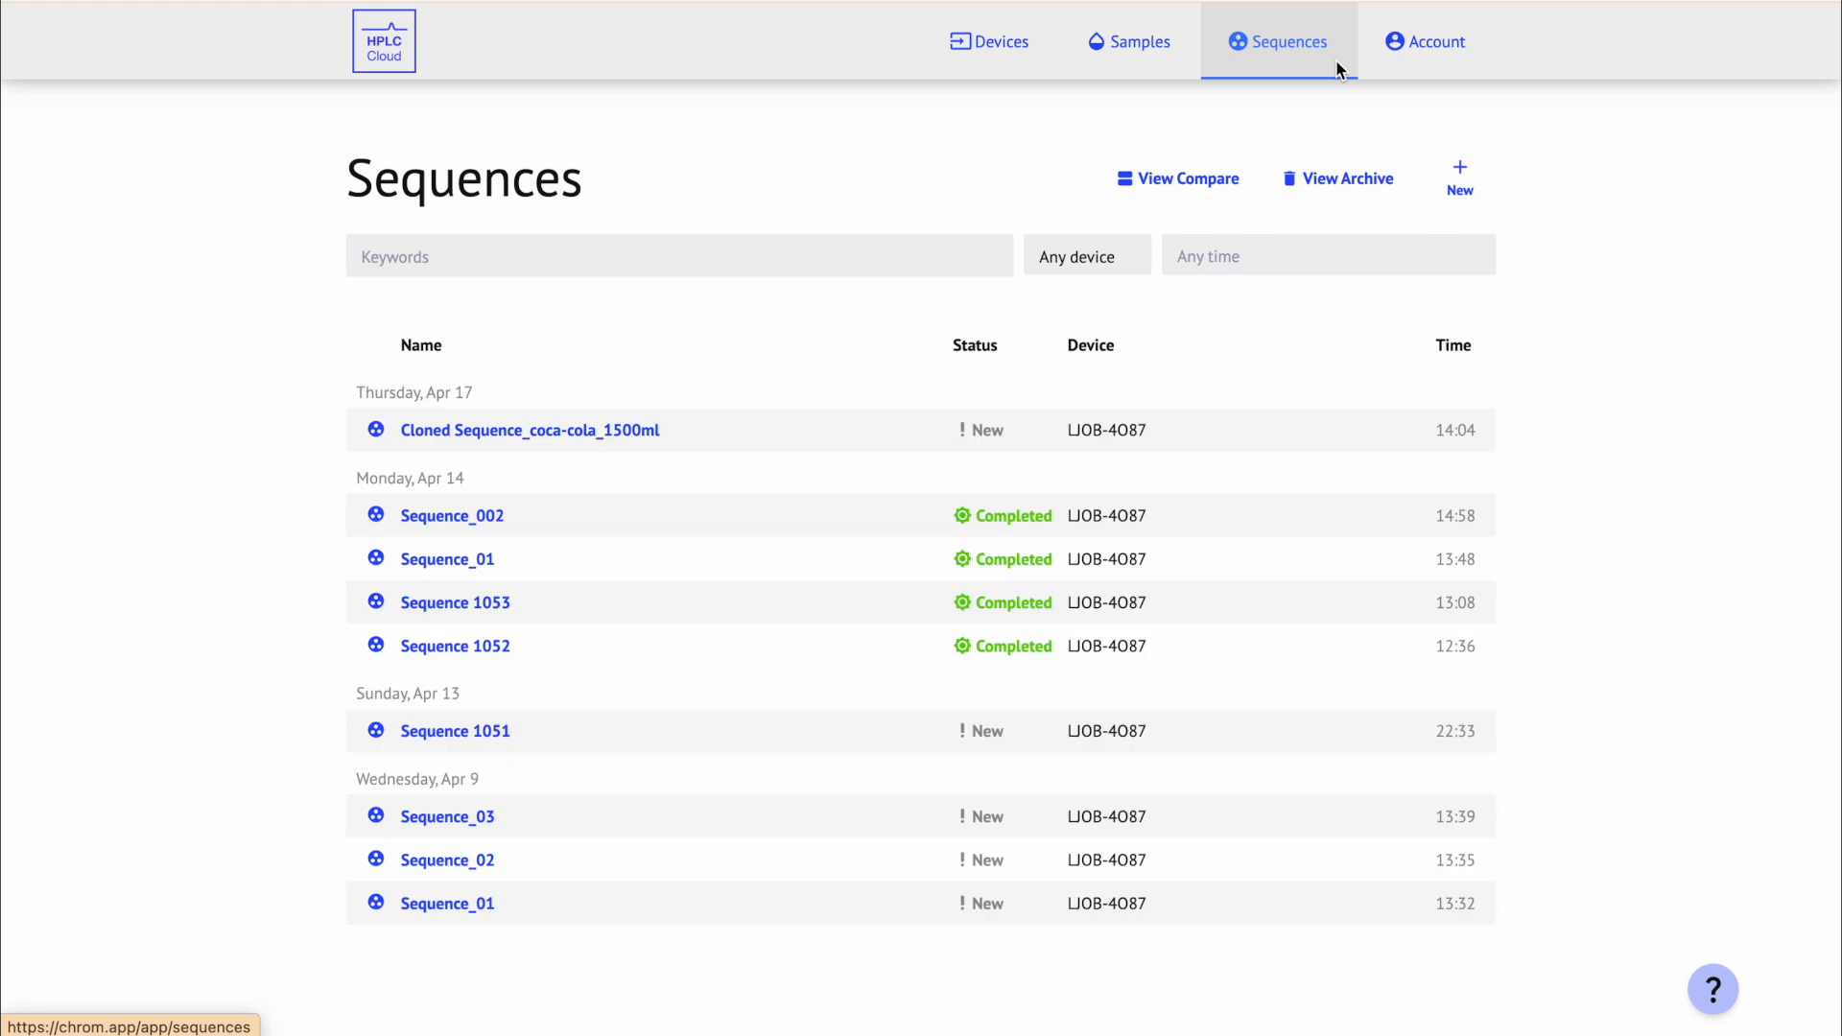
pyautogui.click(1387, 187)
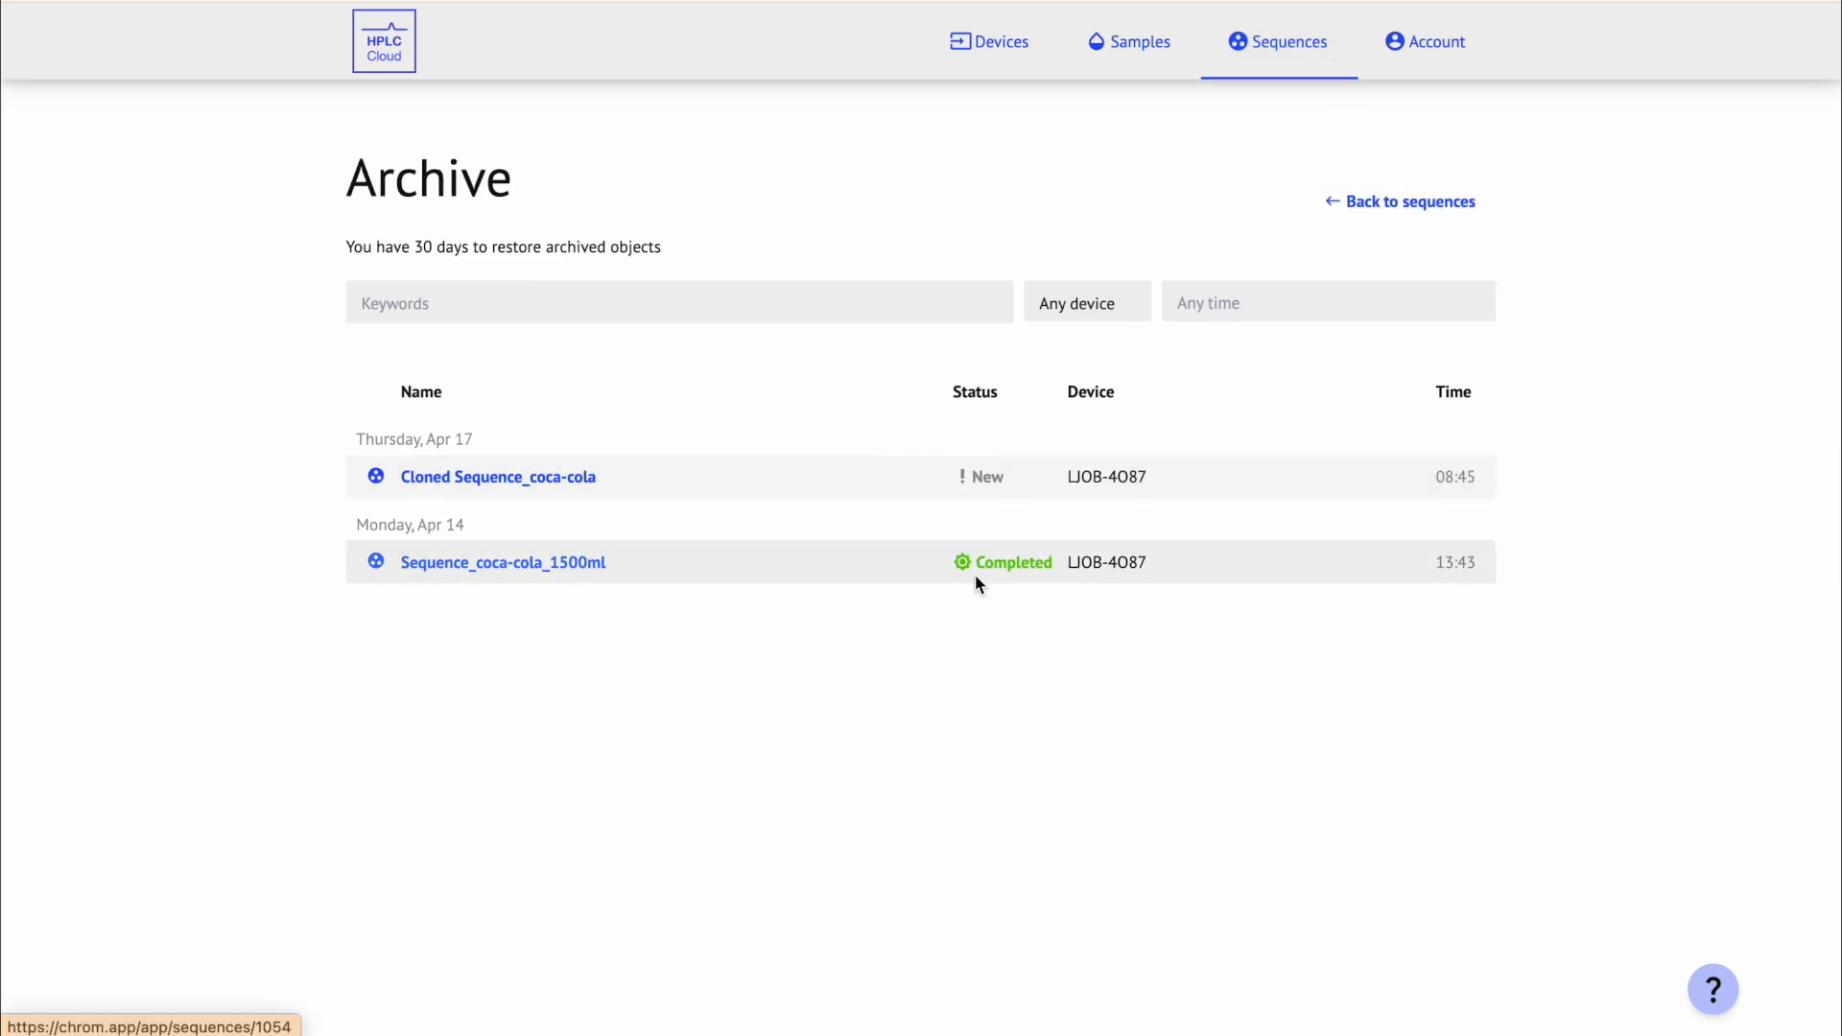